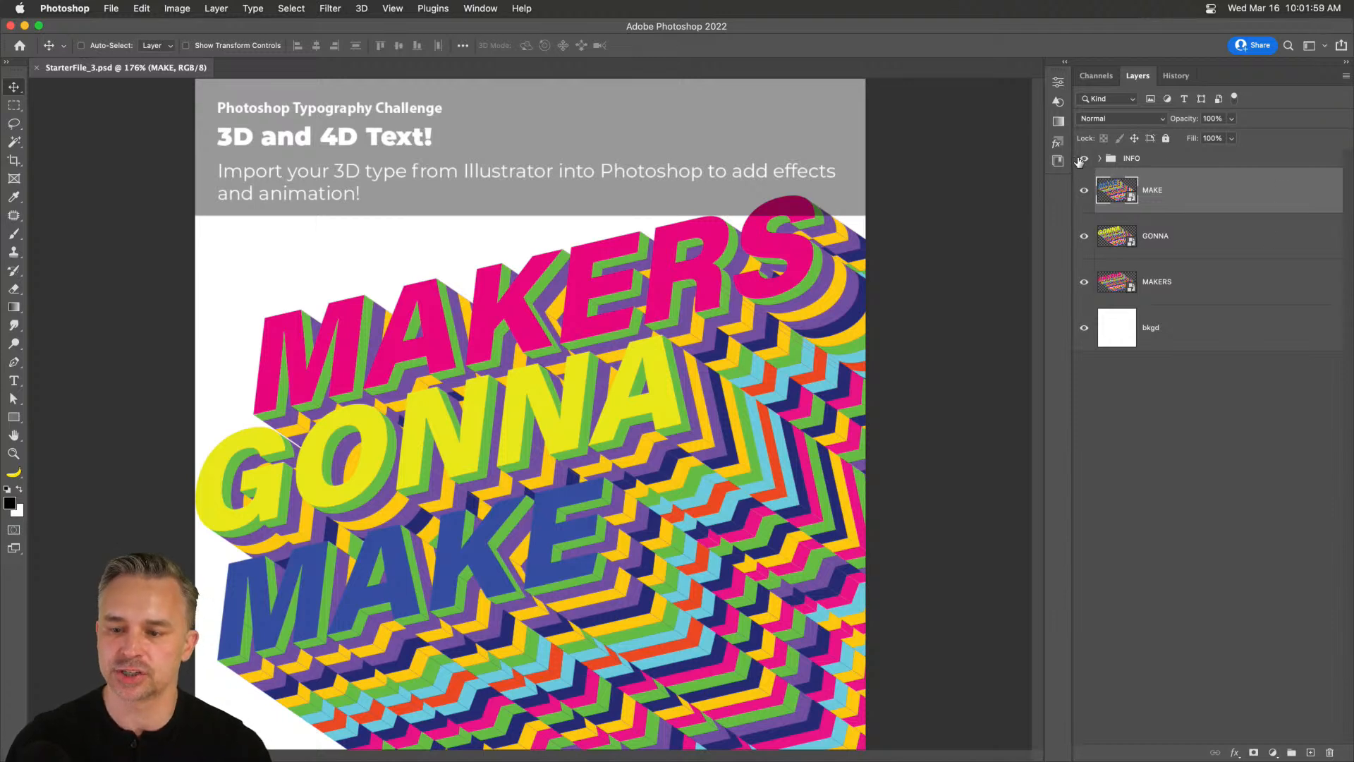
Hide the INFO heading group on the poster.
left_click(1148, 163)
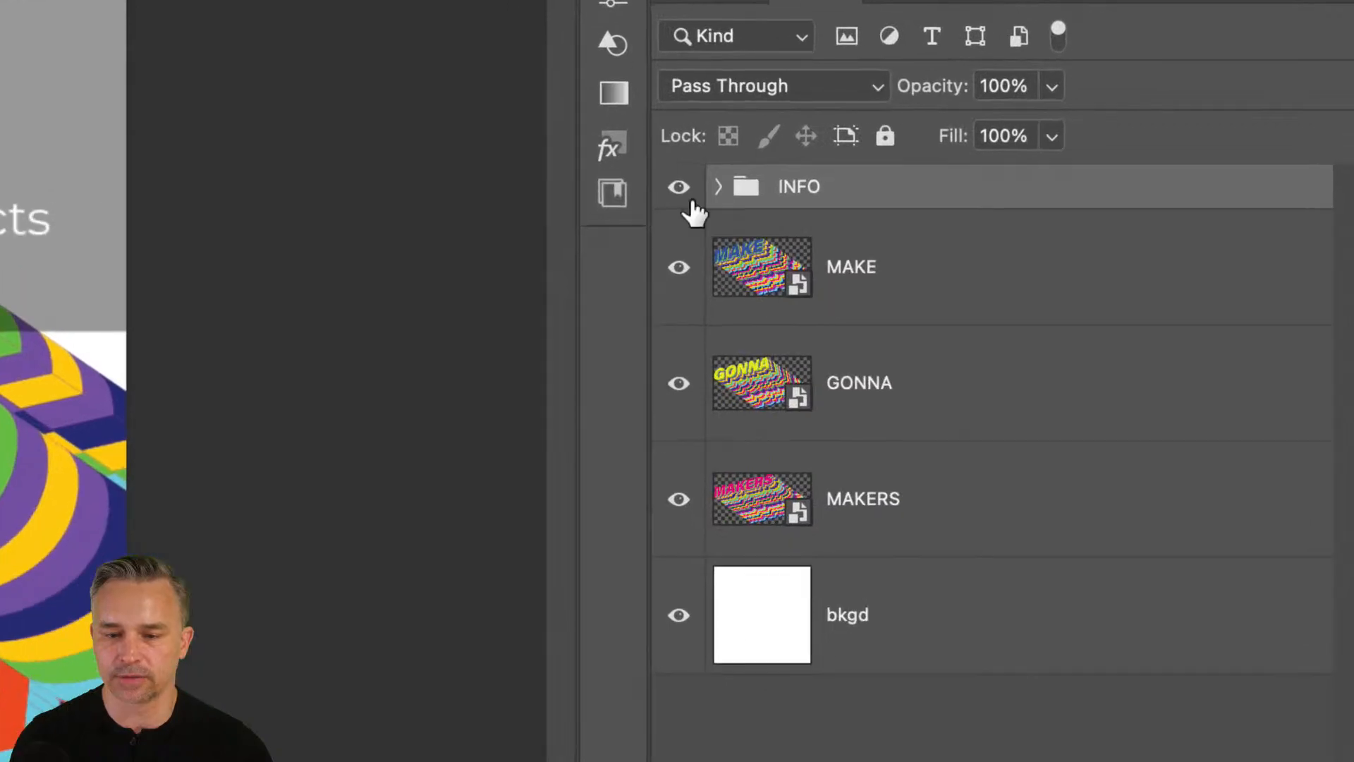
left_click(679, 190)
left_click(923, 264)
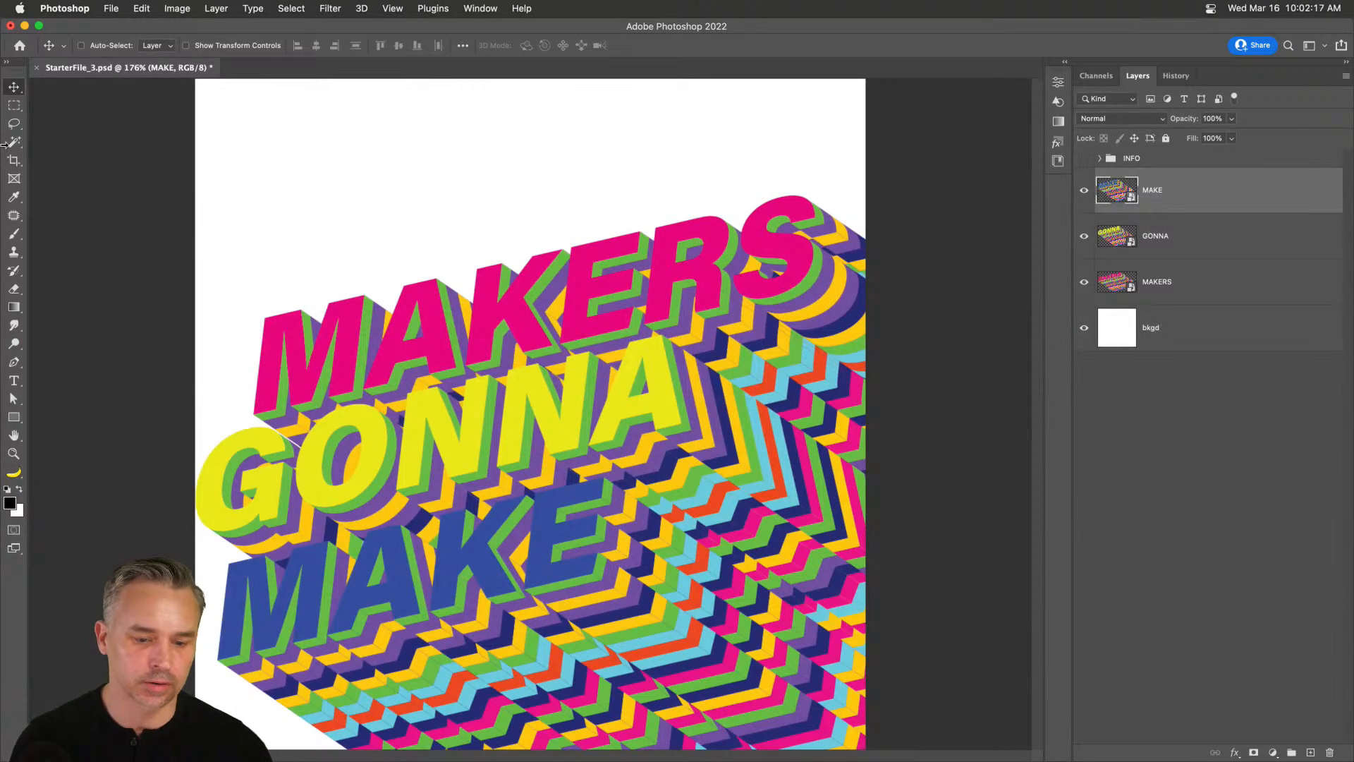
left_click(1206, 253)
left_click(1206, 281)
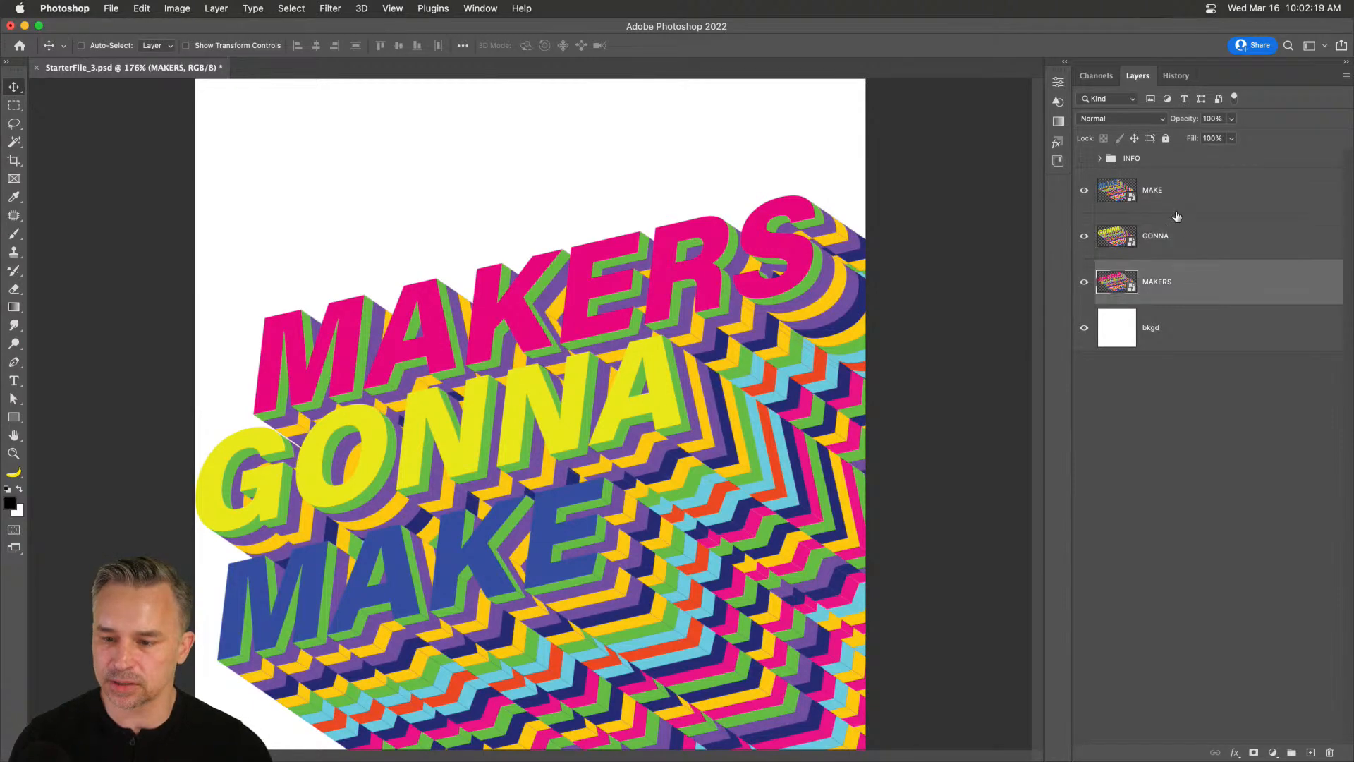
left_click(1150, 194)
Shift MAKE, GONNA and MAKERS higher and closer, then open the MAKE smart object.
left_click_drag(487, 302, 498, 220)
left_click(1284, 237)
left_click_drag(432, 360, 428, 294)
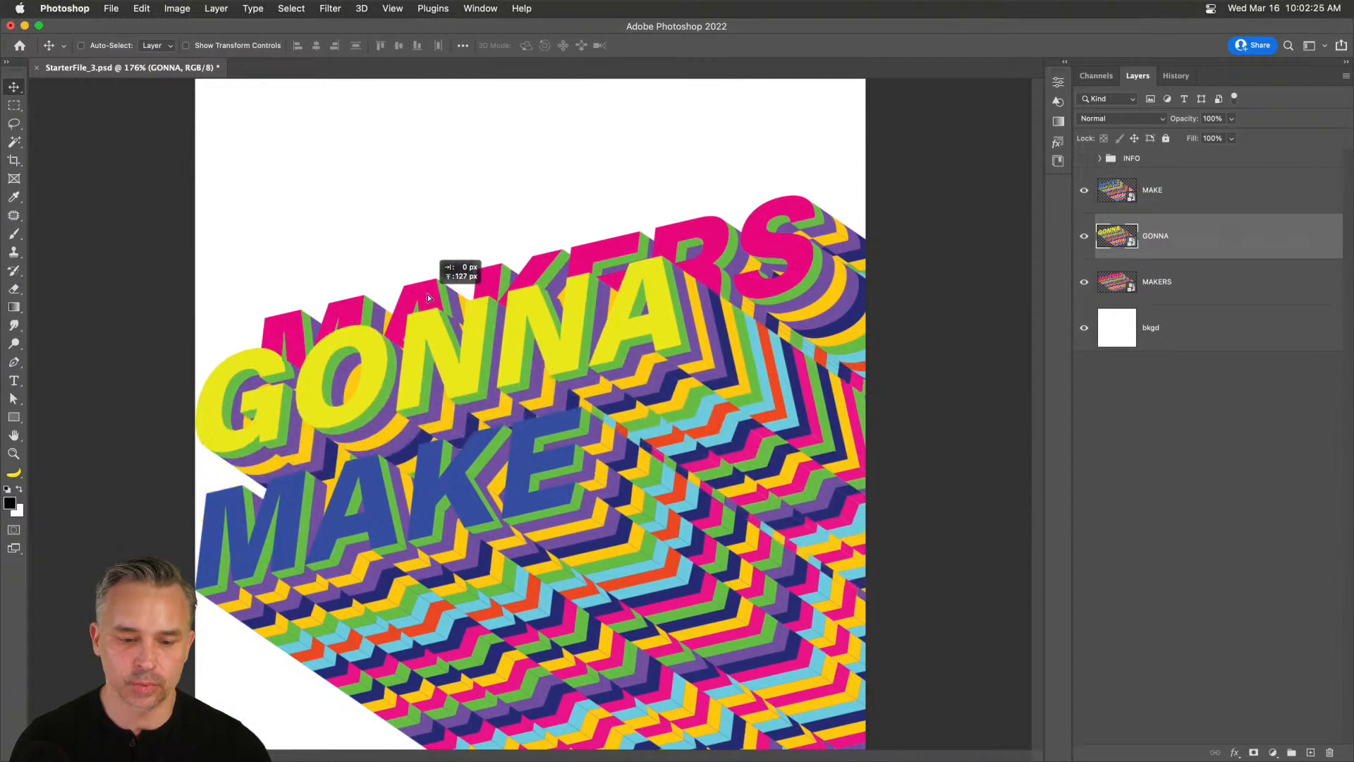
left_click(759, 253, "super")
left_click_drag(759, 254, 752, 159)
left_click(1134, 203)
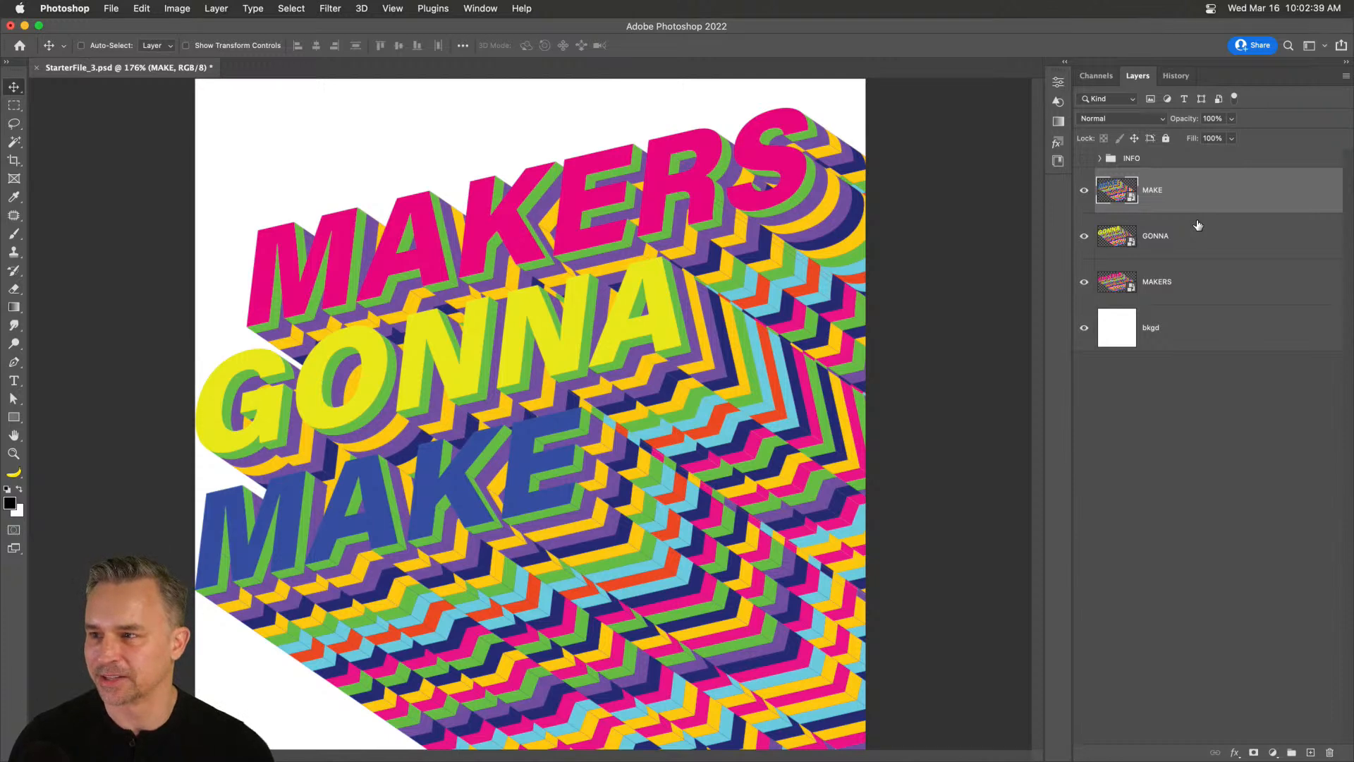
double_click(1120, 189)
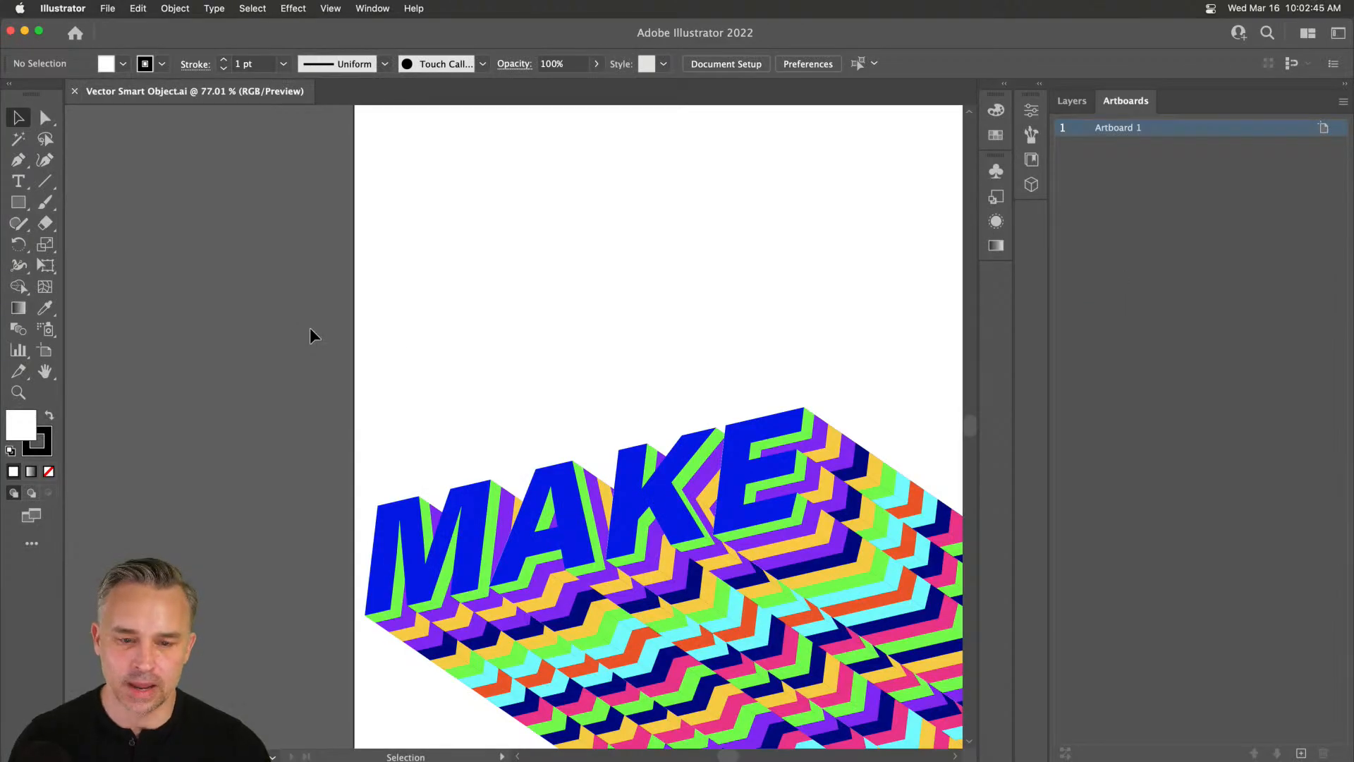
Add an empty Layer 3 and hide Layer 2's MAKE artwork.
left_click_drag(477, 361, 272, 267)
left_click(460, 395)
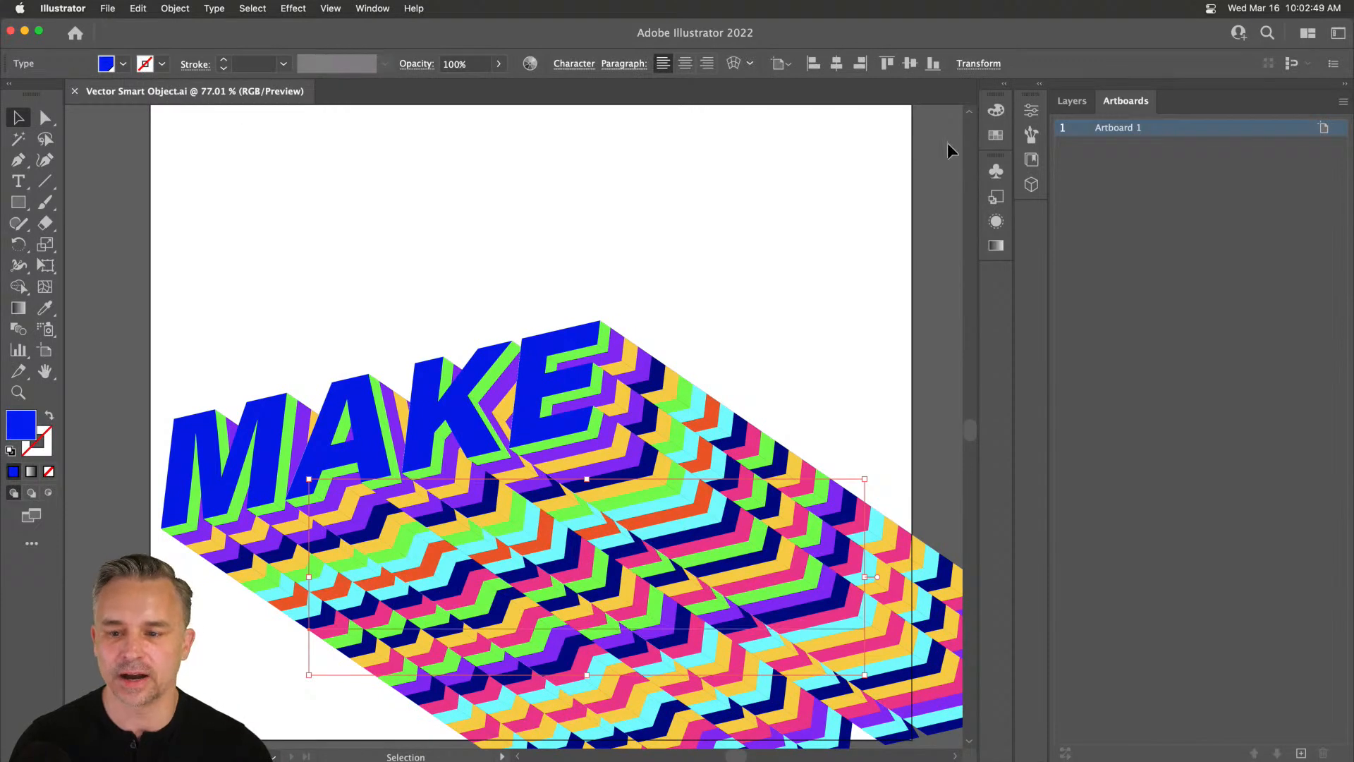
left_click(1040, 85)
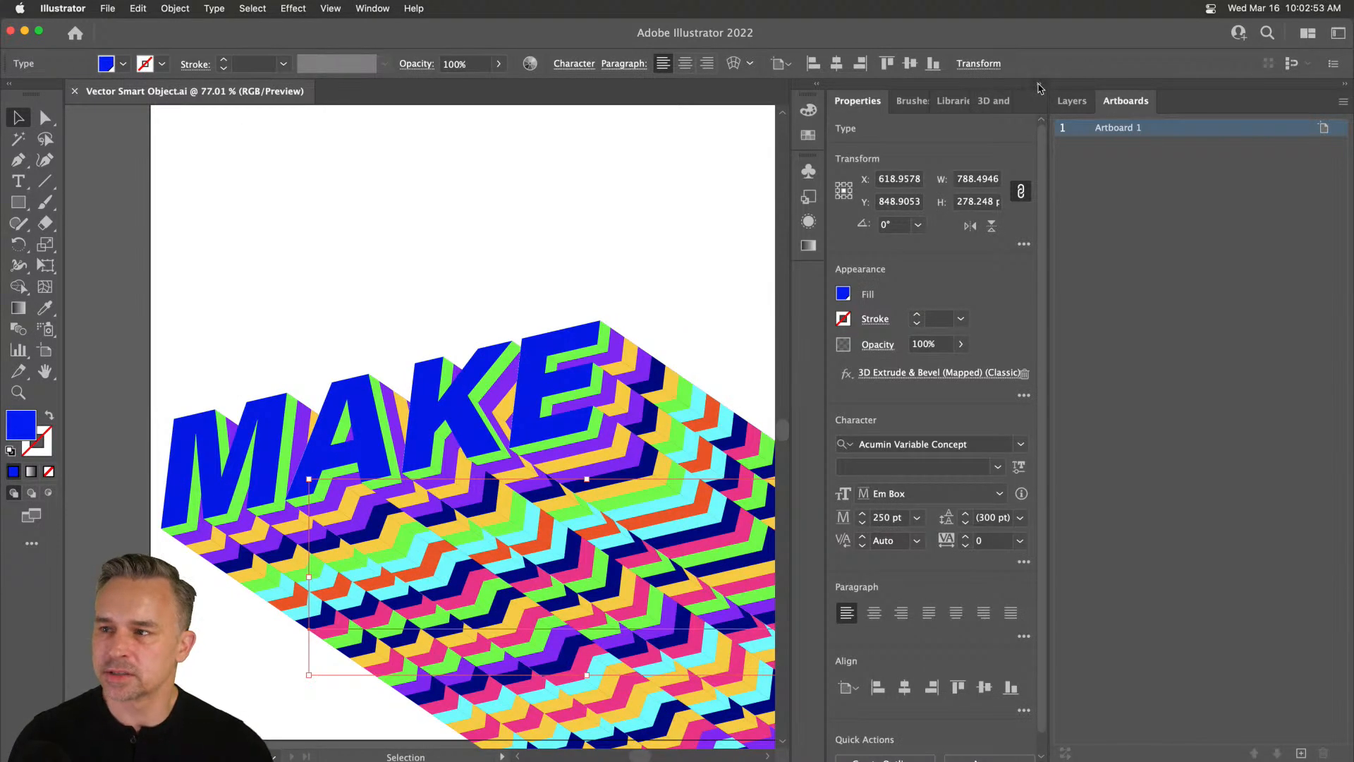
left_click(1040, 85)
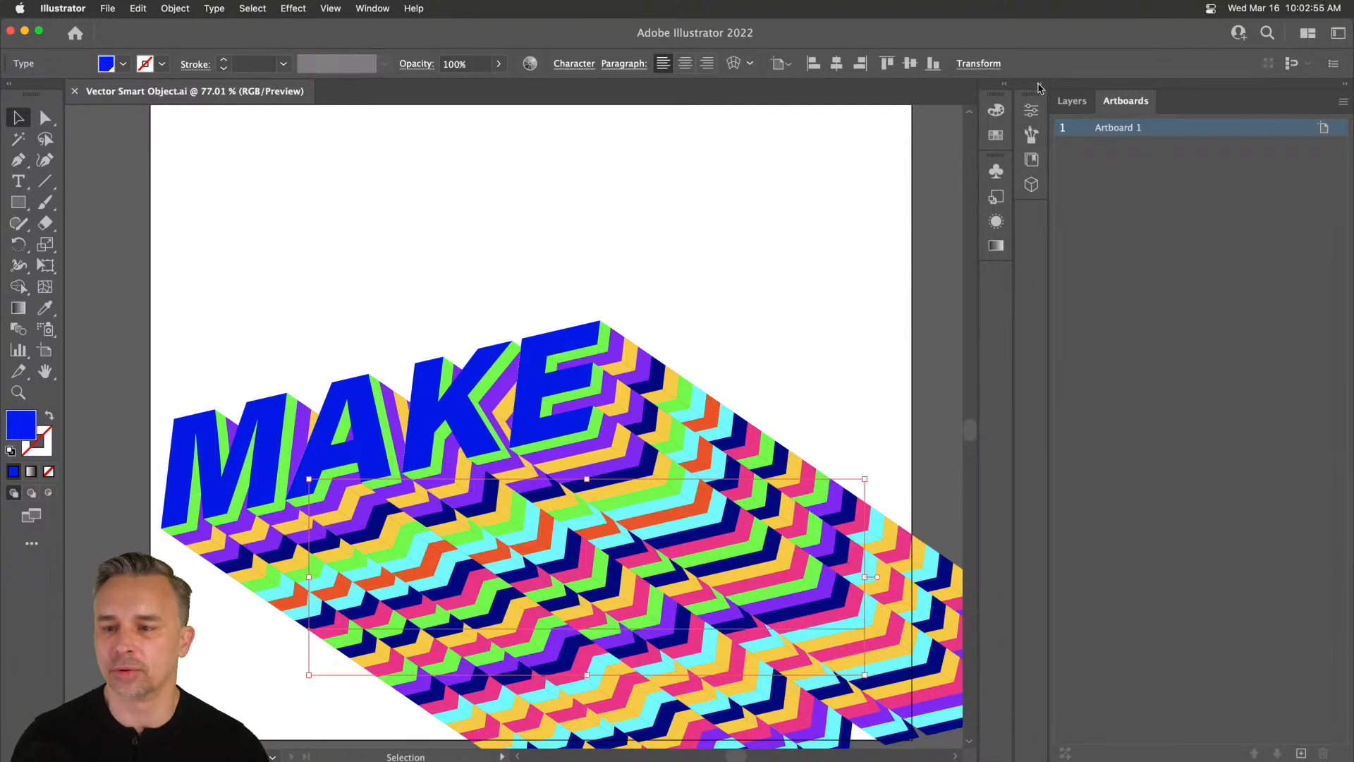
left_click(1072, 101)
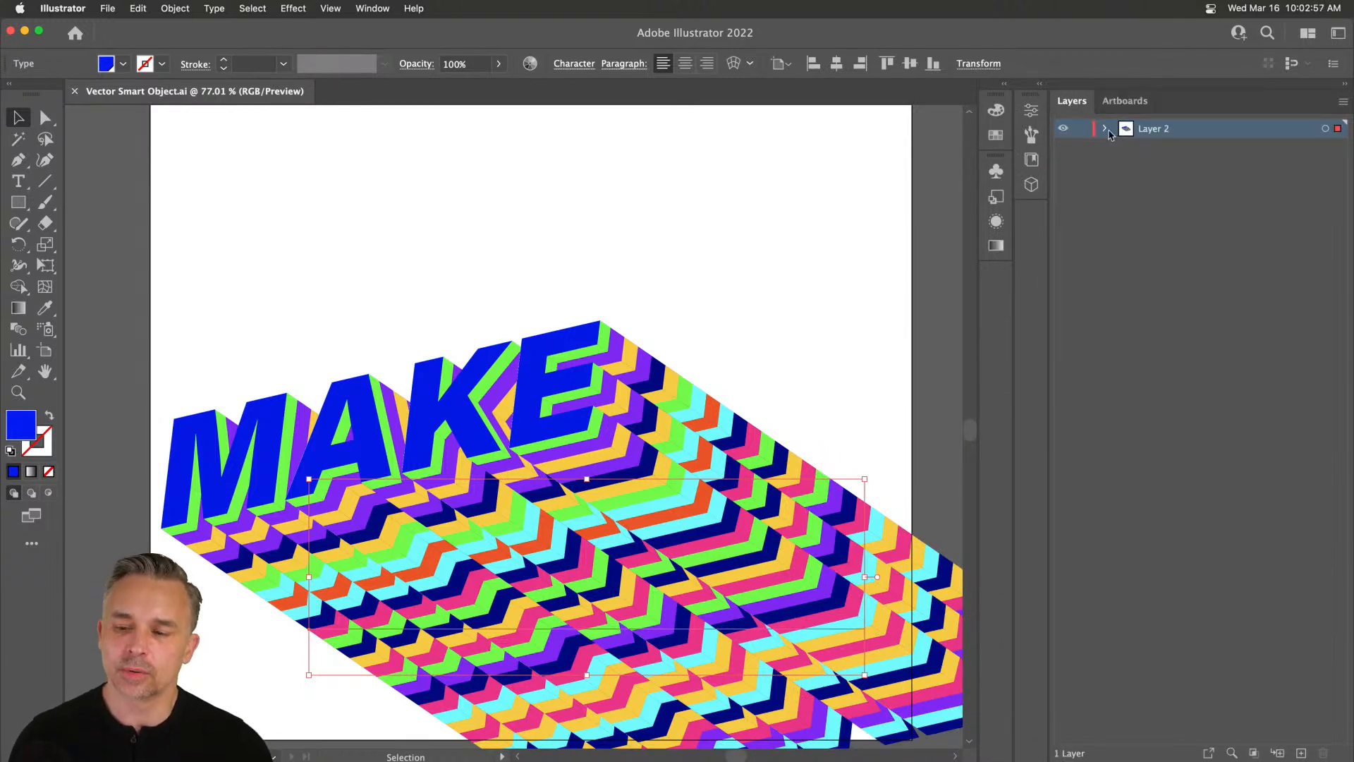
left_click(1302, 753)
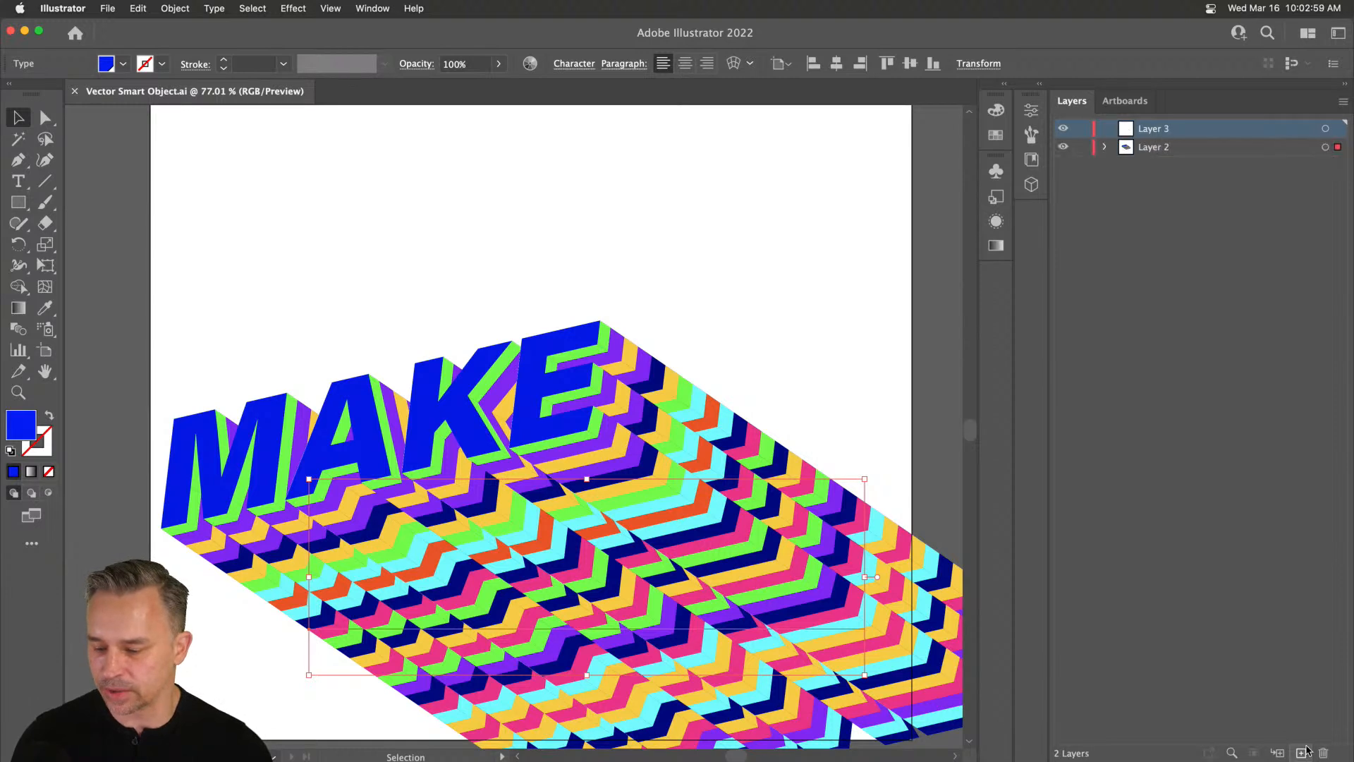
left_click(1063, 147)
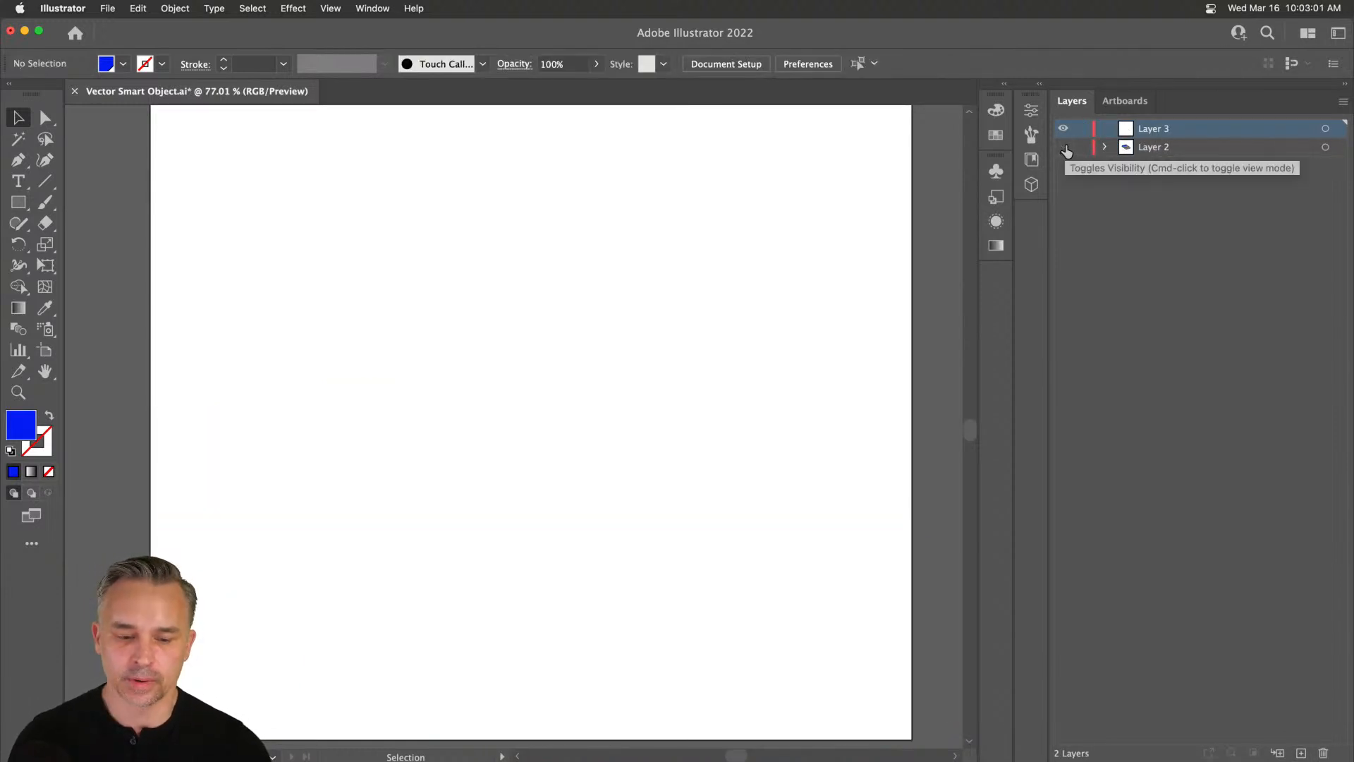
Type MAKE on the artboard and scale it up near the centre.
left_click(18, 182)
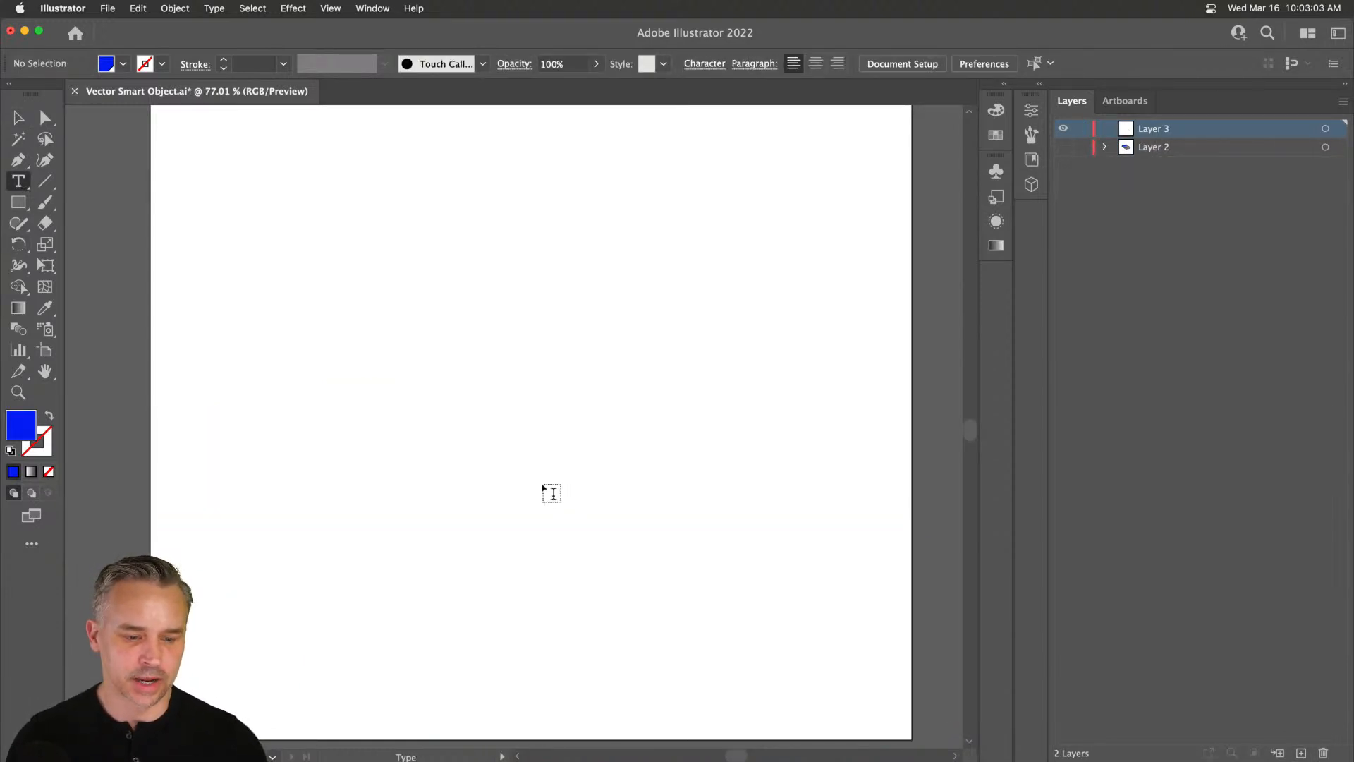
left_click(414, 367)
type("MAKE")
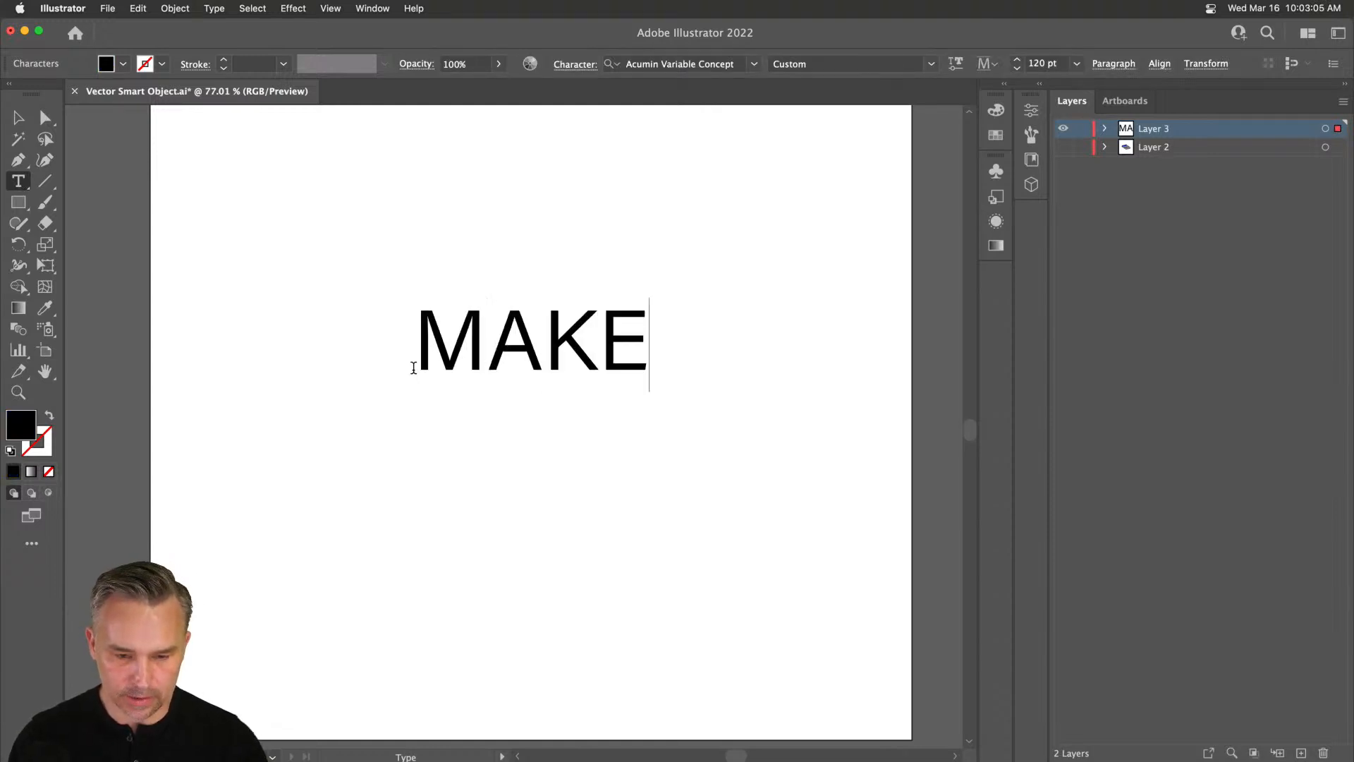
left_click(18, 118)
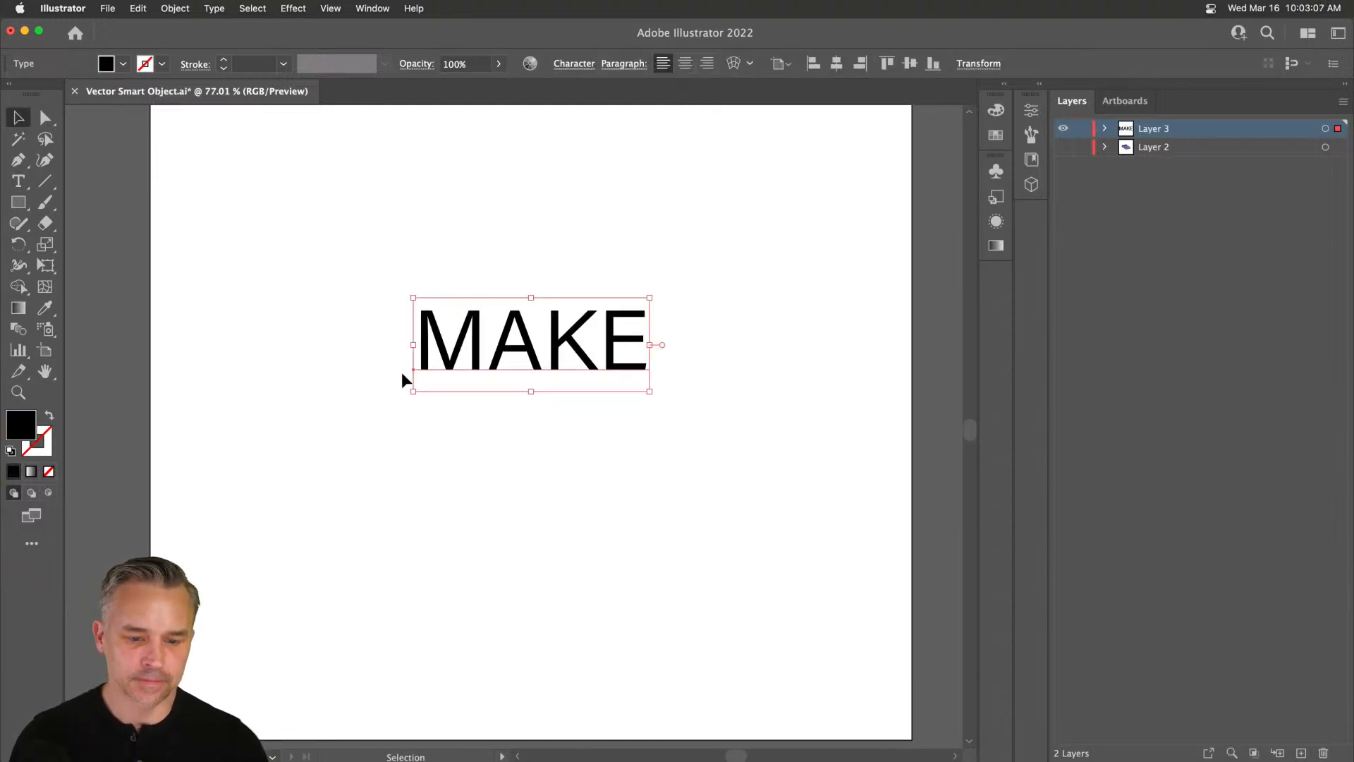
left_click_drag(414, 390, 242, 523)
left_click_drag(354, 393, 433, 385)
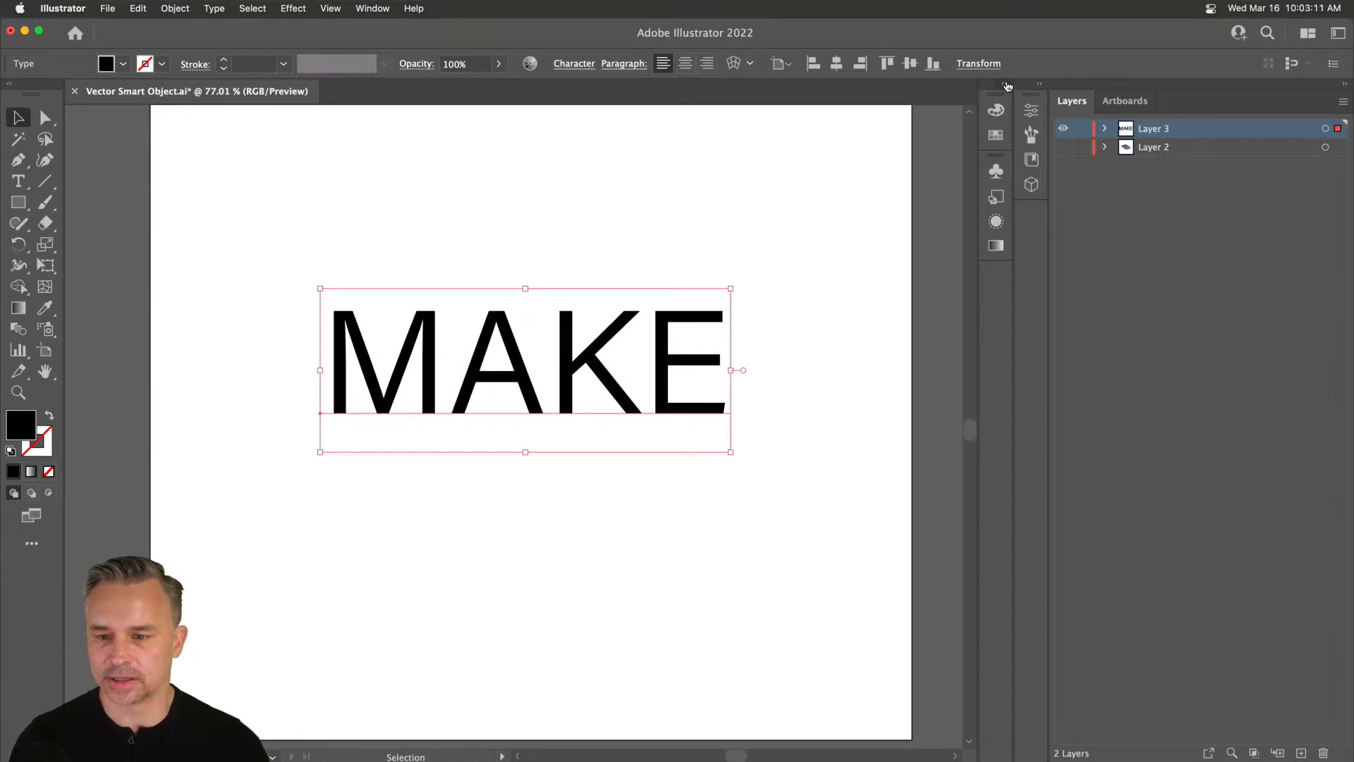
Fill the MAKE text with purple and raise its variable font weight to 804.
left_click(1006, 84)
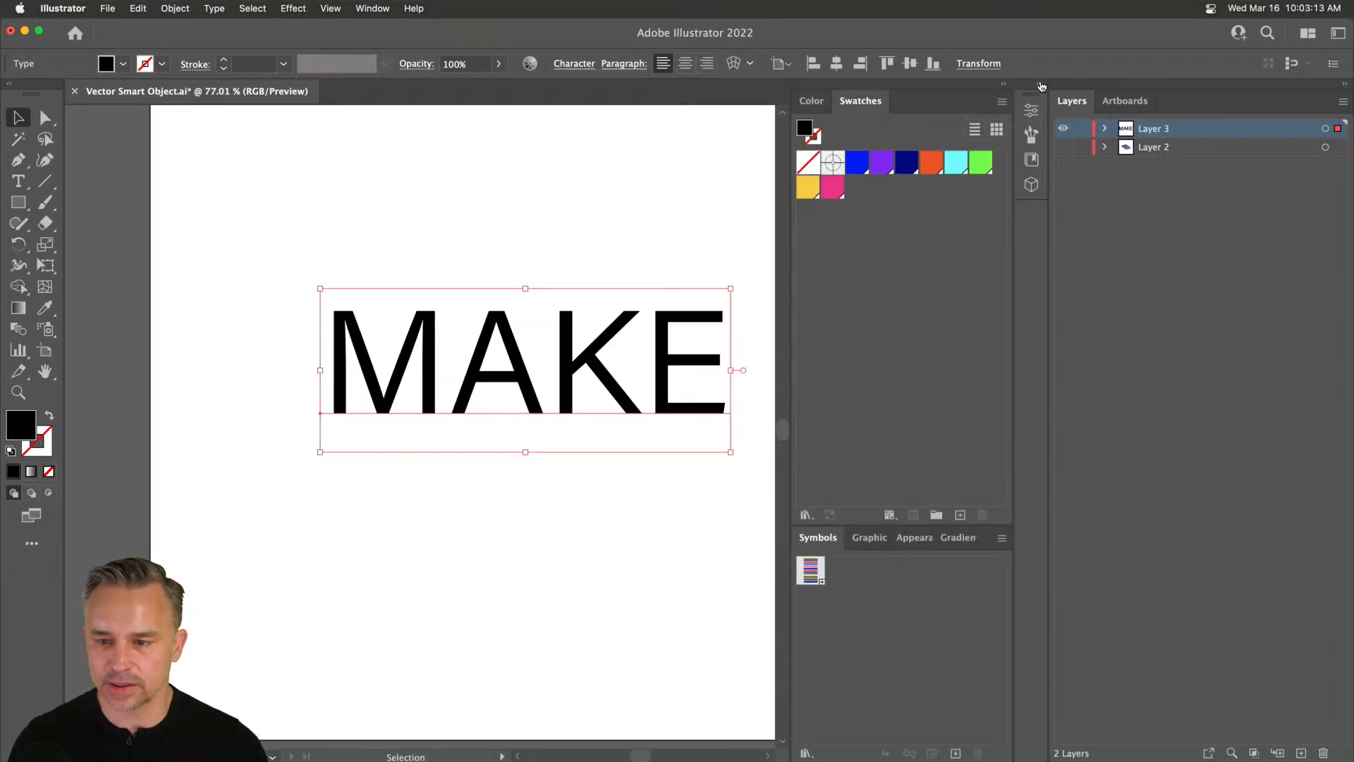
left_click(1041, 85)
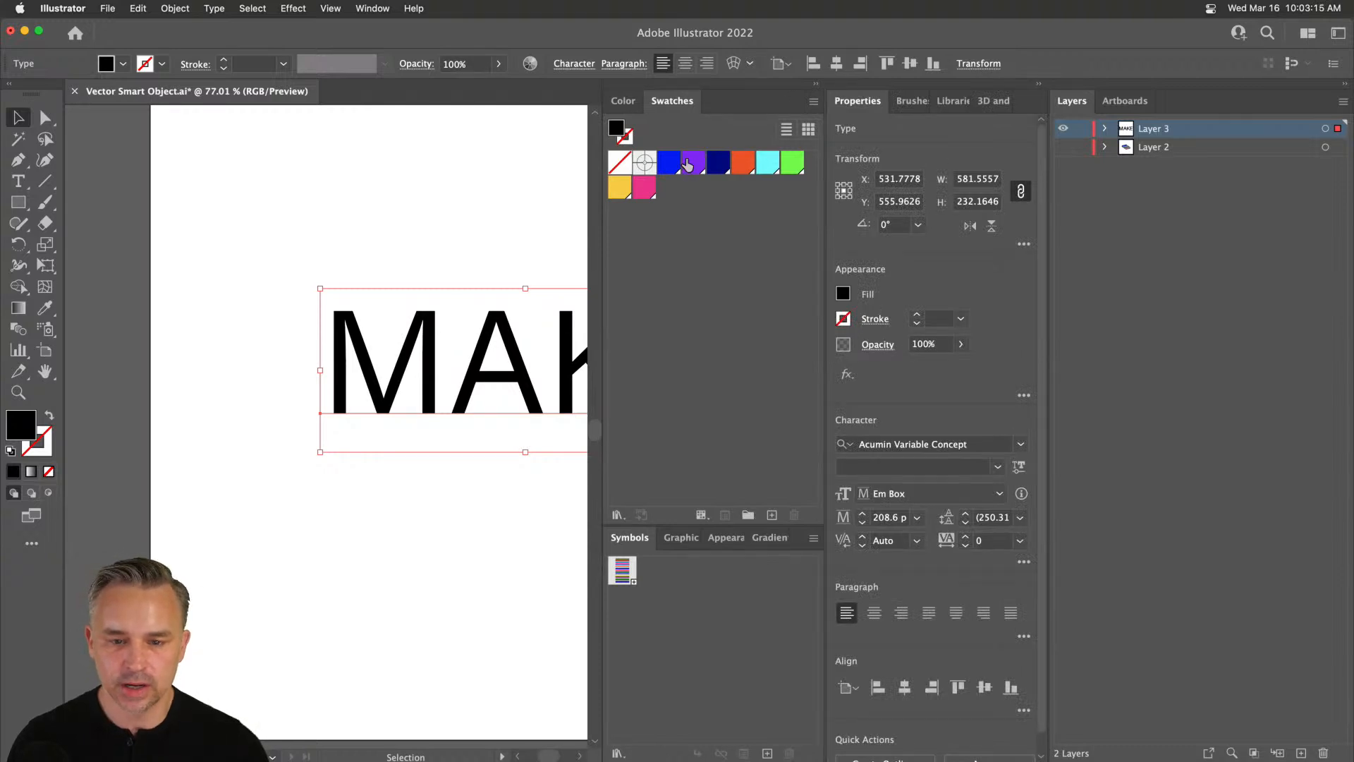
left_click(689, 167)
left_click(815, 84)
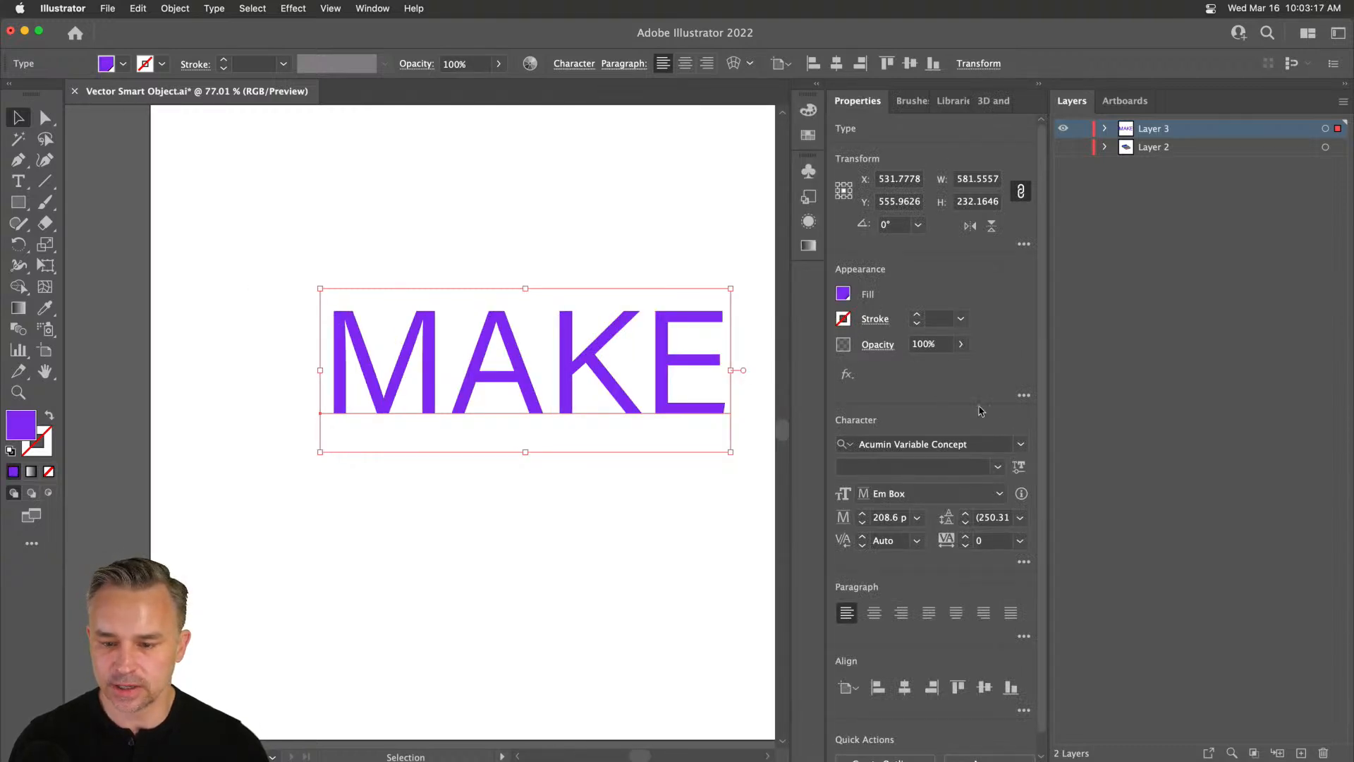
left_click(1018, 469)
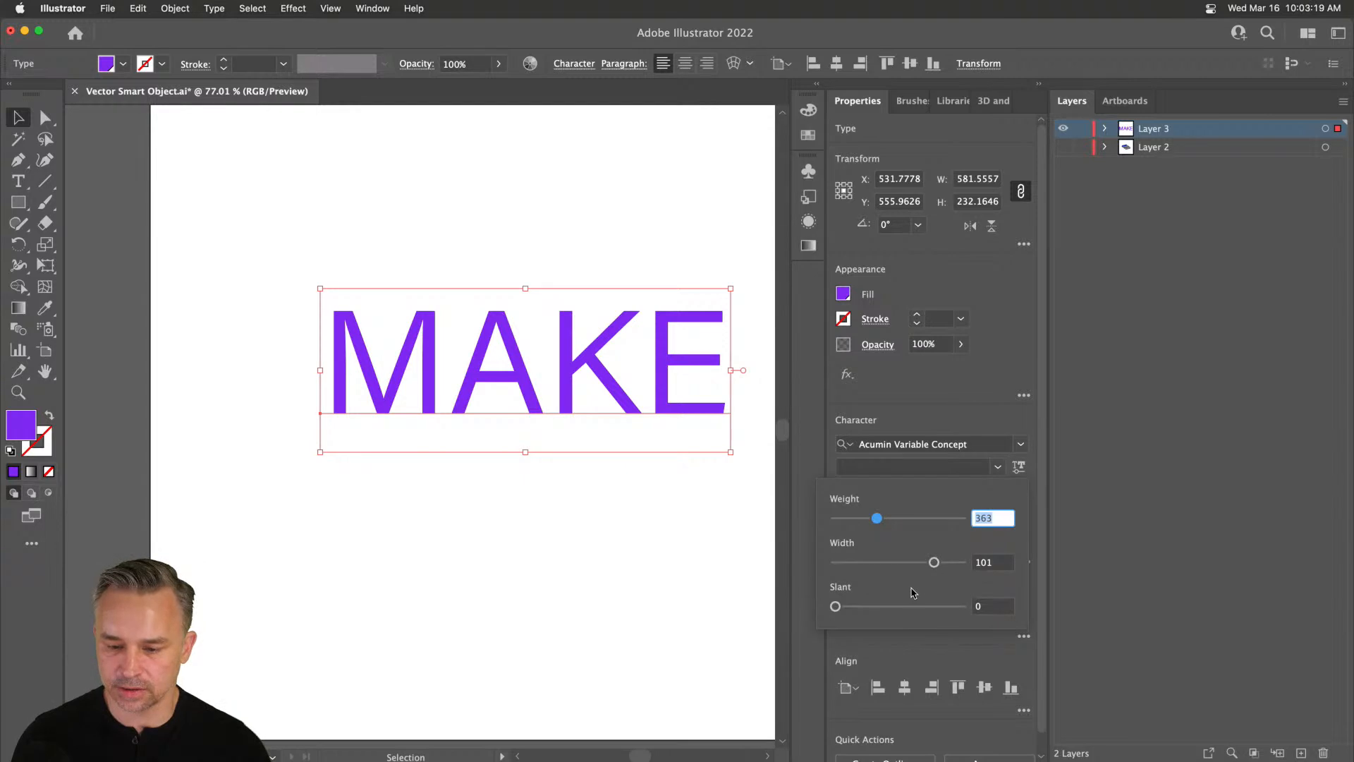
left_click_drag(927, 521, 939, 561)
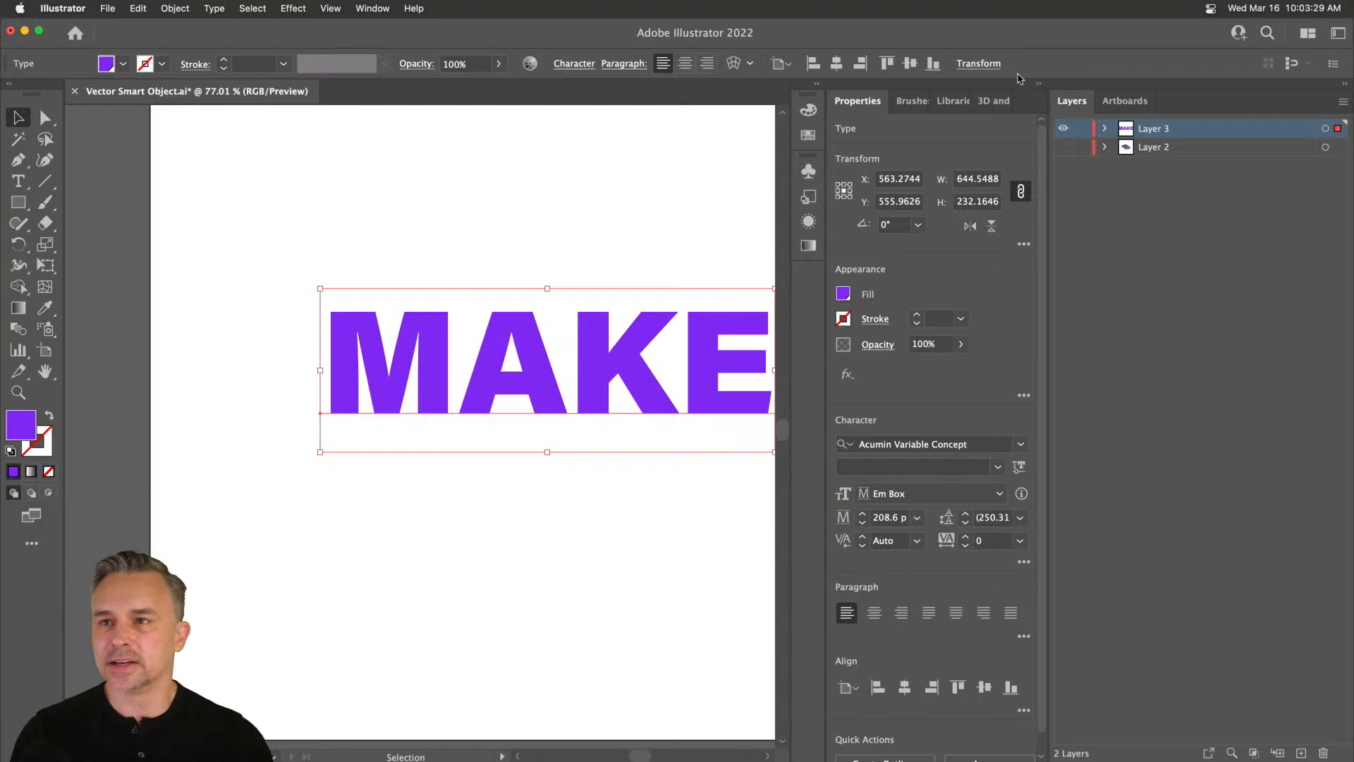
scroll(487, 227, "right", 3)
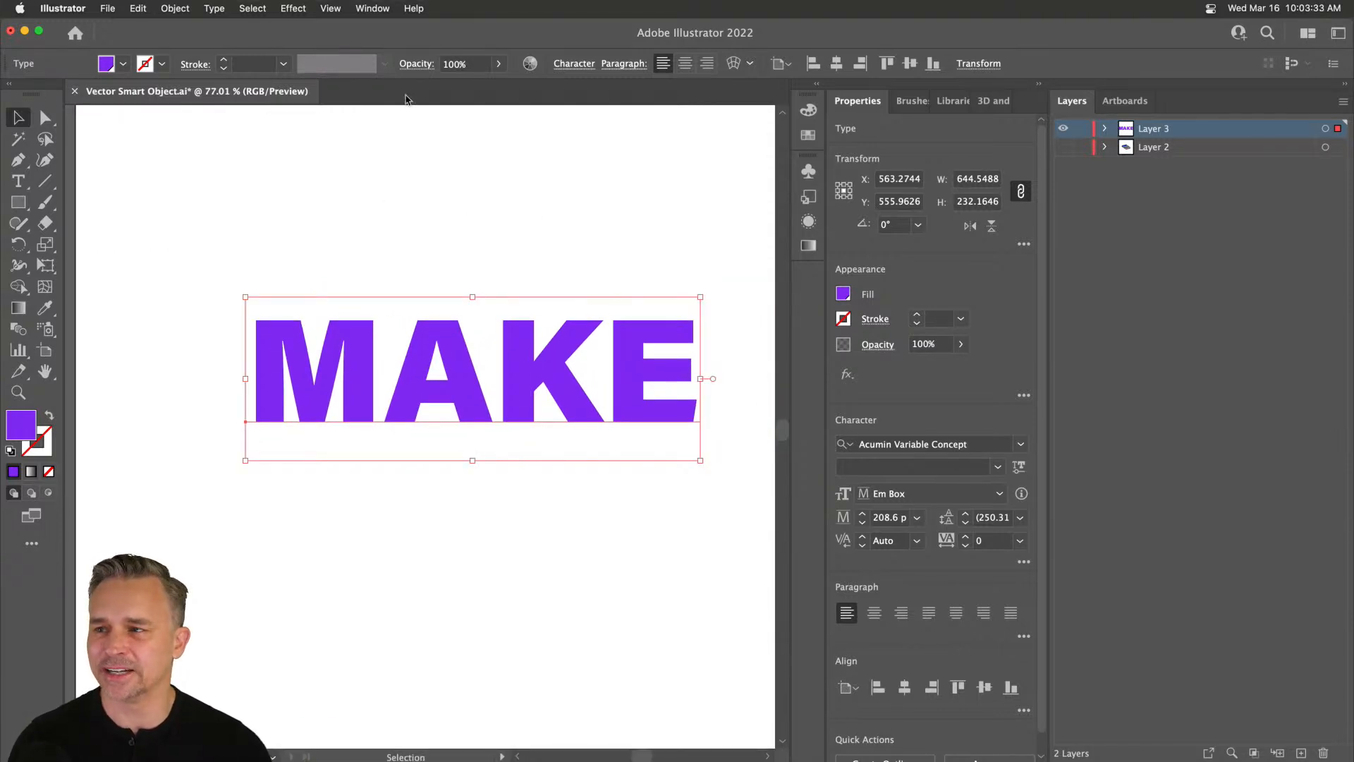
mouse_move(344, 397)
left_mouse_down()
mouse_move(294, 410)
mouse_move(331, 405)
left_mouse_up()
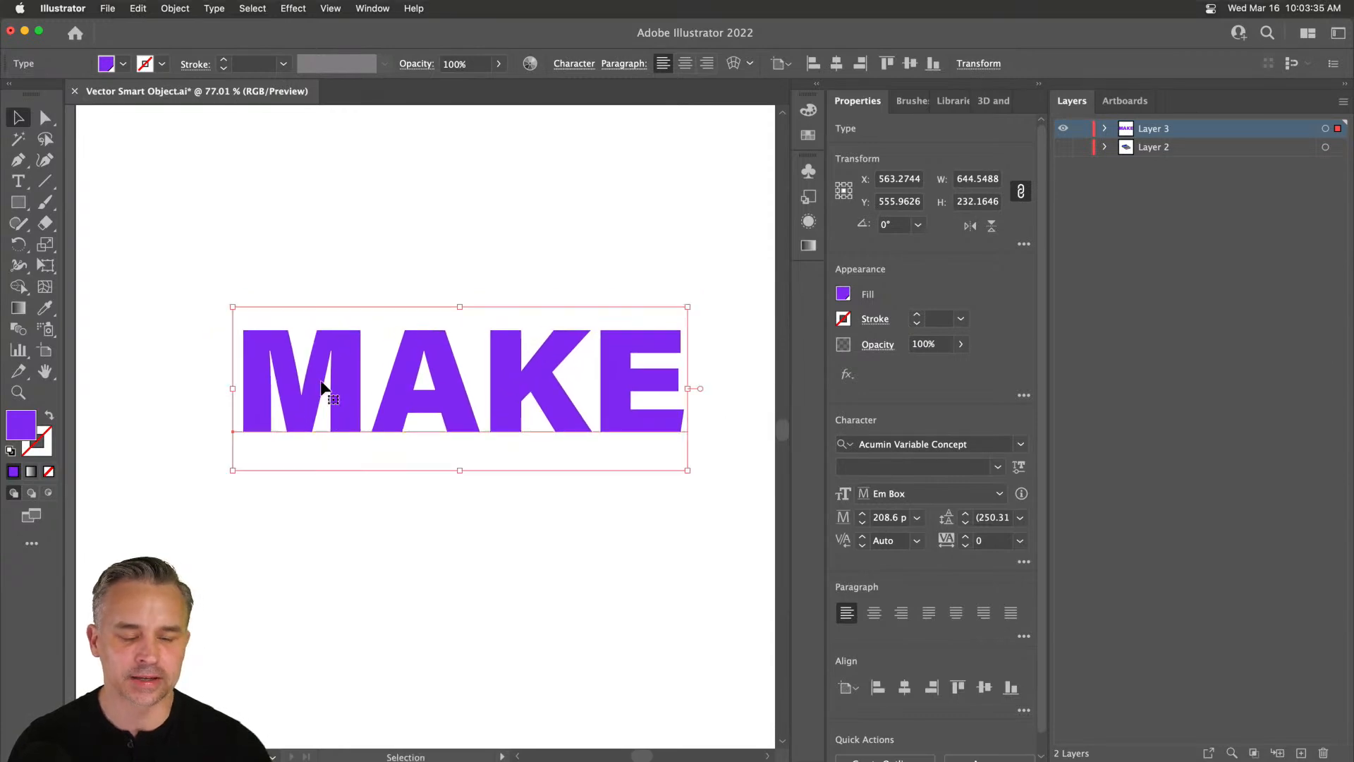
left_click(284, 11)
Extrude MAKE in 3D at 50 px depth using the Off-Axis Front rotation preset.
mouse_move(357, 109)
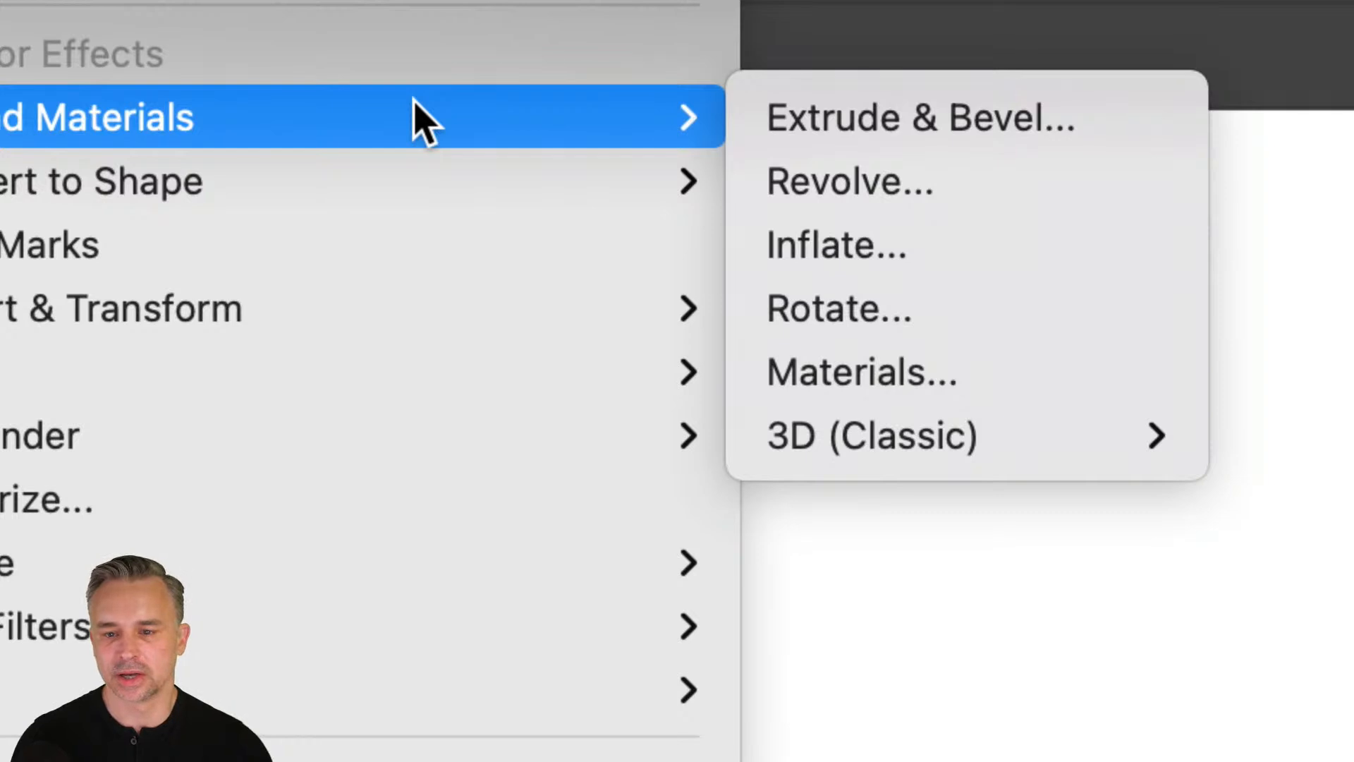
mouse_move(967, 463)
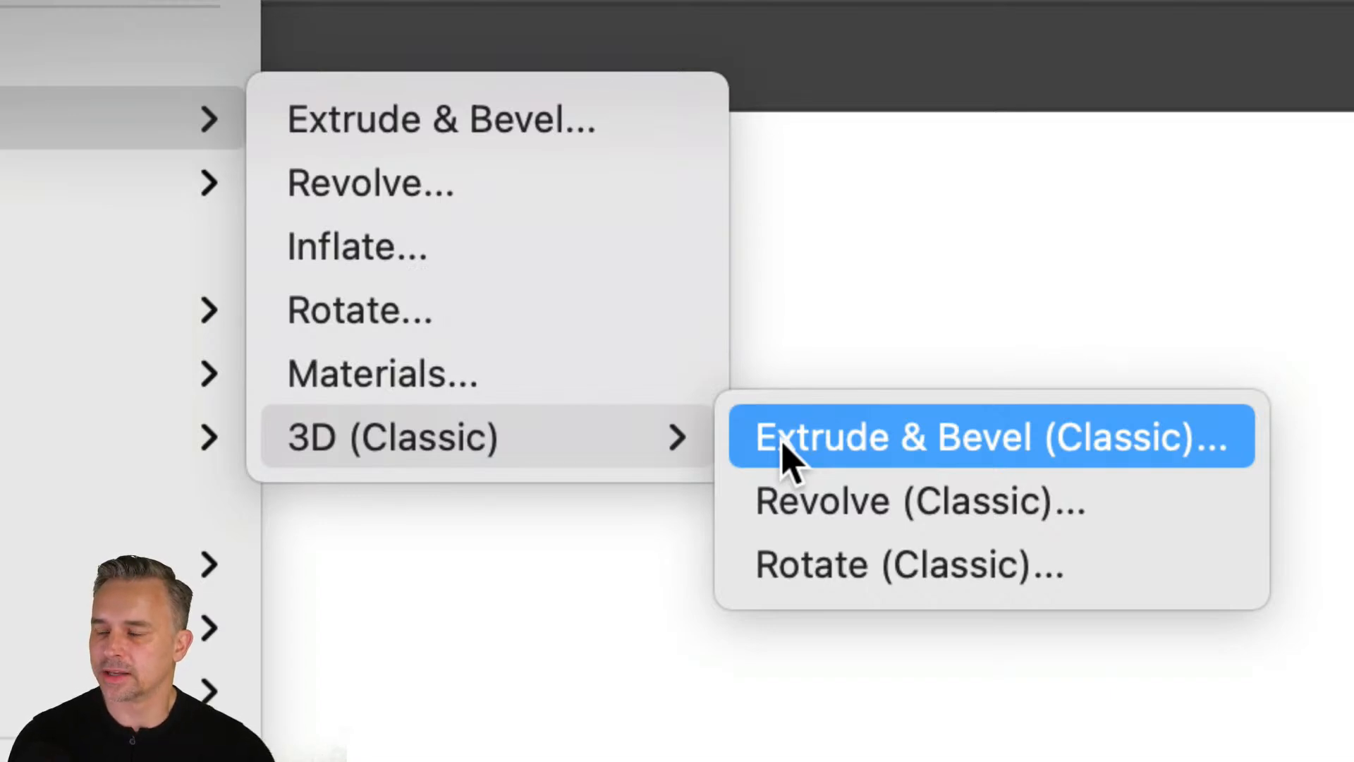
left_click(295, 134)
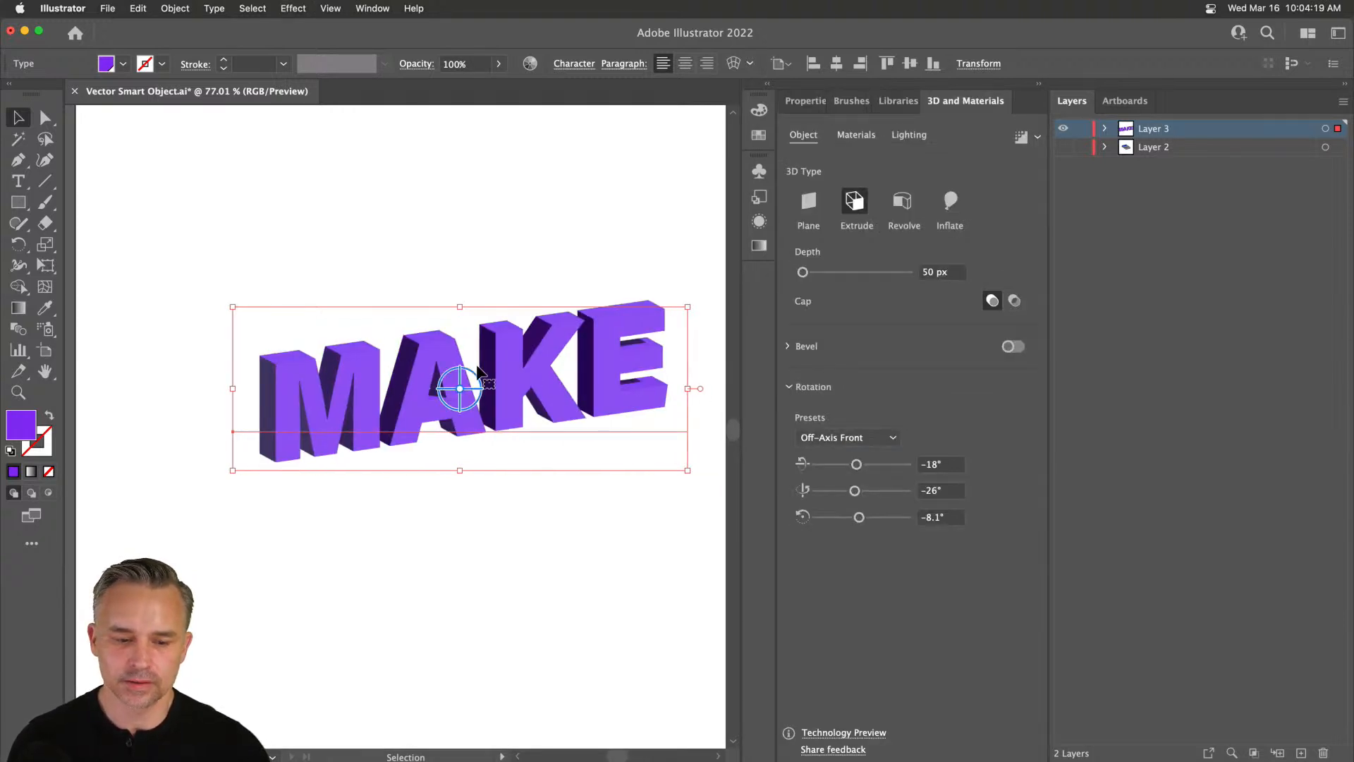
left_click_drag(459, 409, 404, 370)
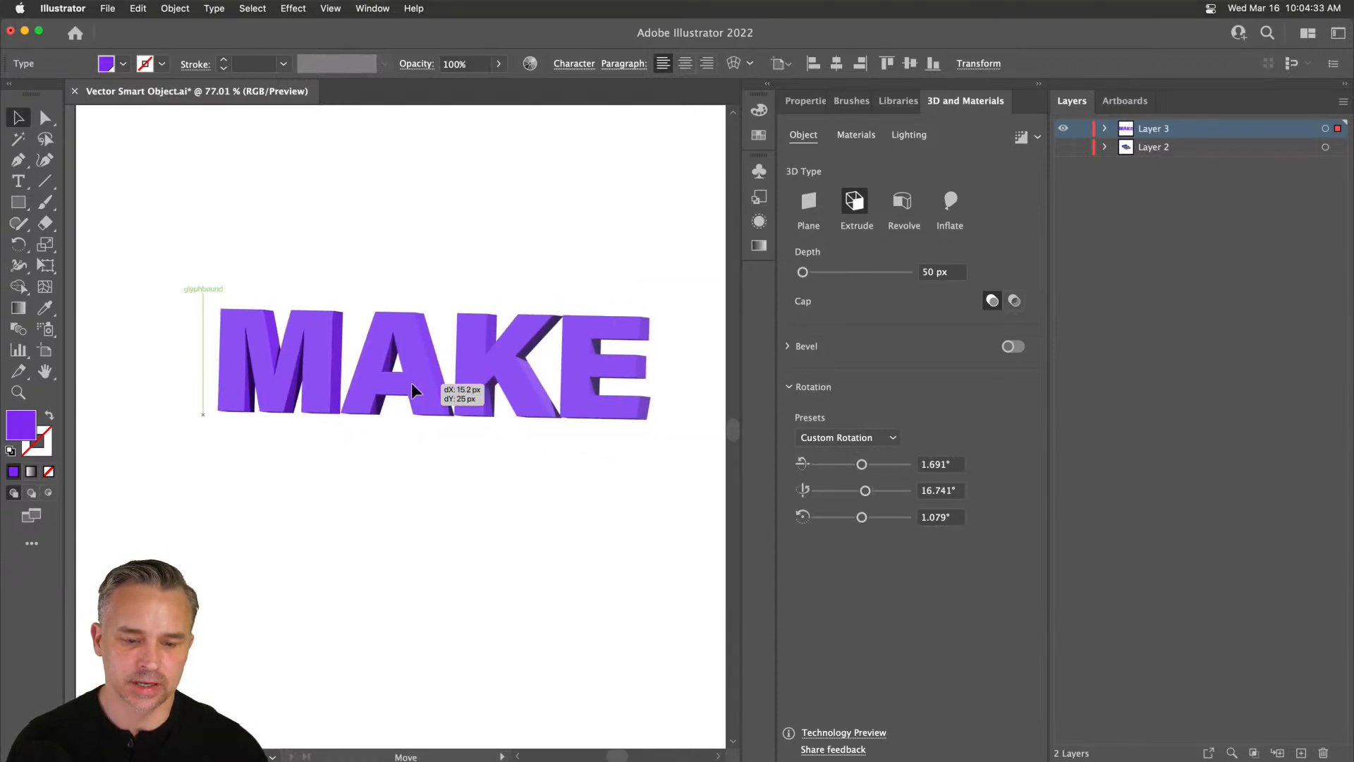
left_click(857, 436)
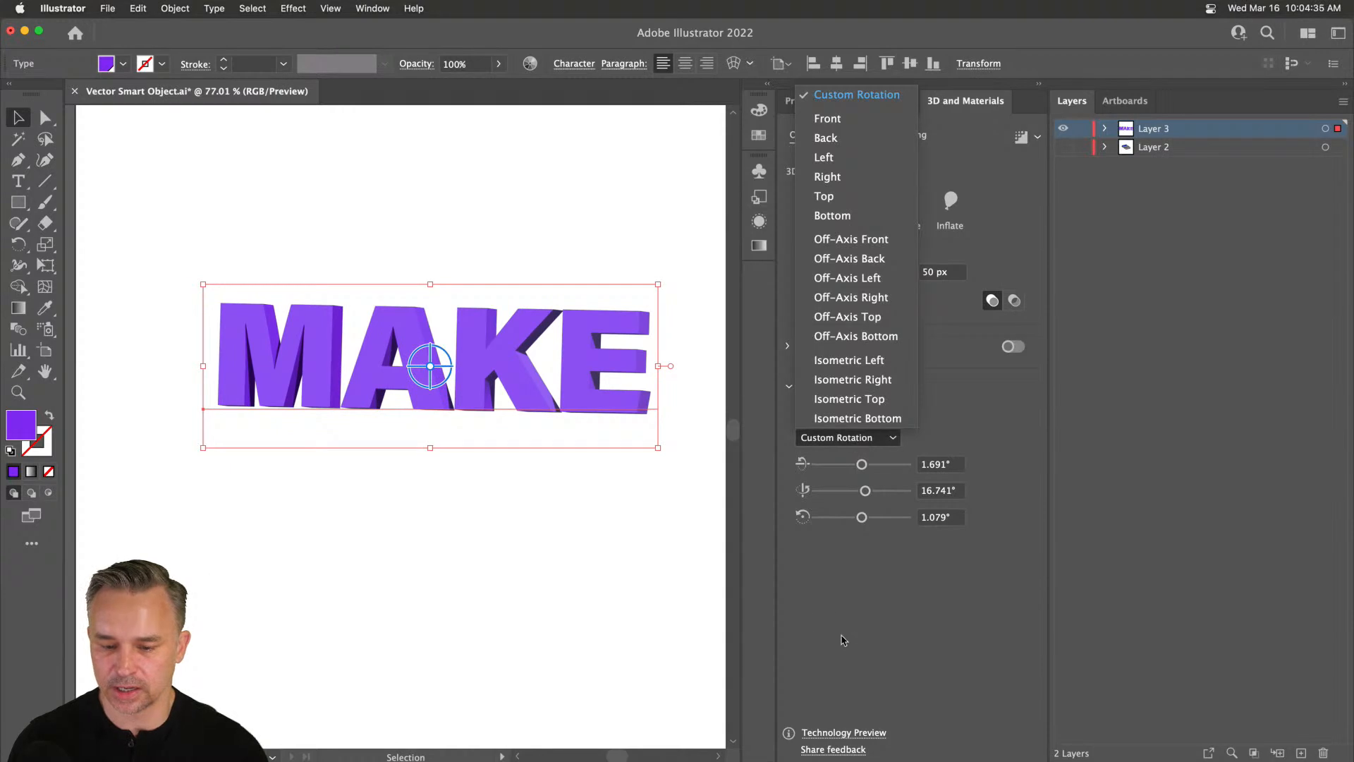
left_click(872, 241)
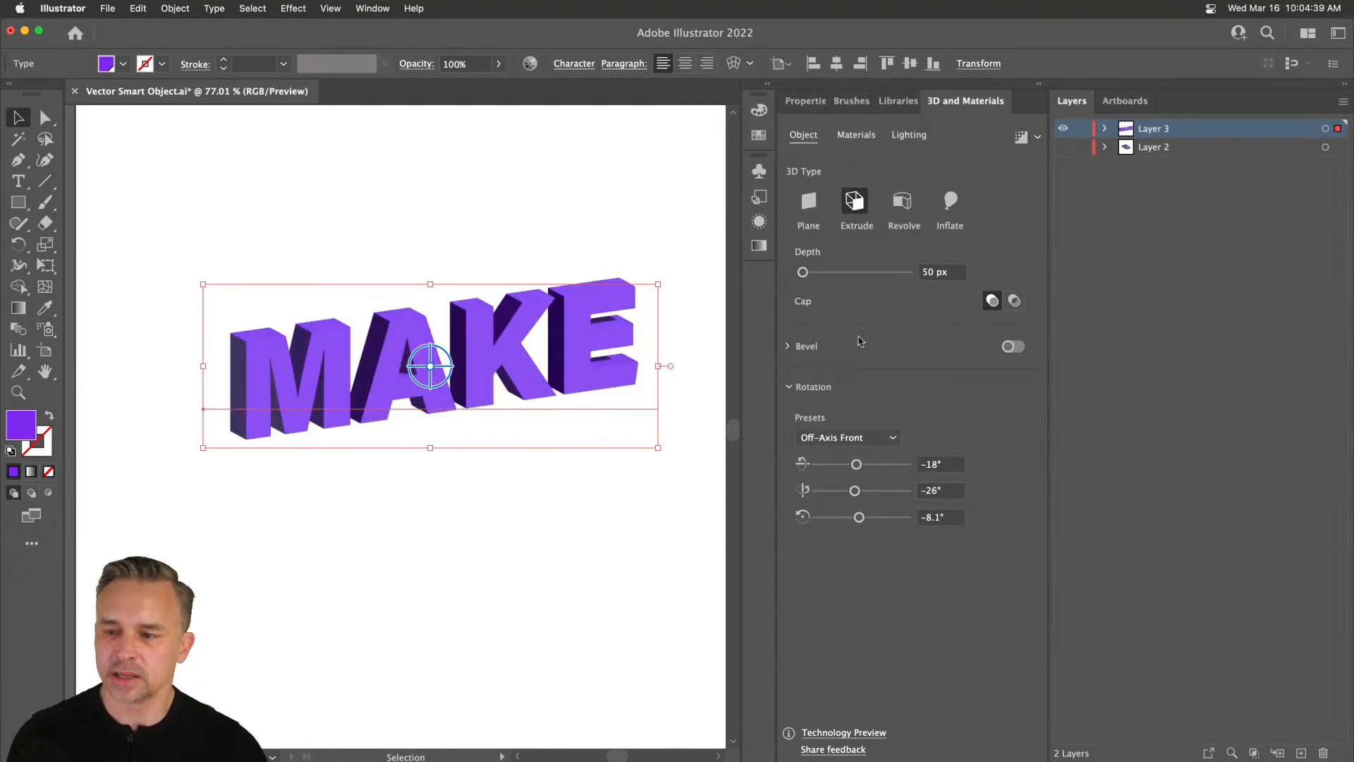
Hide Layer 3, show Layer 2 and make Layer 2 the working layer.
left_click(1063, 128)
left_click(1063, 147)
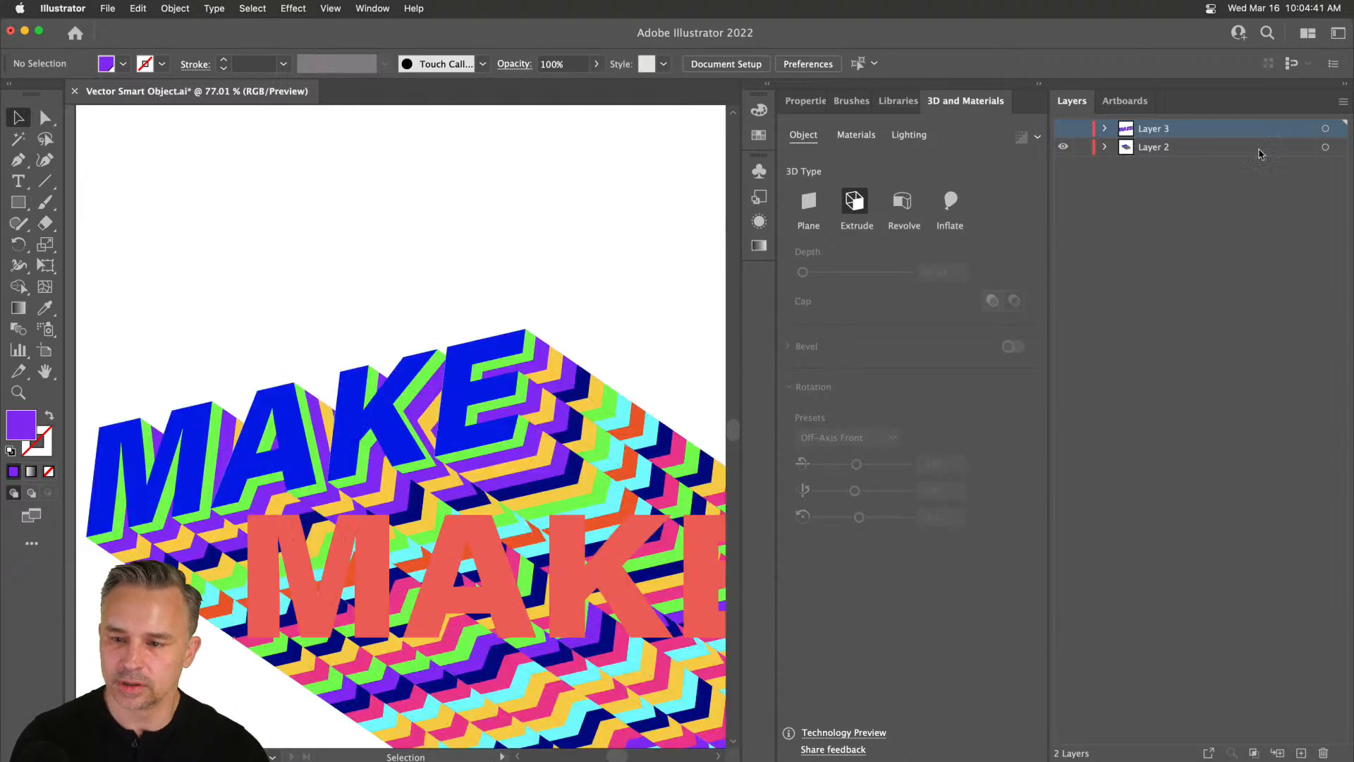
left_click(1259, 150)
left_click(364, 462)
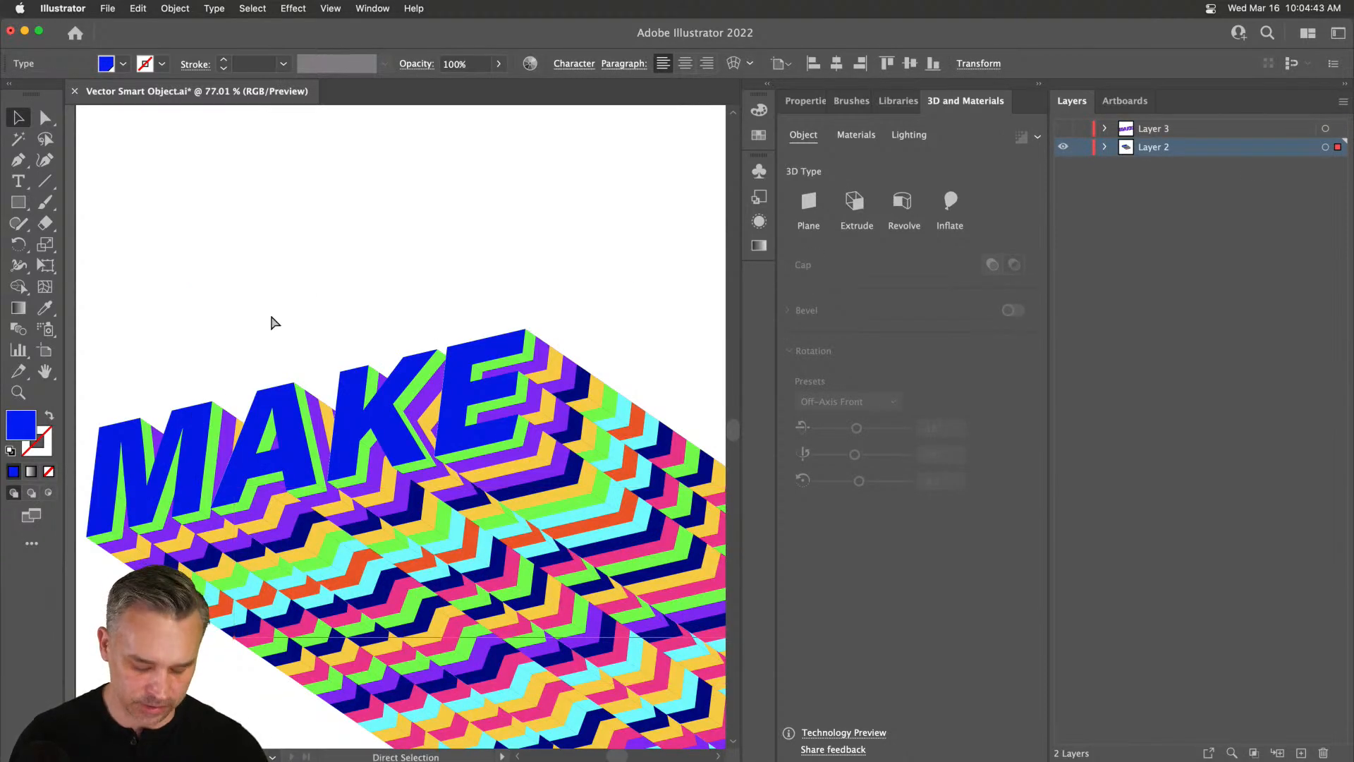
left_click(181, 173)
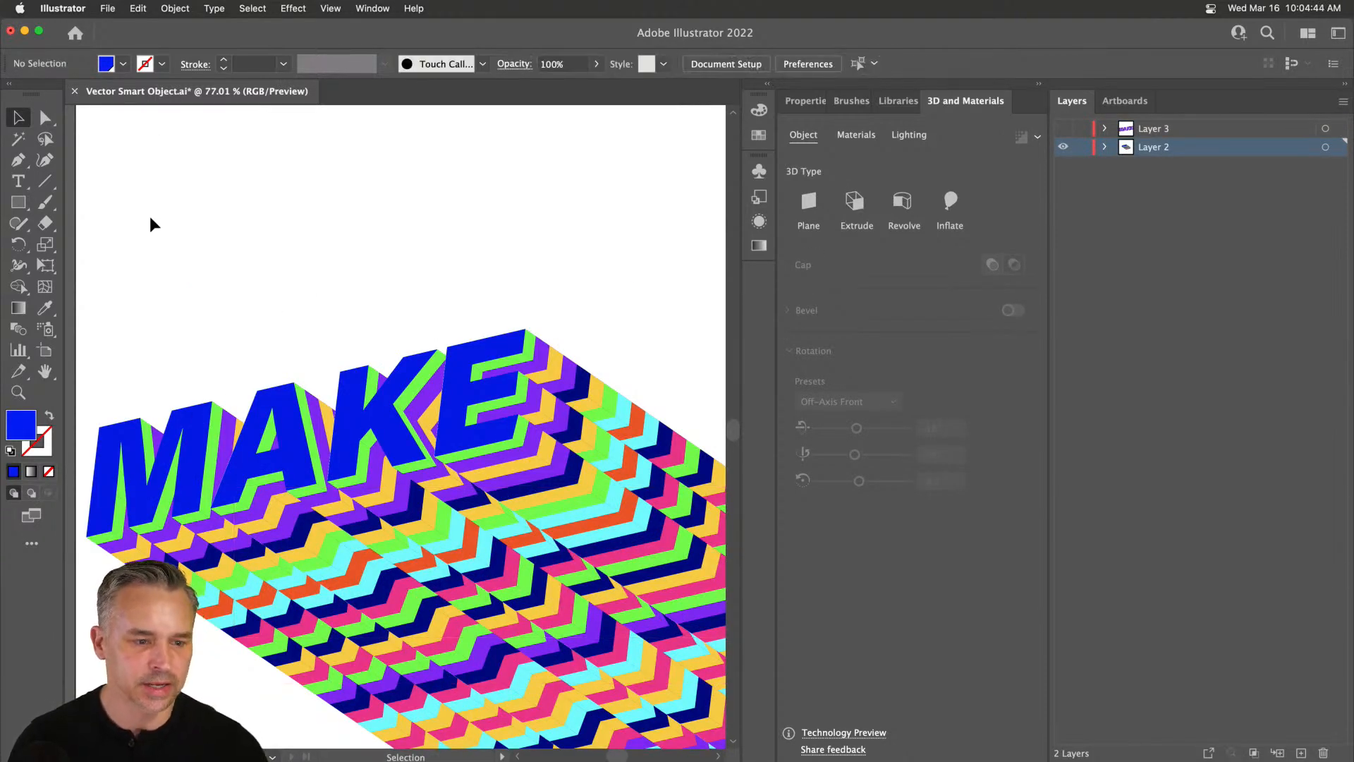
Type a black MAKE near the artboard top and draw a black square beside it.
left_click(18, 181)
left_click(299, 172)
type("MAKE")
key("Escape")
left_click_drag(356, 151, 370, 209)
key("m")
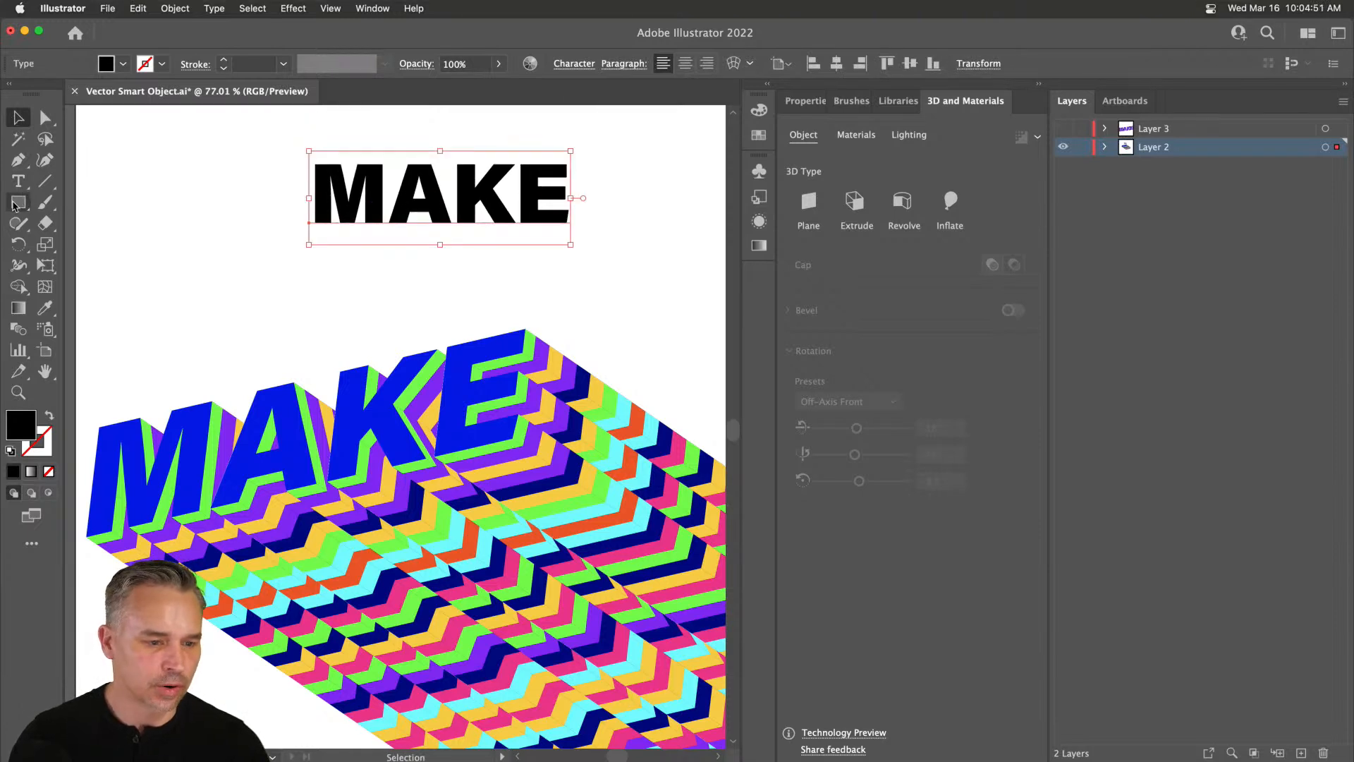
mouse_move(609, 164)
left_mouse_down()
mouse_move(677, 231)
mouse_move(638, 208)
left_mouse_up()
key("v")
left_click_drag(288, 126, 697, 254)
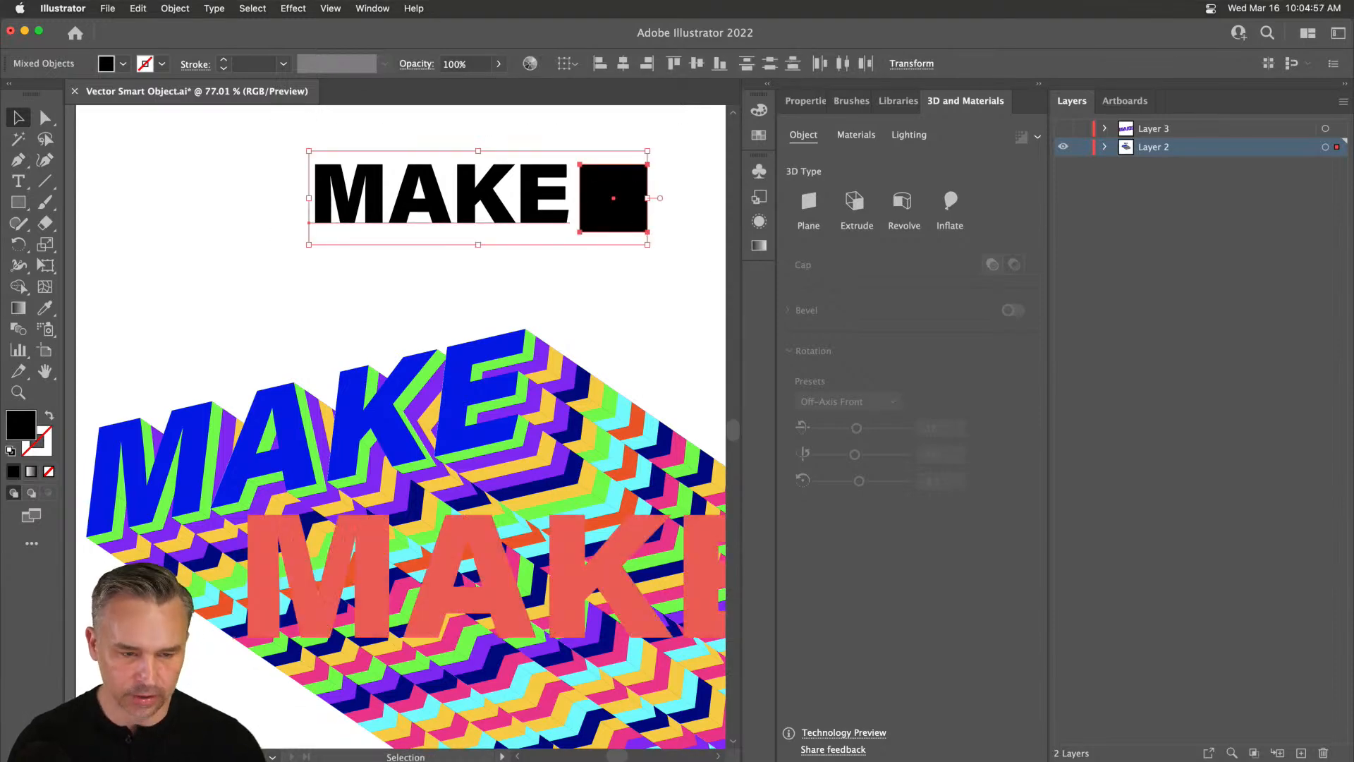
mouse_move(357, 749)
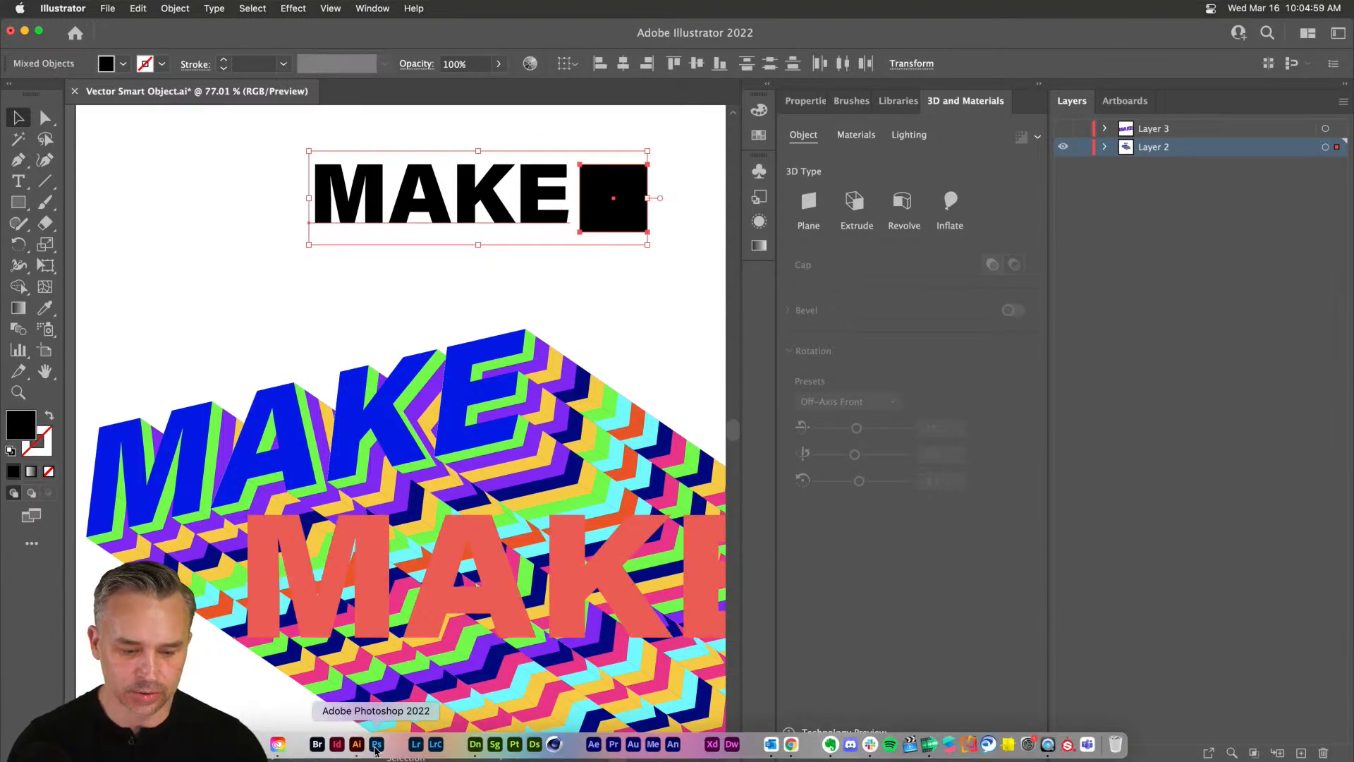
Hide the MAKE, GONNA and MAKERS layers and paste the Illustrator art as layers.
left_click(377, 746)
left_click_drag(1083, 189, 1089, 280)
key("super+v")
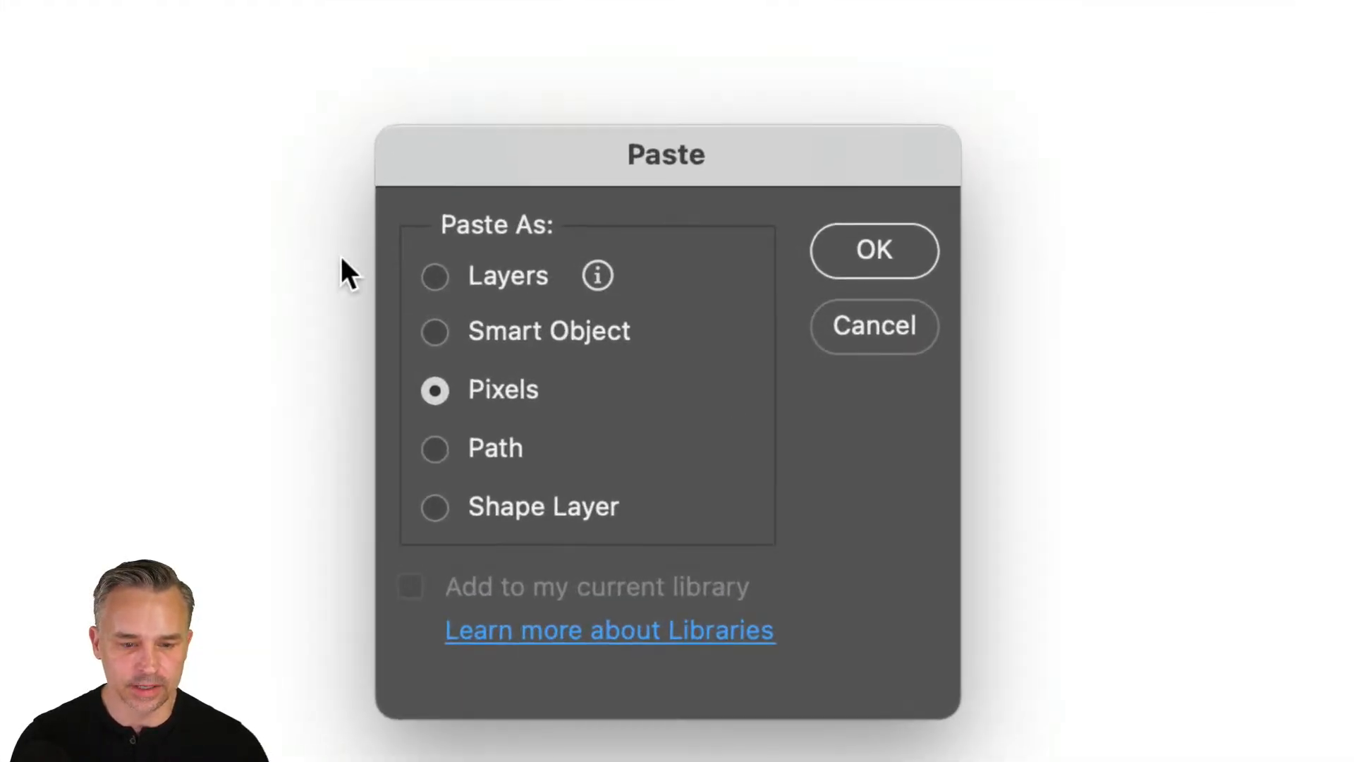
left_click(432, 278)
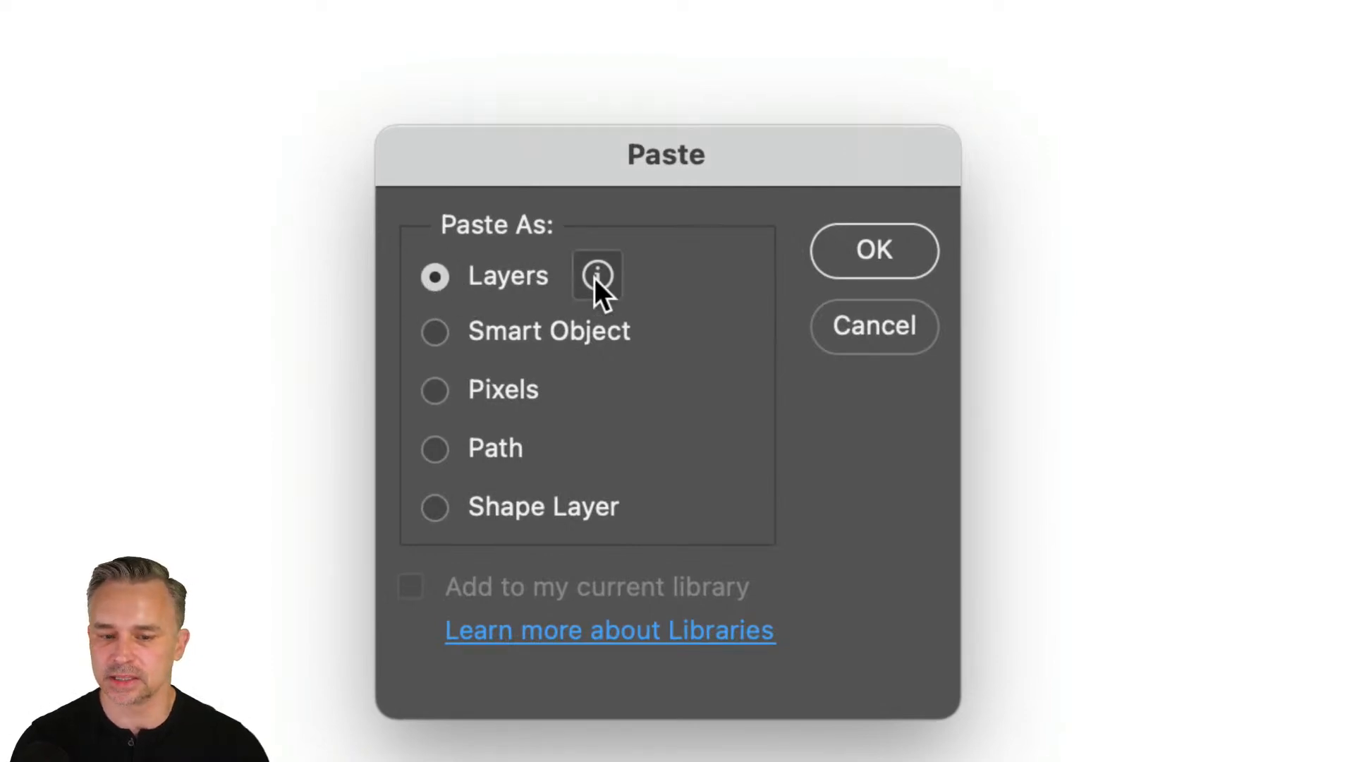
mouse_move(595, 277)
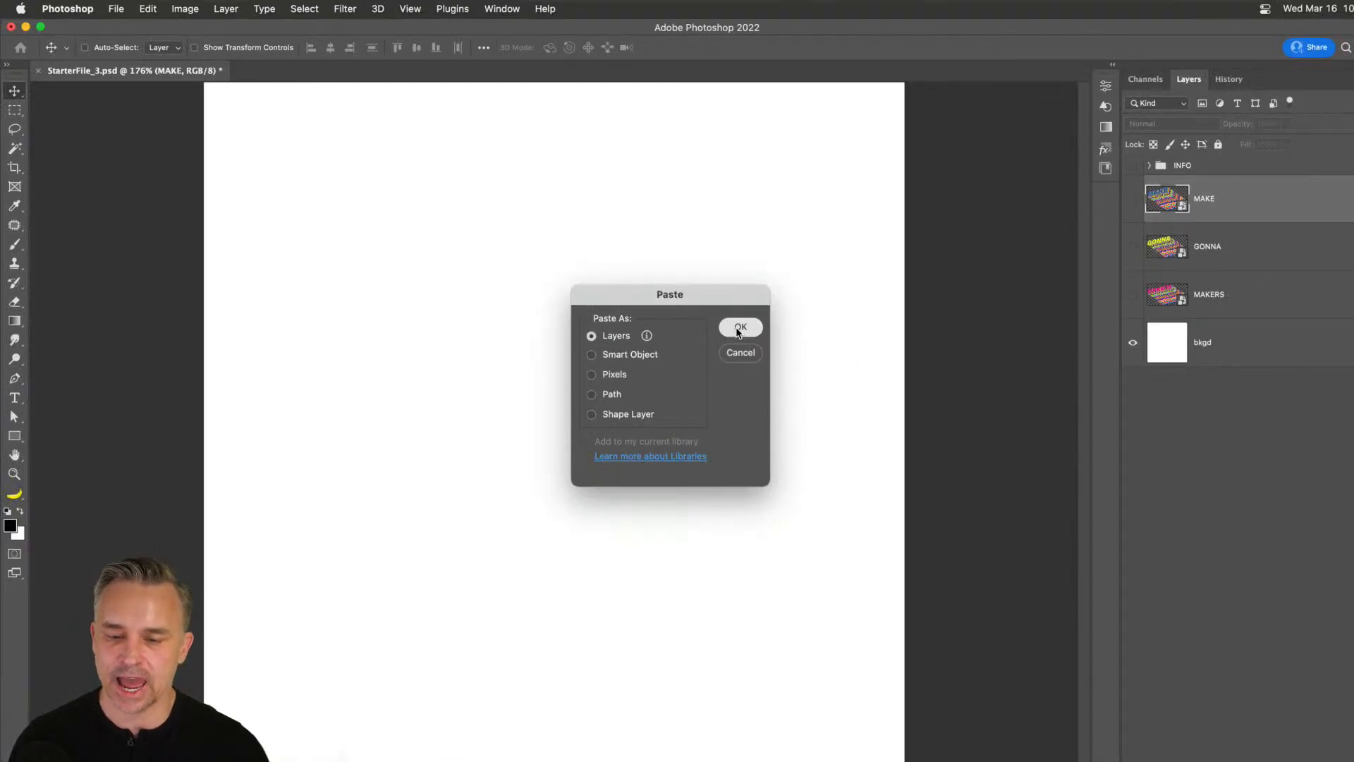
left_click(739, 329)
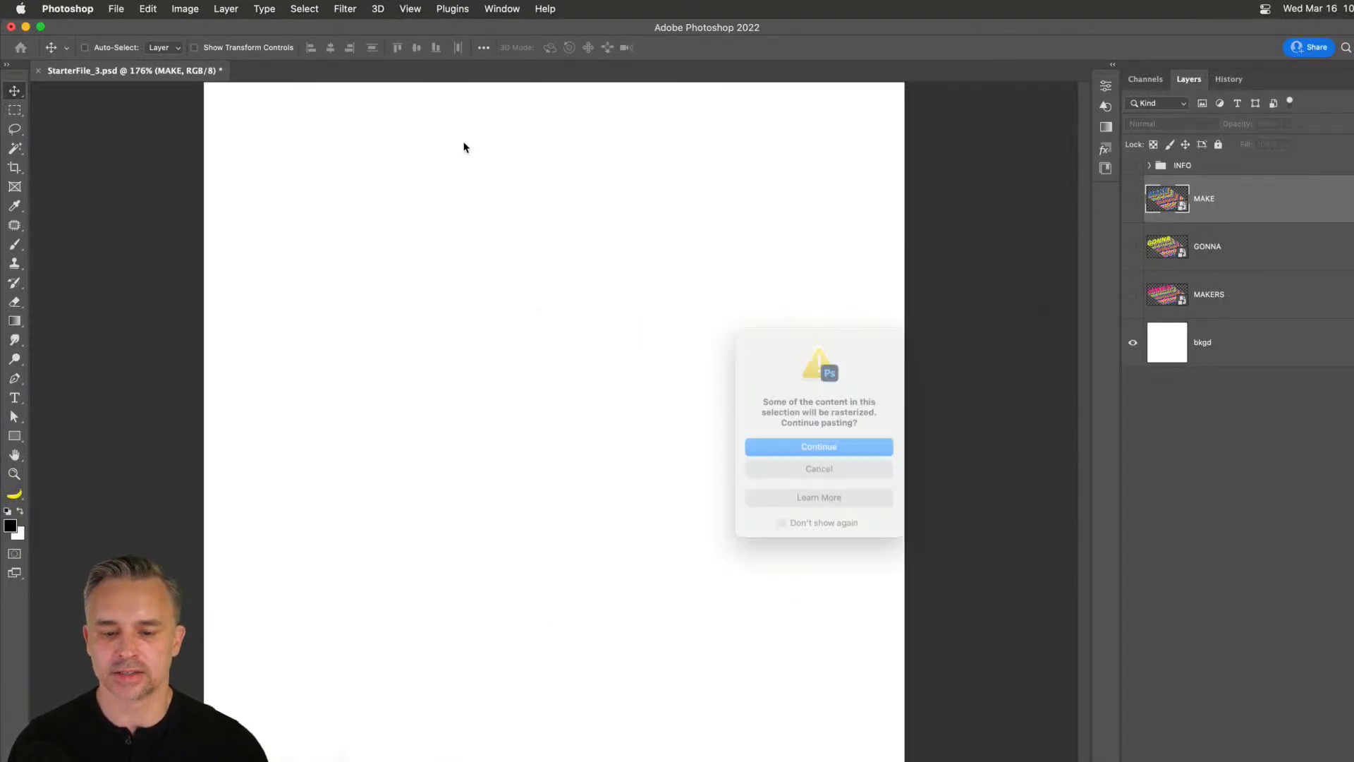
left_click(819, 449)
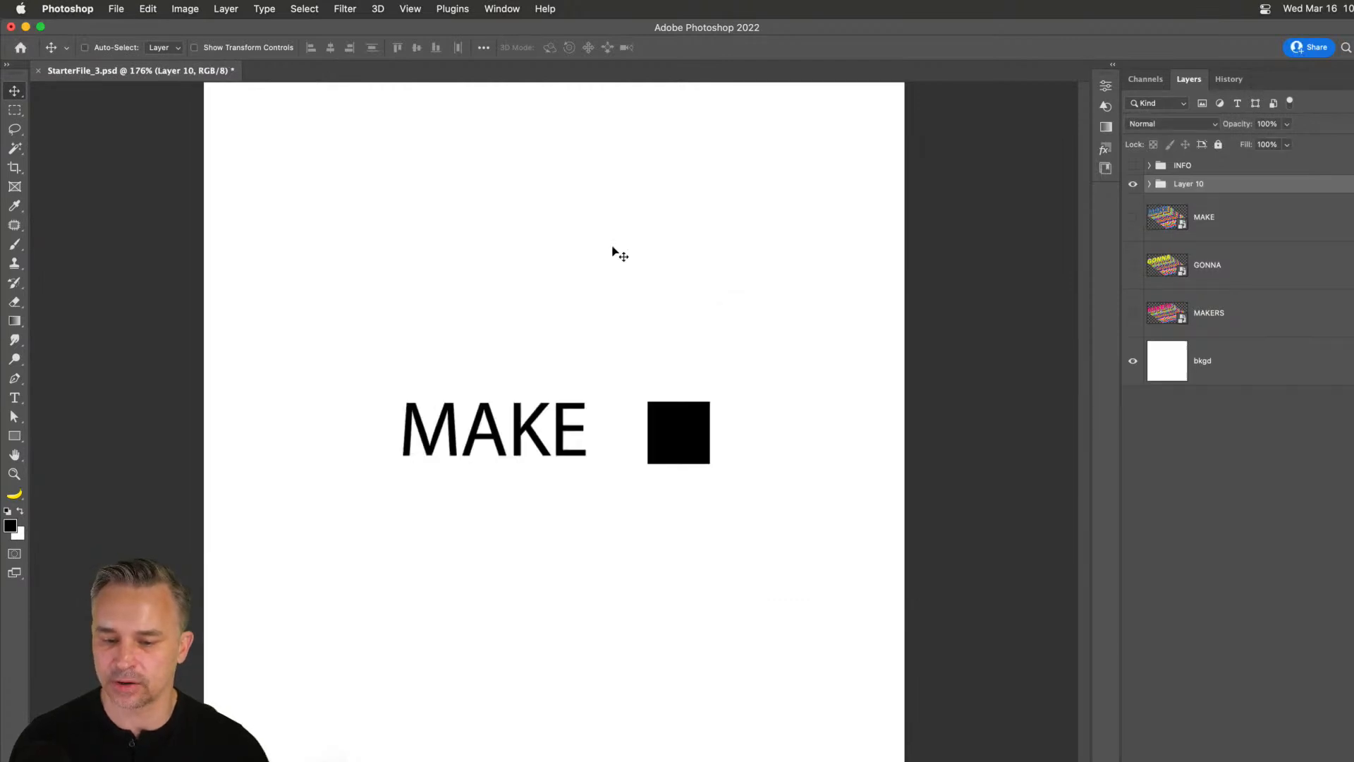
Recolour the pasted Rectangle layer red.
left_click(1150, 184)
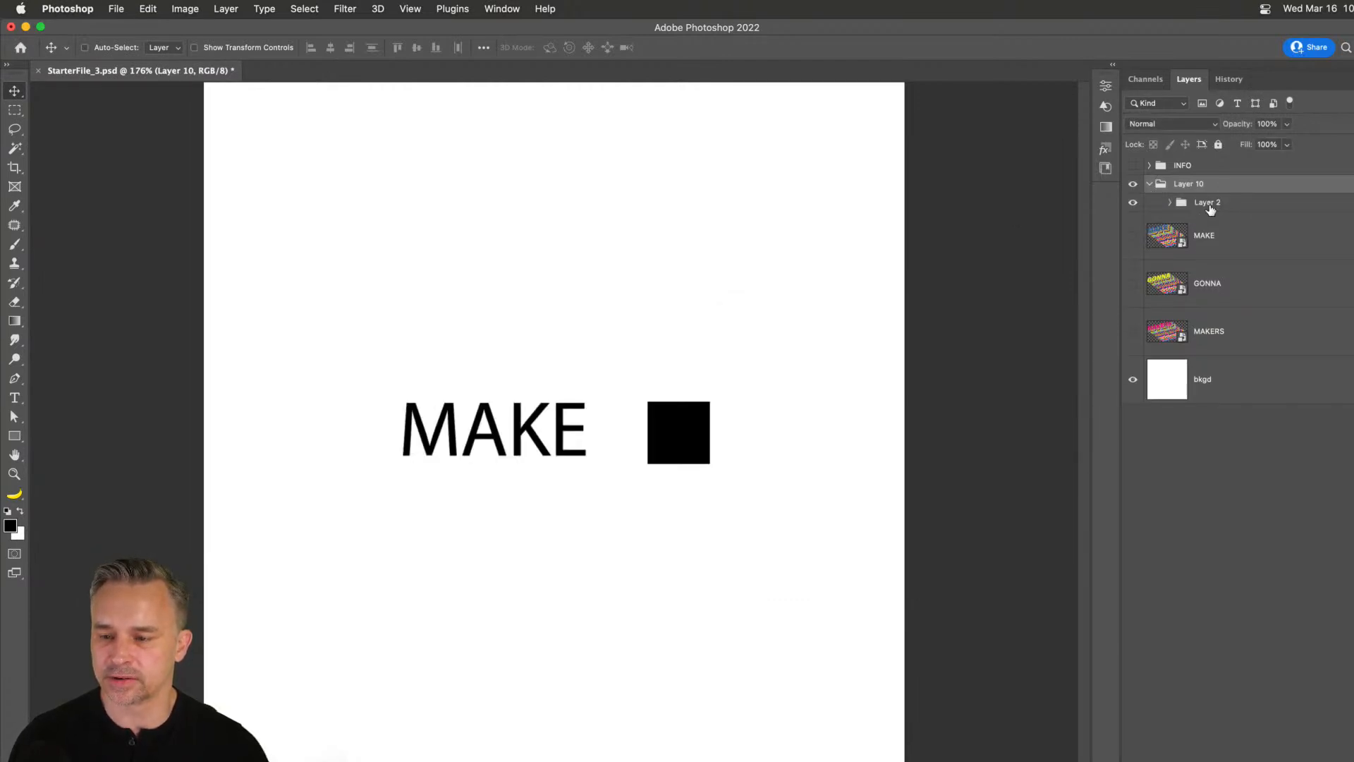
left_click(1168, 204)
left_click(1169, 204)
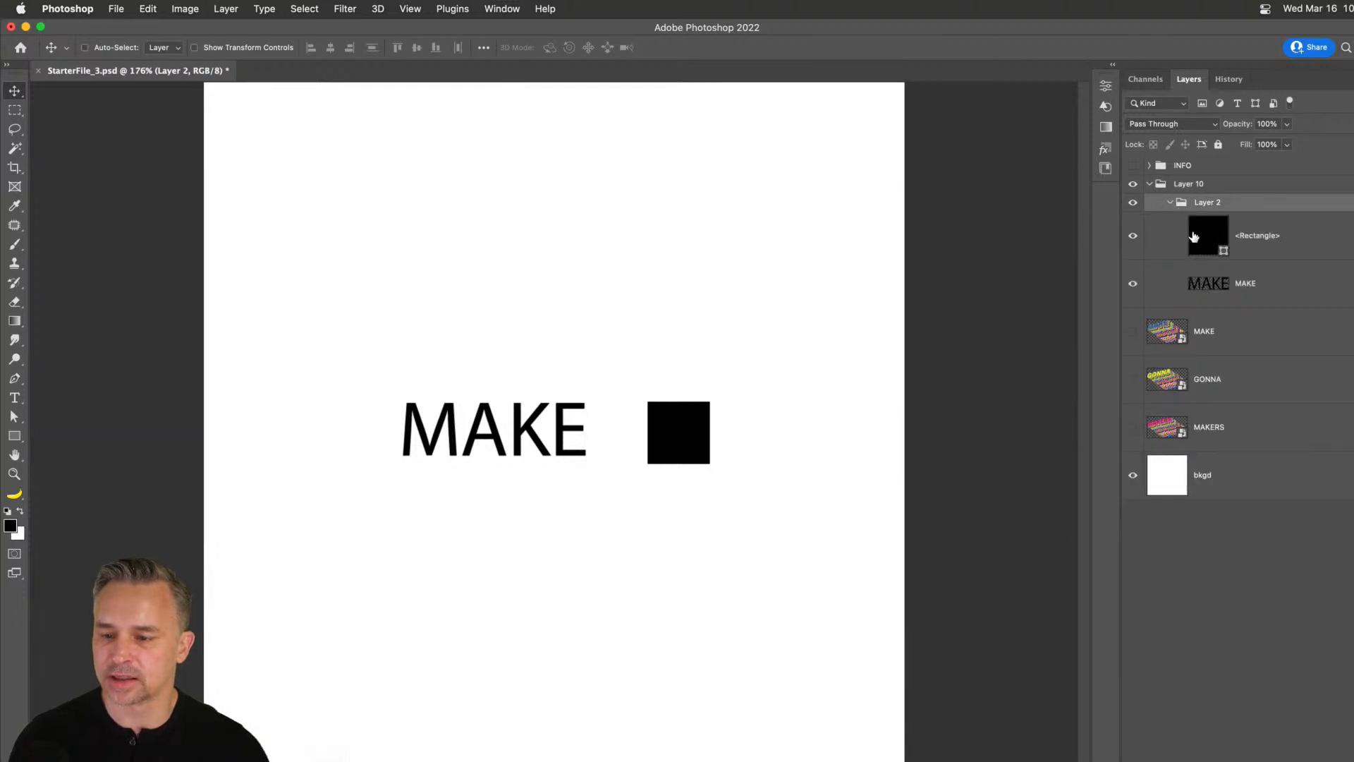
left_click(1199, 237)
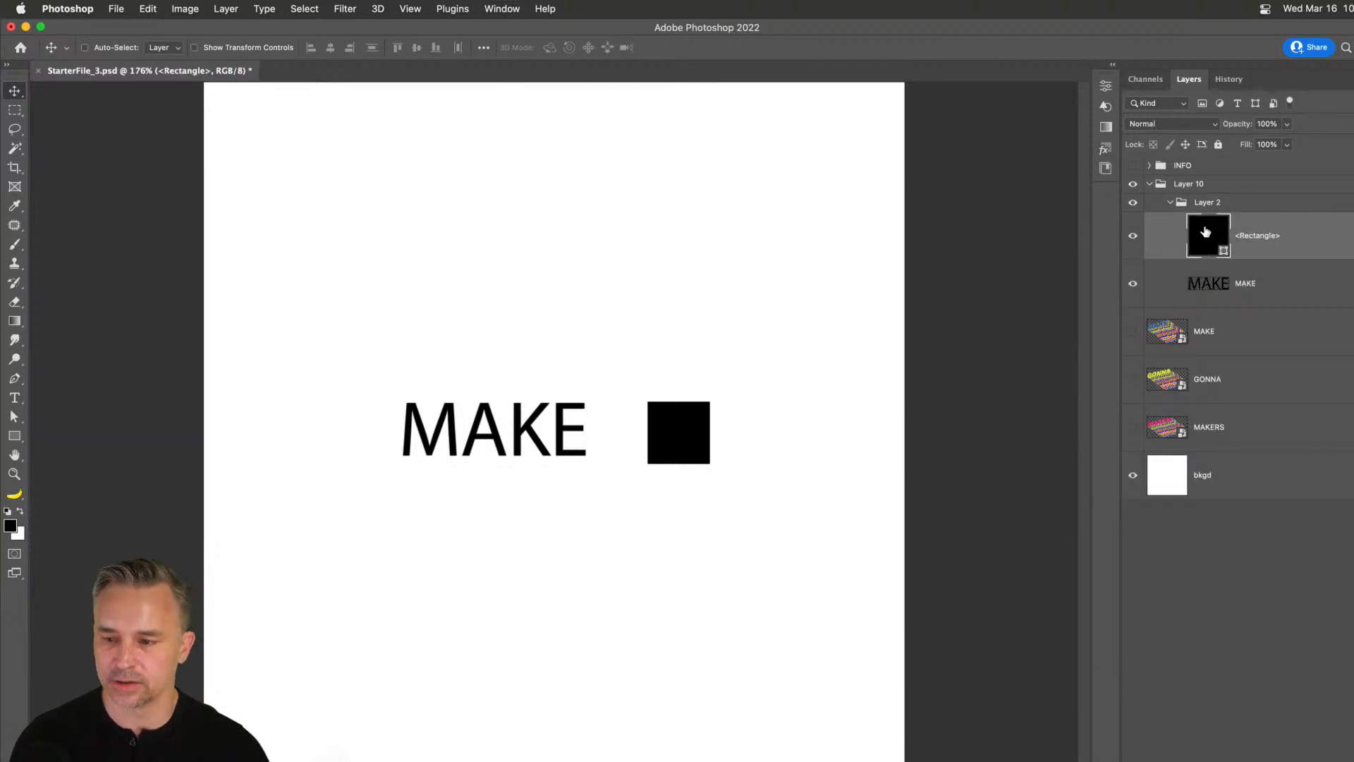
double_click(1207, 235)
left_click(921, 330)
key("Return")
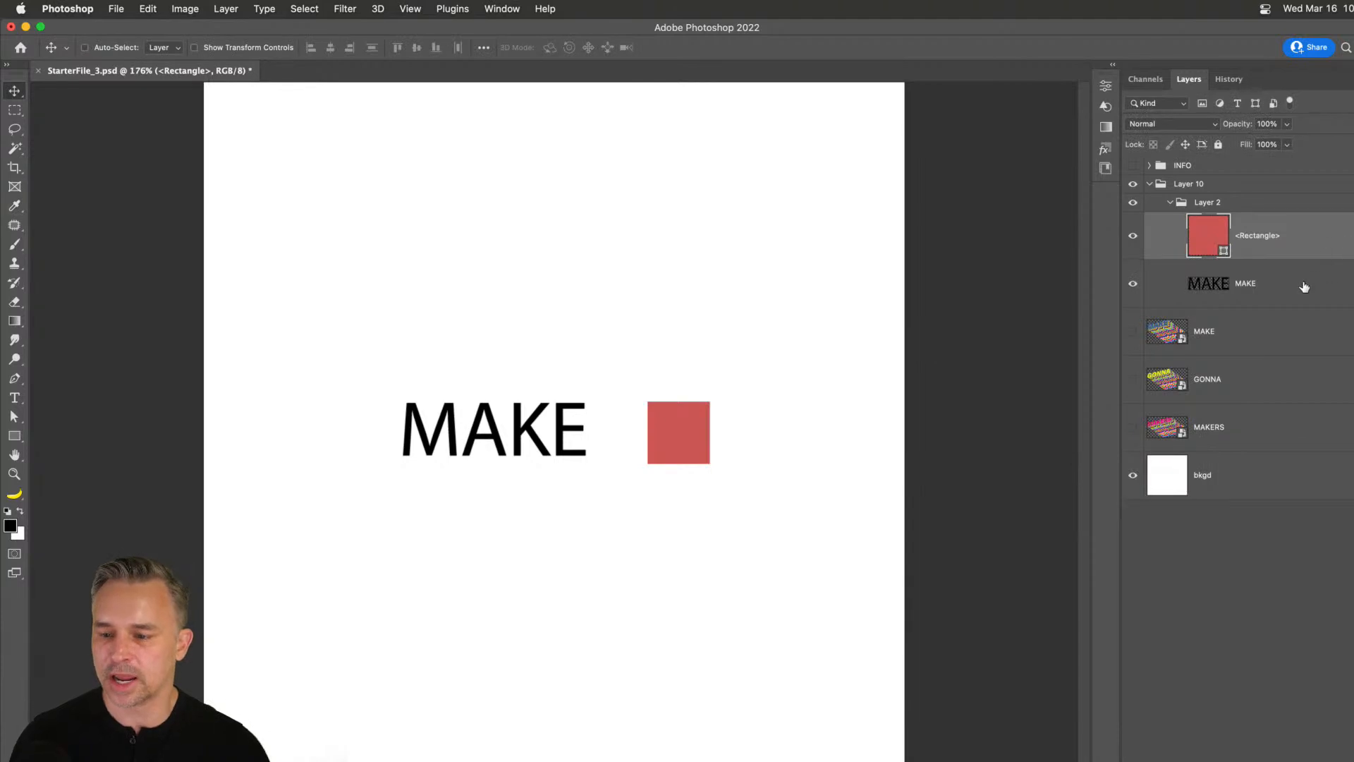
Delete the pasted Layer 10 group.
left_click(1302, 284)
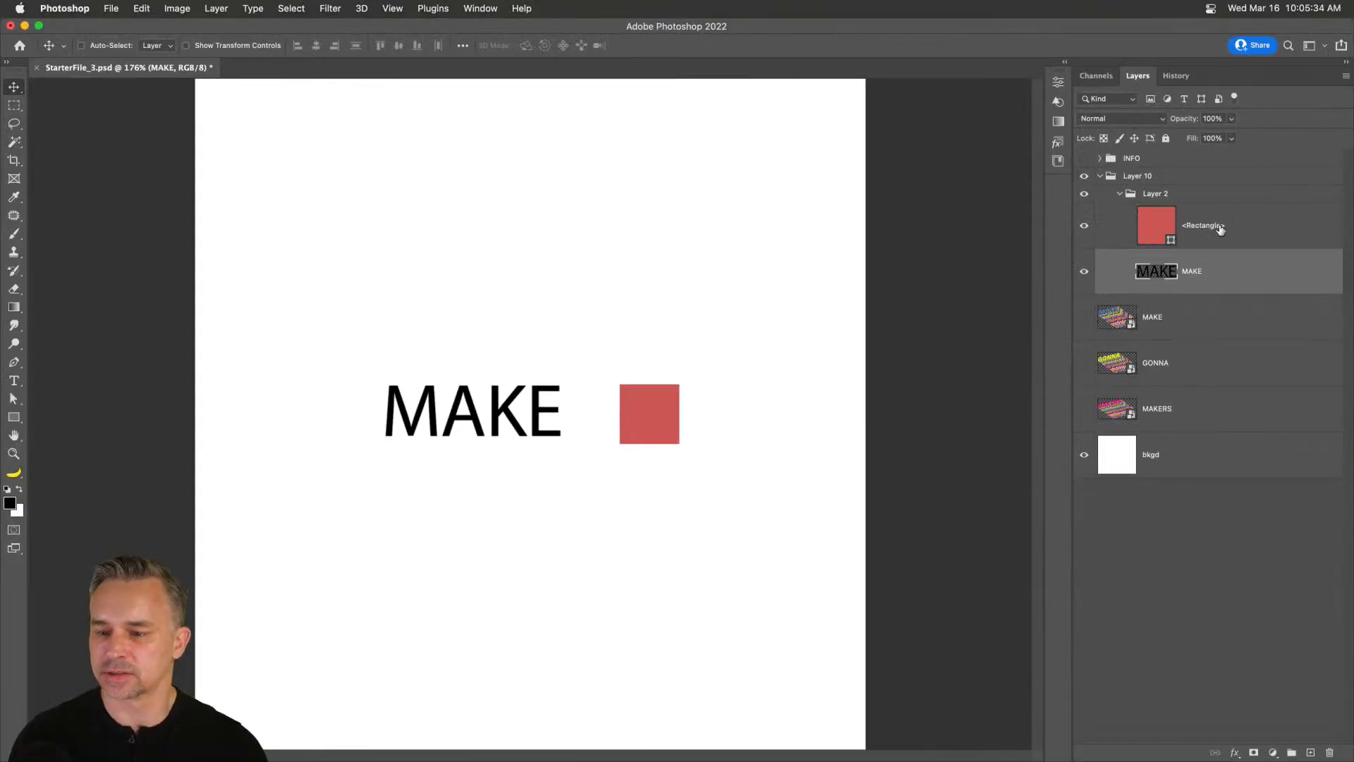
left_click(1214, 147, "shift")
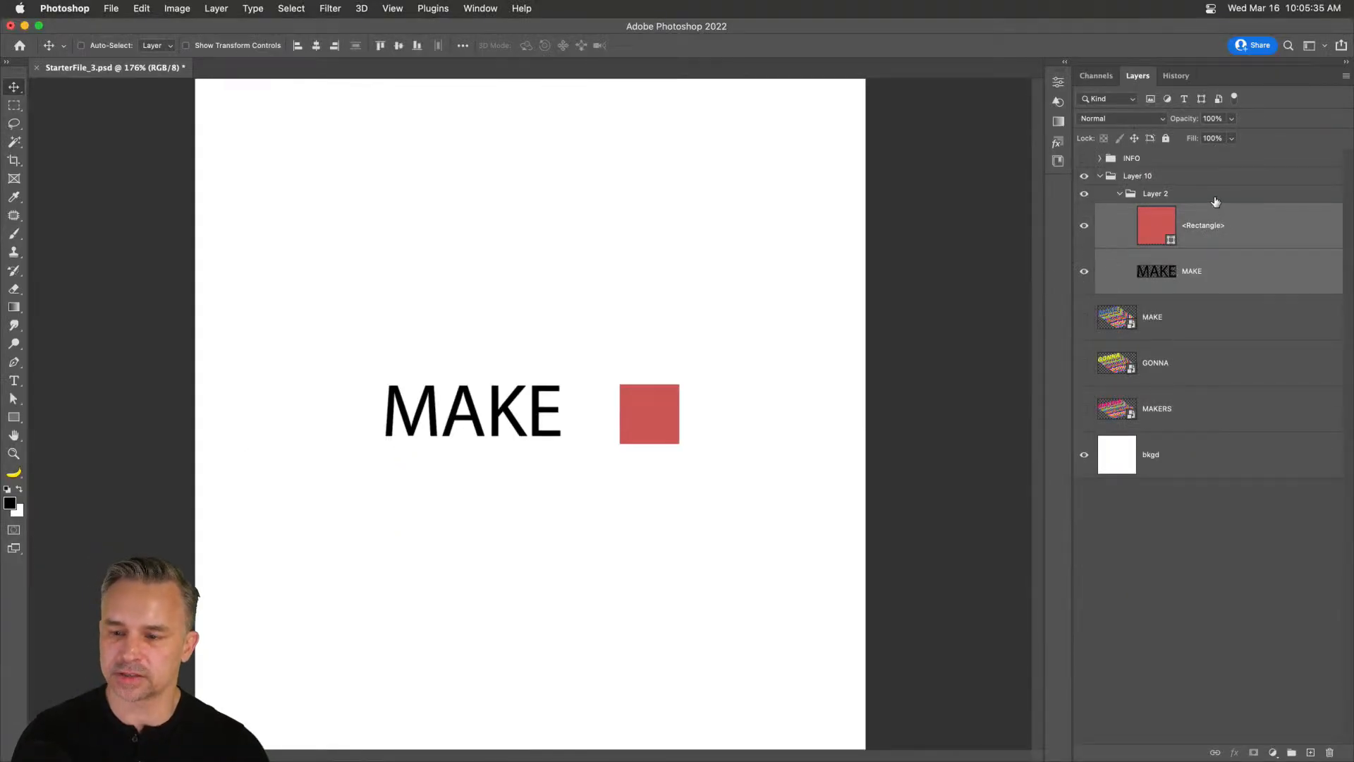
left_click(1162, 177)
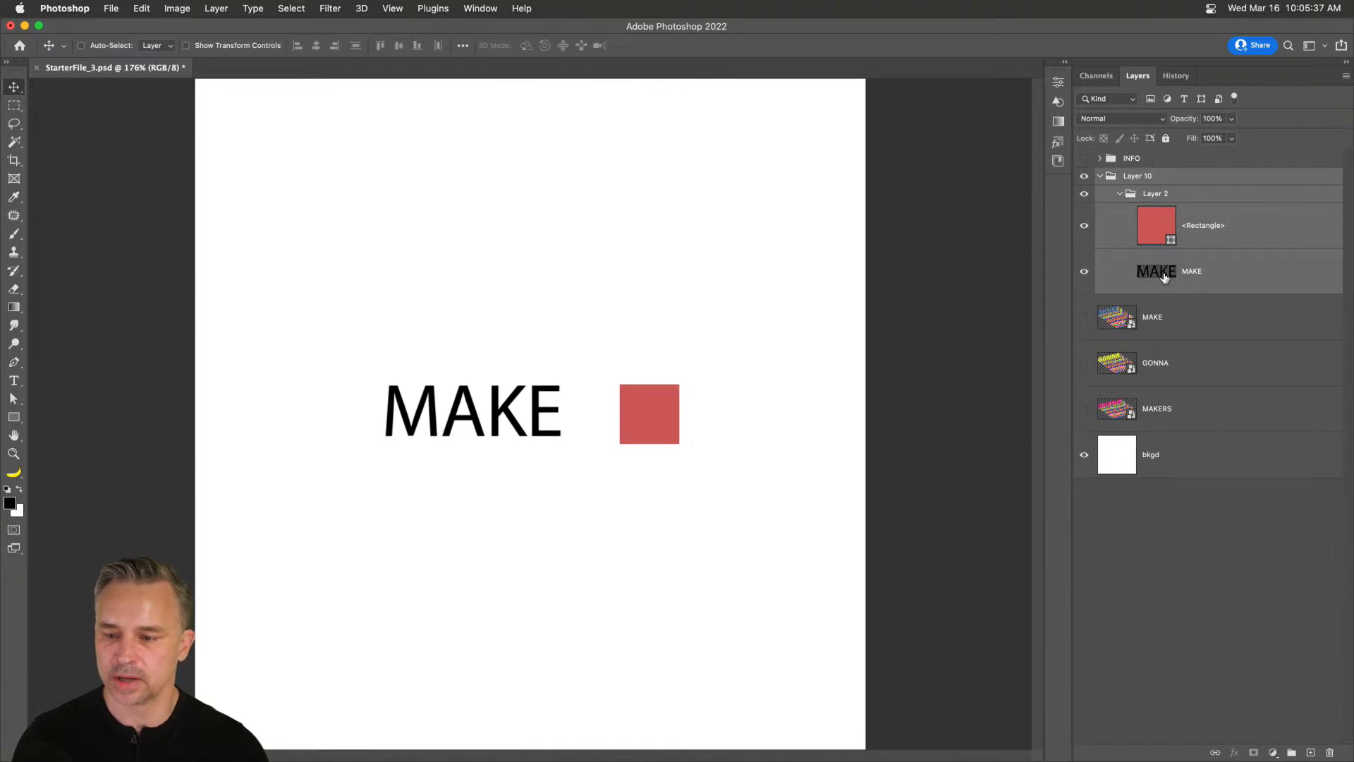
key("Delete")
Show the MAKERS layer and shift it left off the canvas edge.
left_click(1085, 282)
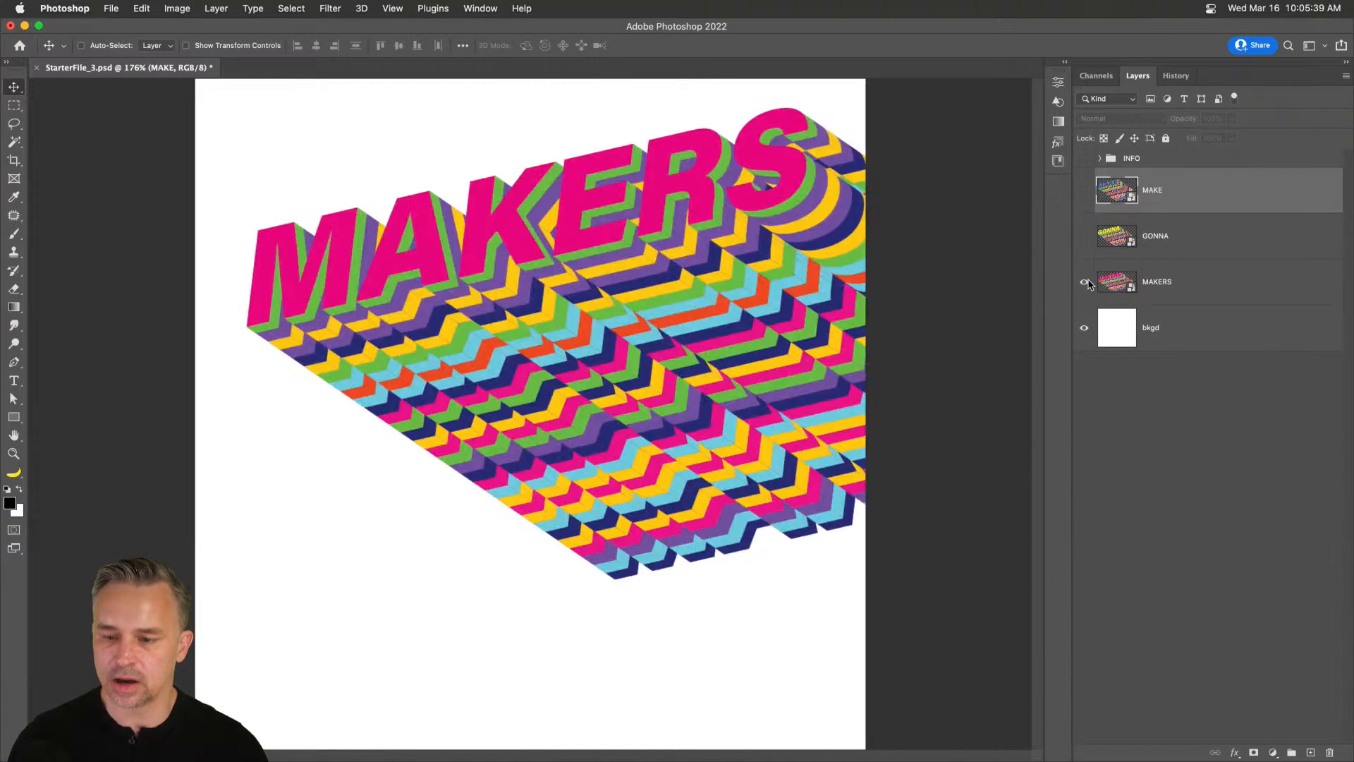
left_click(1175, 293)
left_click_drag(393, 230, 381, 272)
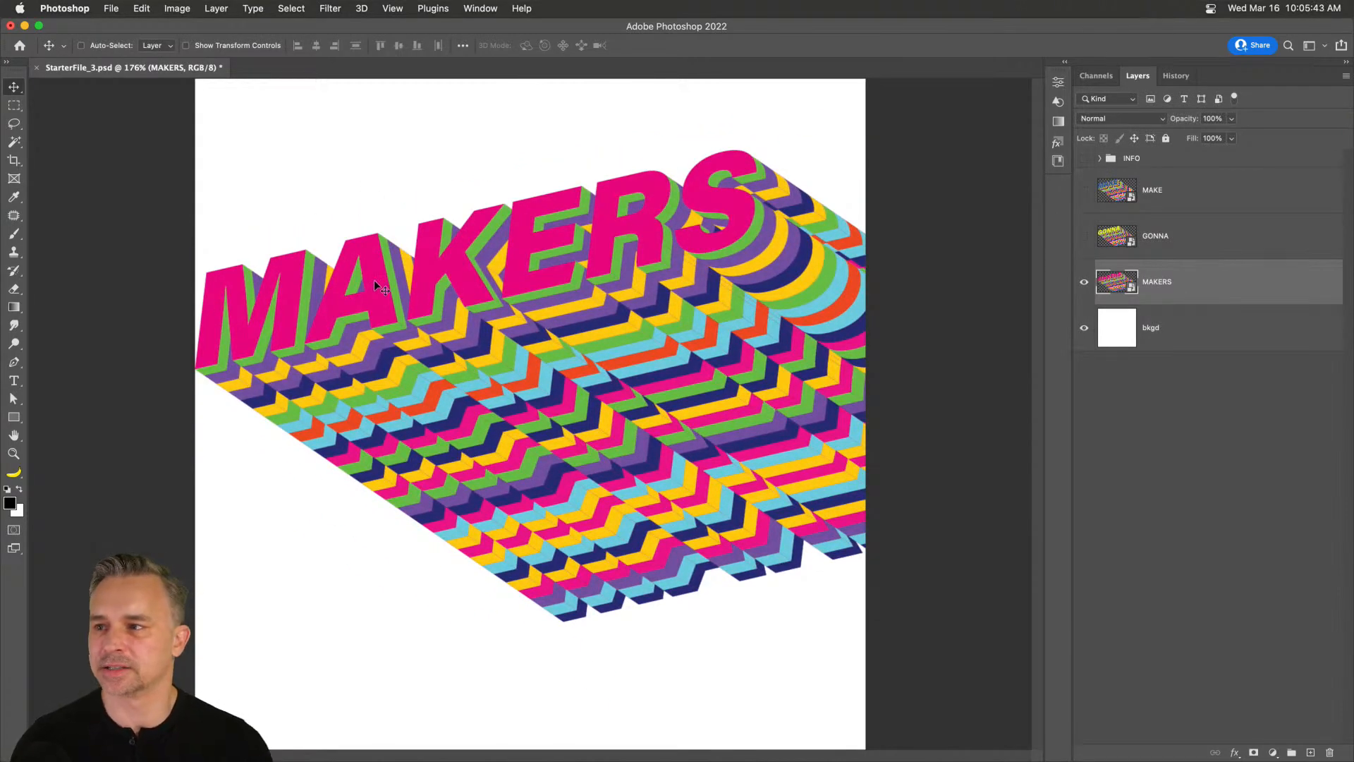
left_click_drag(471, 360, 453, 349)
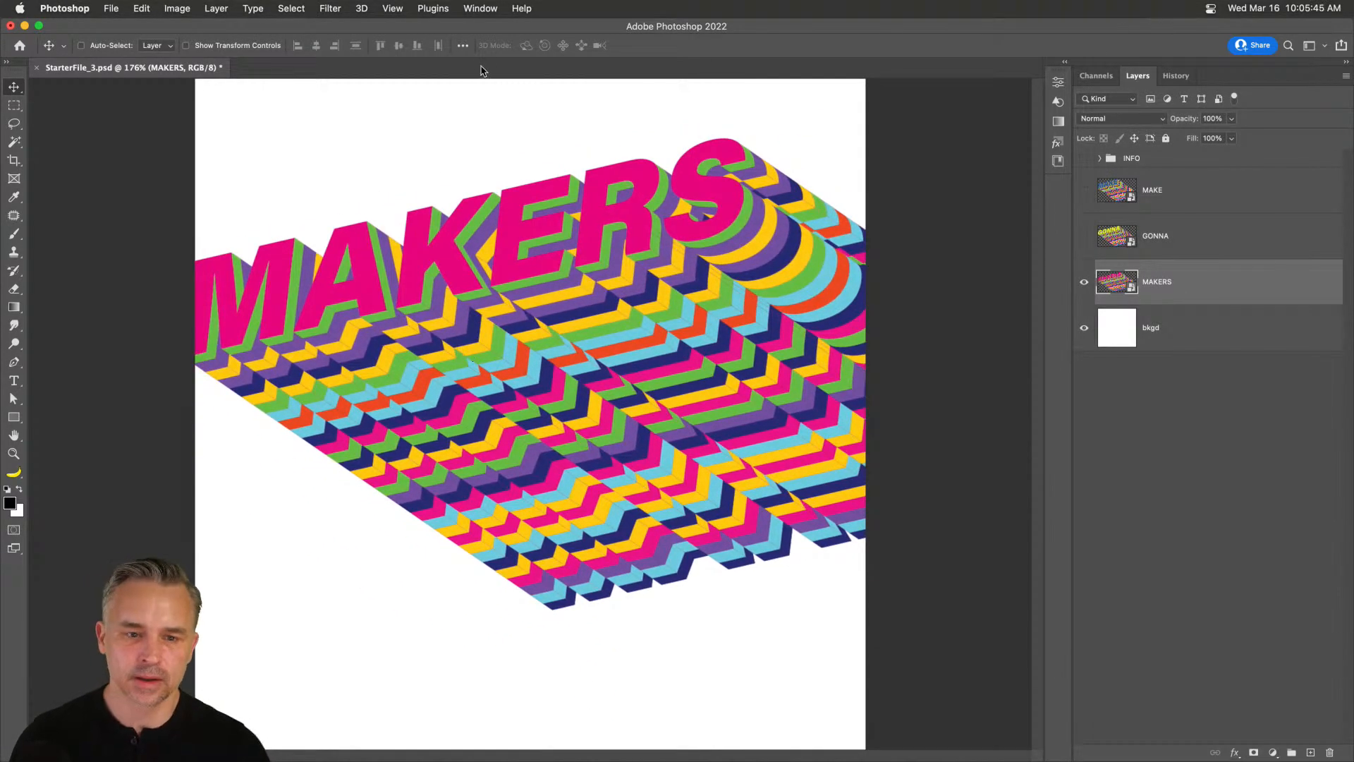
Open the 3D panel, dismiss its notice, briefly launch Dimension, then close the panel.
left_click(478, 8)
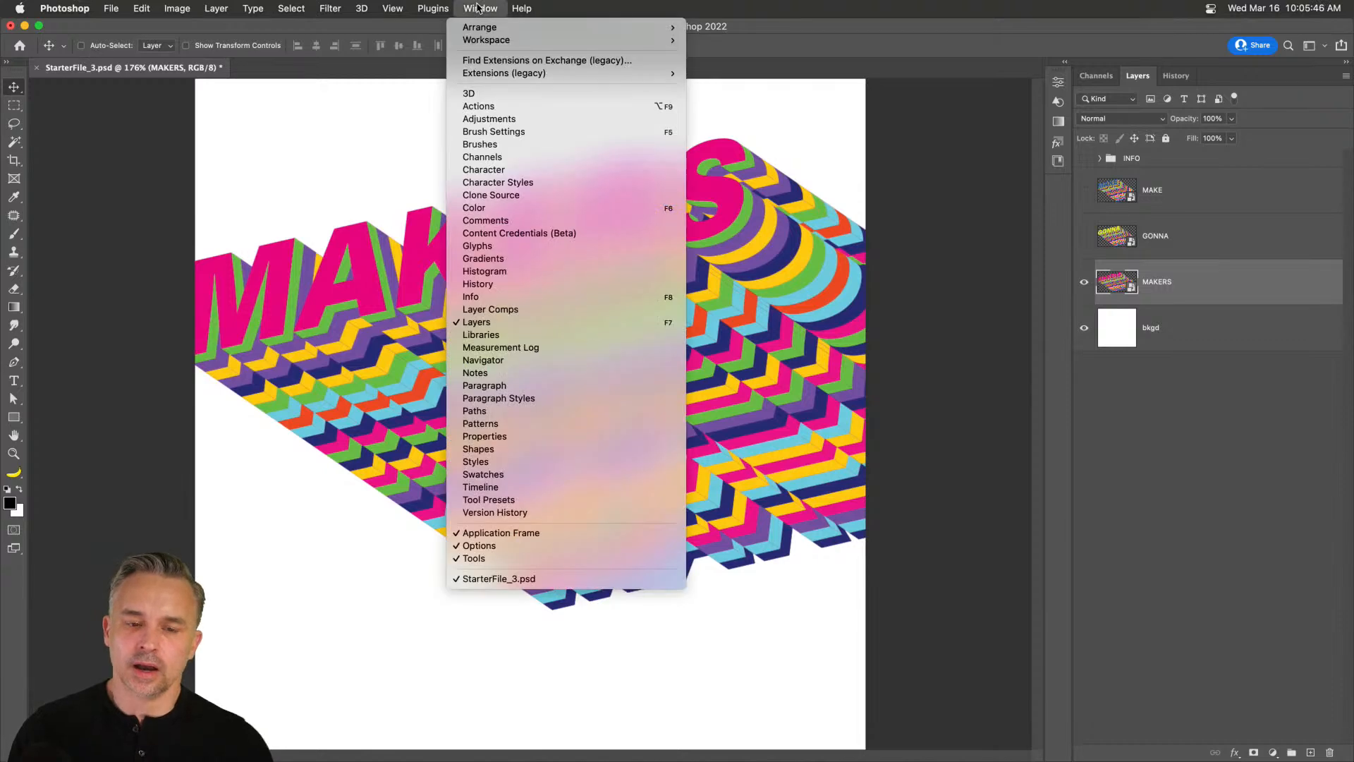
left_click(495, 95)
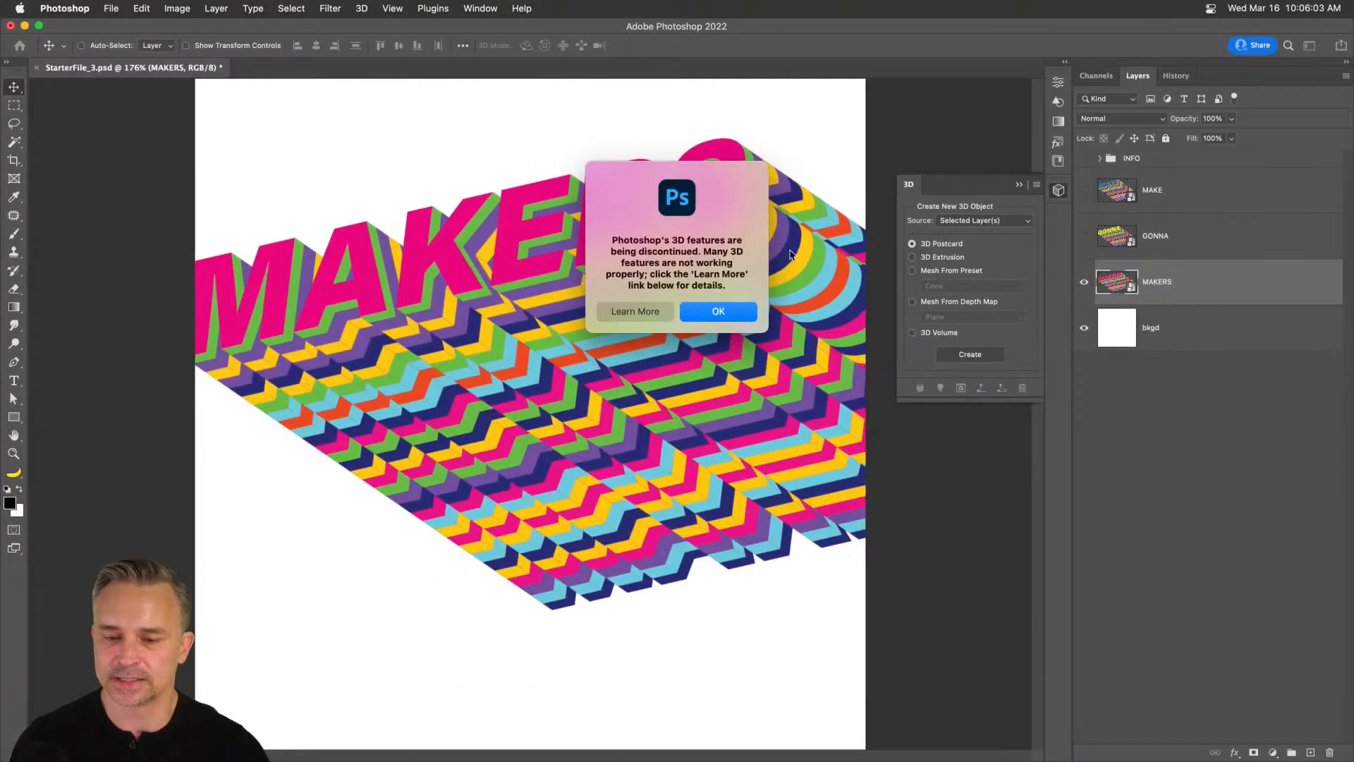
left_click(693, 317)
mouse_move(324, 748)
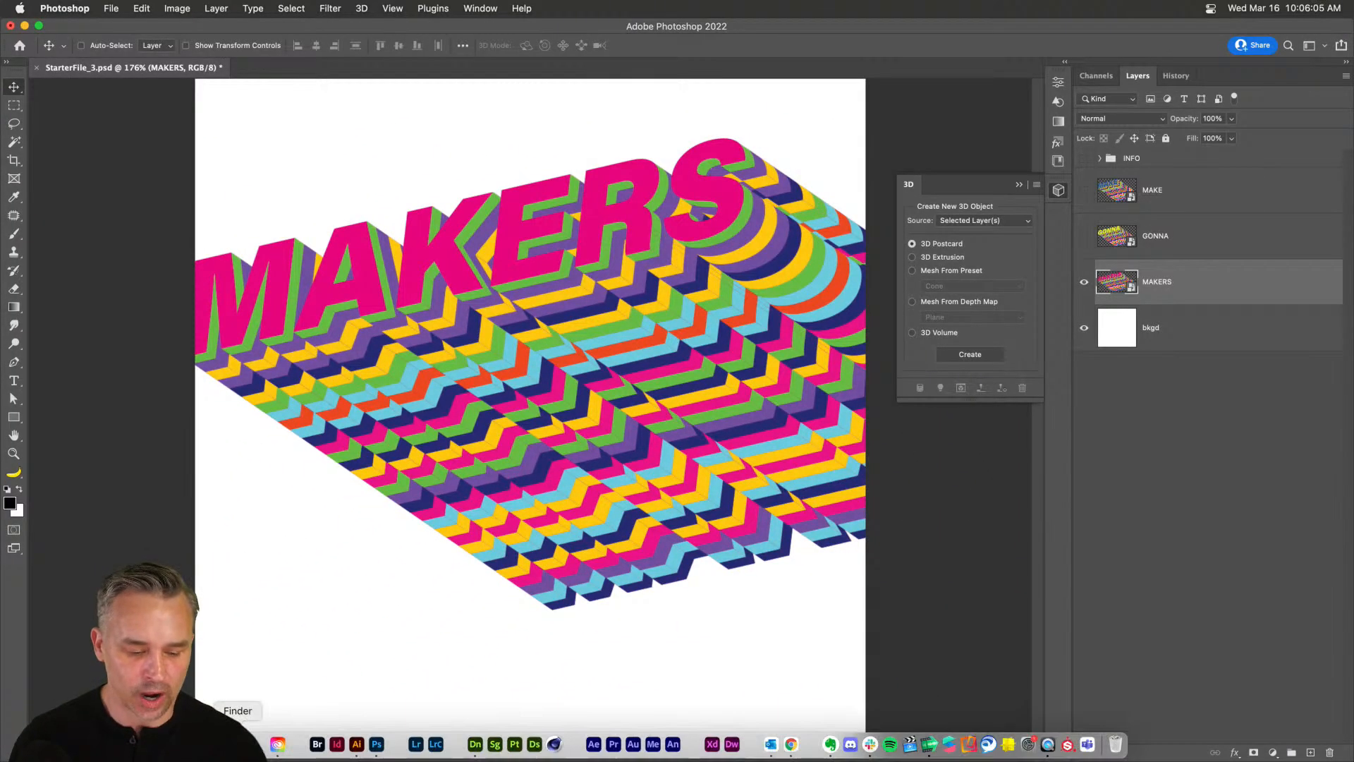
left_click(476, 745)
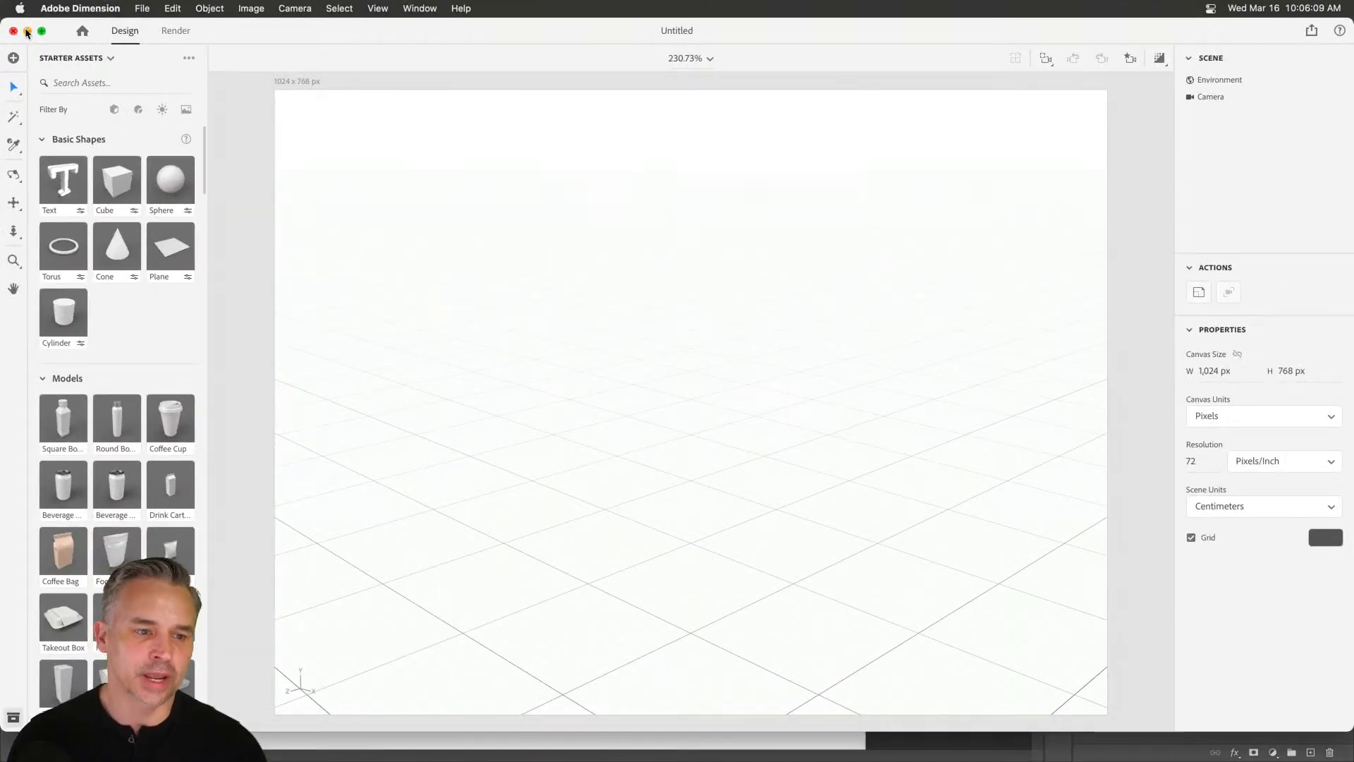
left_click(27, 31)
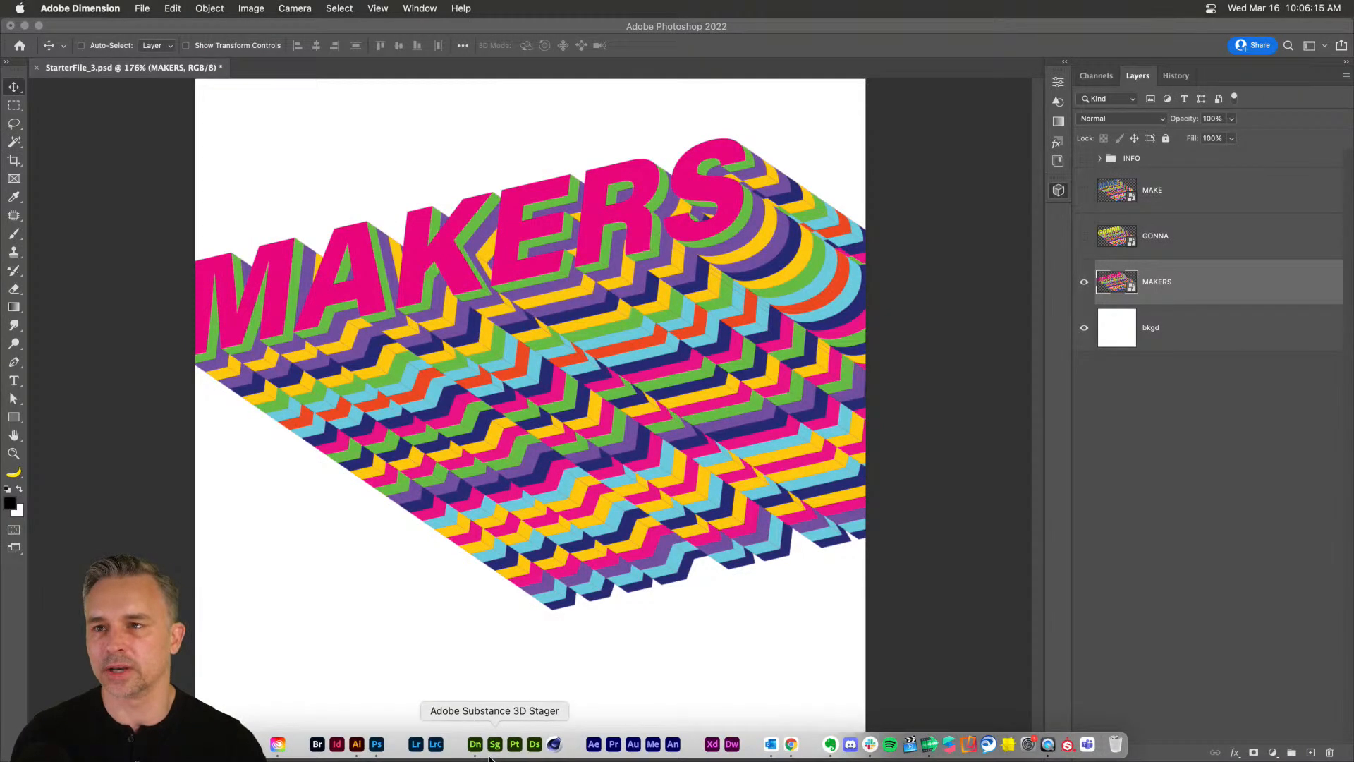
left_click(578, 204)
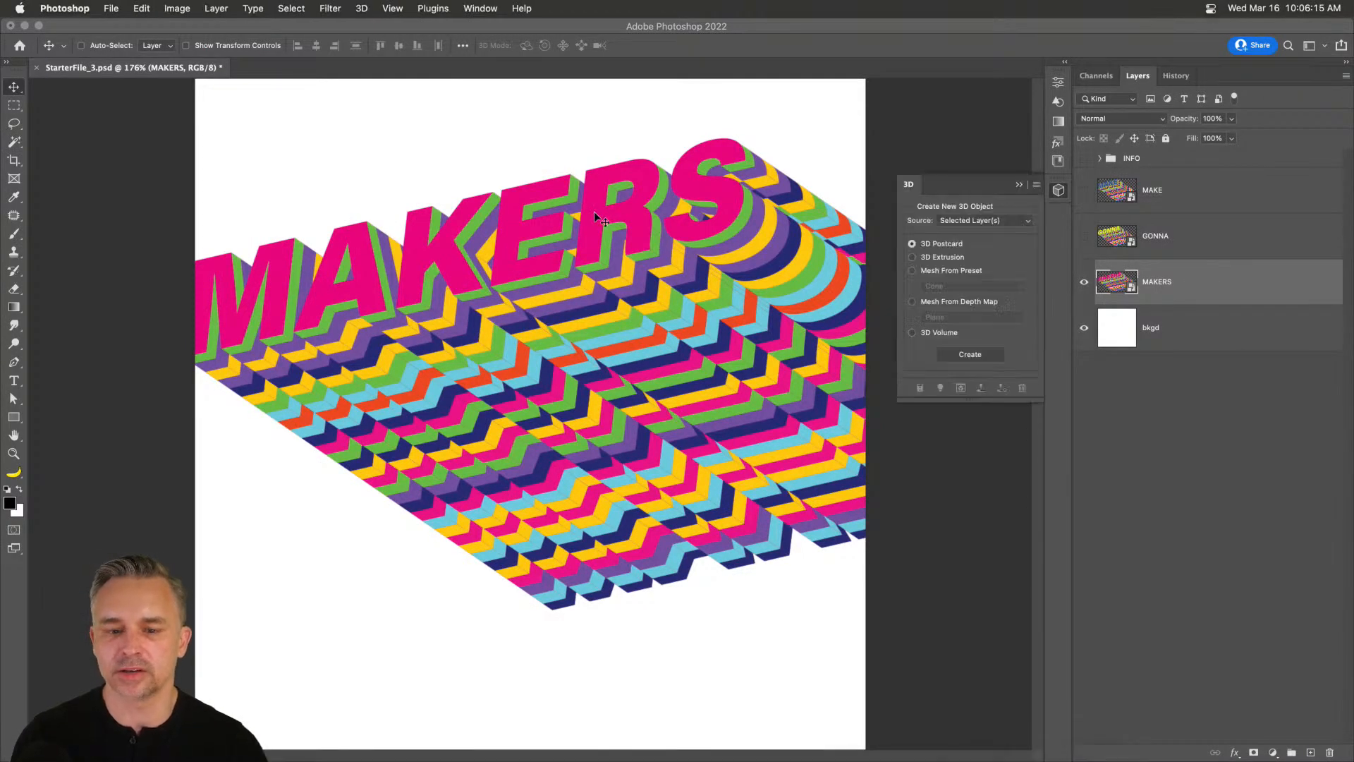
left_click(1020, 184)
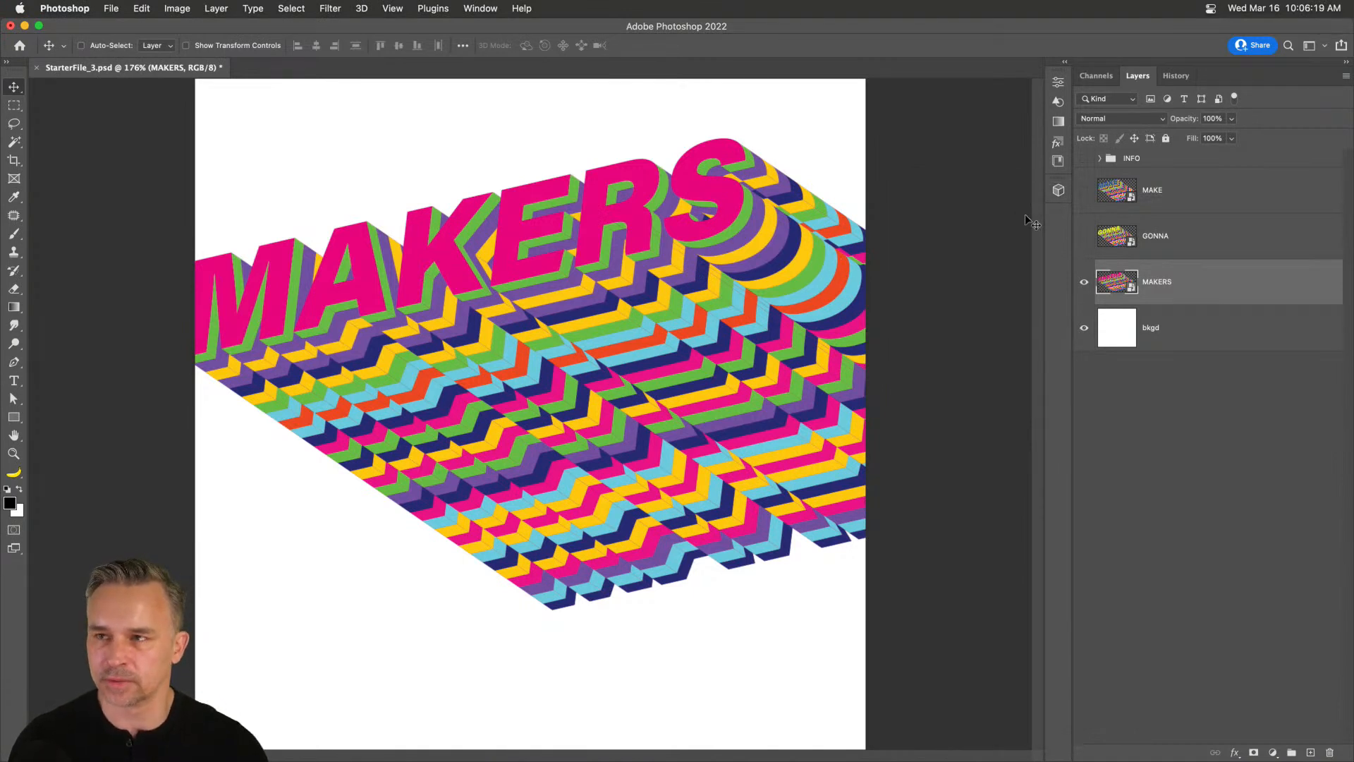
Nudge MAKERS right and down, then hide its layer.
left_click_drag(439, 256, 465, 263)
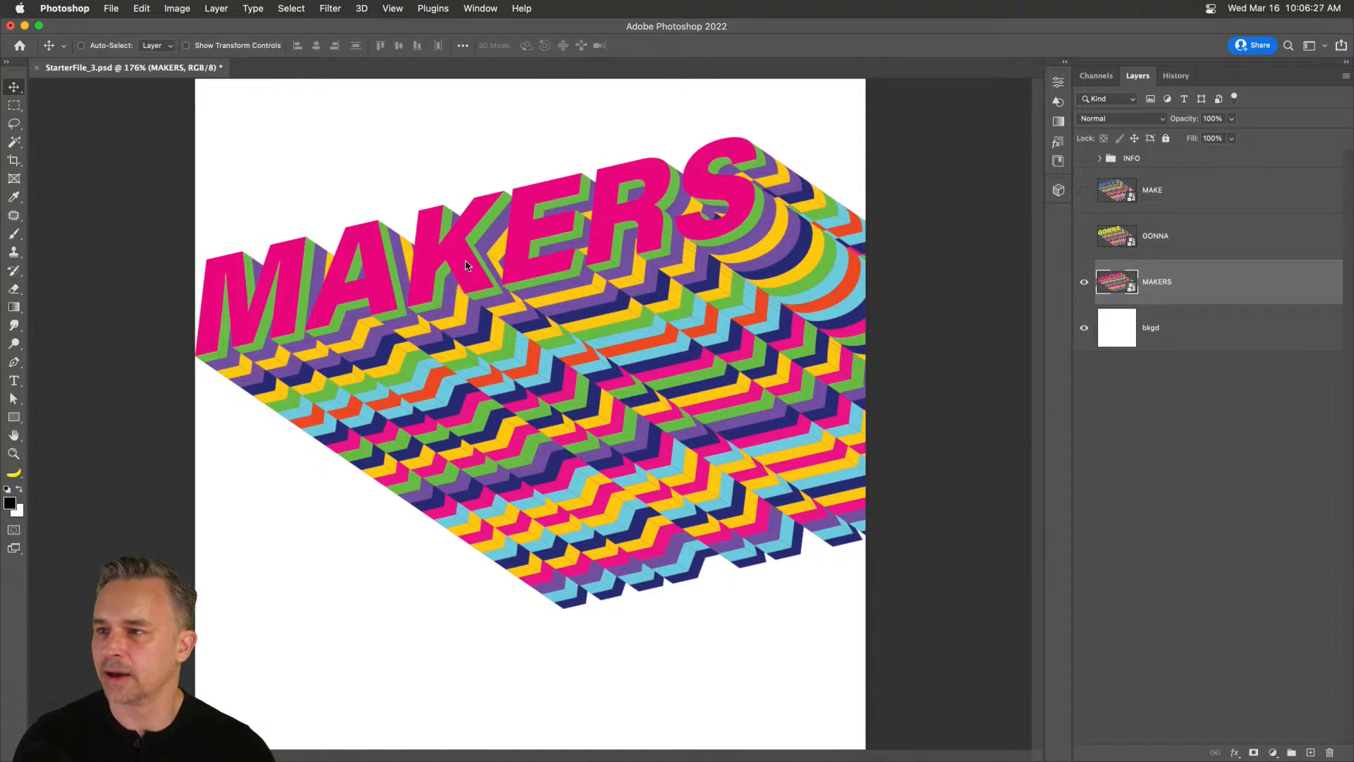
mouse_move(467, 264)
left_mouse_down()
mouse_move(499, 307)
mouse_move(491, 270)
left_mouse_up()
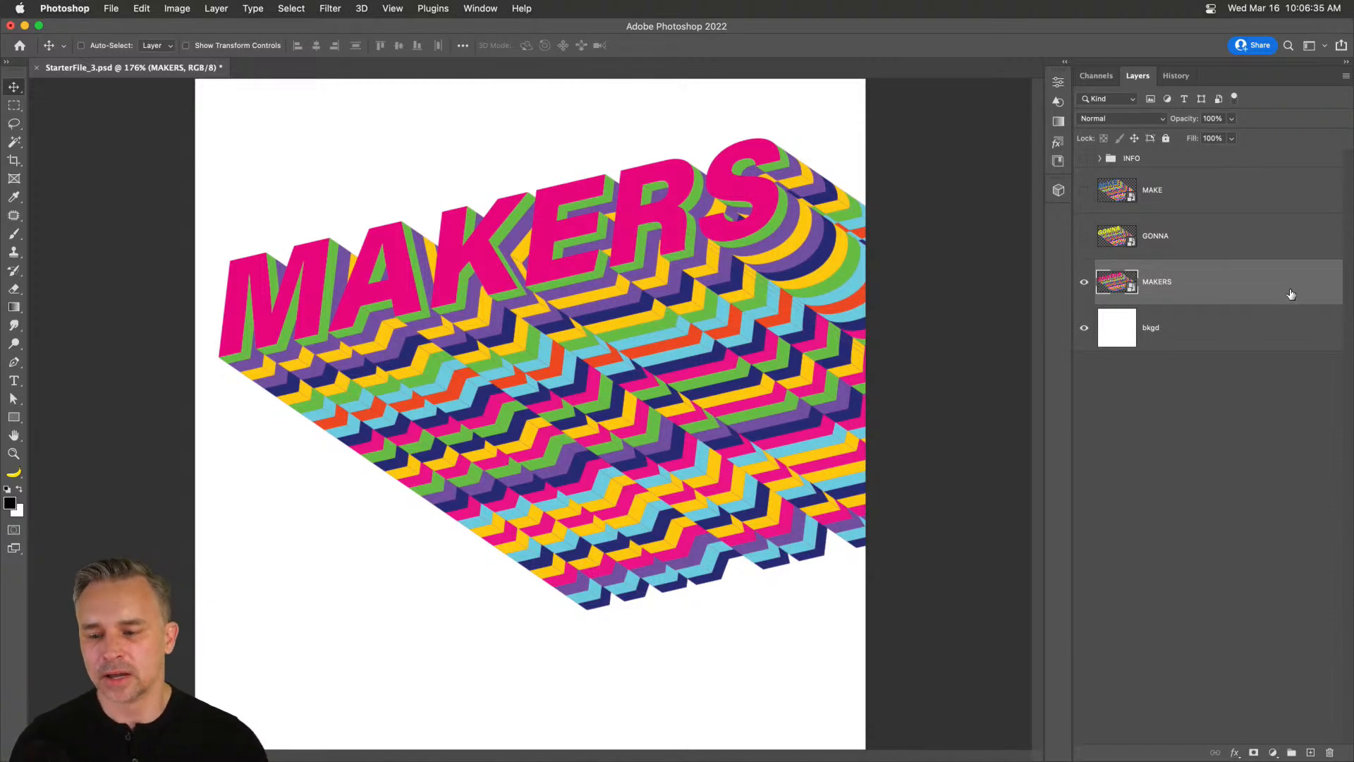
left_click(1086, 281)
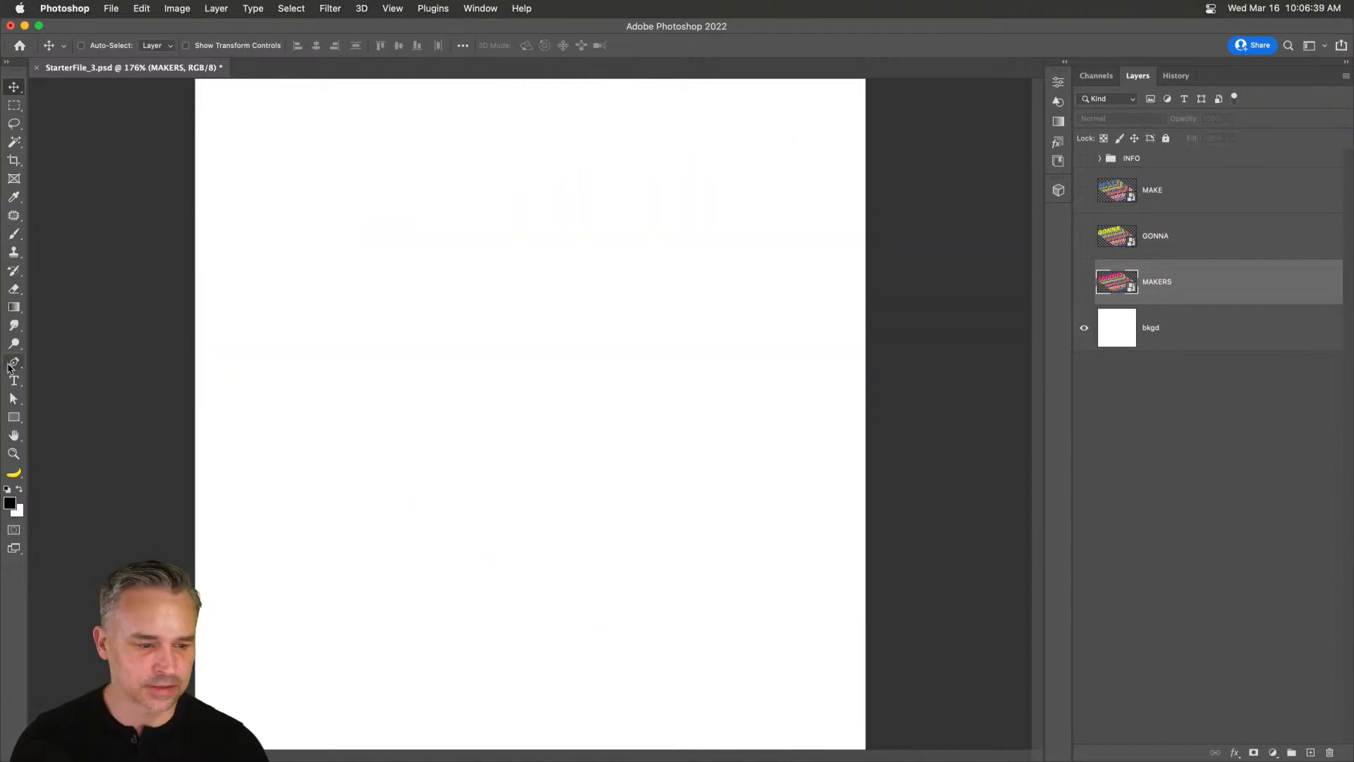
Create a new MAKERS text layer on the canvas, replacing the placeholder text.
left_click(12, 383)
left_click(364, 307)
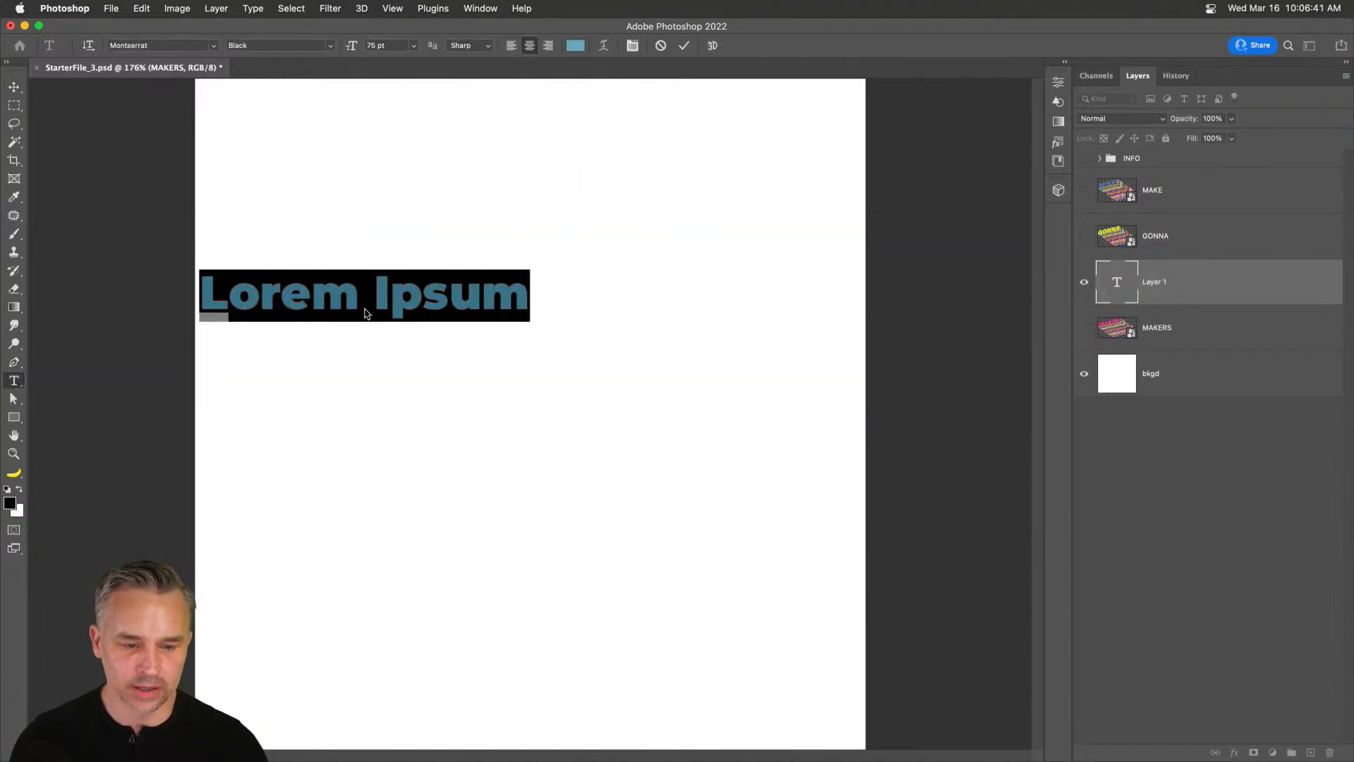
left_click(365, 306)
key("super+a")
type("mak")
key("BackSpace")
key("BackSpace")
key("BackSpace")
type("MAKES")
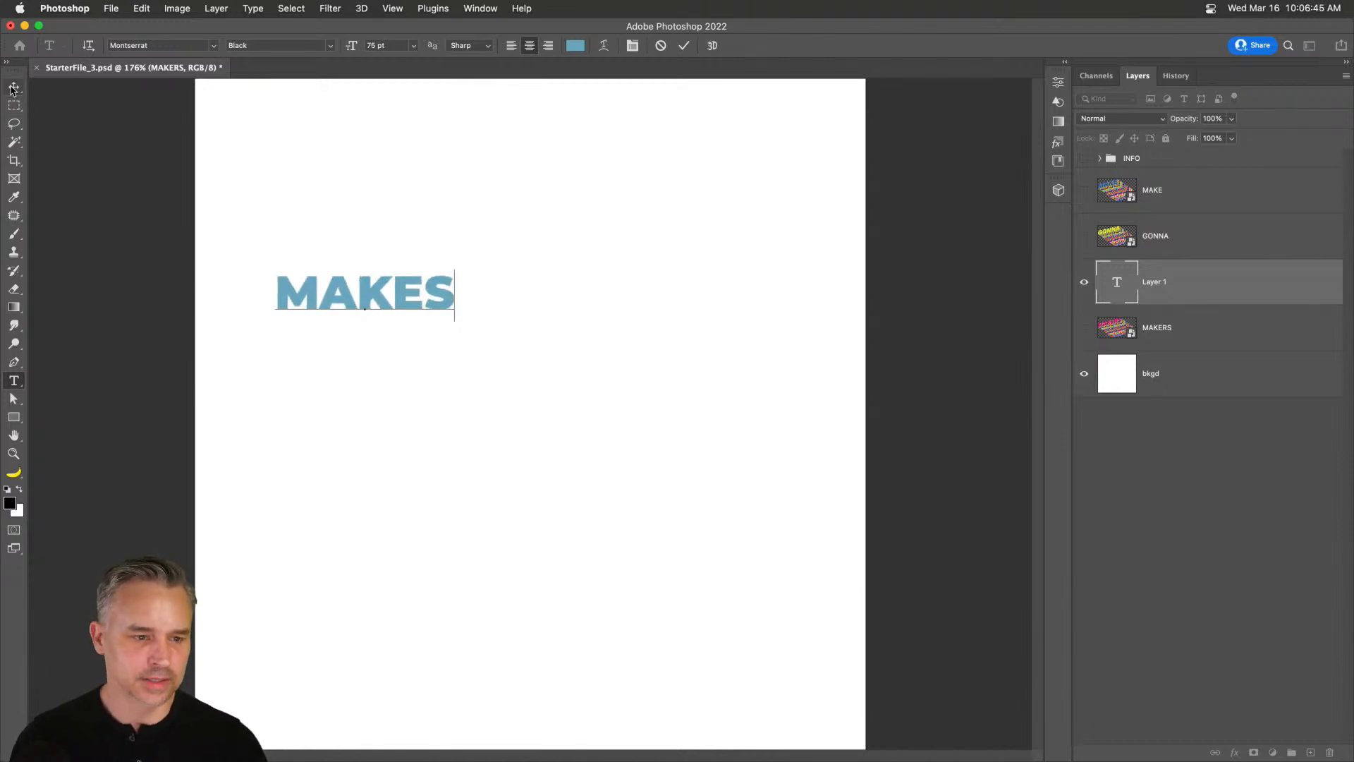
key("BackSpace")
type("RS")
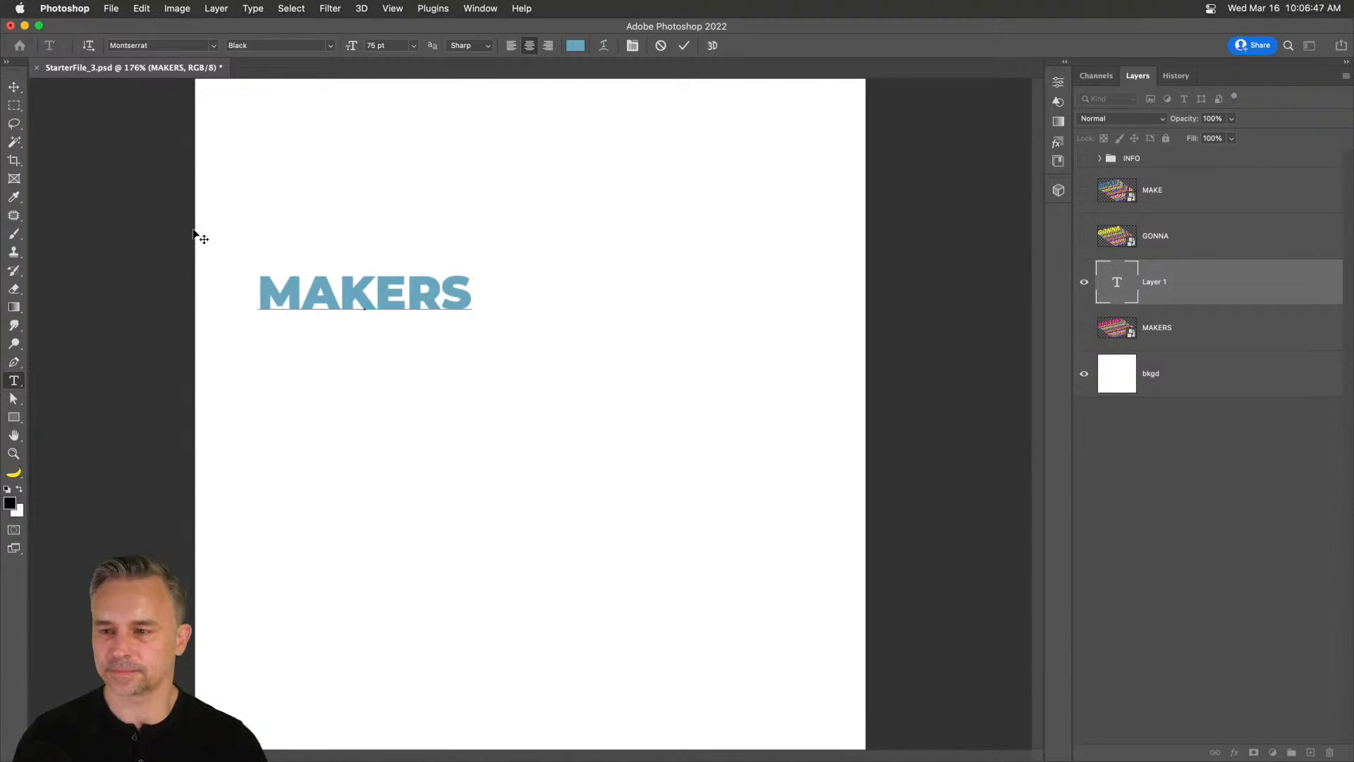
left_click(14, 87)
left_click_drag(317, 302, 359, 326)
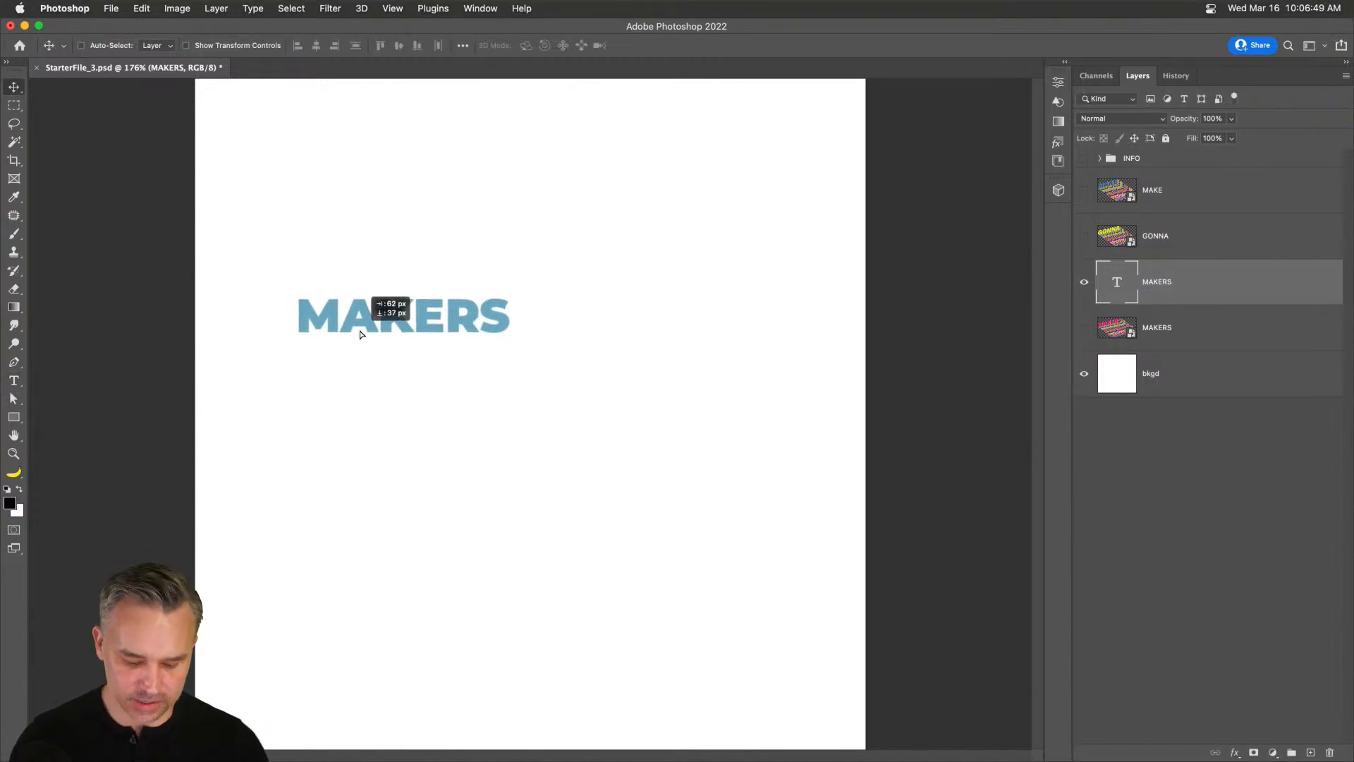
Enlarge MAKERS, skew it to slope upward, and add an offset duplicate.
key("super+t")
left_click_drag(518, 291, 723, 237)
key("Return")
left_click_drag(557, 290, 530, 285)
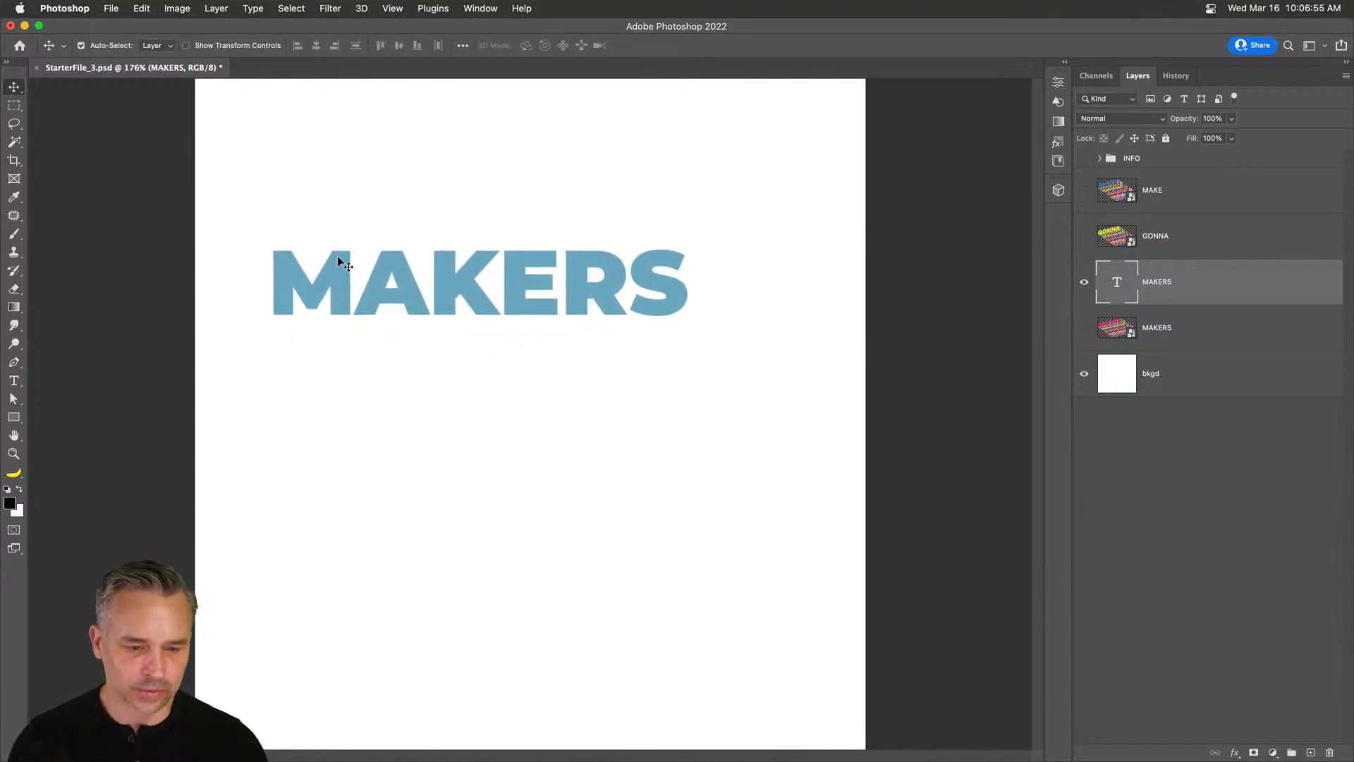
key("super+t")
right_click(380, 259)
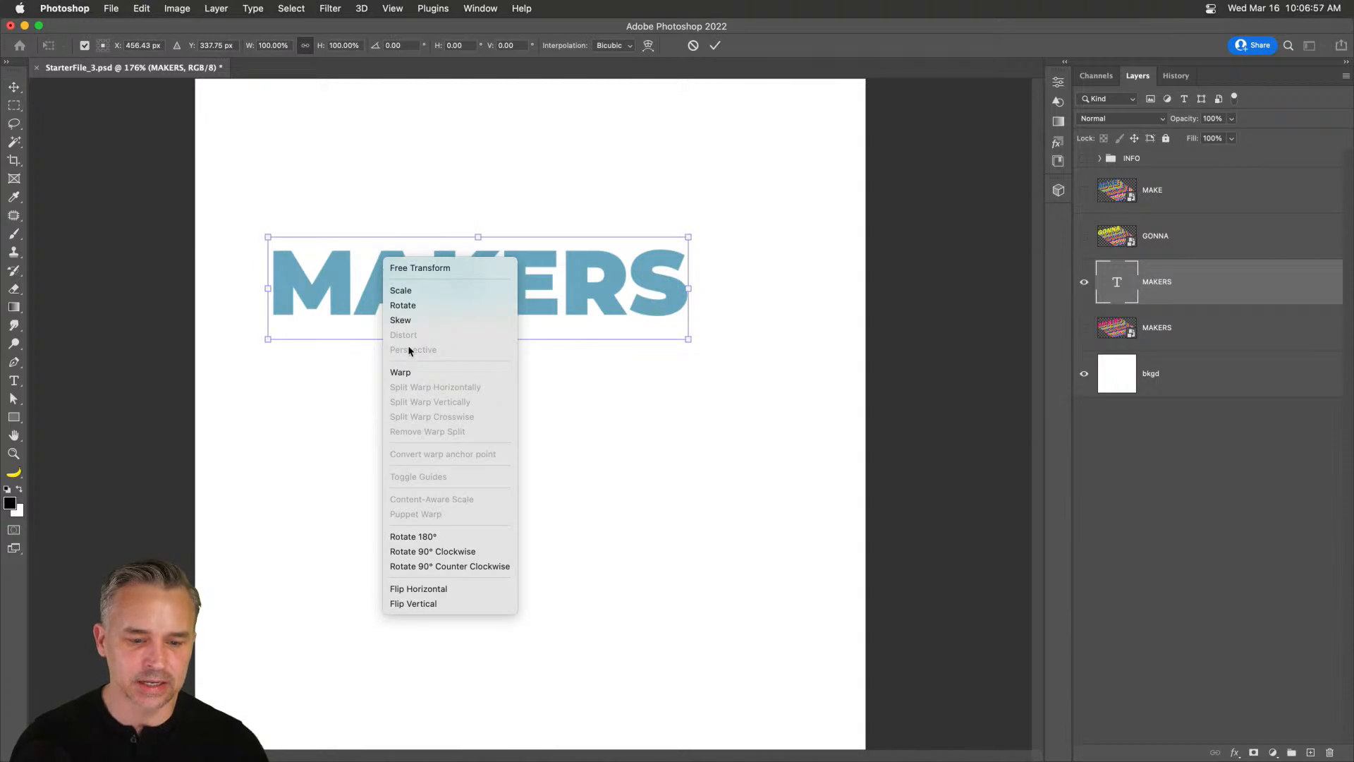
left_click(419, 322)
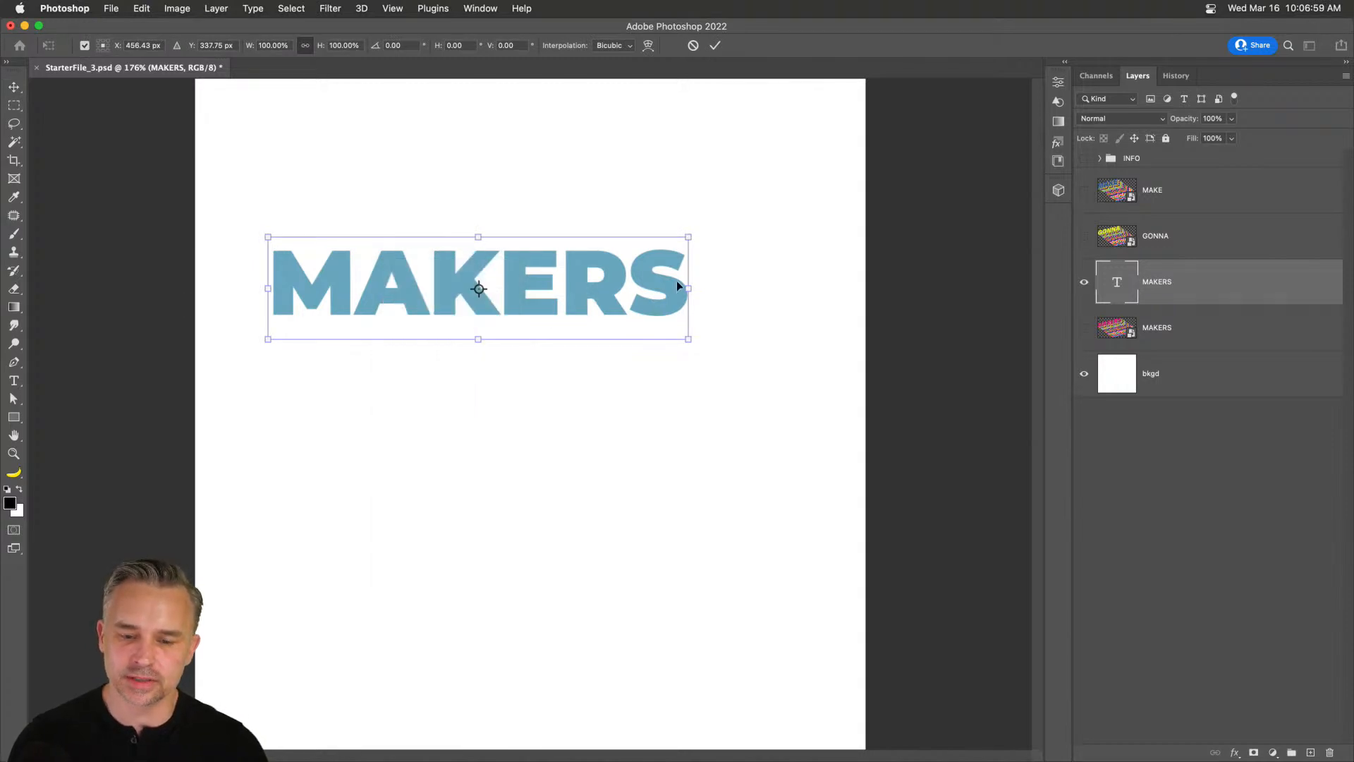
left_click_drag(688, 291, 690, 198)
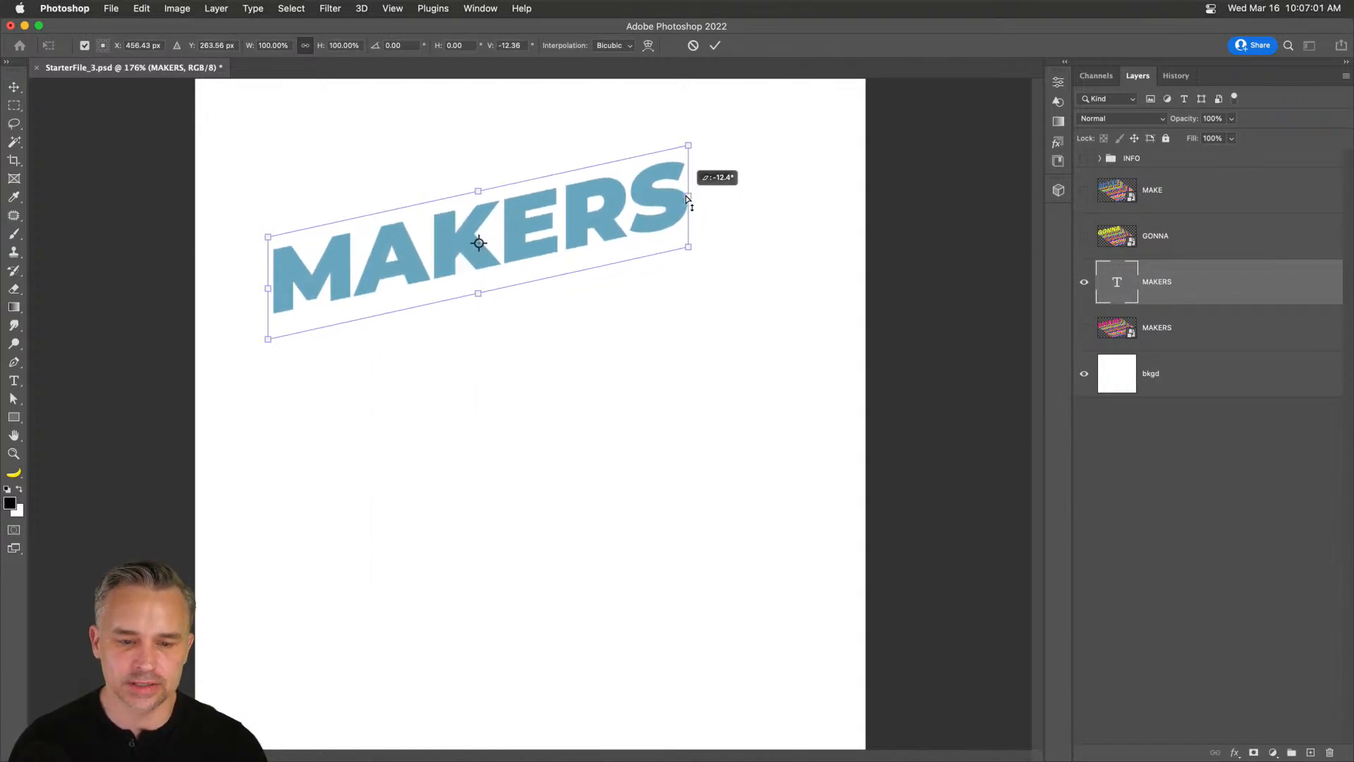
key("Return")
left_click_drag(387, 258, 324, 288)
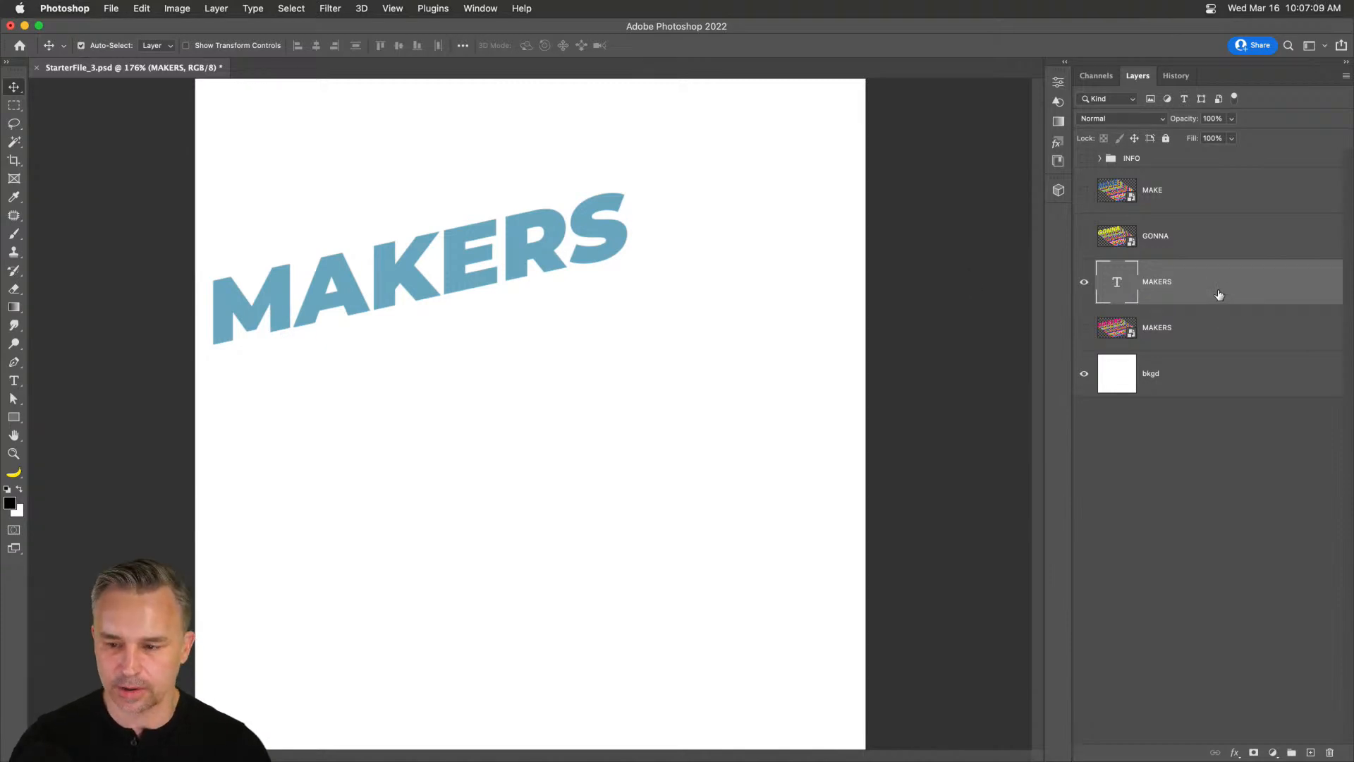
key("super+j")
left_click_drag(454, 293, 482, 322)
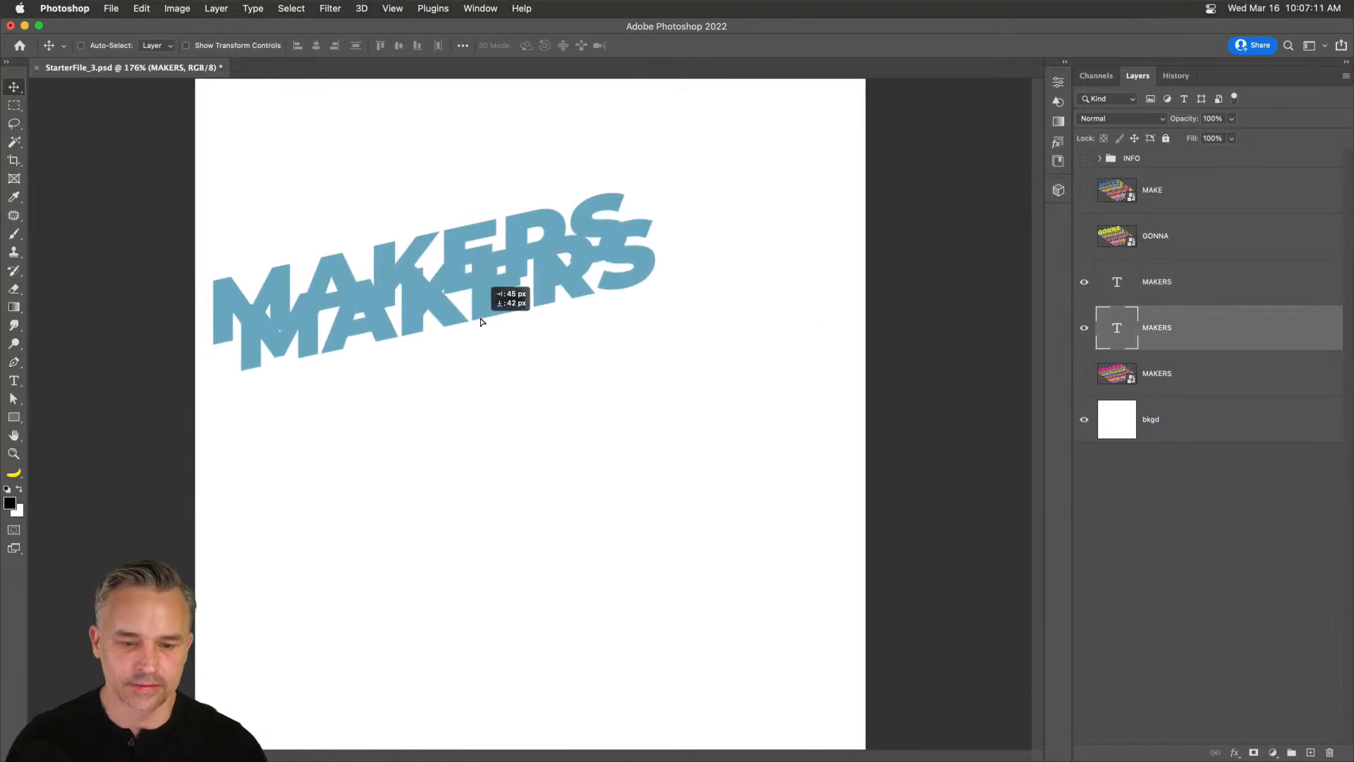
Colour the MAKERS copy red (ff0000) and offset it as a shadow behind the blue.
left_click(1066, 64)
left_click(753, 75)
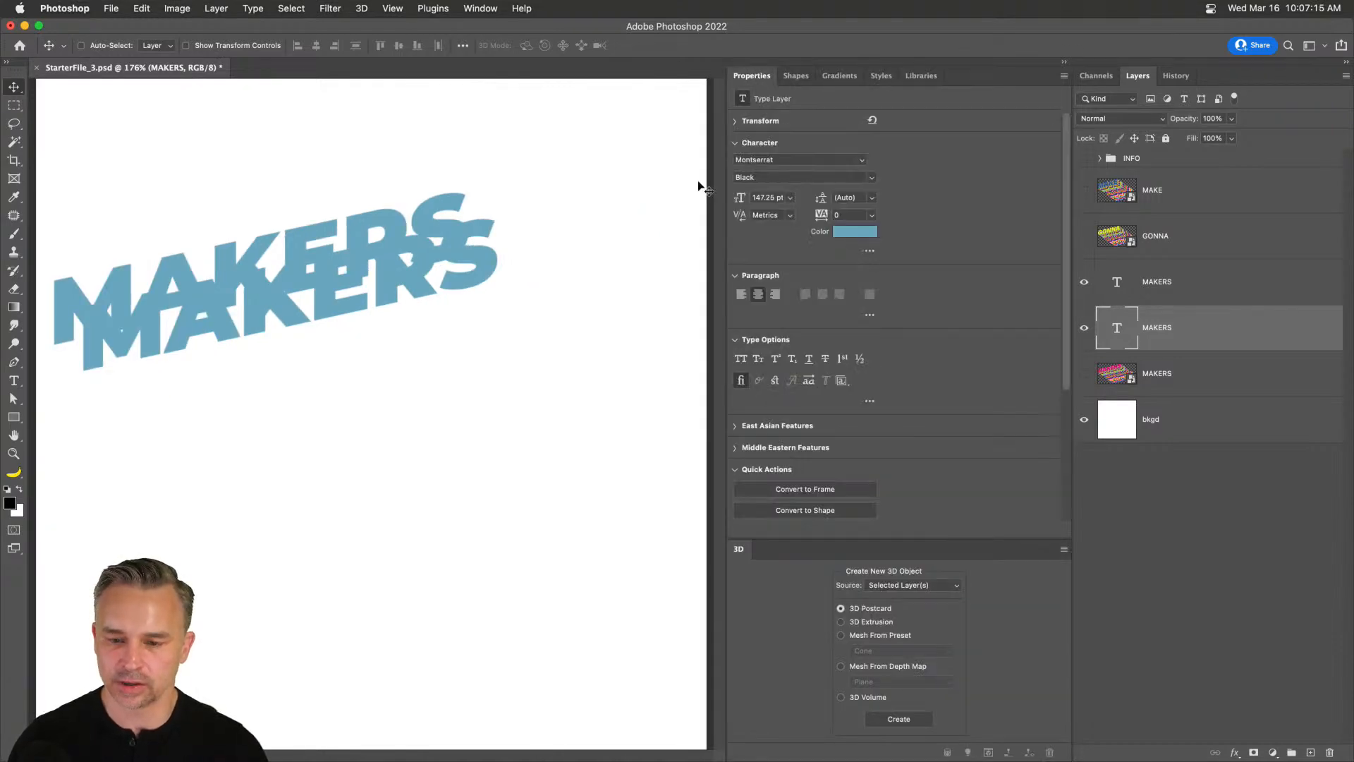
left_click_drag(725, 199, 917, 215)
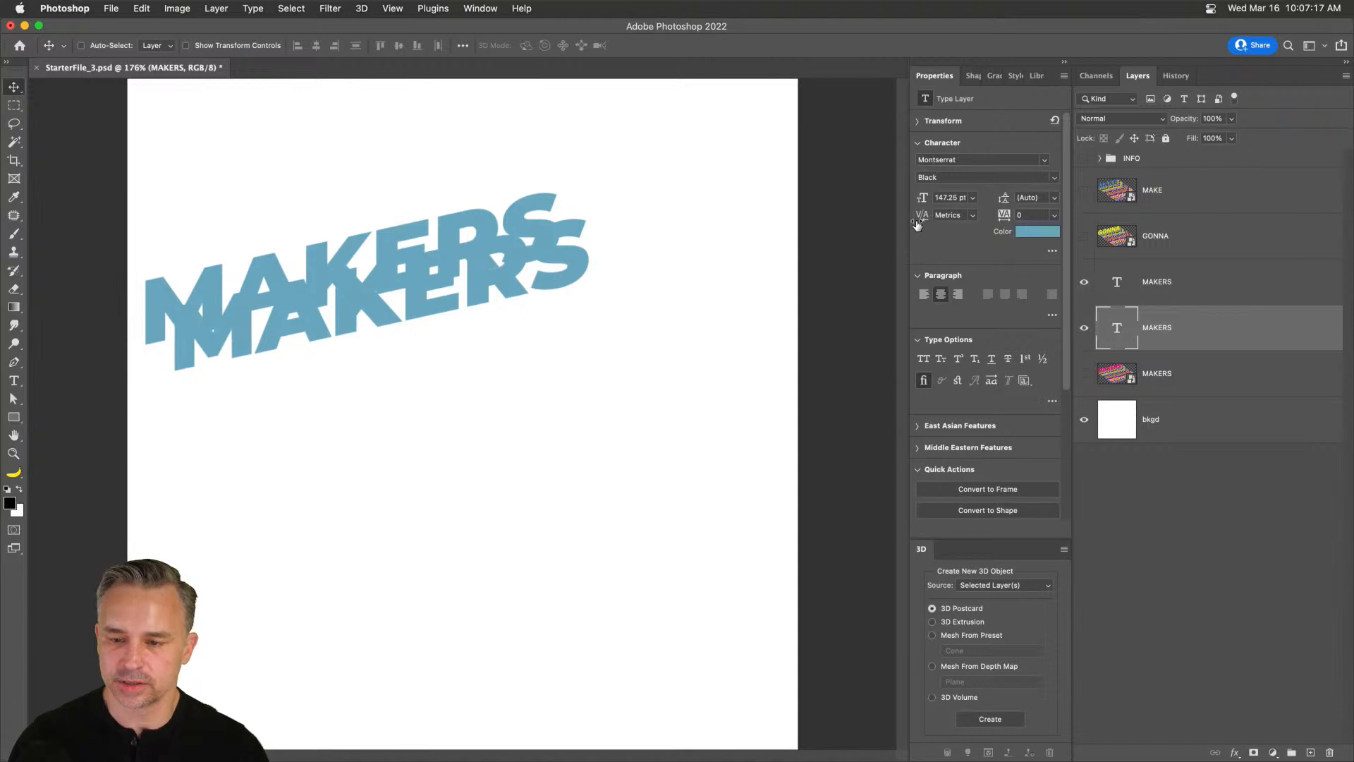
left_click(1017, 232)
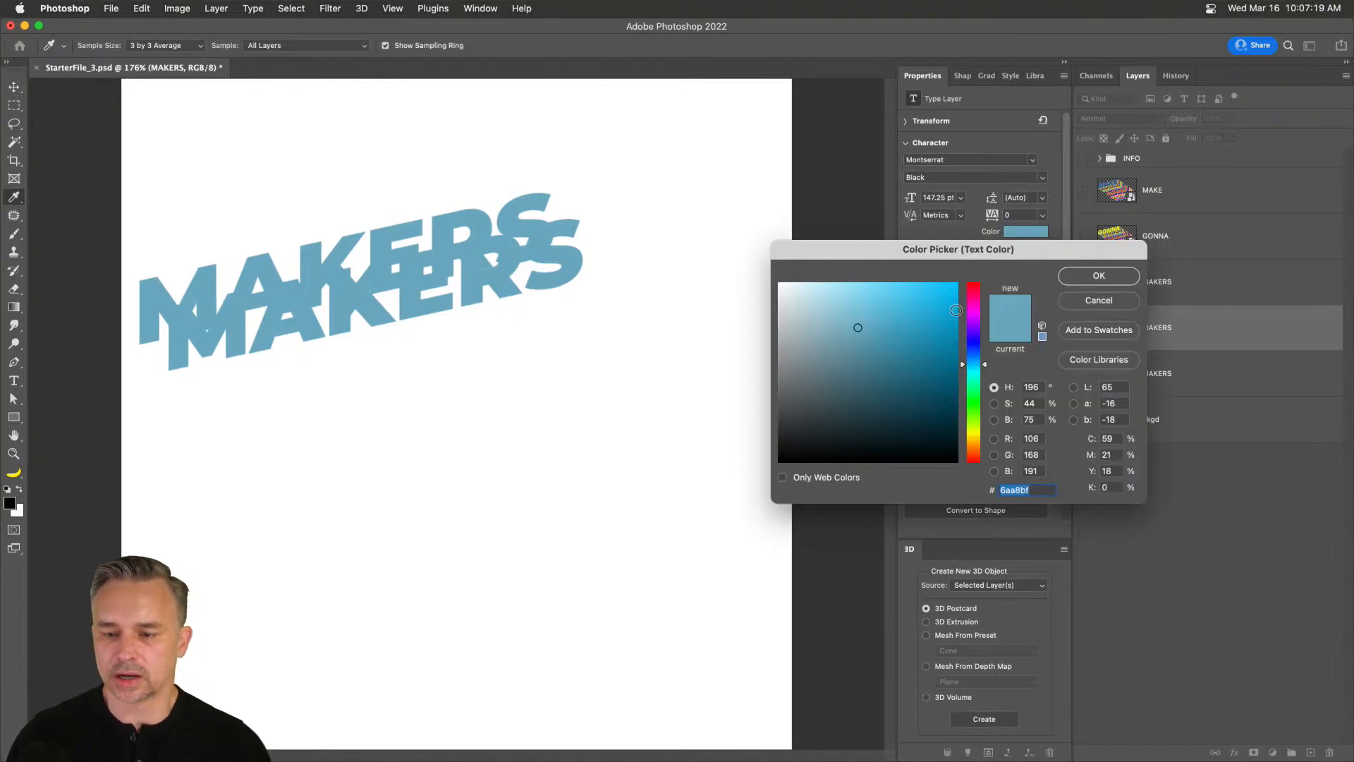
left_click_drag(974, 297, 974, 283)
left_click(957, 282)
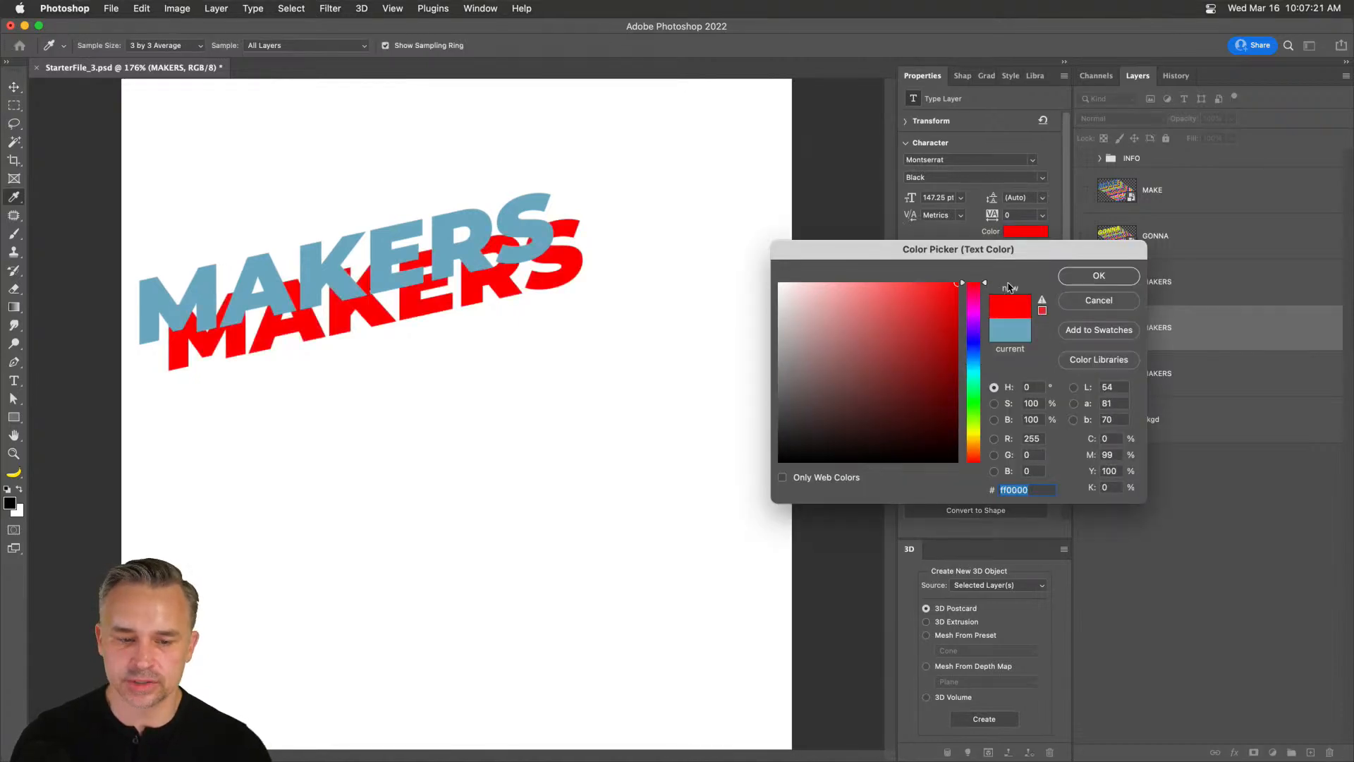
left_click(1069, 281)
key("v")
left_click_drag(409, 388, 378, 366)
key("Up")
key("Up")
key("Up")
key("Up")
key("Up")
key("Up")
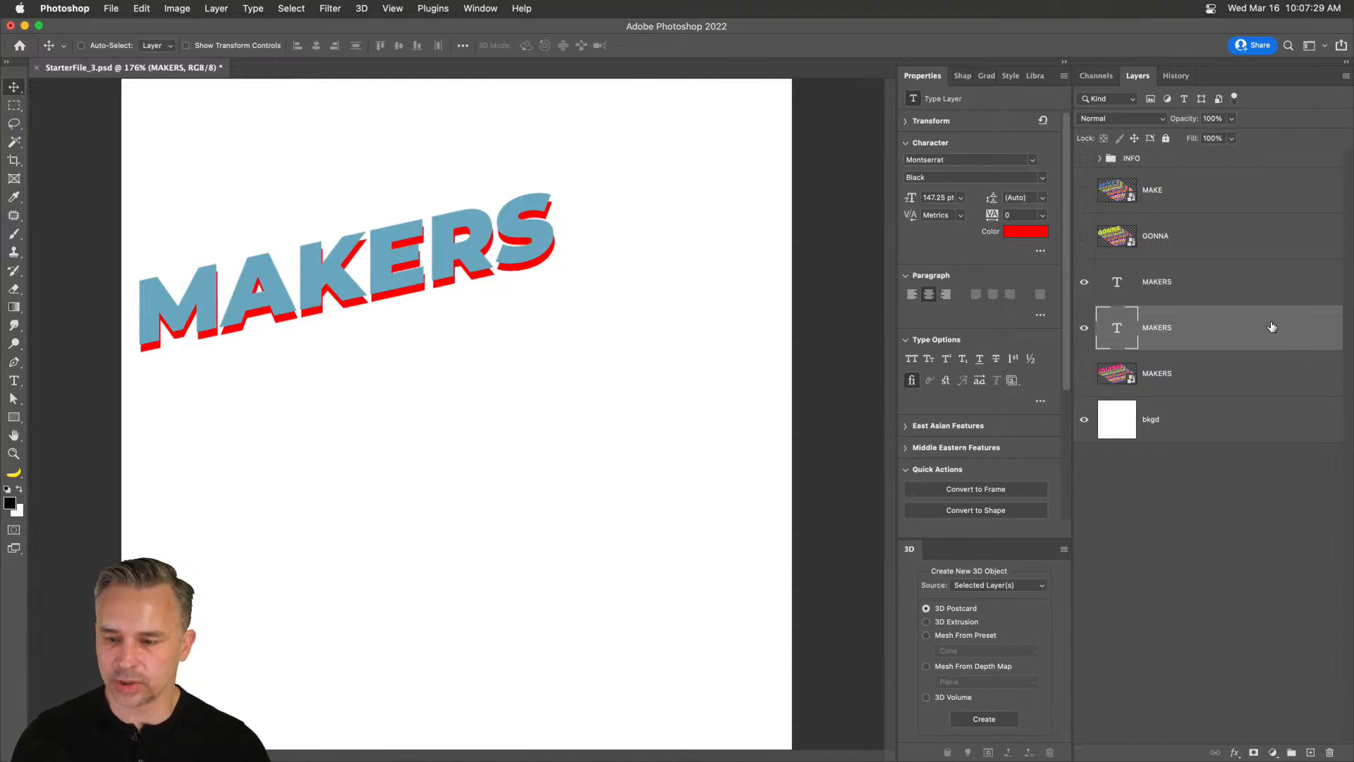
Delete the red copy and close Layer Style without changes.
key("Delete")
double_click(1225, 291)
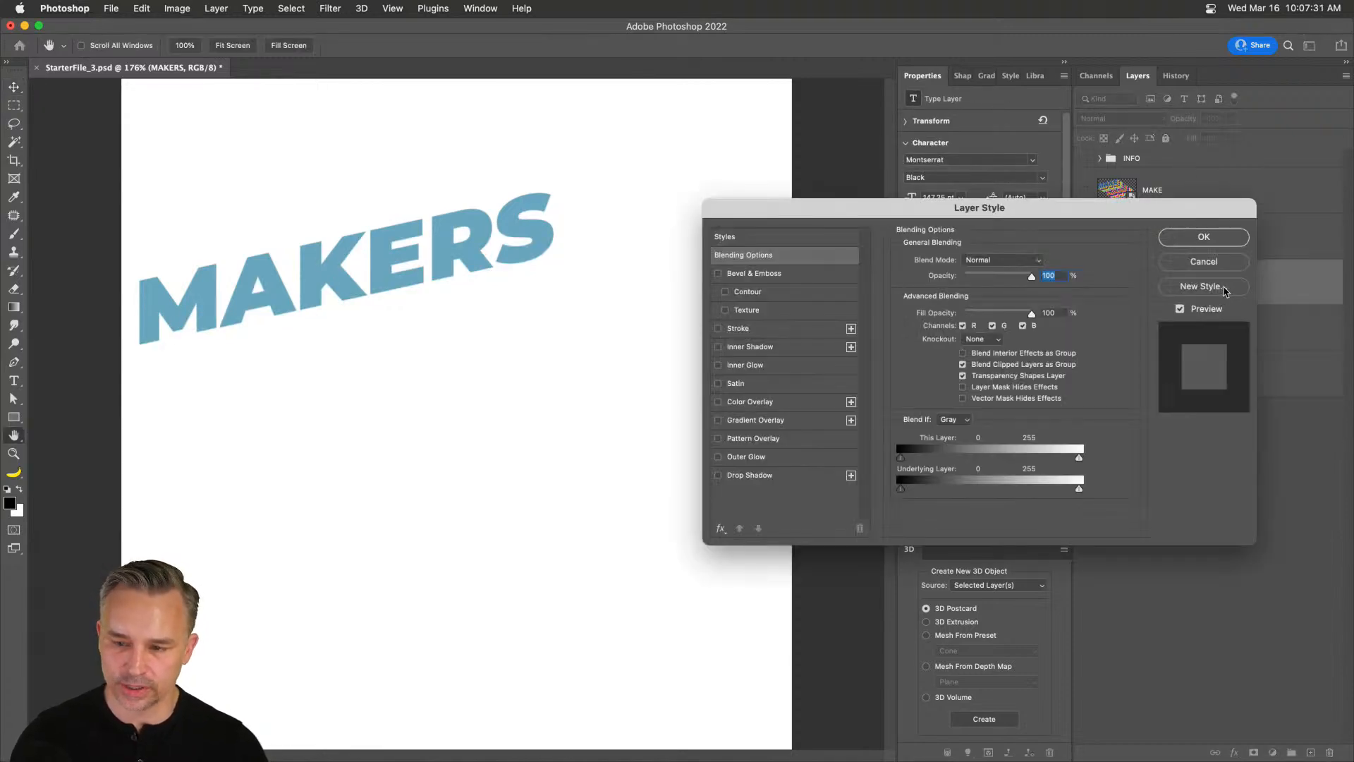
left_click(1199, 265)
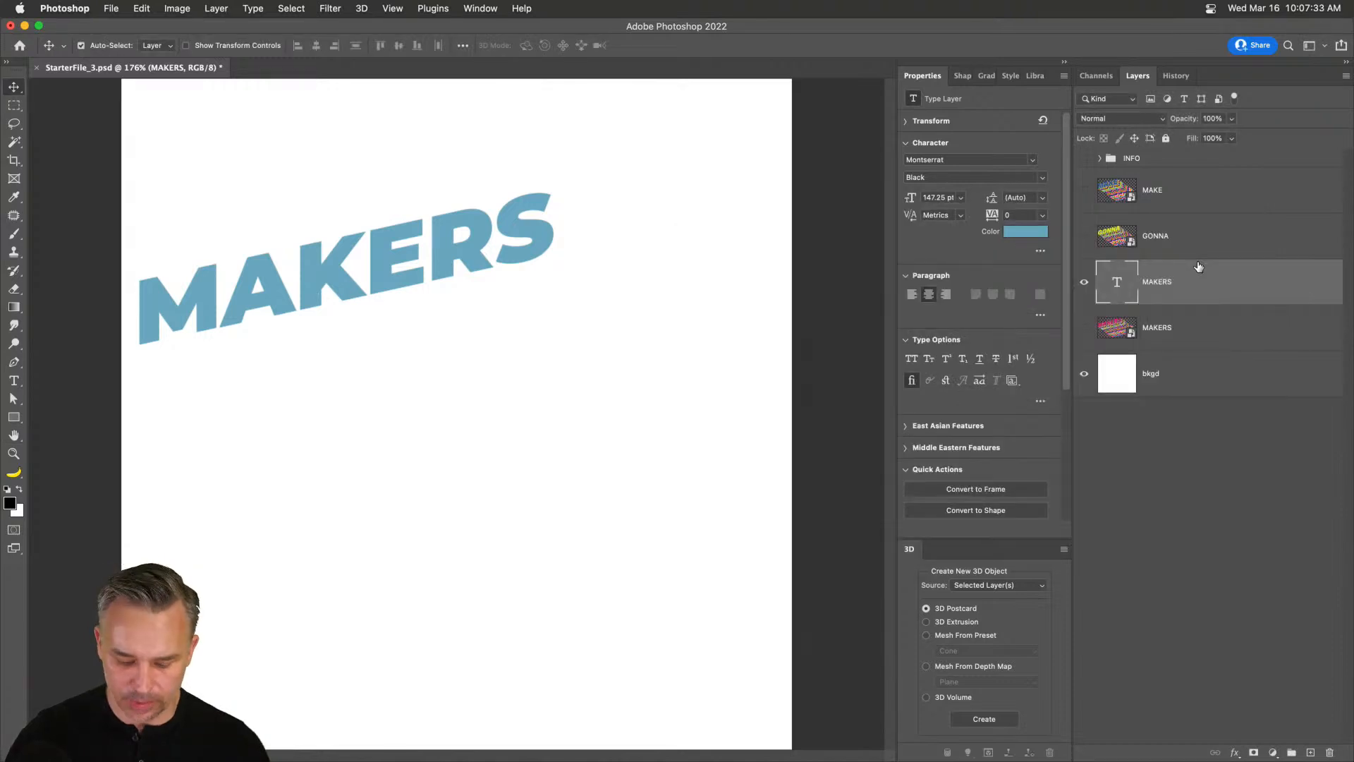
Make a transformed copy of MAKERS offset slightly down and right.
key("super+j")
left_click_drag(332, 295, 337, 308)
key("super+z")
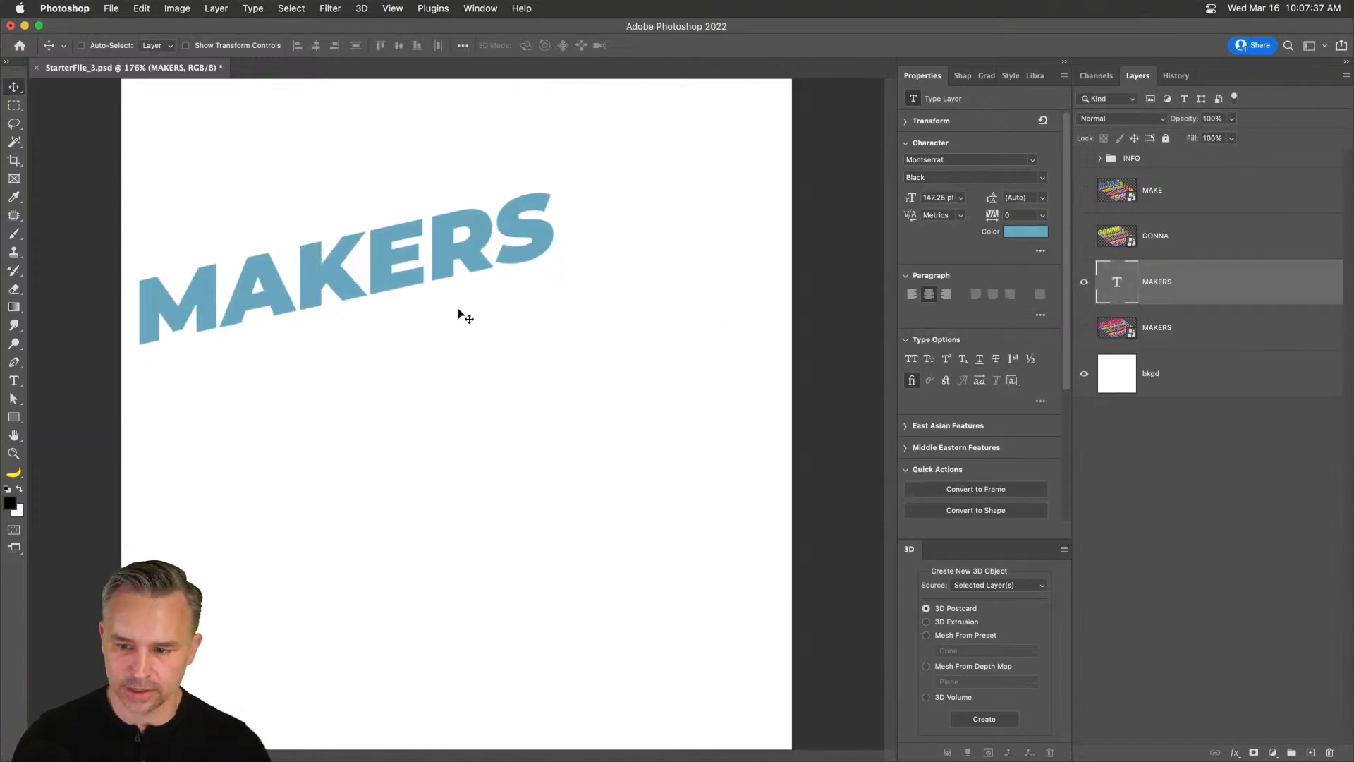
key("super")
key("super+t")
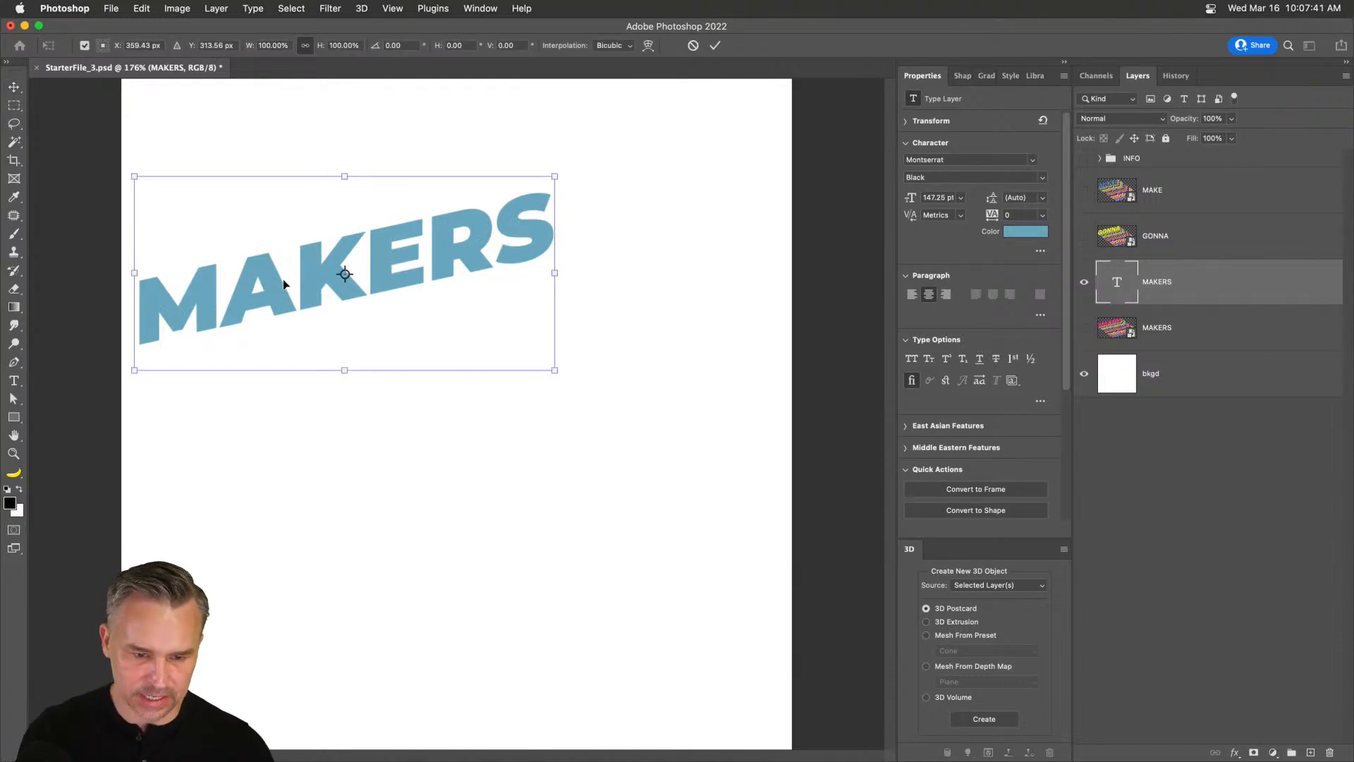
left_click_drag(320, 284, 328, 300)
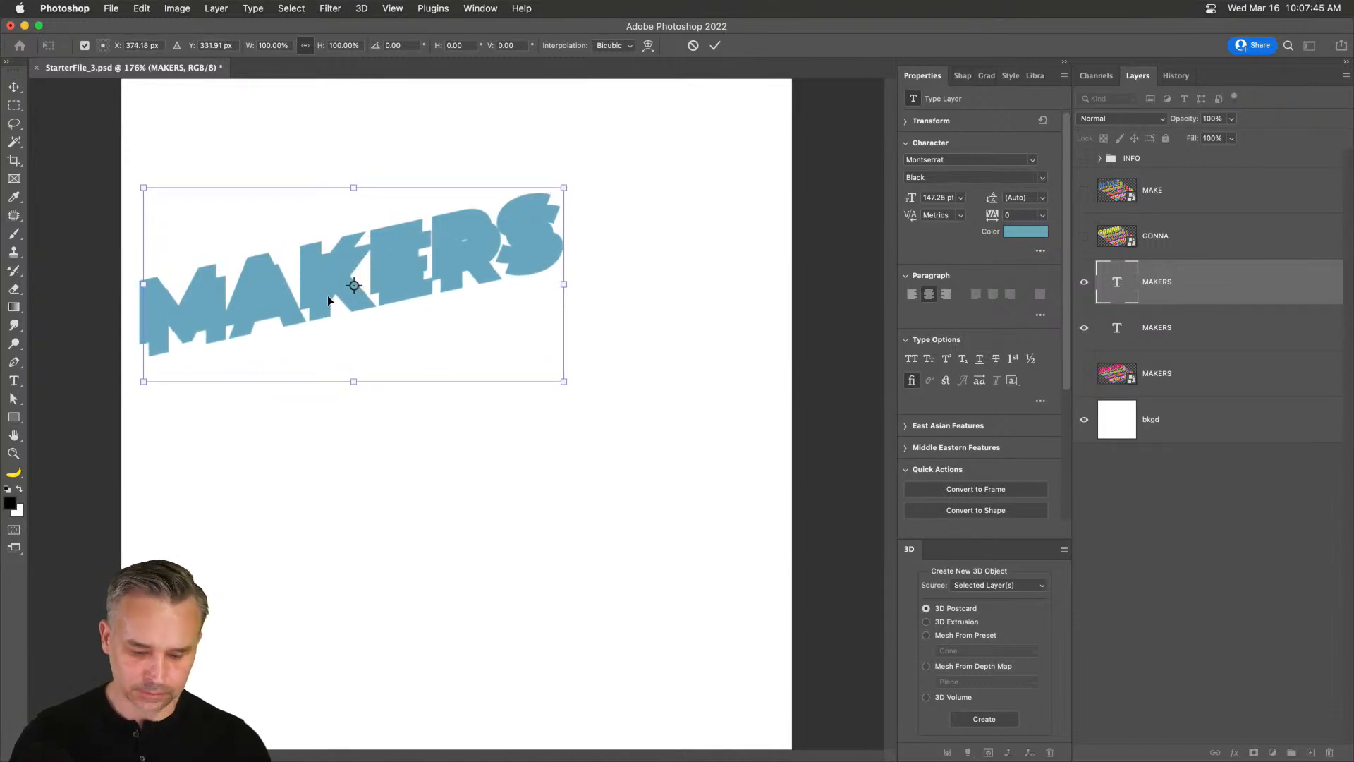
key("Return")
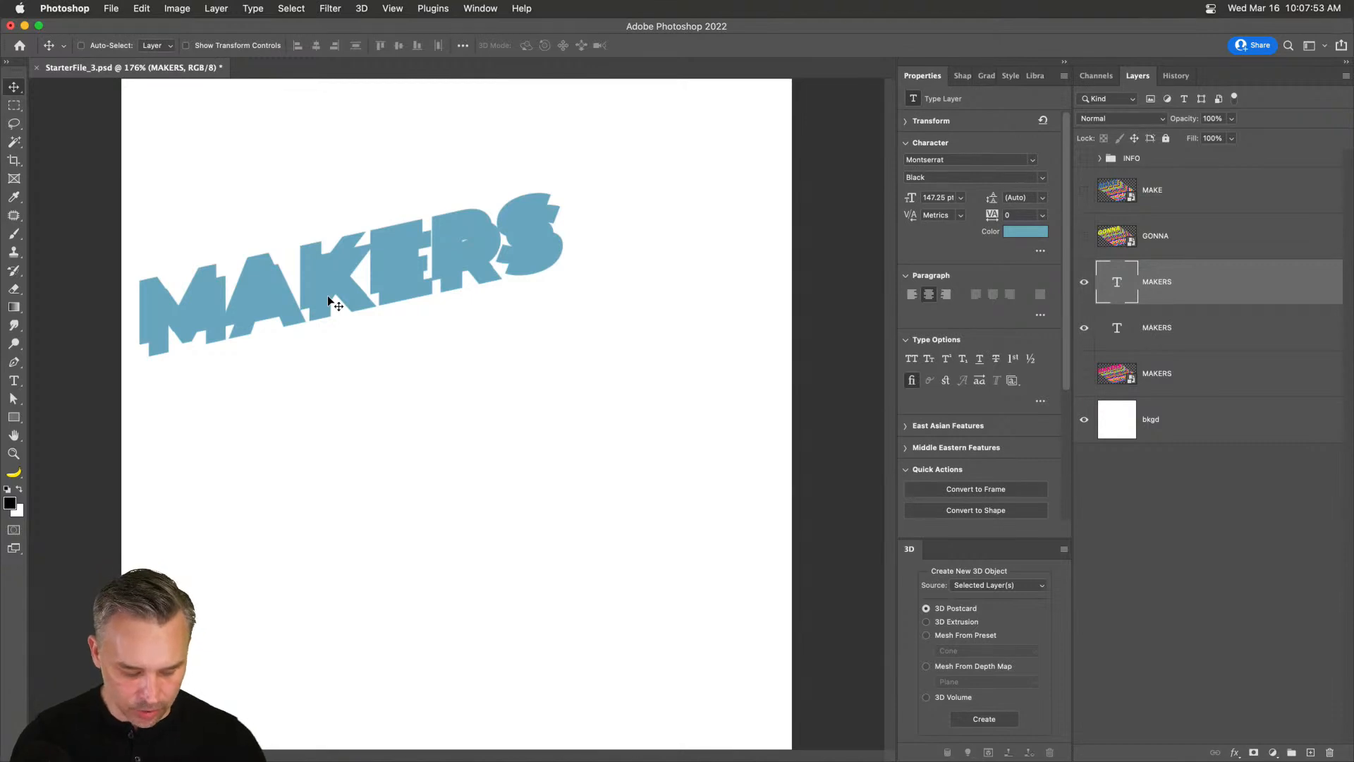
Try repeating the offset transform to step out MAKERS copies, then cancel and undo it.
key("shift+super+t")
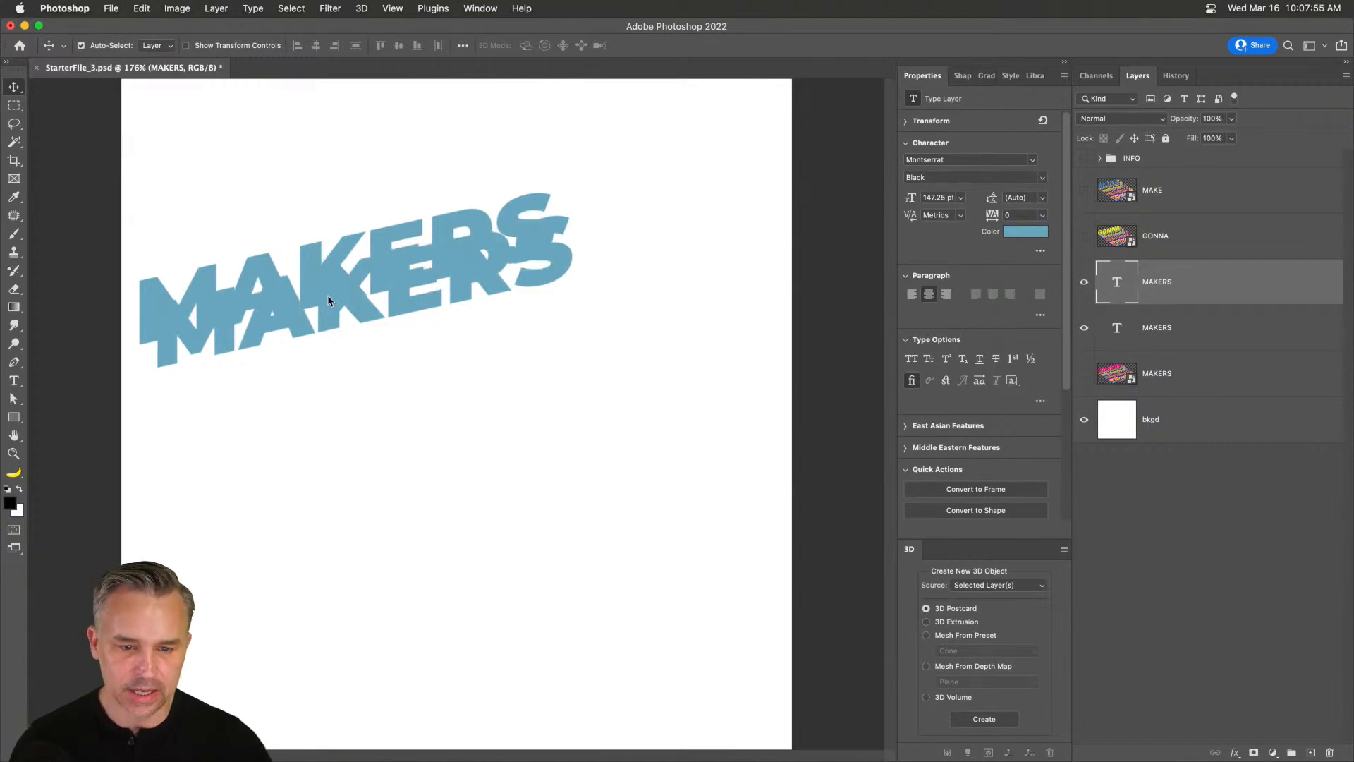
key("shift+super+t")
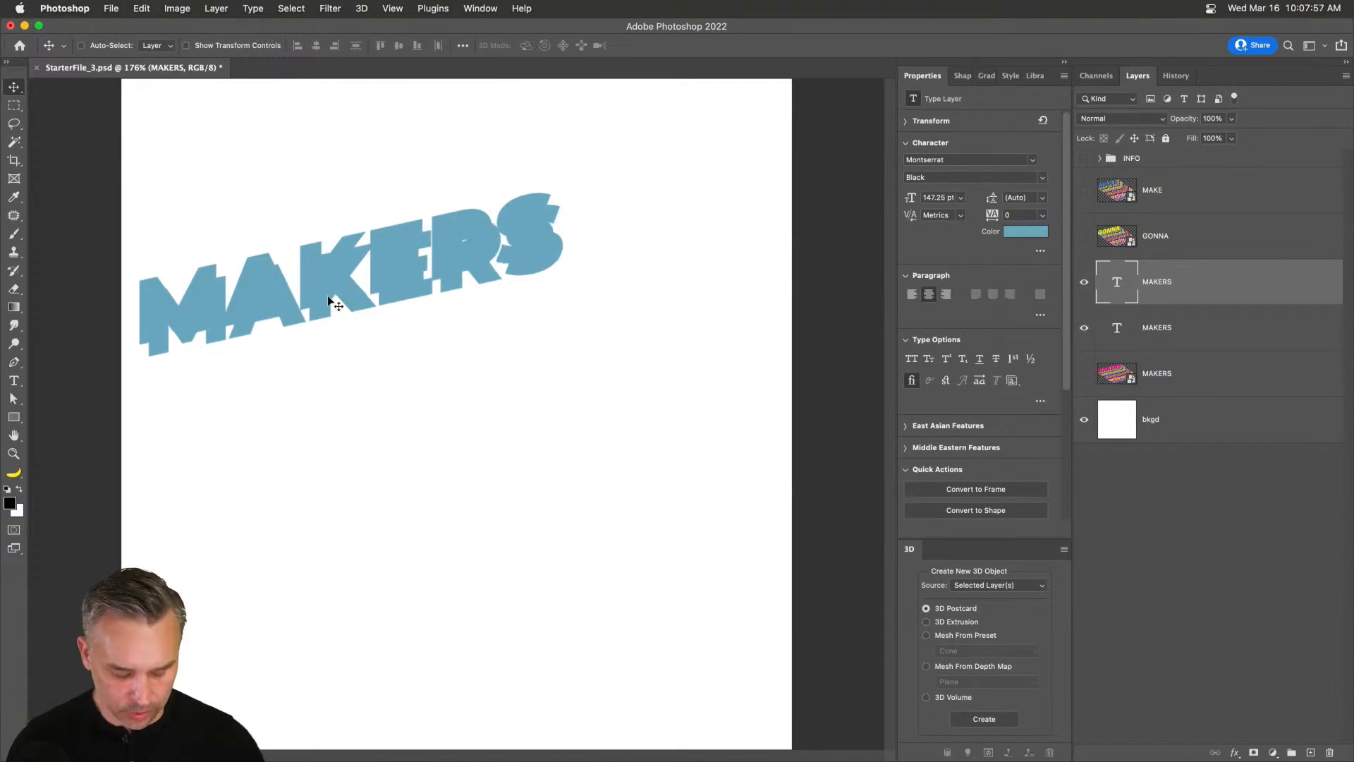
key("super+t")
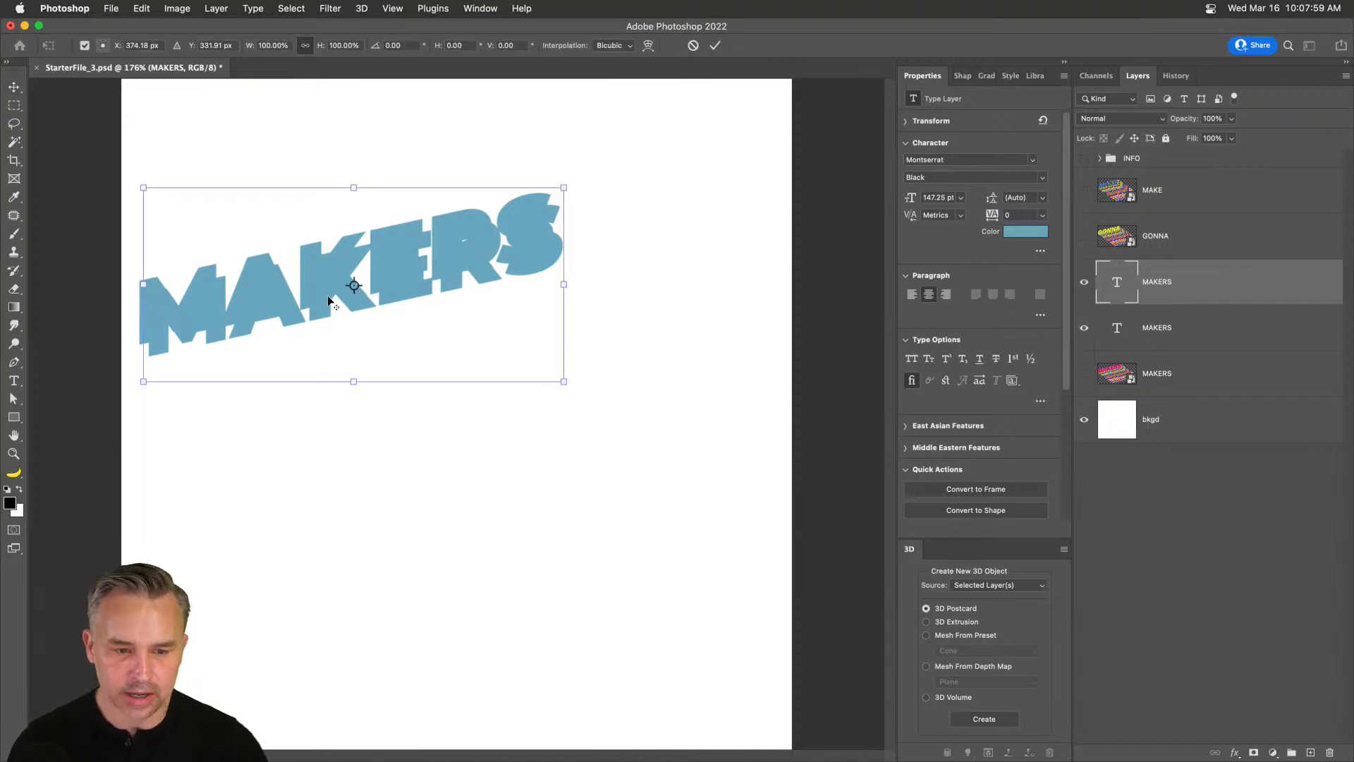
key("alt+shift+super+t")
key("alt+shift+super+t")
key("alt+shift+super+t")
key("alt+shift+super+t")
key("alt+shift+super+t")
key("alt+shift+super+t")
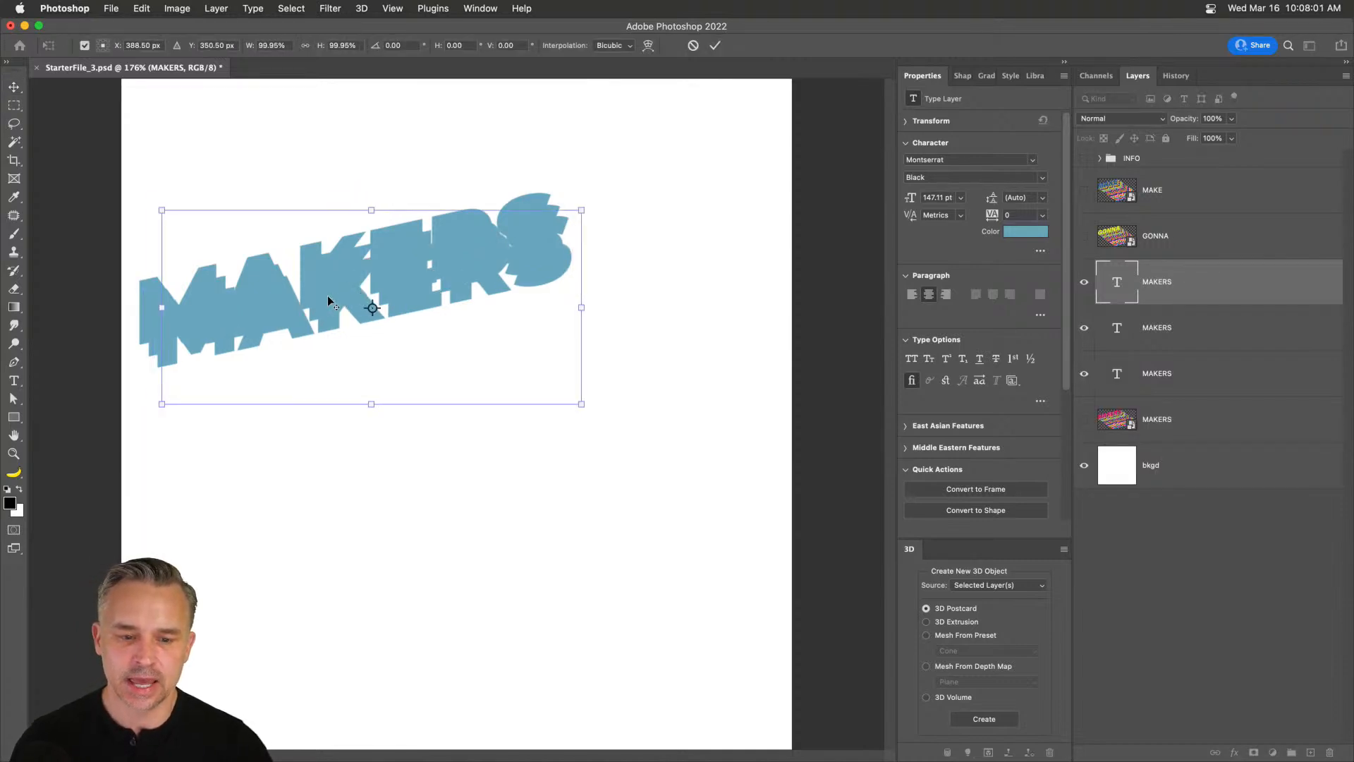
key("alt+shift+super+t")
key("alt+shift+super+t")
key("alt+shift+super+t")
key("alt+shift+super+t")
key("alt+shift+super+t")
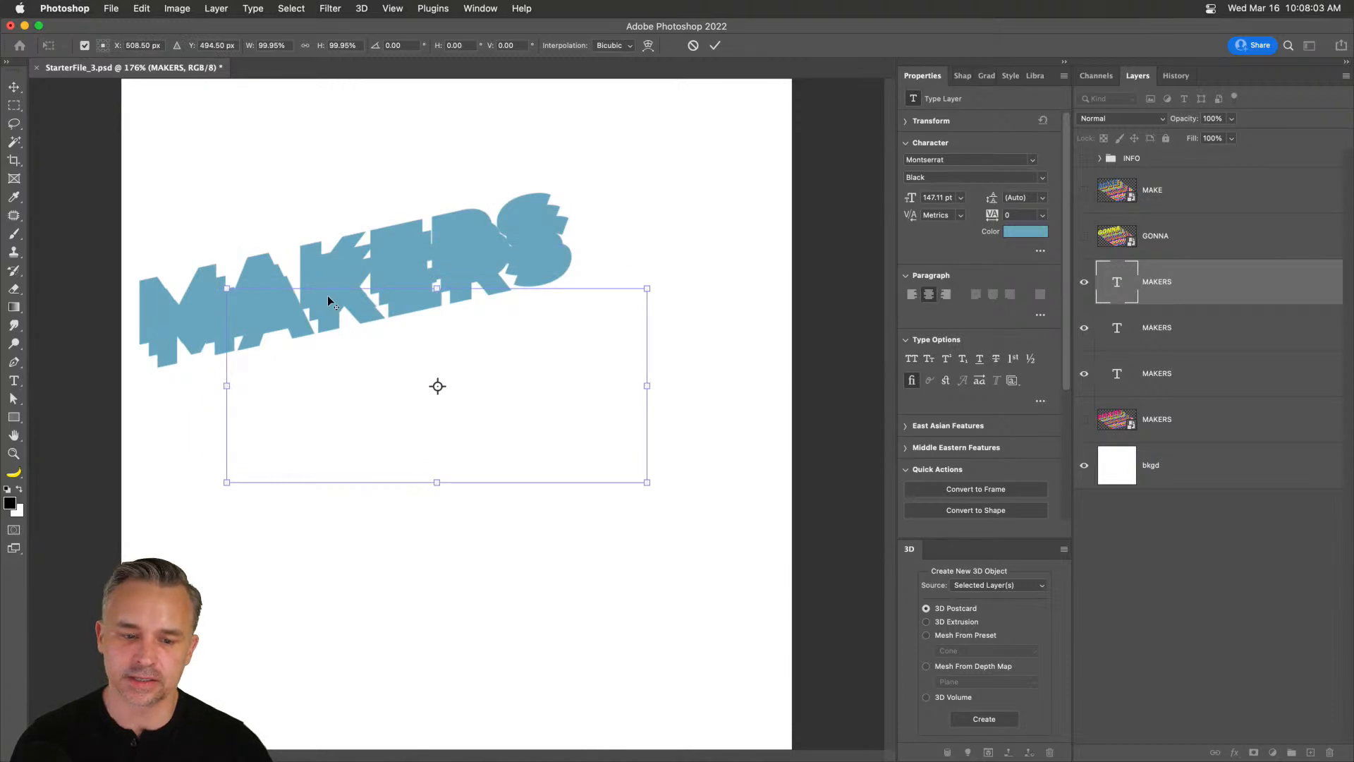
key("alt+shift+super+t")
key("alt+shift+super+t")
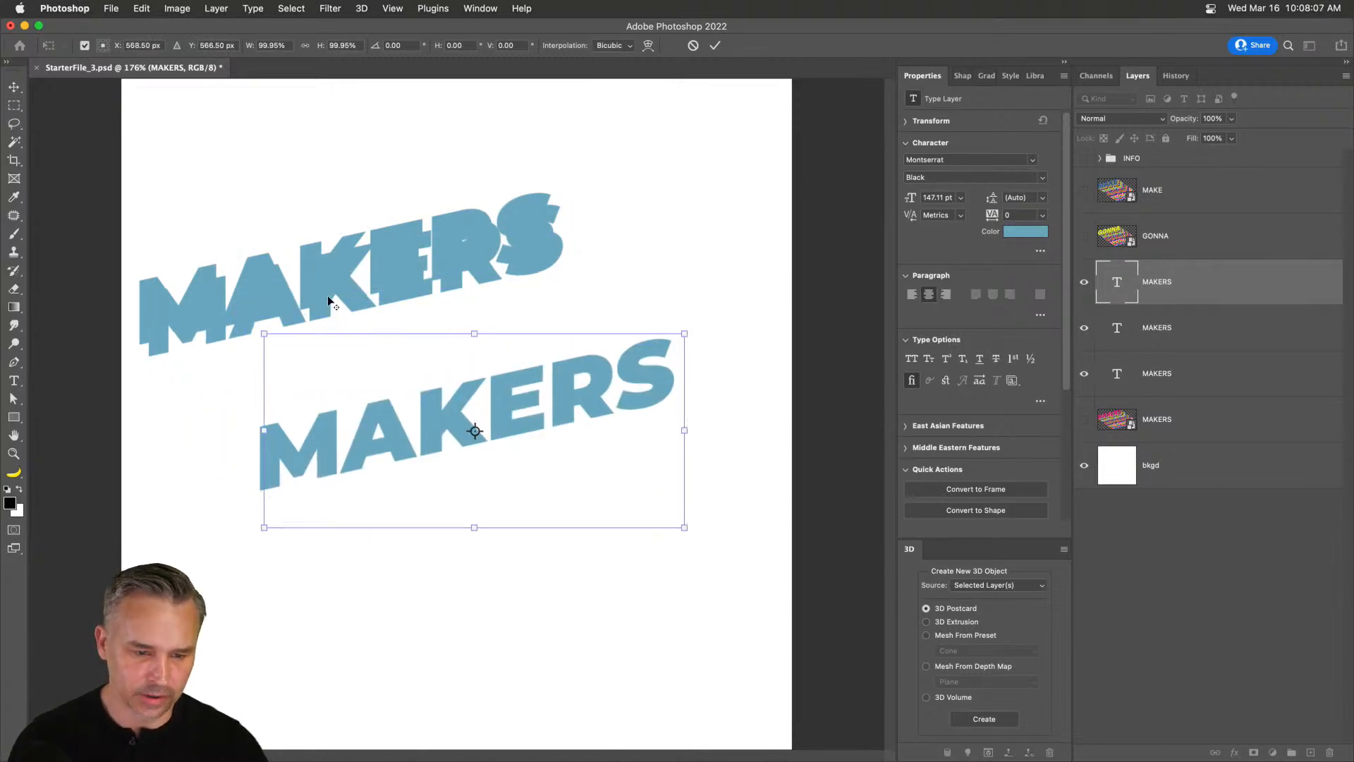
key("alt+shift+super+t")
key("alt+shift+super+t")
key("alt+shift+super+t")
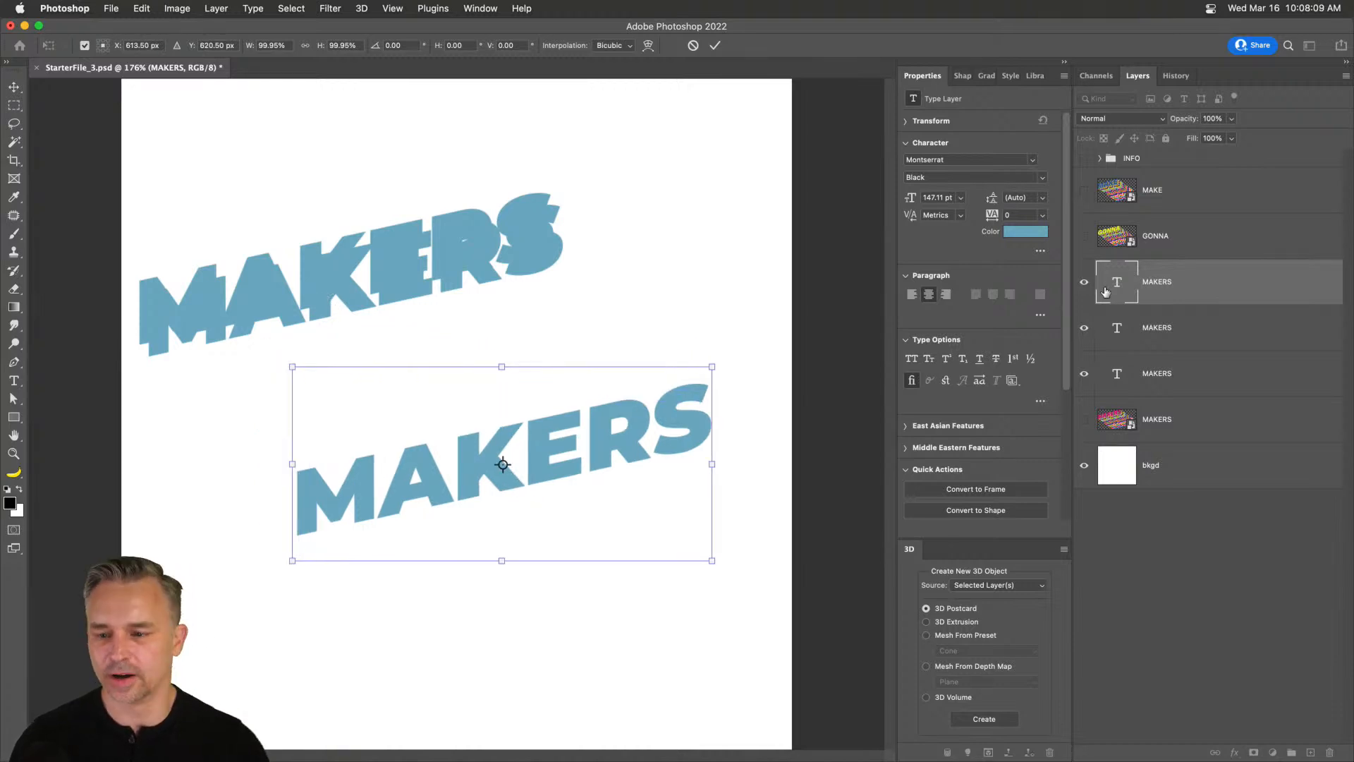
key("Escape")
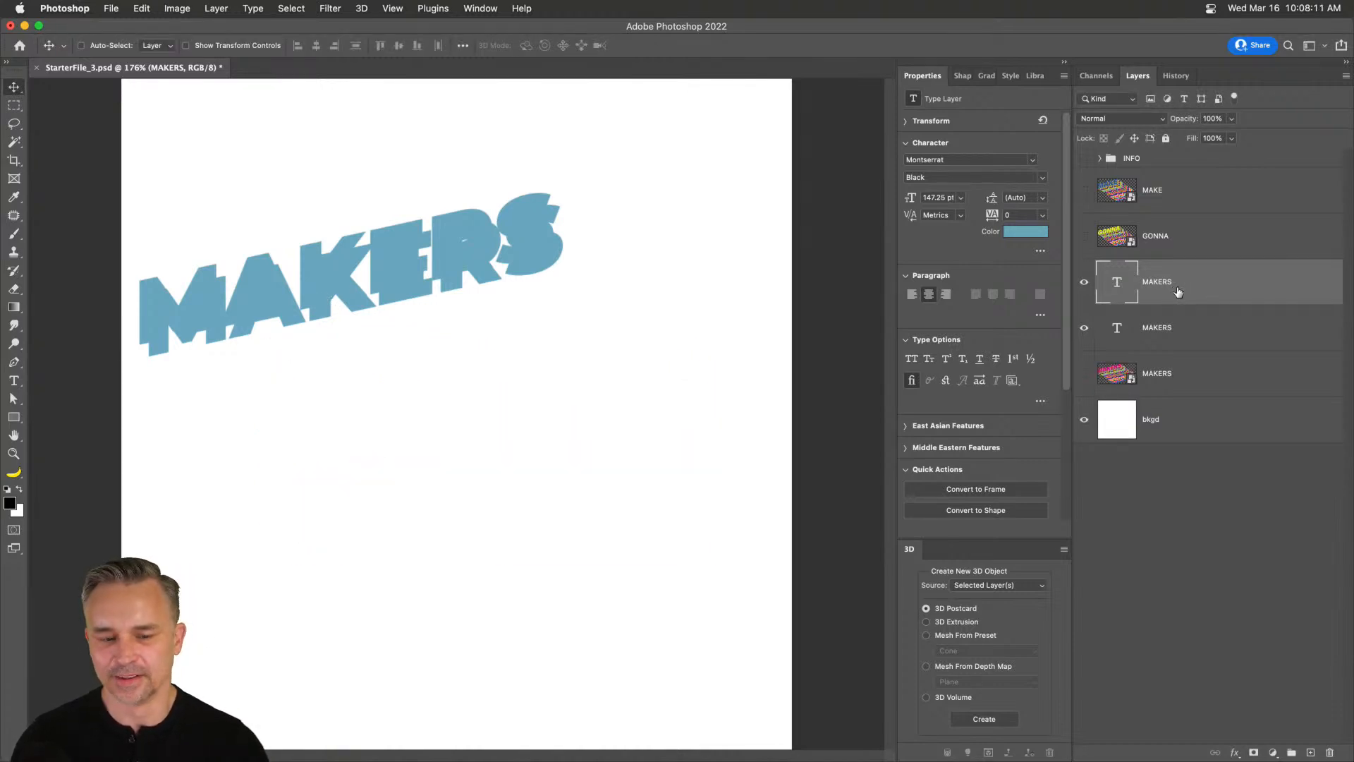
key("super+z")
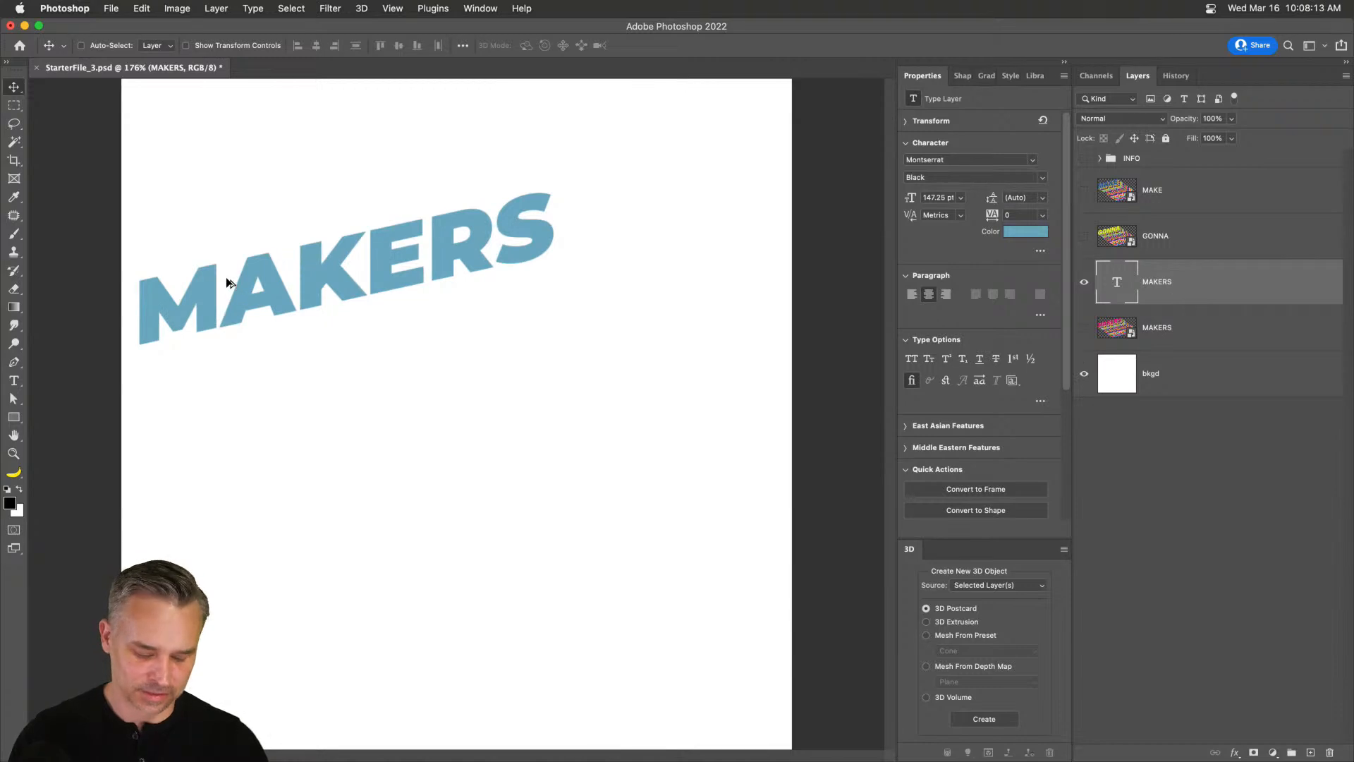
Offset a MAKERS copy down-right, repeat it into a stepped stack, and select all copies.
key("super+t")
left_click_drag(197, 290, 209, 311)
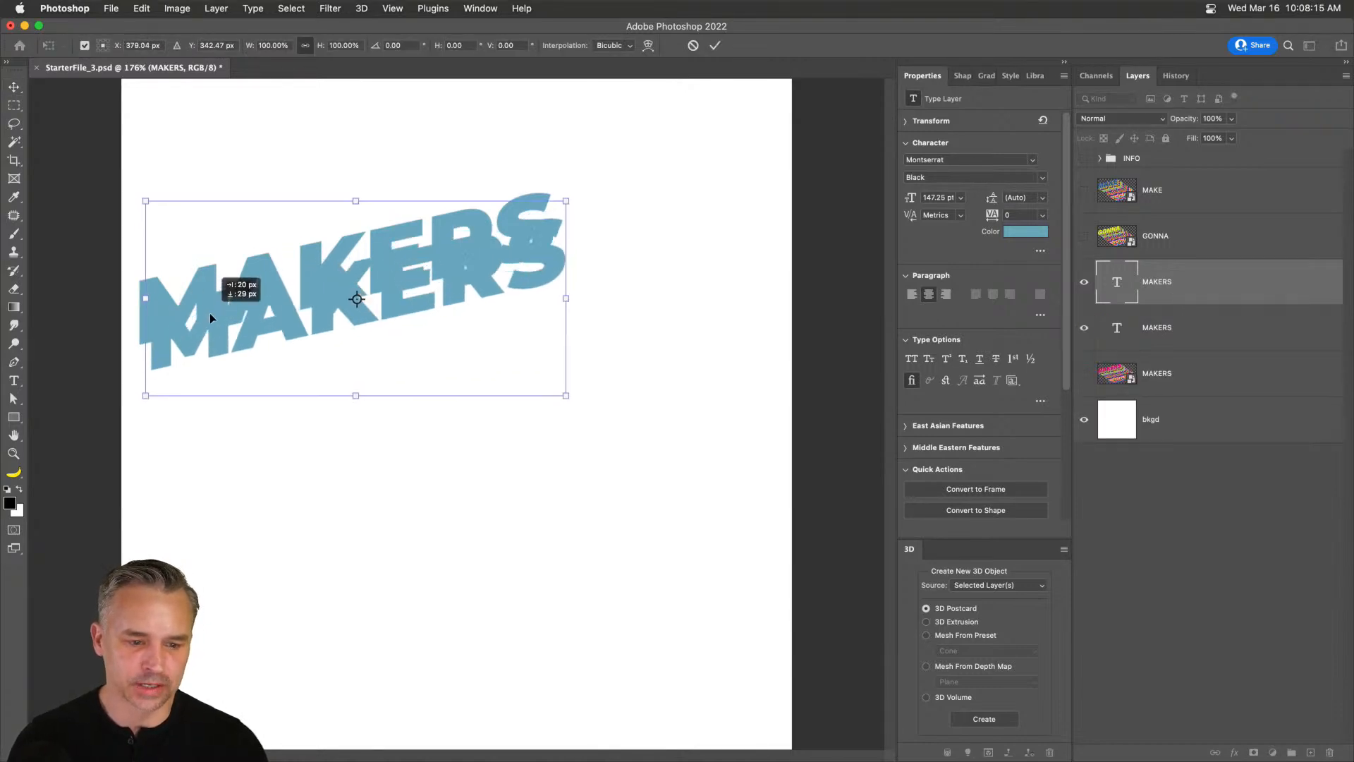
key("Return")
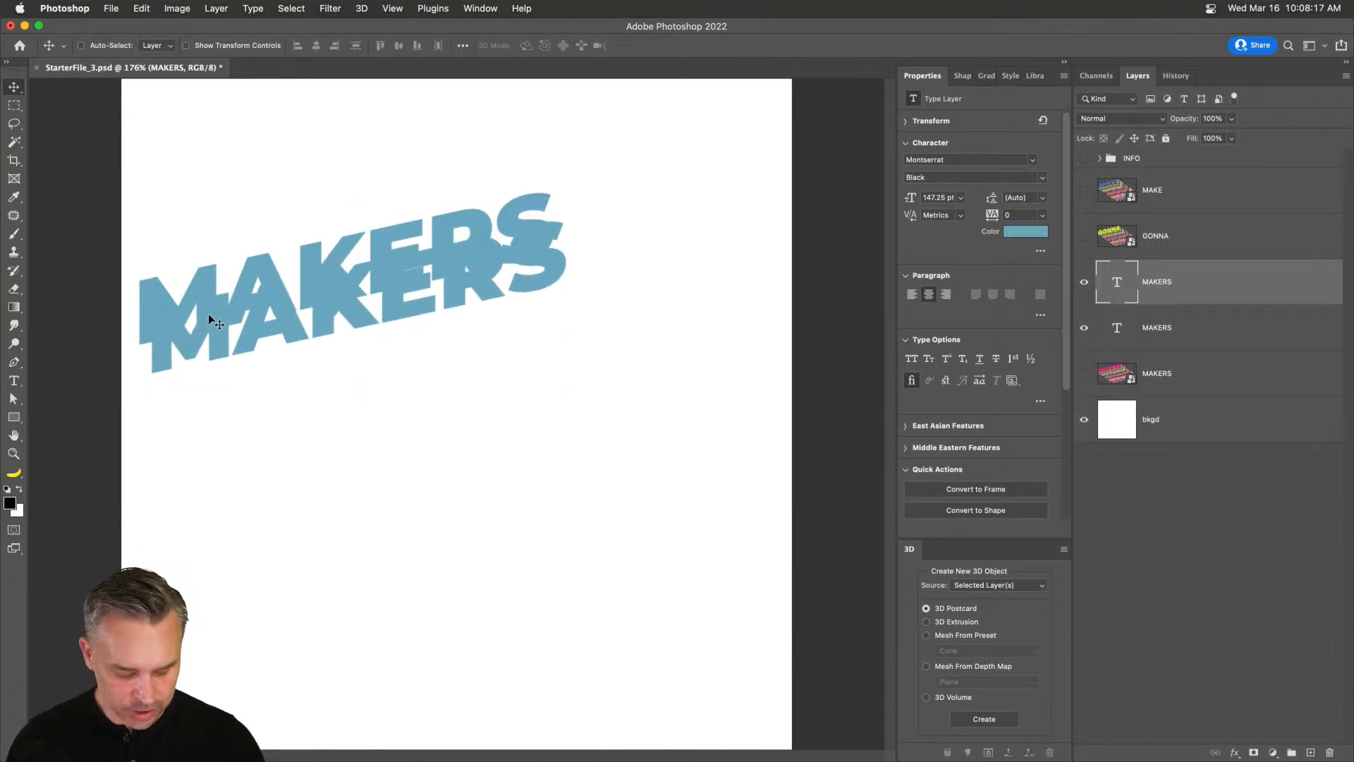
key("super+alt+shift+t")
key("super+alt+shift+t")
key("super+alt+shift+t")
key("super+alt+shift+t")
key("super+alt+shift+t")
key("super+alt+shift+t")
key("super+alt+shift+t")
key("super+alt+shift+t")
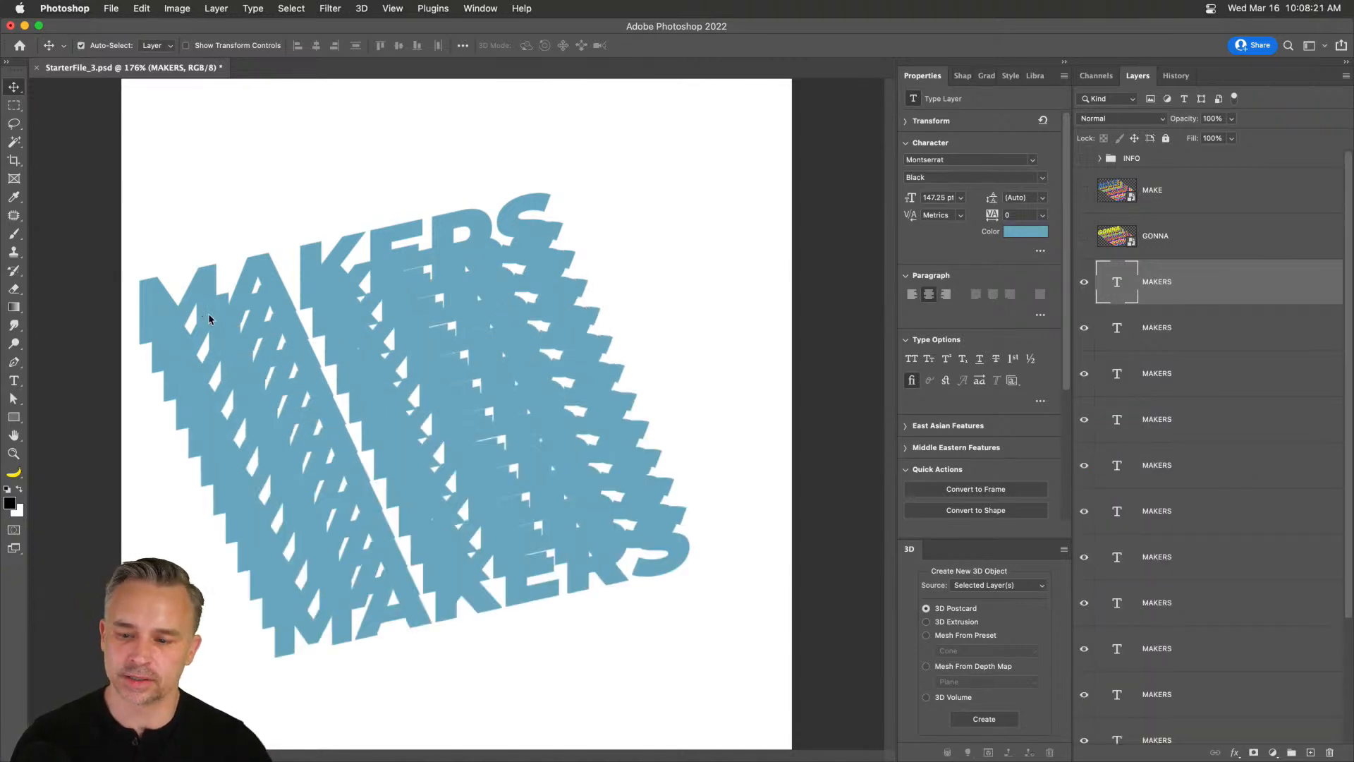
key("super+alt+shift+t")
key("super+alt+shift+t")
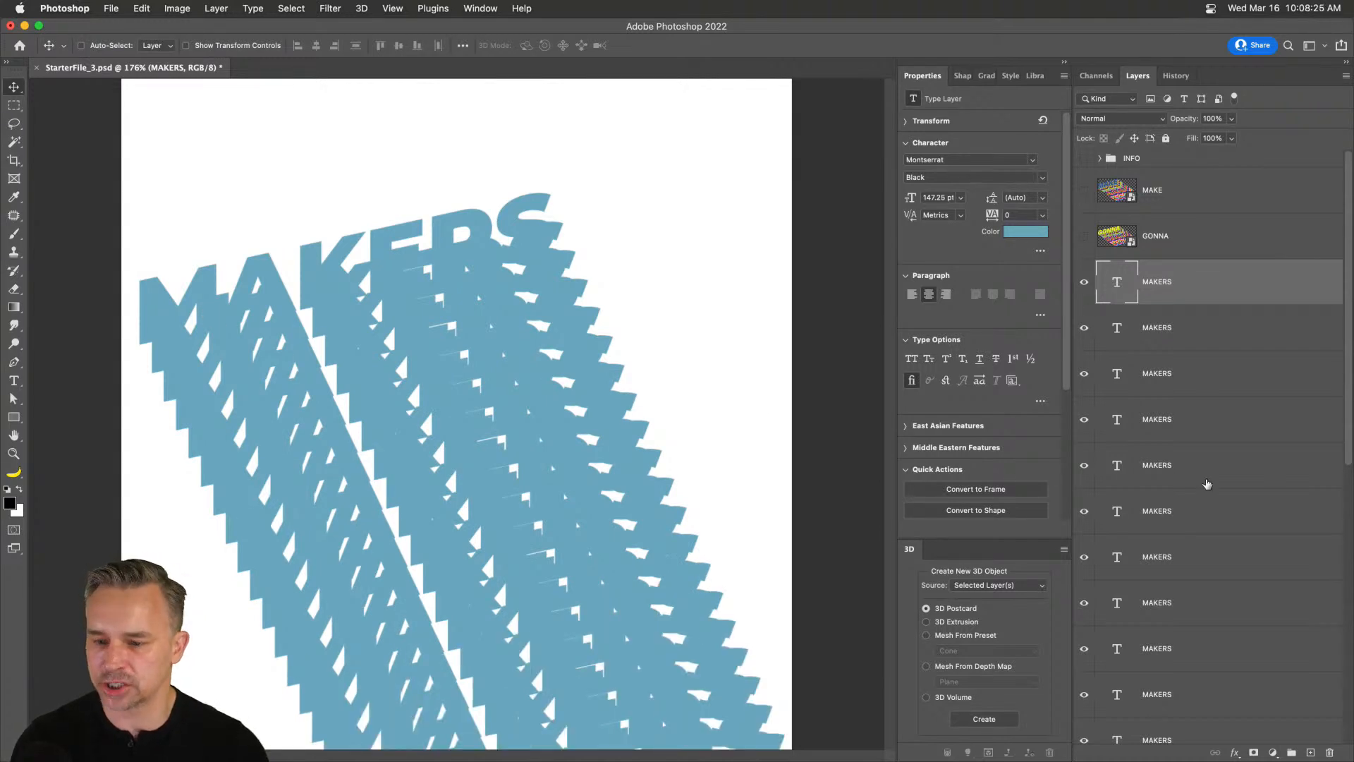
scroll(1207, 484, "down", 5)
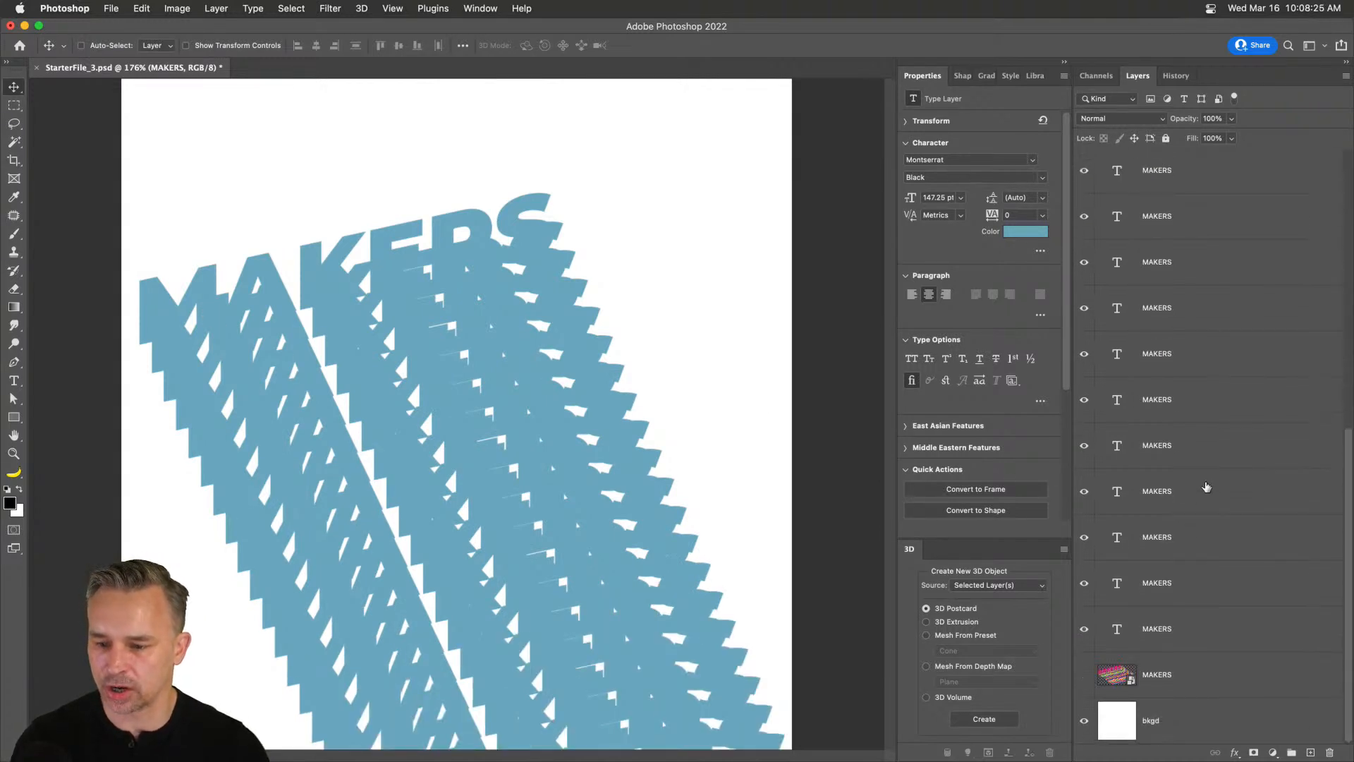
left_click(1204, 580, "shift")
Delete the extra MAKERS copies, hide the blue MAKERS text layer, and select the striped artwork layer.
key("Delete")
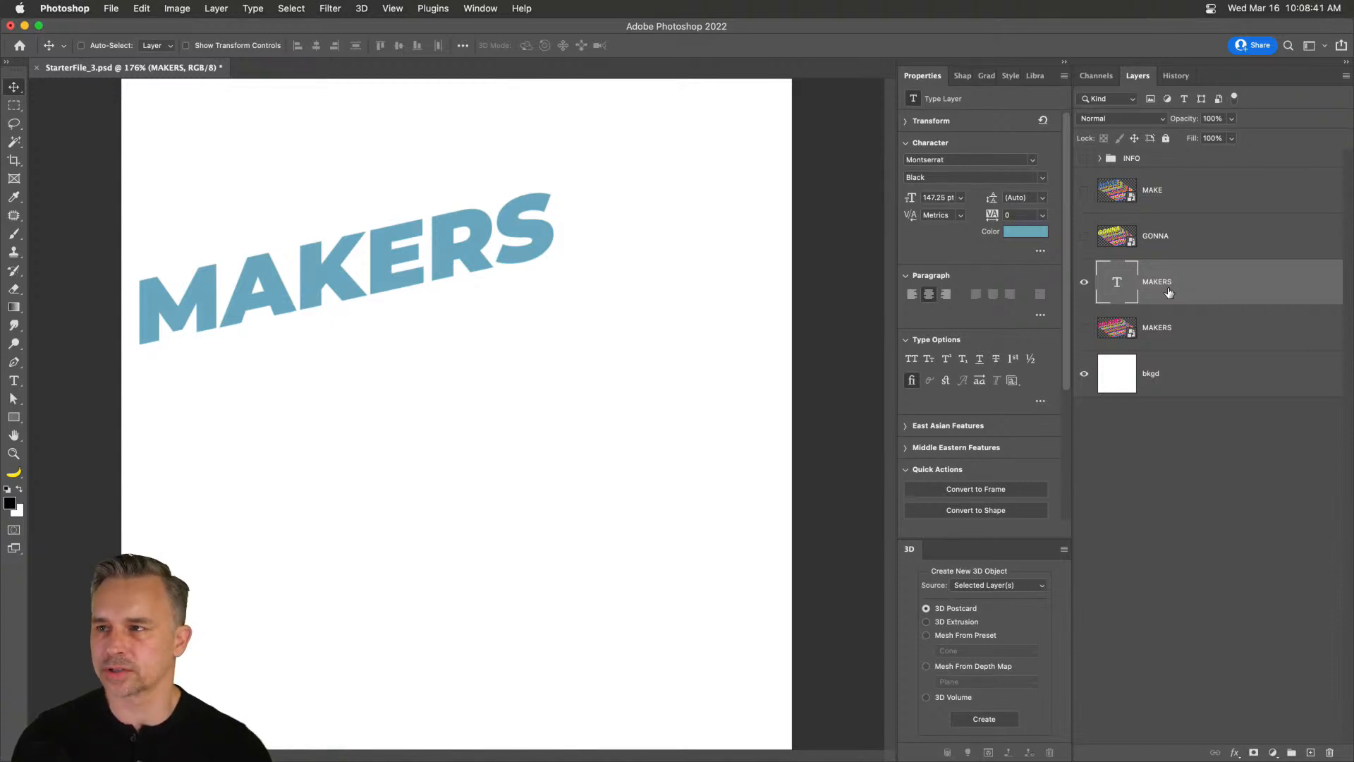
key("super+j")
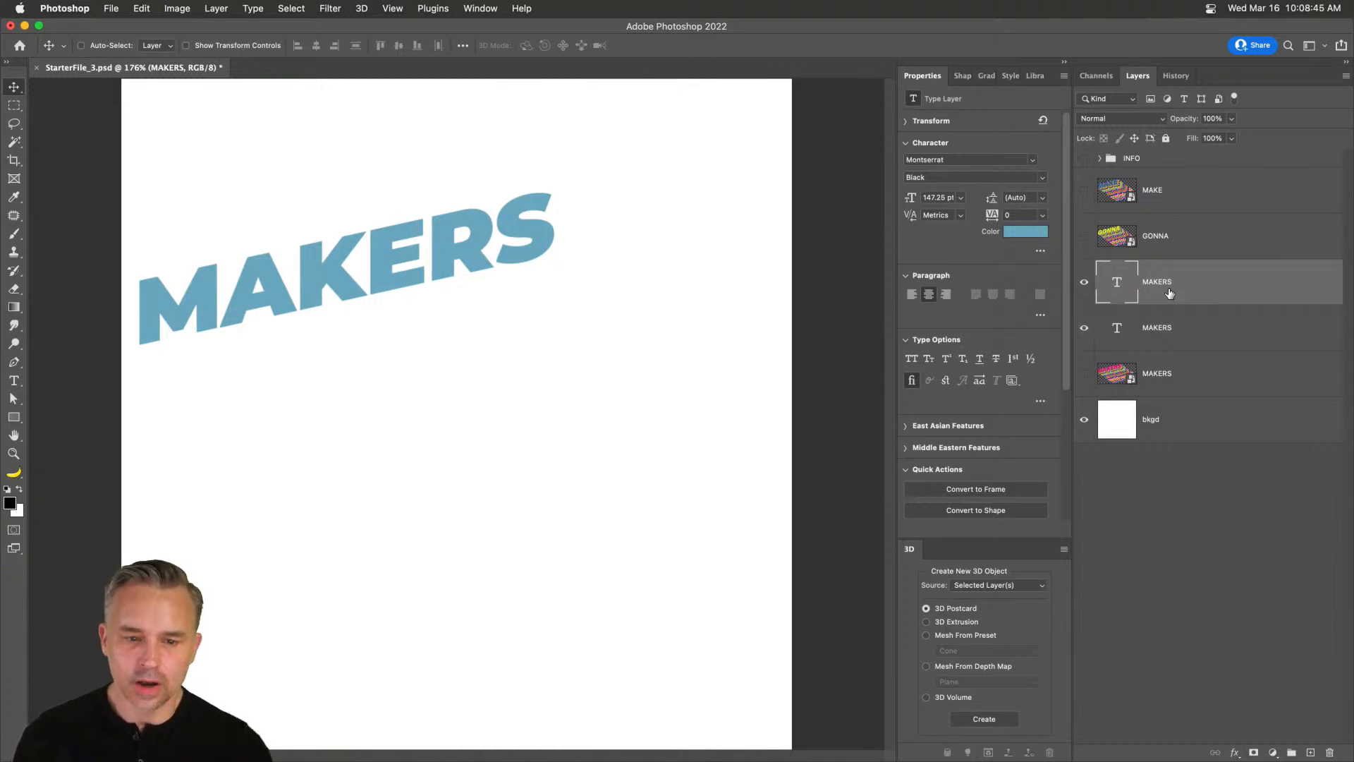
key("super+j")
key("super+j")
key("super+j")
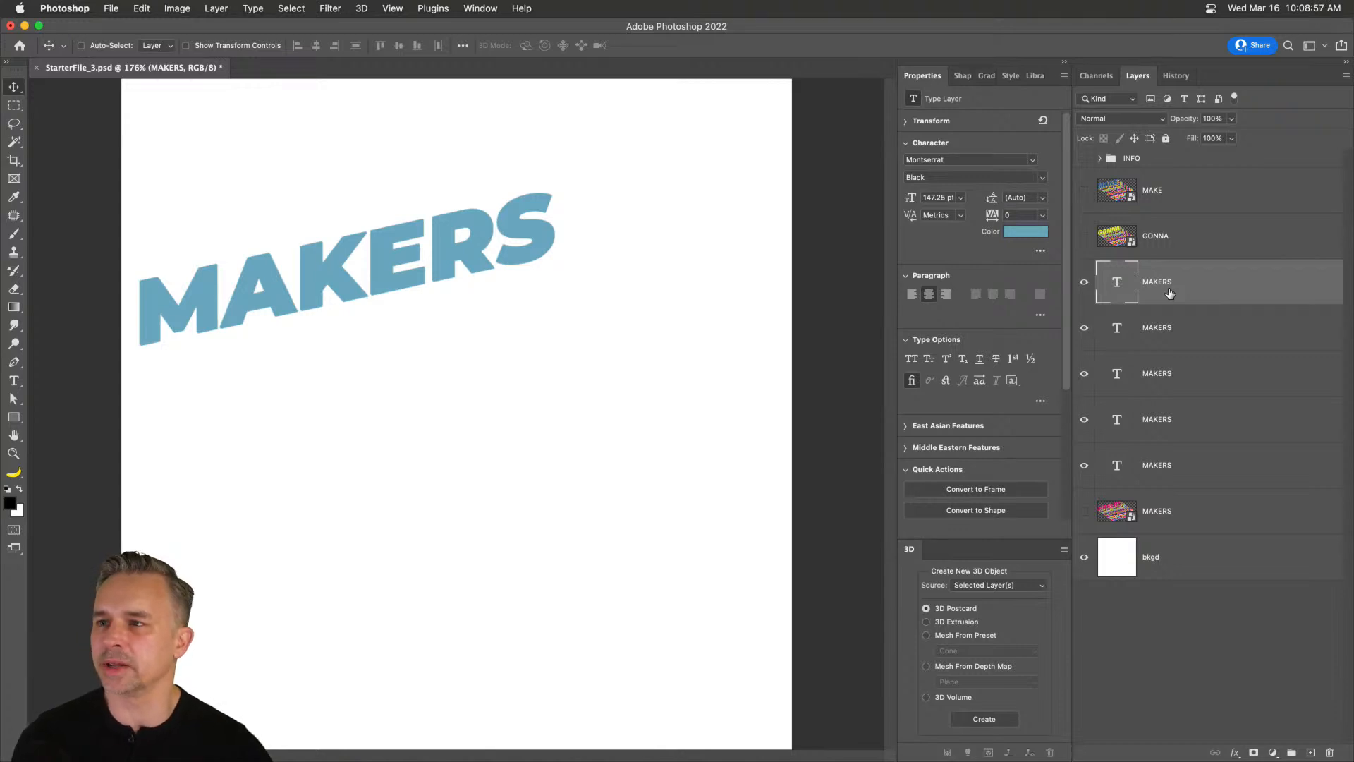
left_click(1169, 427, "shift")
key("Delete")
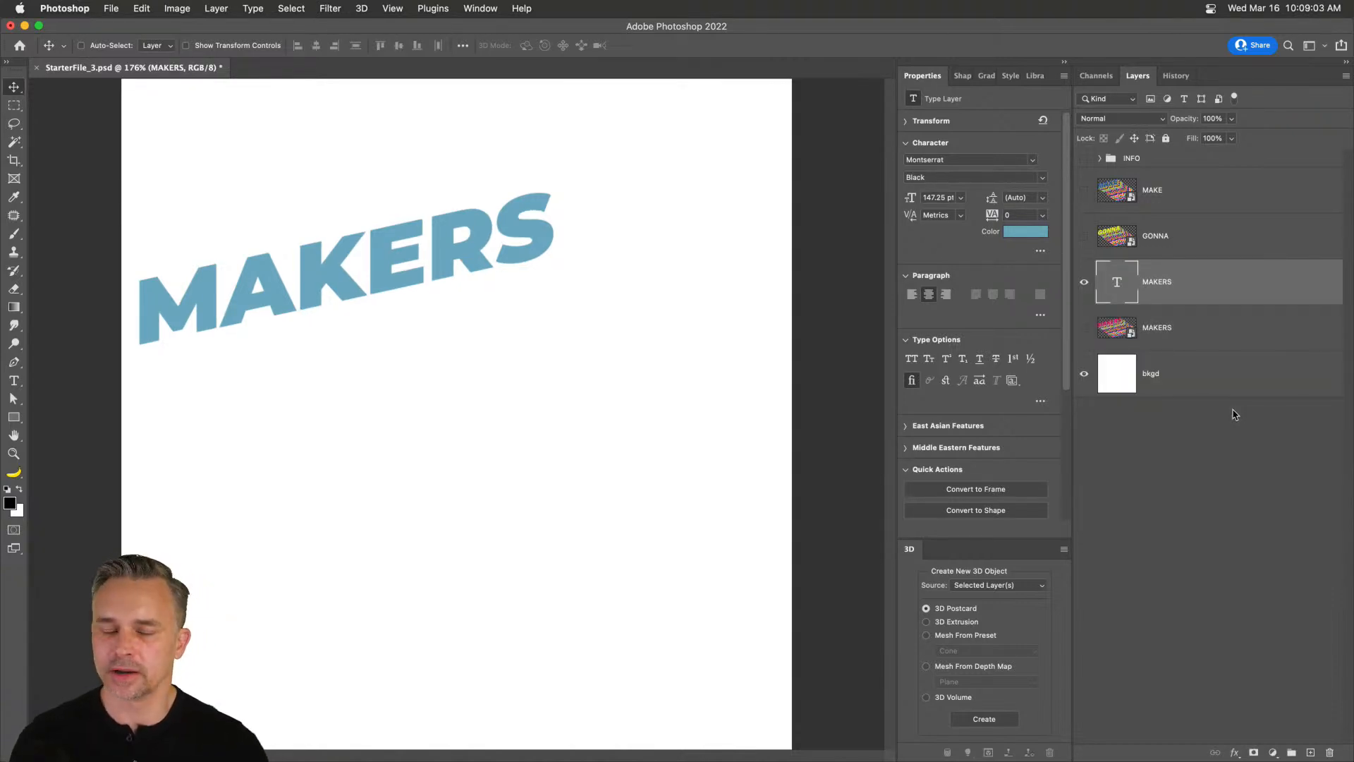
left_click(1084, 282)
left_click(1187, 339)
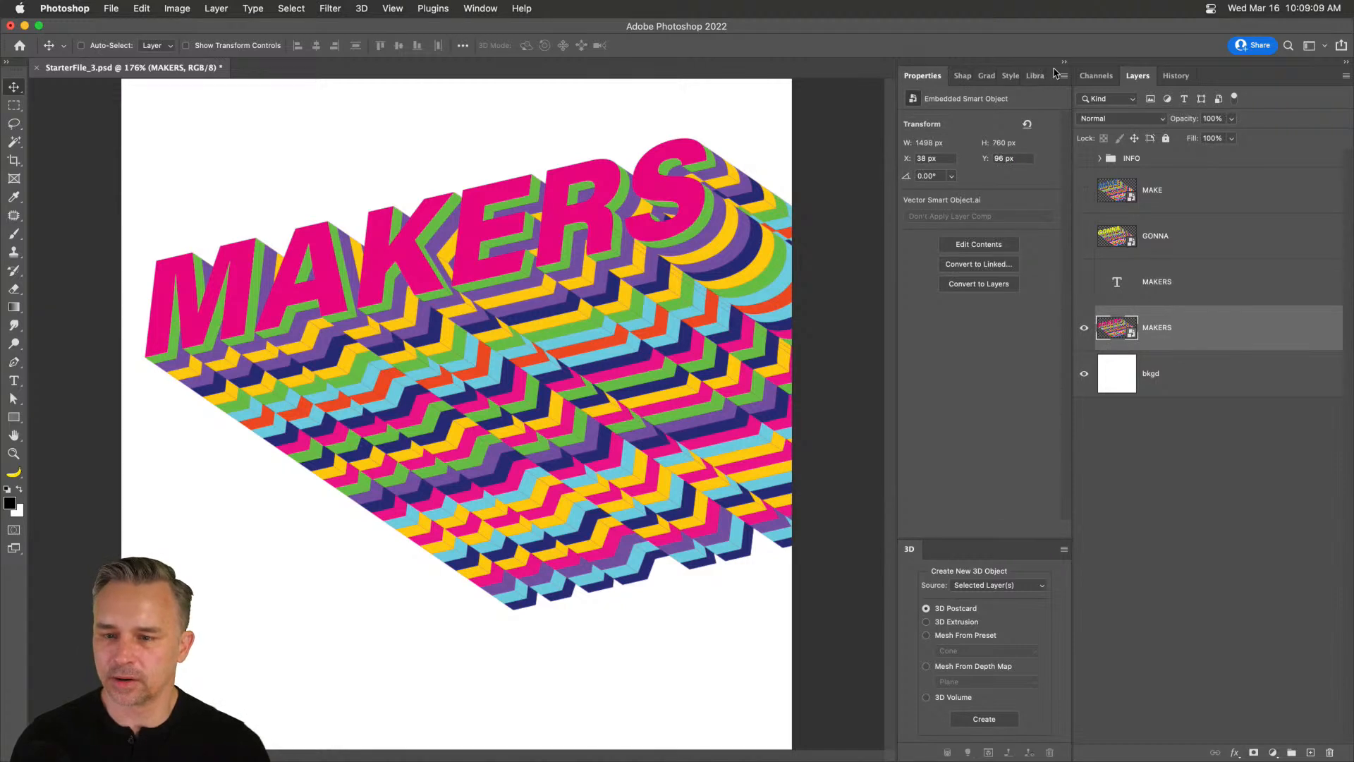
Close the floating 3D options and reposition the MAKERS artwork near the canvas's left edge.
left_click_drag(1007, 558, 477, 379)
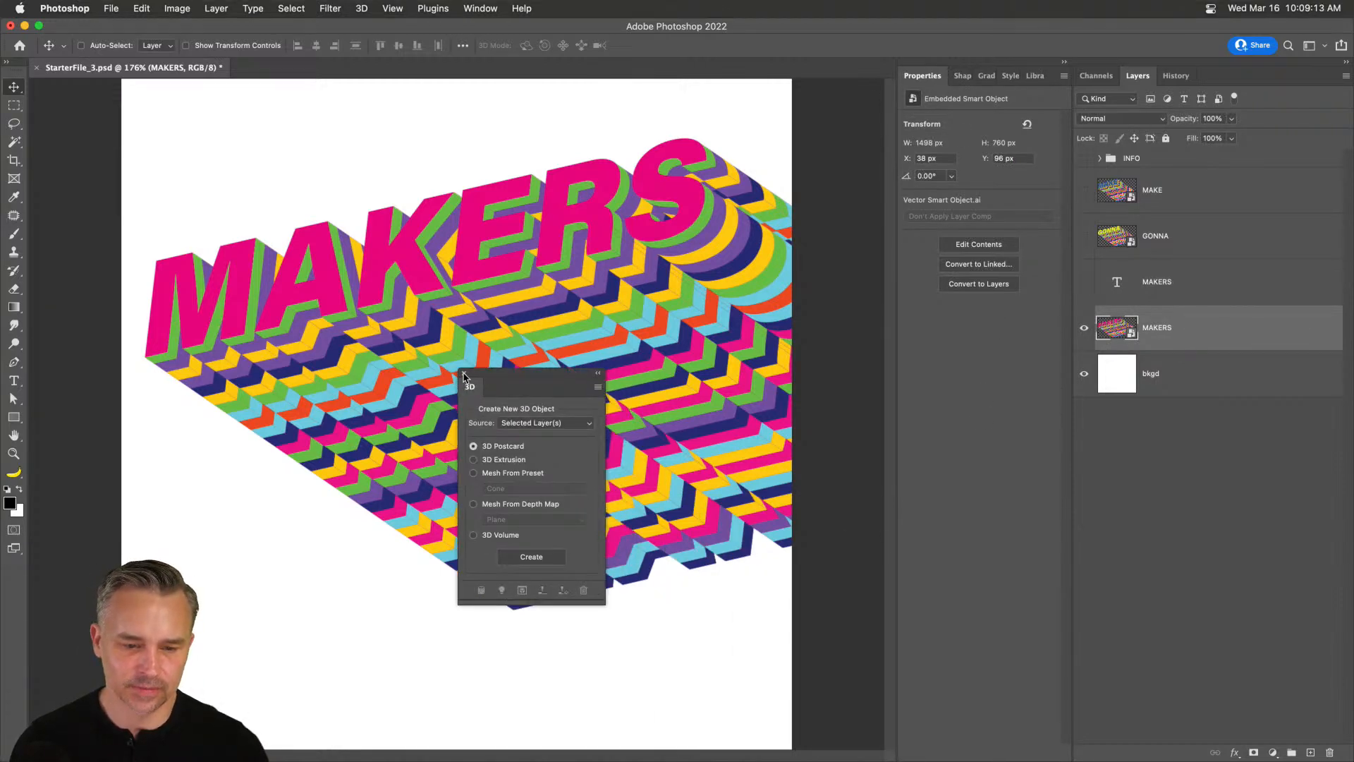
left_click(464, 375)
left_click_drag(514, 227, 492, 279)
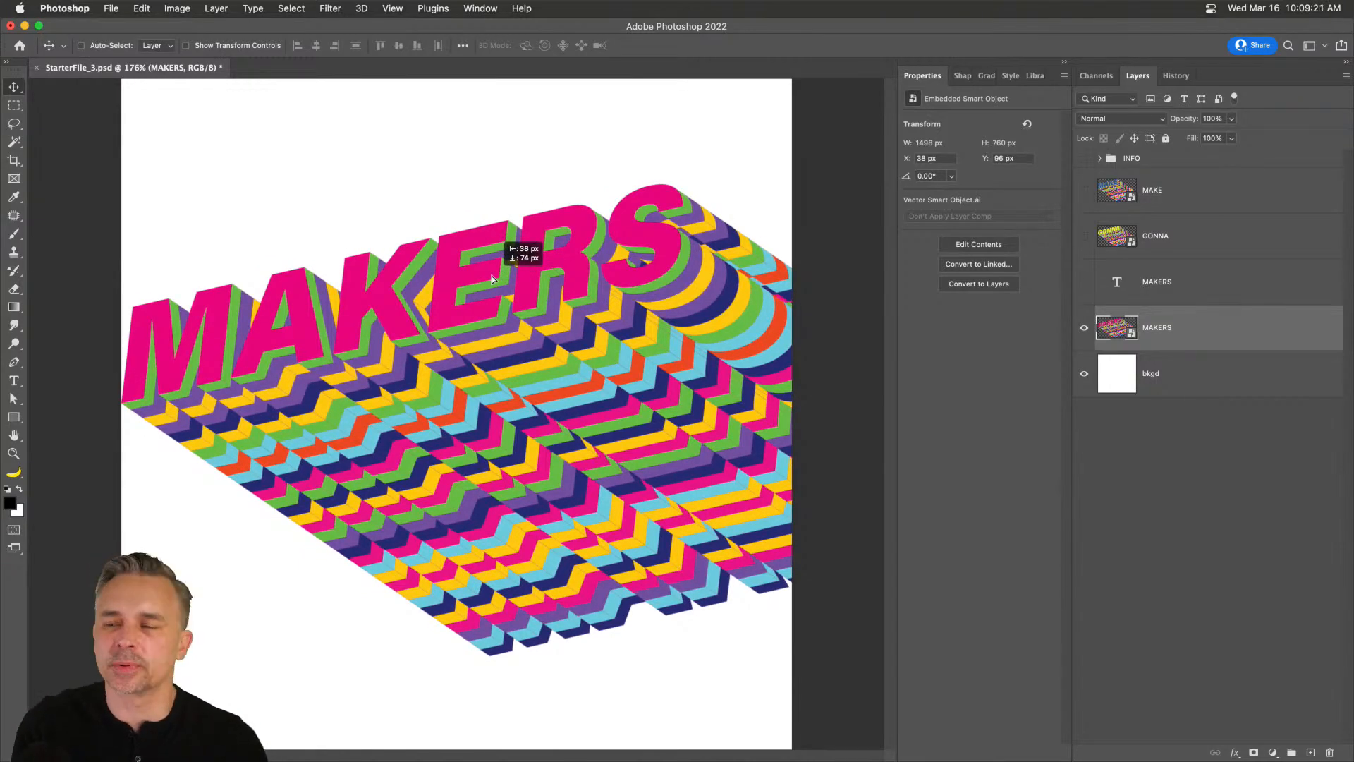
left_click_drag(492, 279, 492, 283)
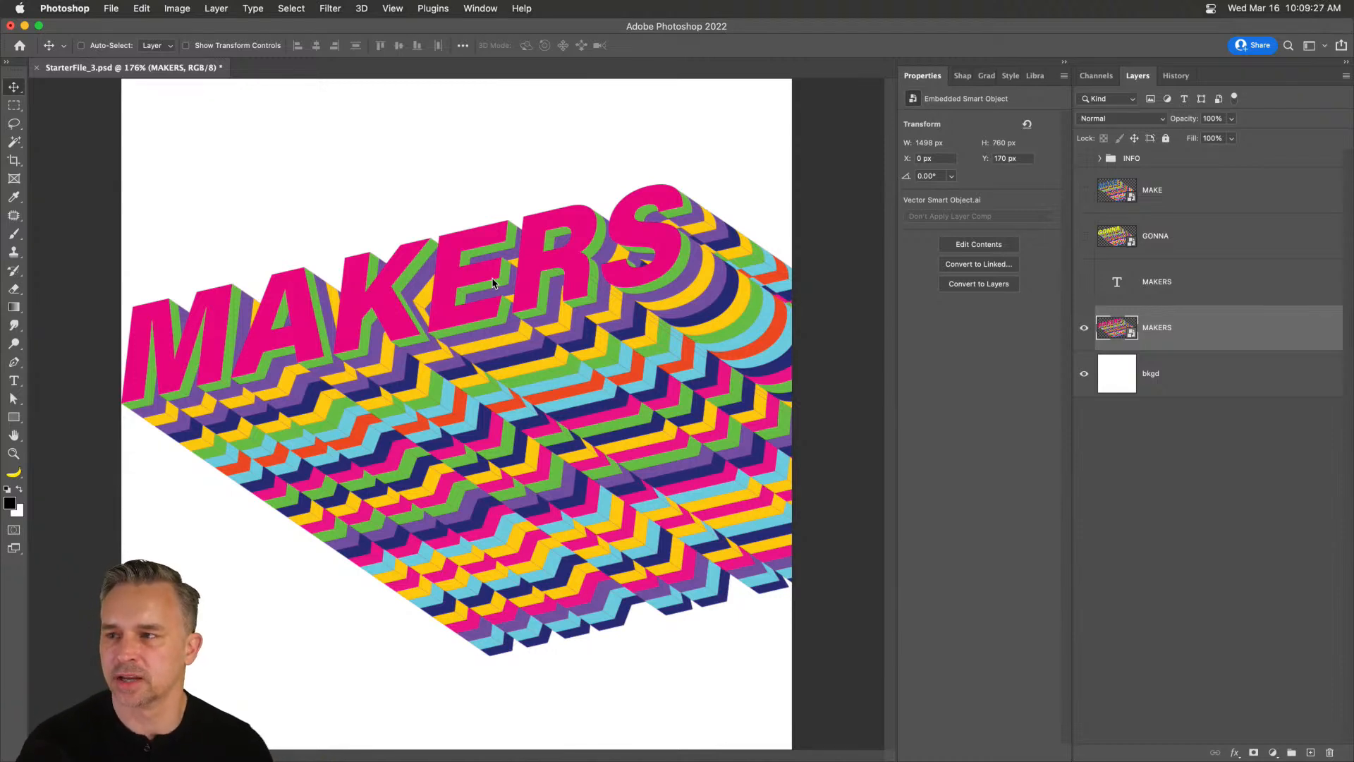
left_click_drag(371, 355, 345, 316)
Delete the leftover MAKERS text layer and the INFO folder.
left_click(1292, 288)
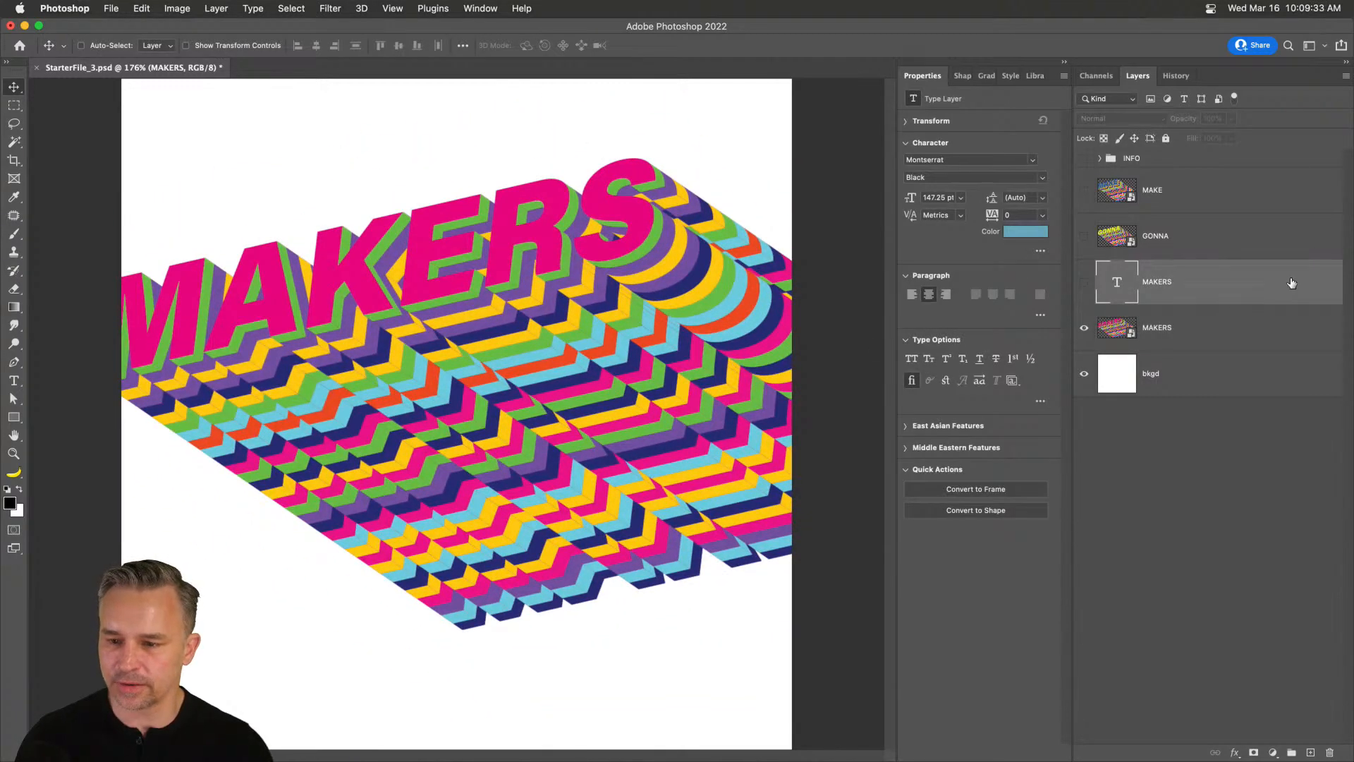
key("Delete")
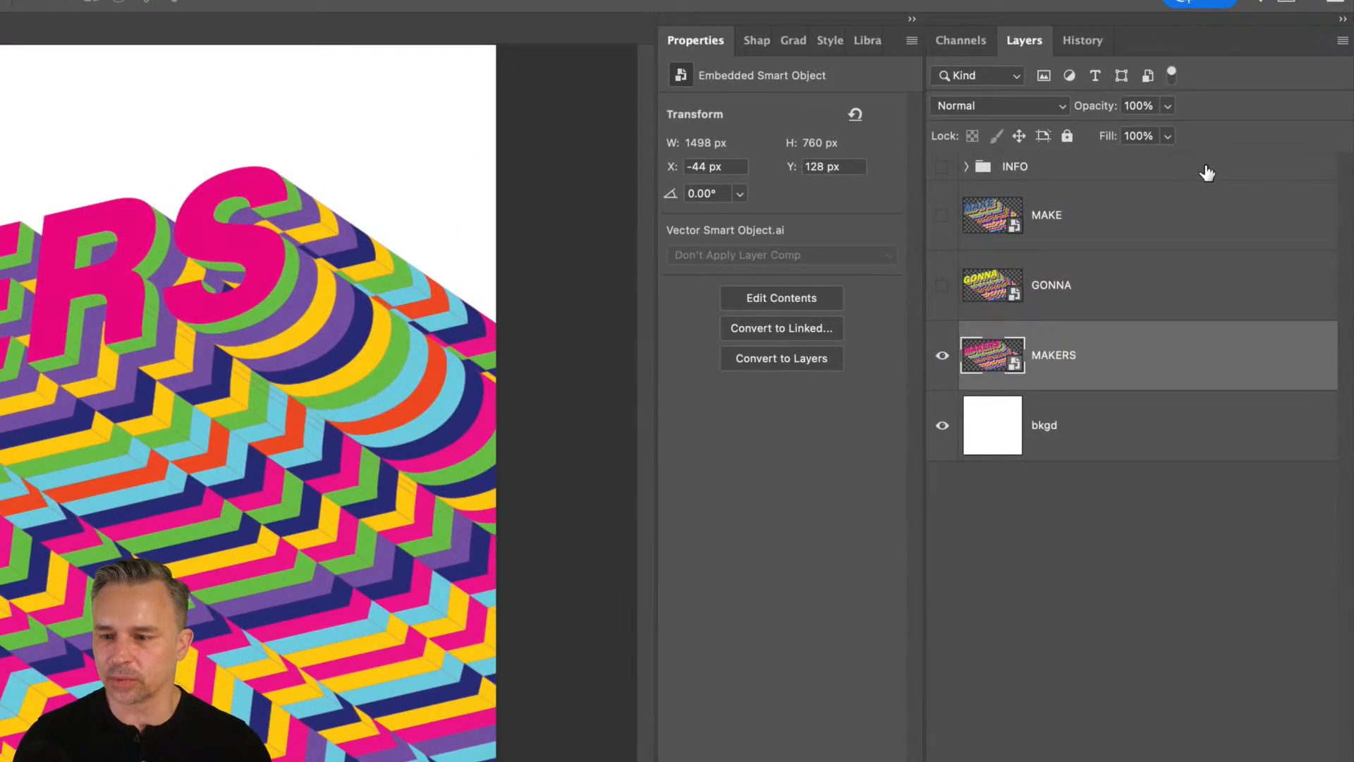
left_click(1208, 172)
key("Delete")
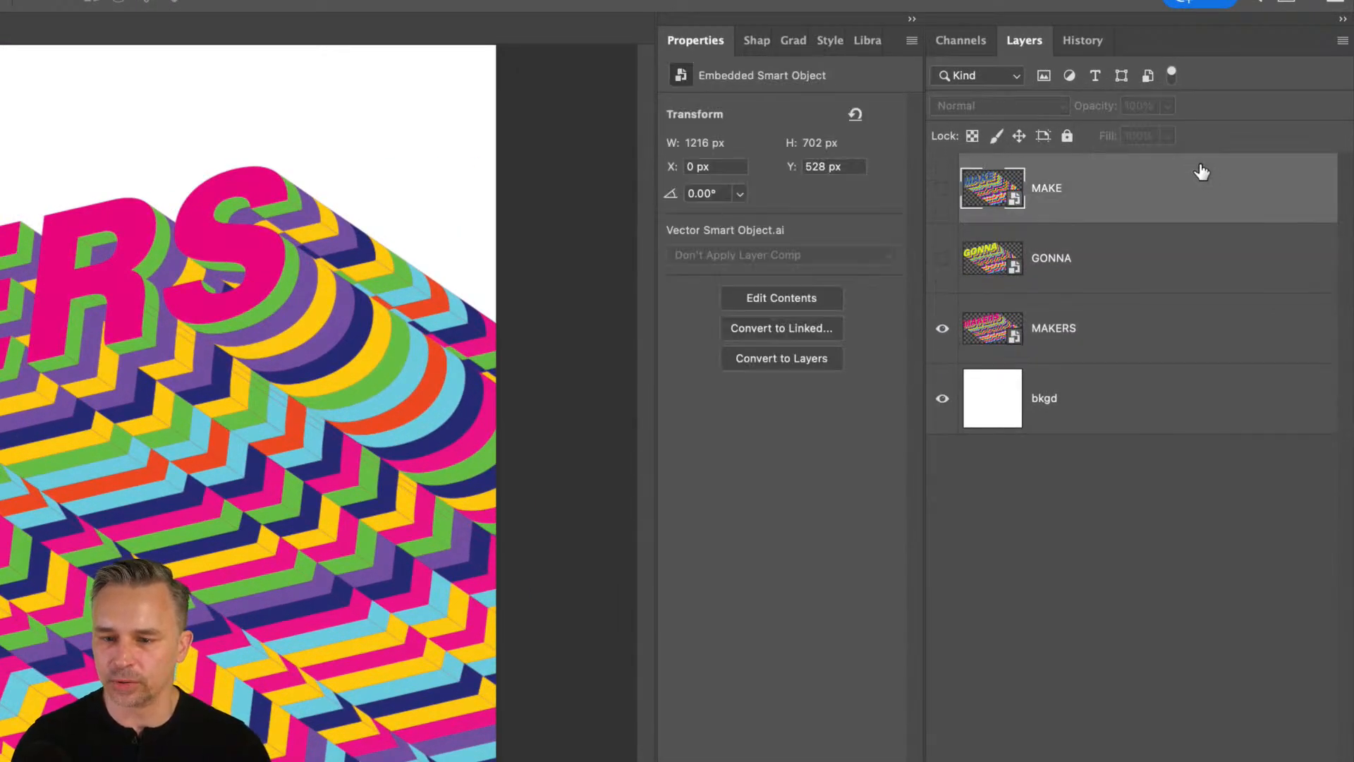
Make the MAKE and GONNA layers visible and collapse the Properties area.
left_click(1116, 333)
left_click(943, 189)
left_click(942, 258)
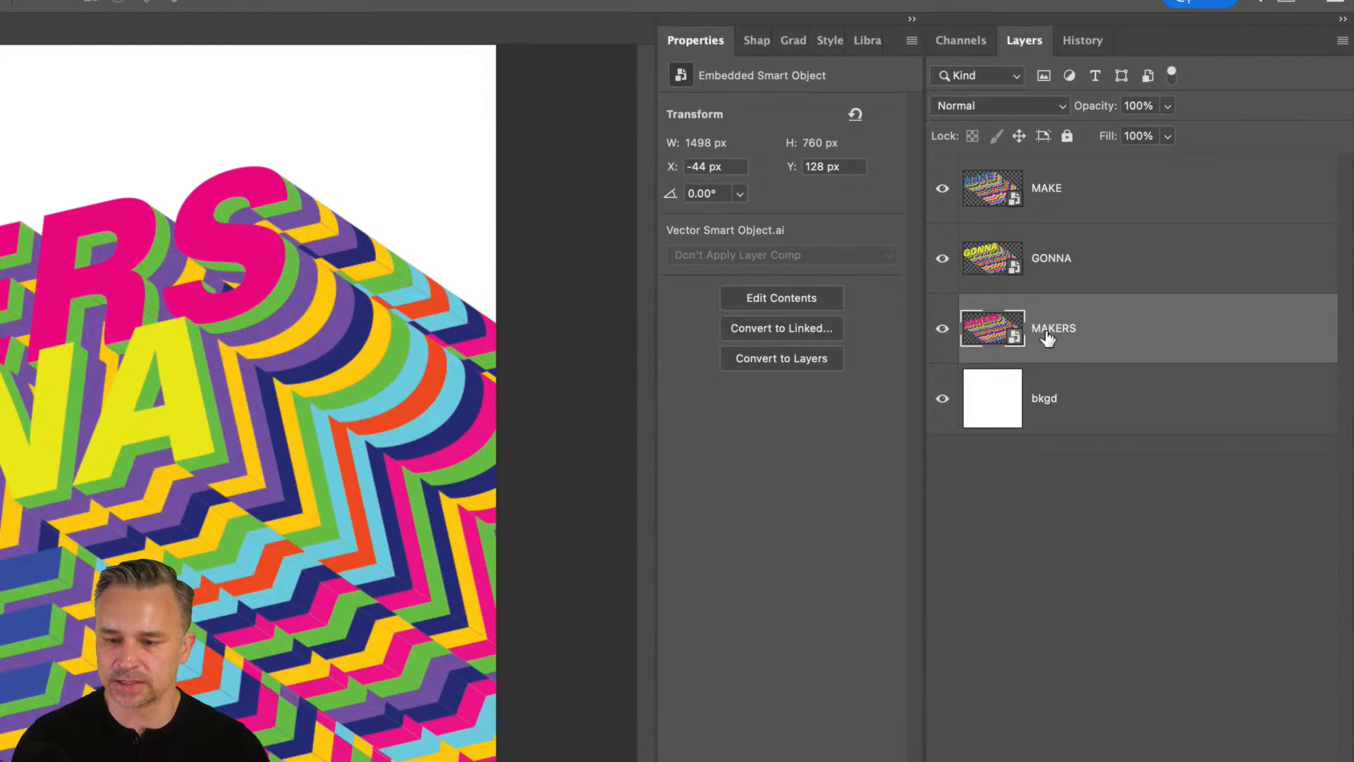
left_click(1049, 271)
left_click(1053, 206)
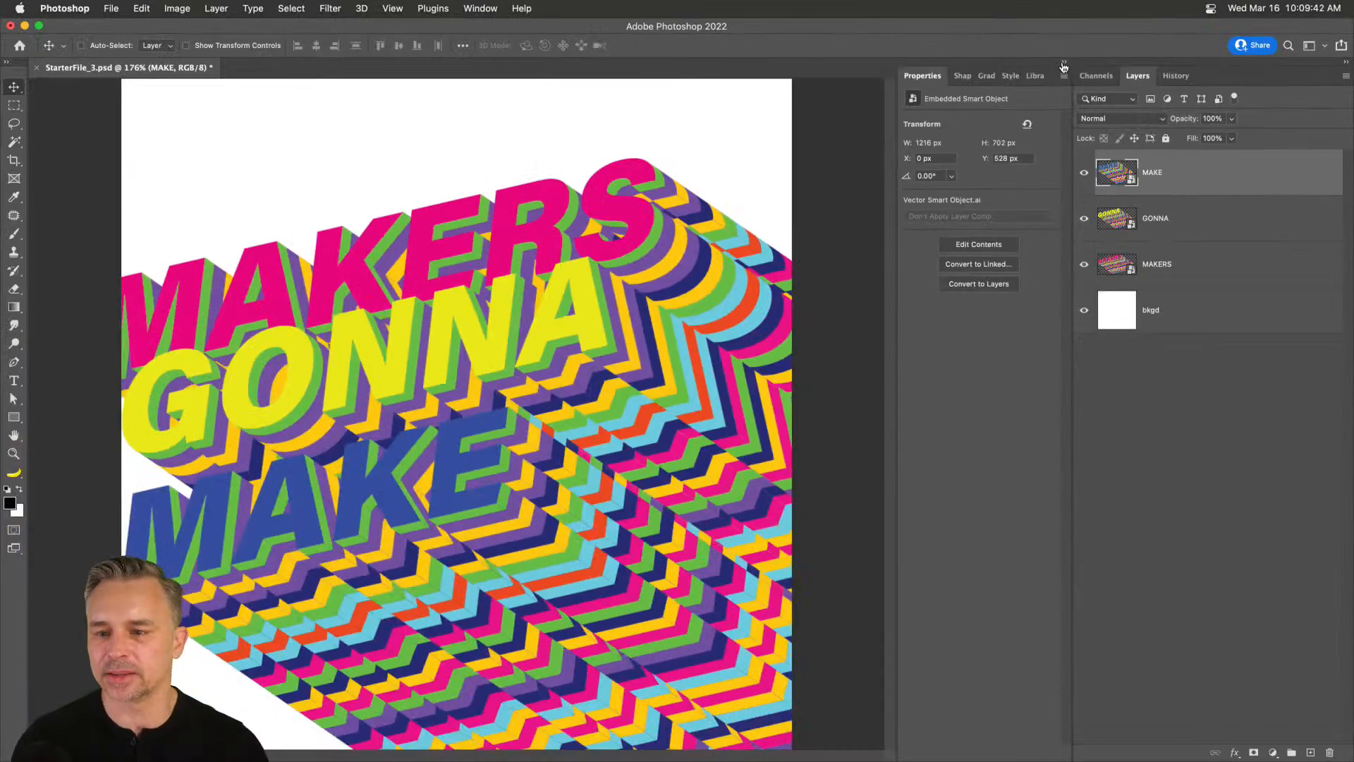
left_click(1064, 63)
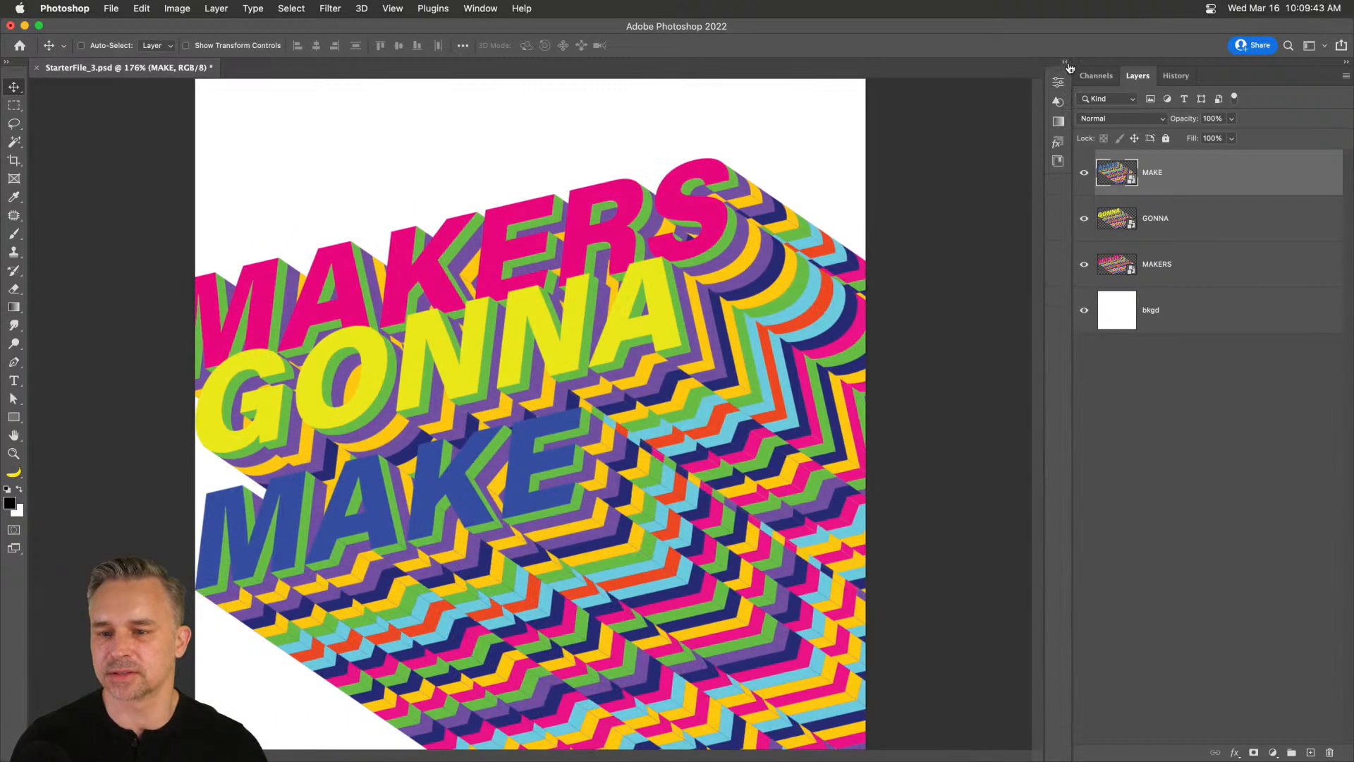
Open the Timeline panel from the Window menu.
left_click(471, 9)
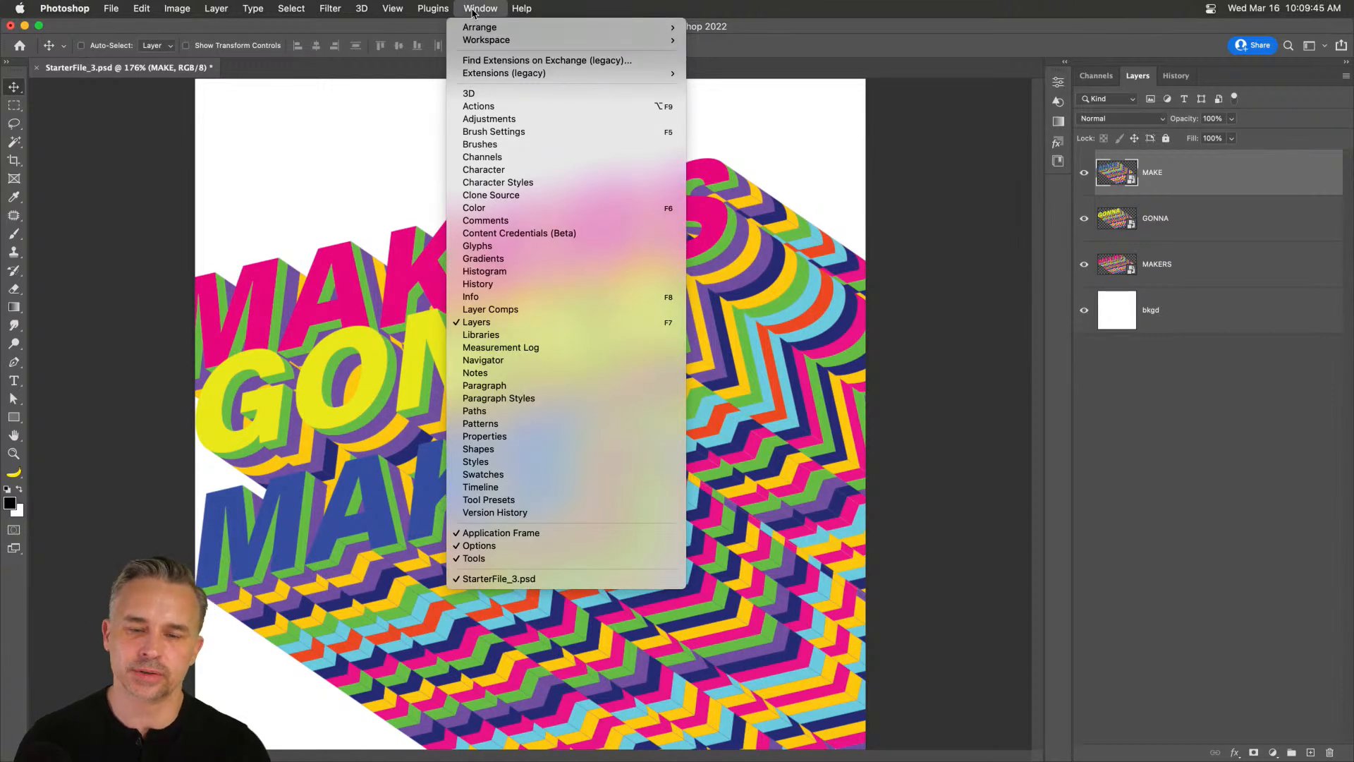
left_click(472, 11)
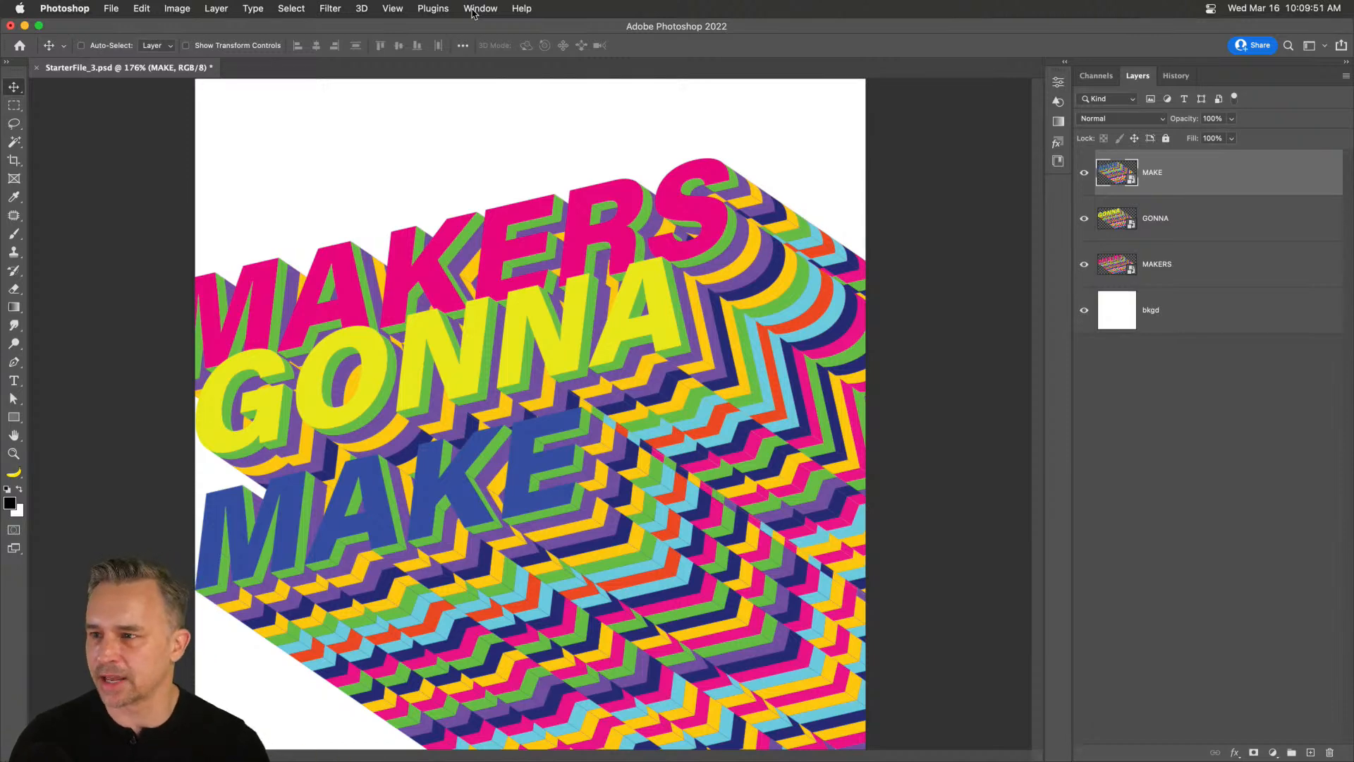
left_click(464, 10)
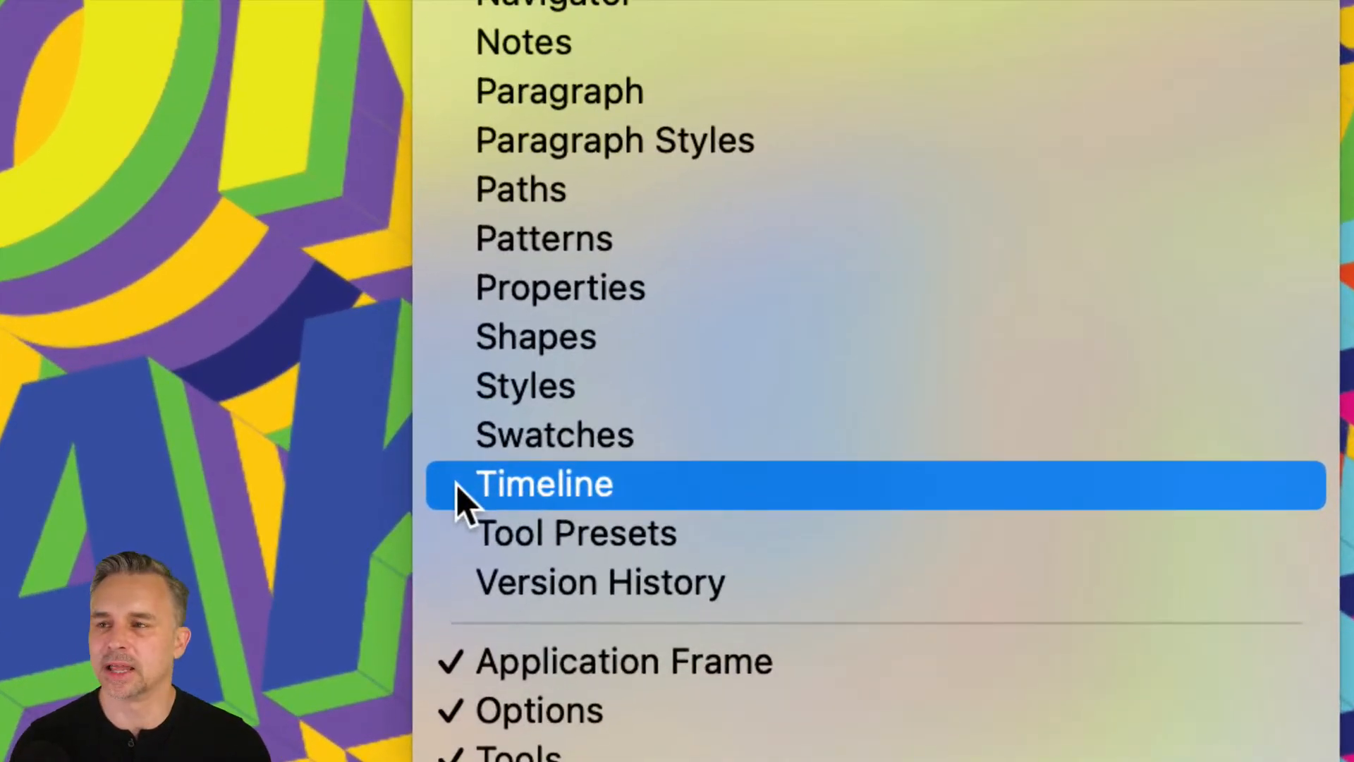
left_click(462, 490)
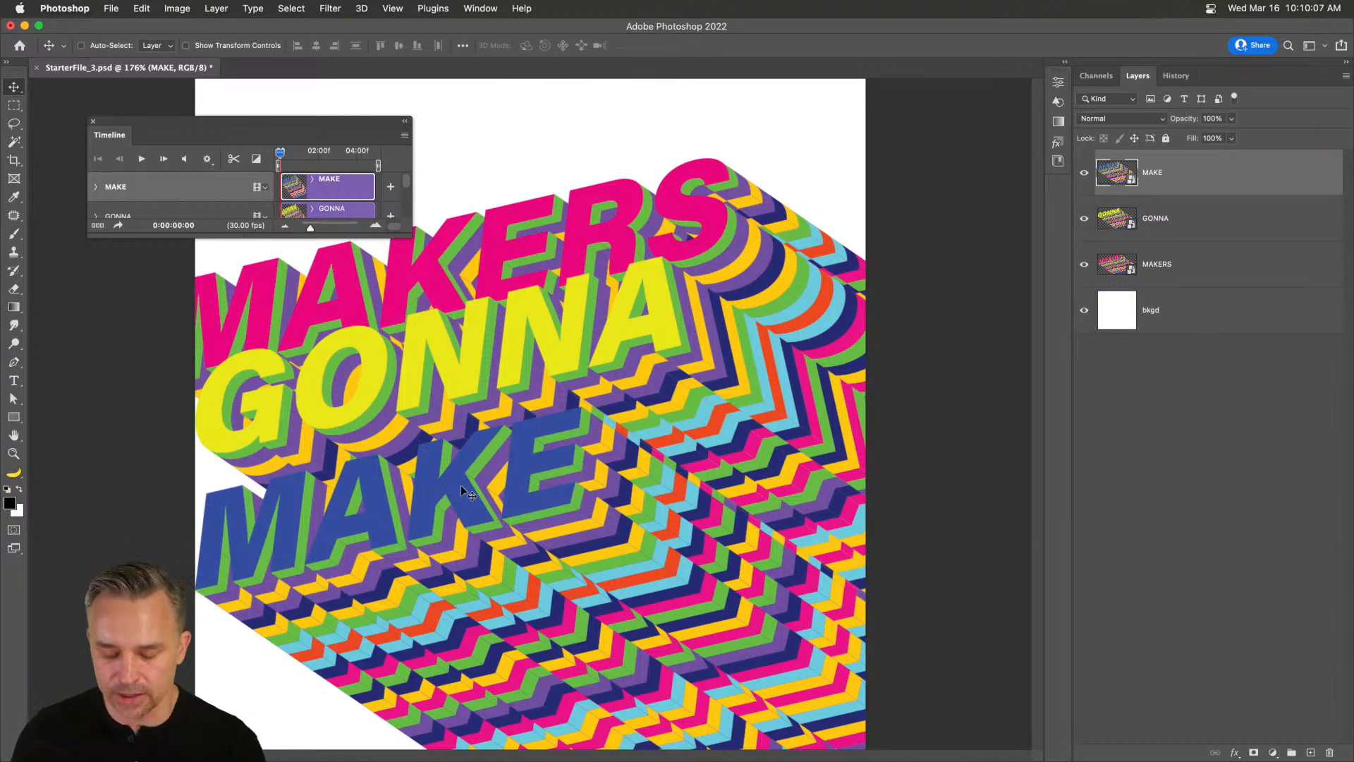
Dock the Timeline at the bottom and enlarge it to show MAKE, GONNA, MAKERS and bkgd tracks.
left_click_drag(223, 145, 183, 750)
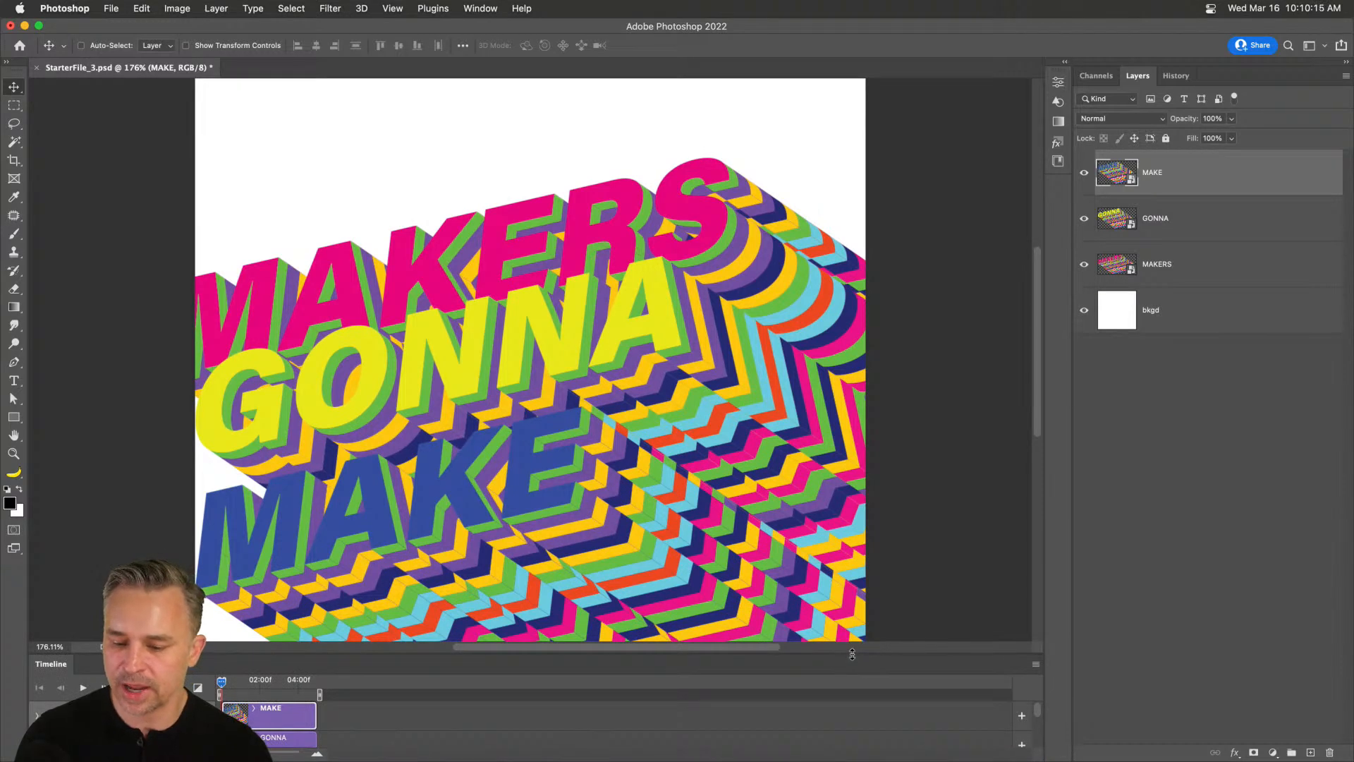
left_click_drag(852, 650, 849, 525)
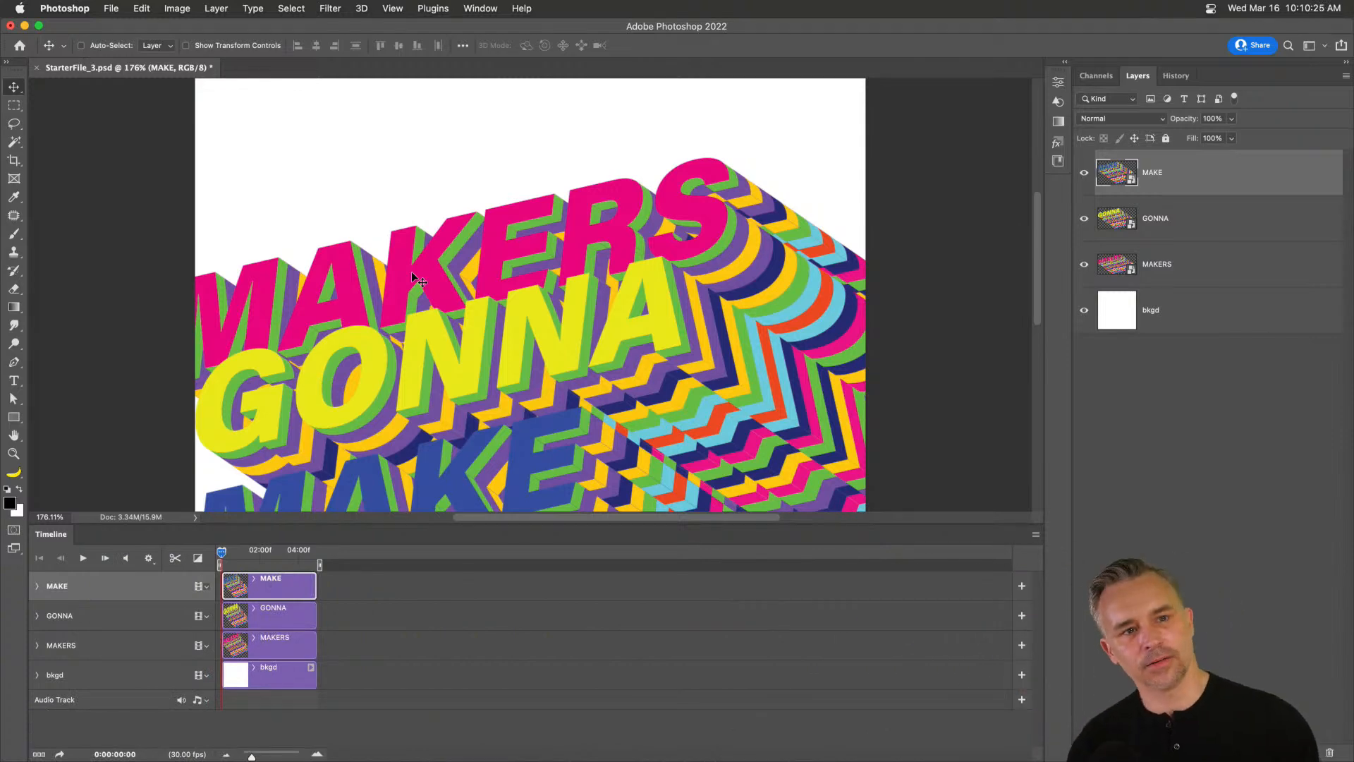
scroll(246, 362, "down", 5)
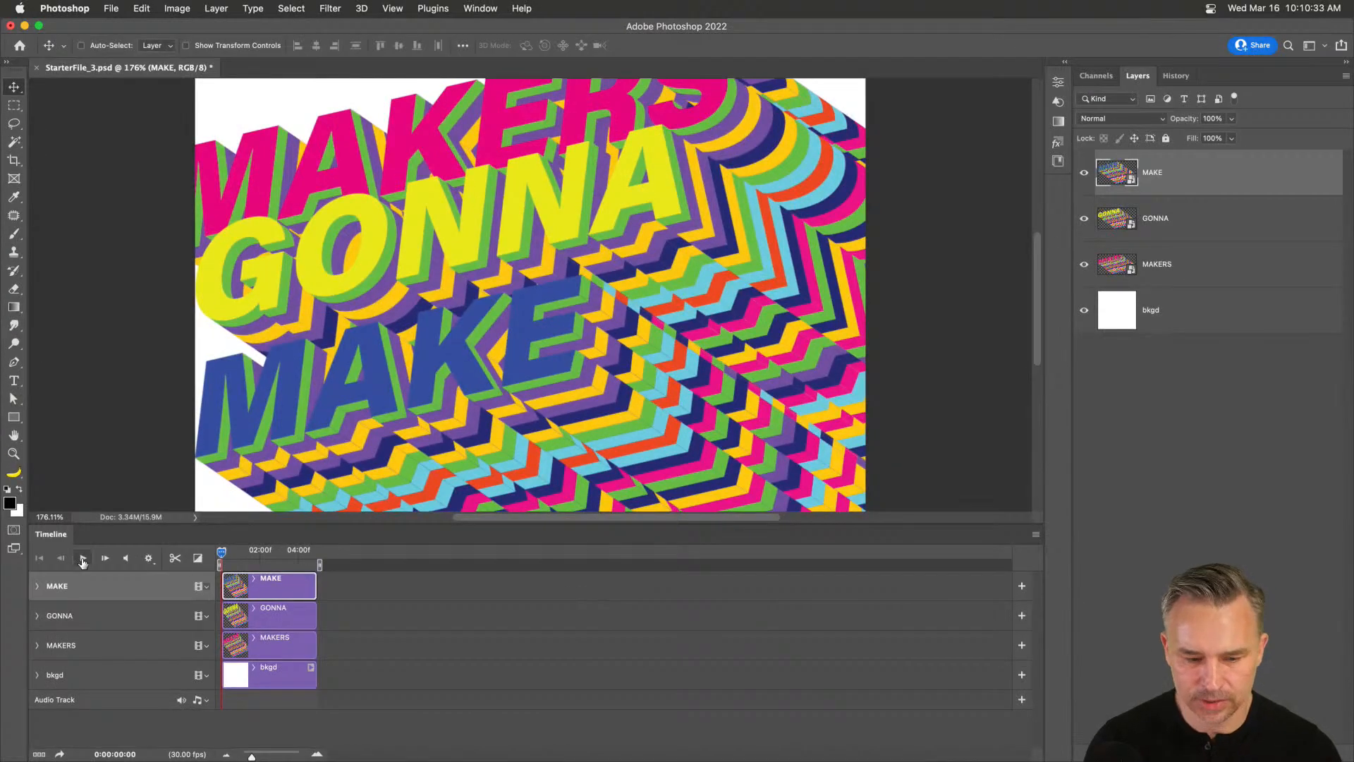
Look through the Timeline panel options and display options, closing them unchanged.
left_click(1036, 534)
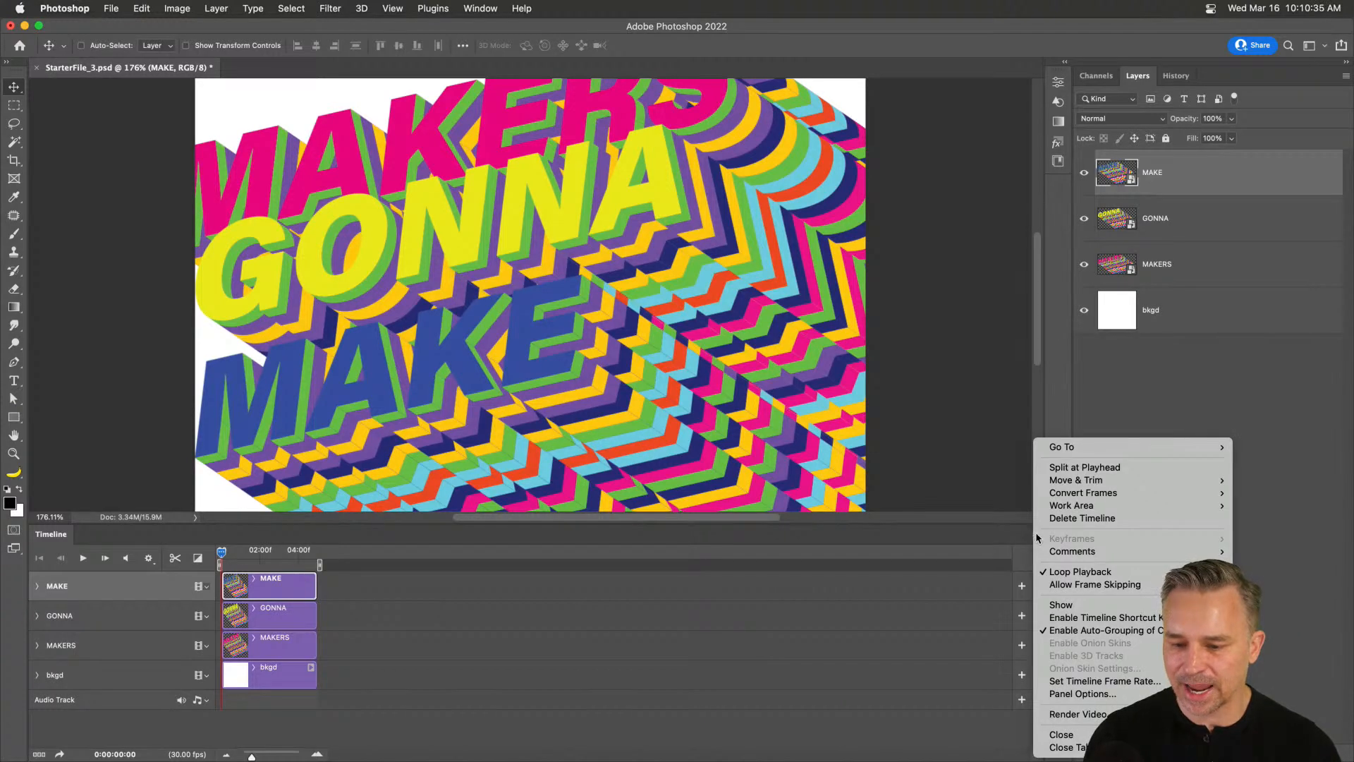
left_click(1144, 692)
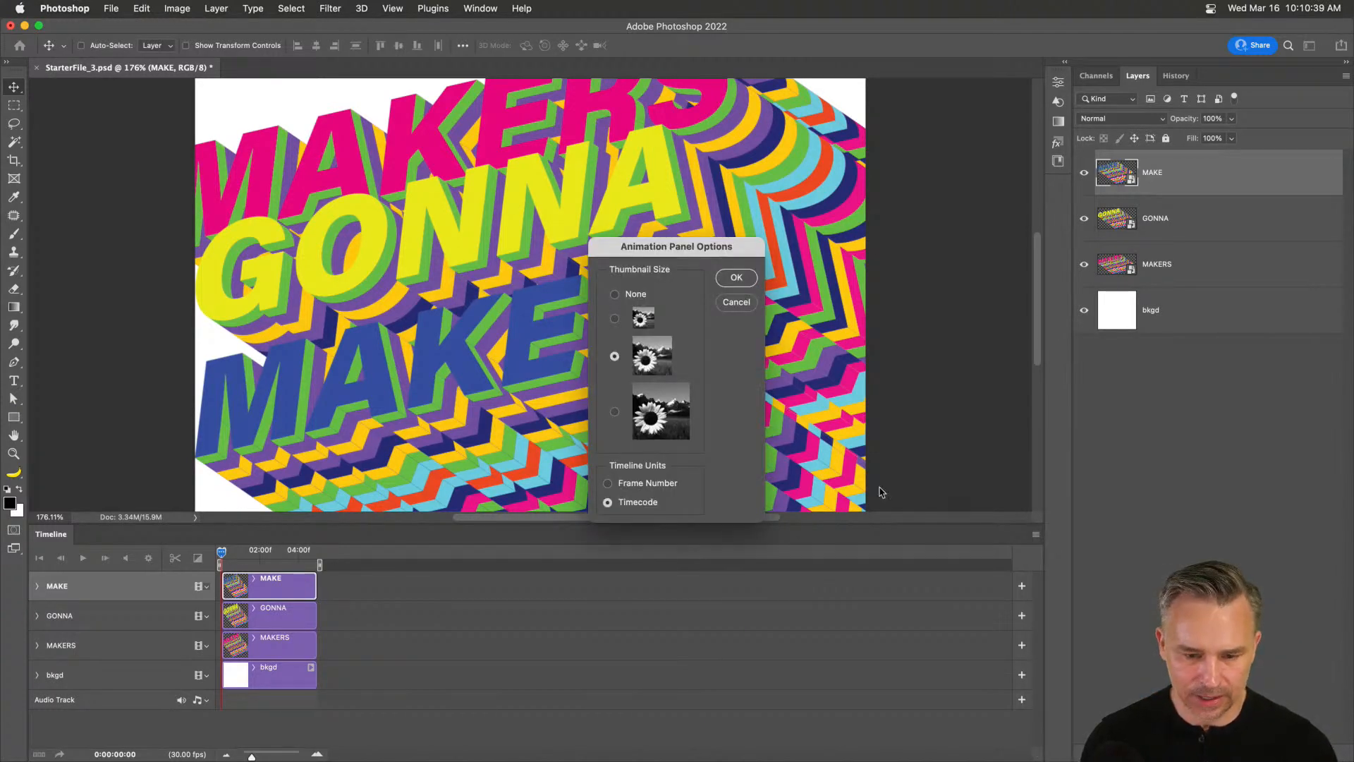
left_click(736, 302)
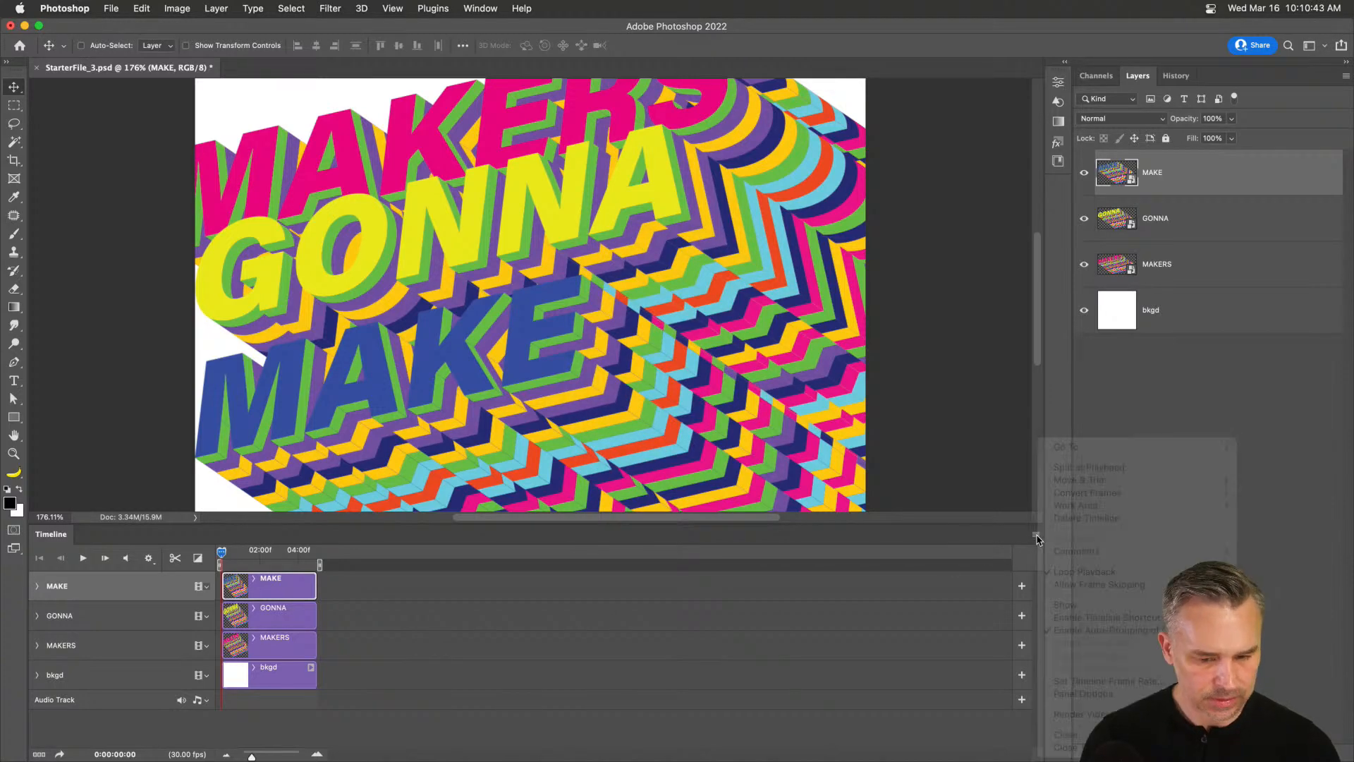
left_click(1035, 537)
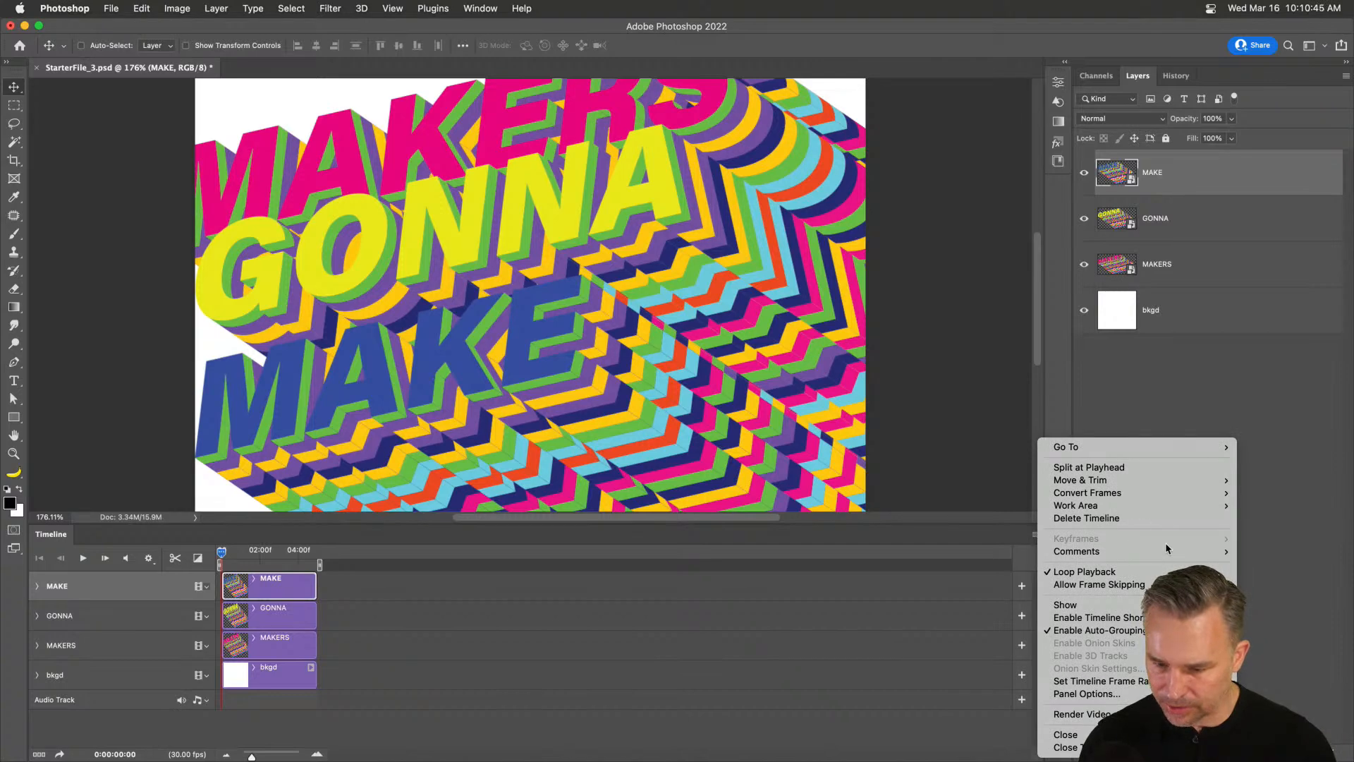
mouse_move(1202, 495)
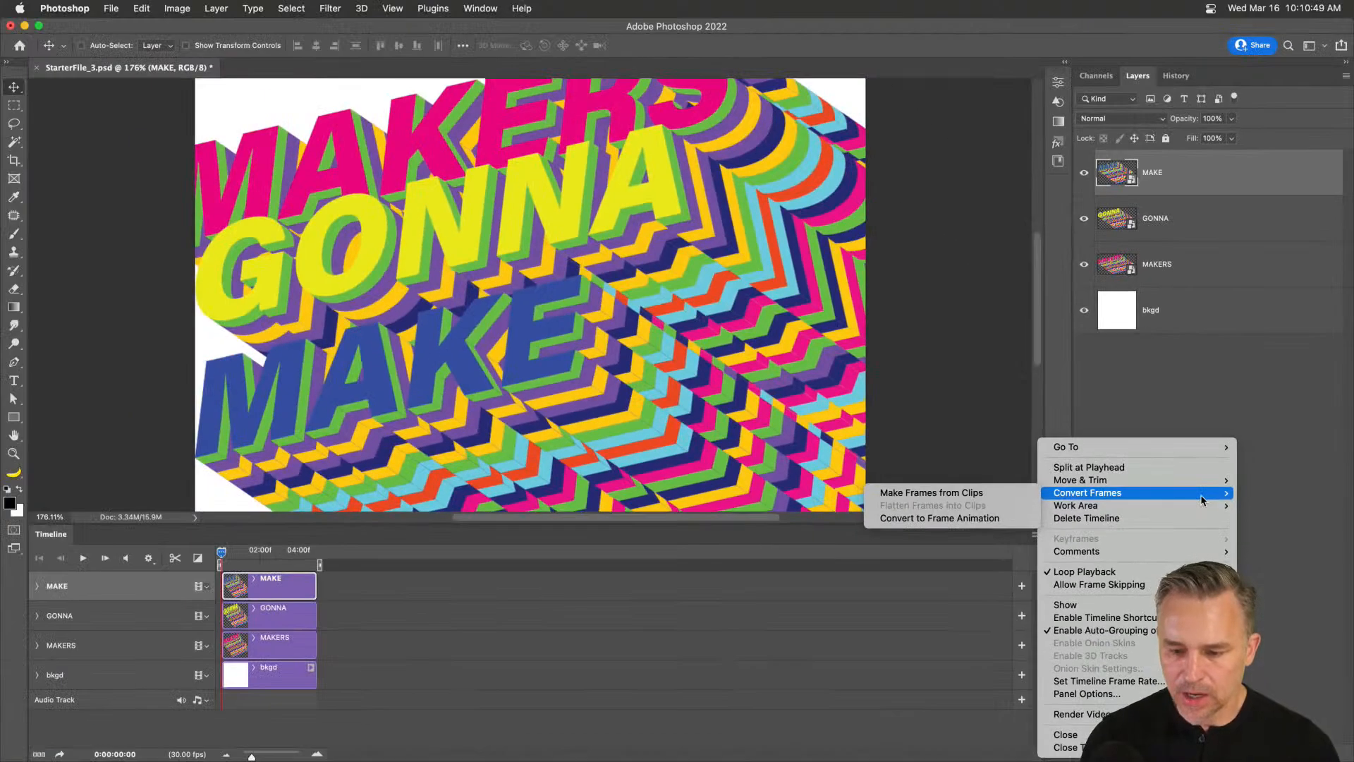
left_click(439, 646)
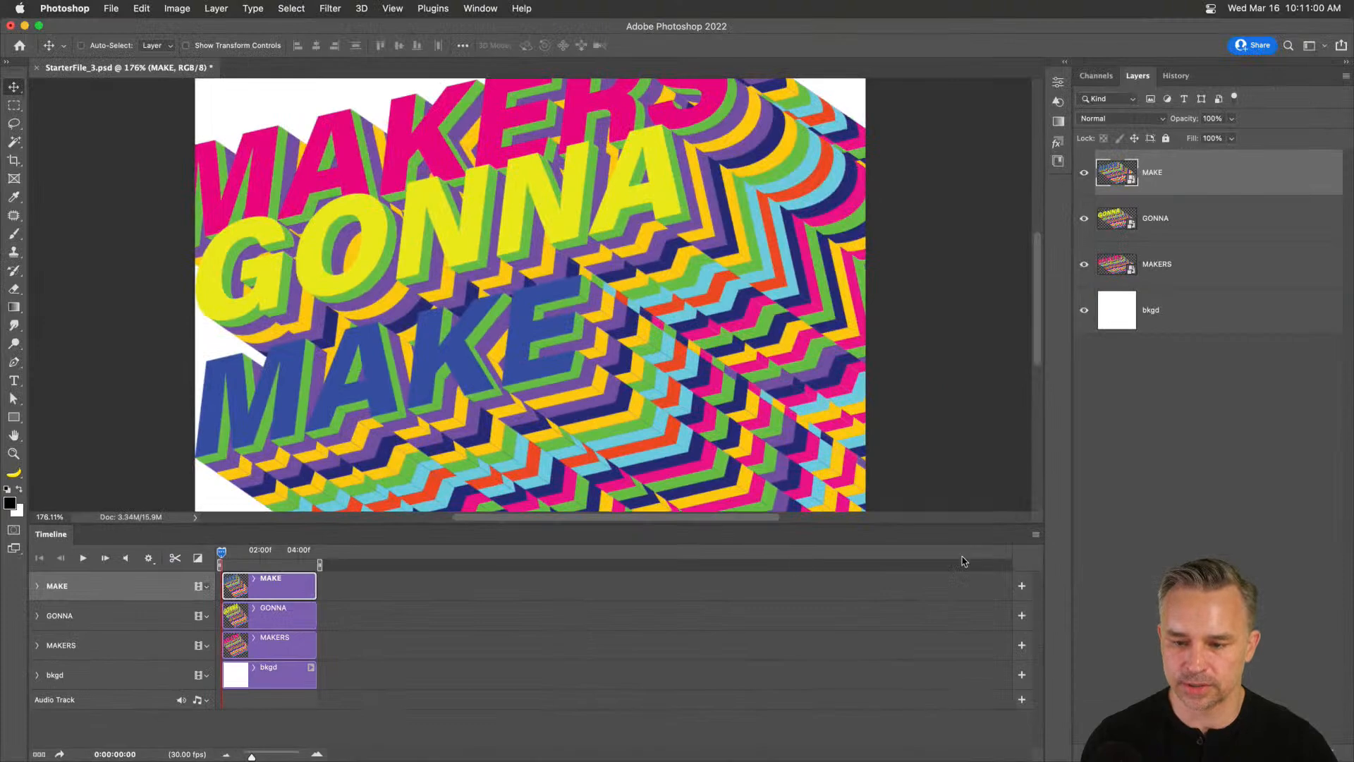
Confirm the timeline frame rate at 30 fps via Set Timeline Frame Rate.
left_click(1035, 534)
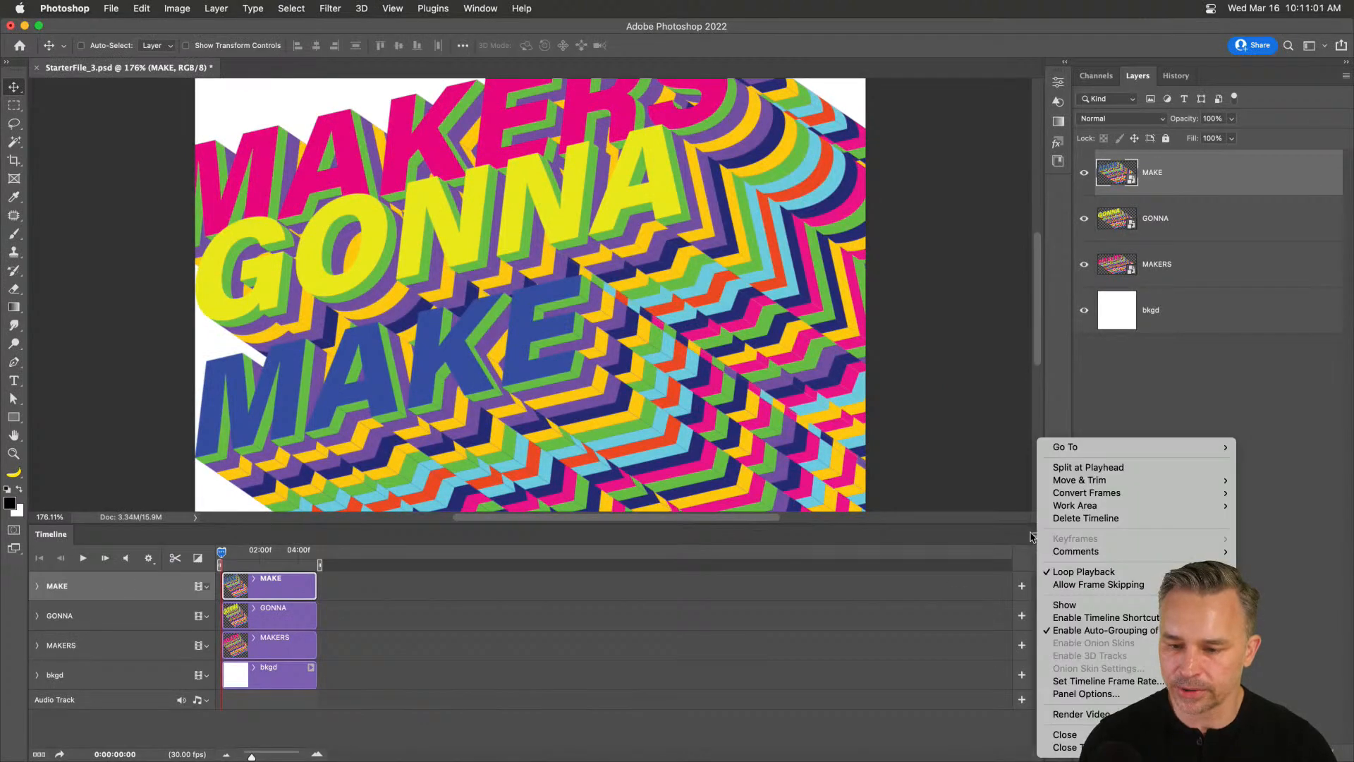
mouse_move(1162, 503)
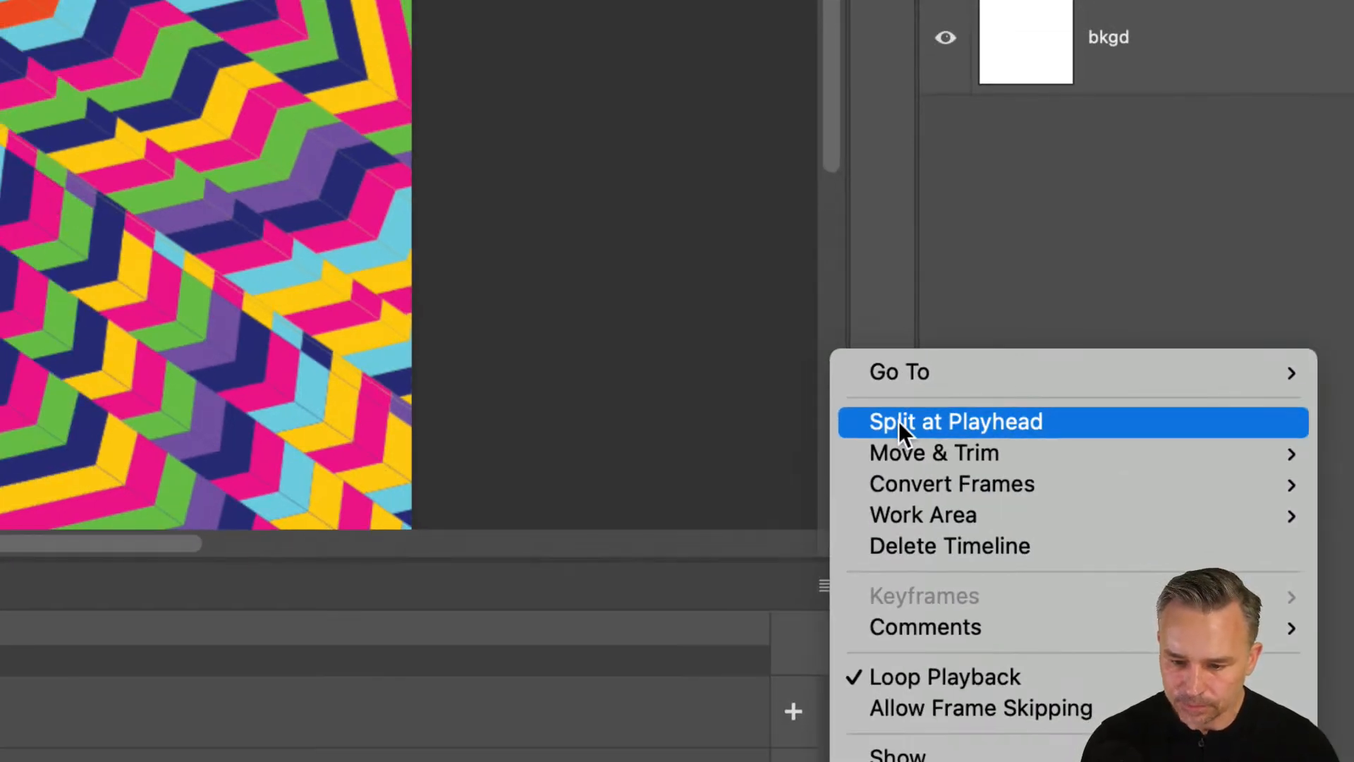
mouse_move(942, 514)
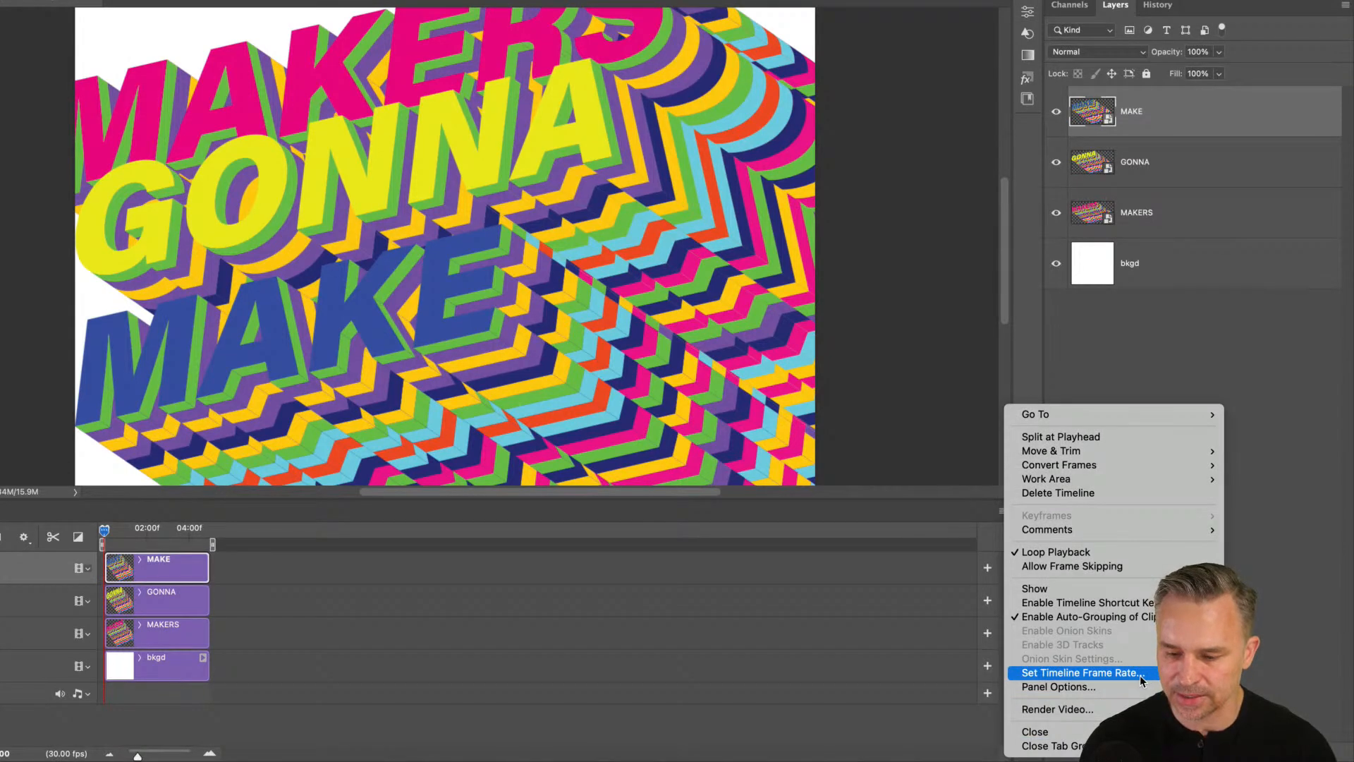
left_click(1141, 680)
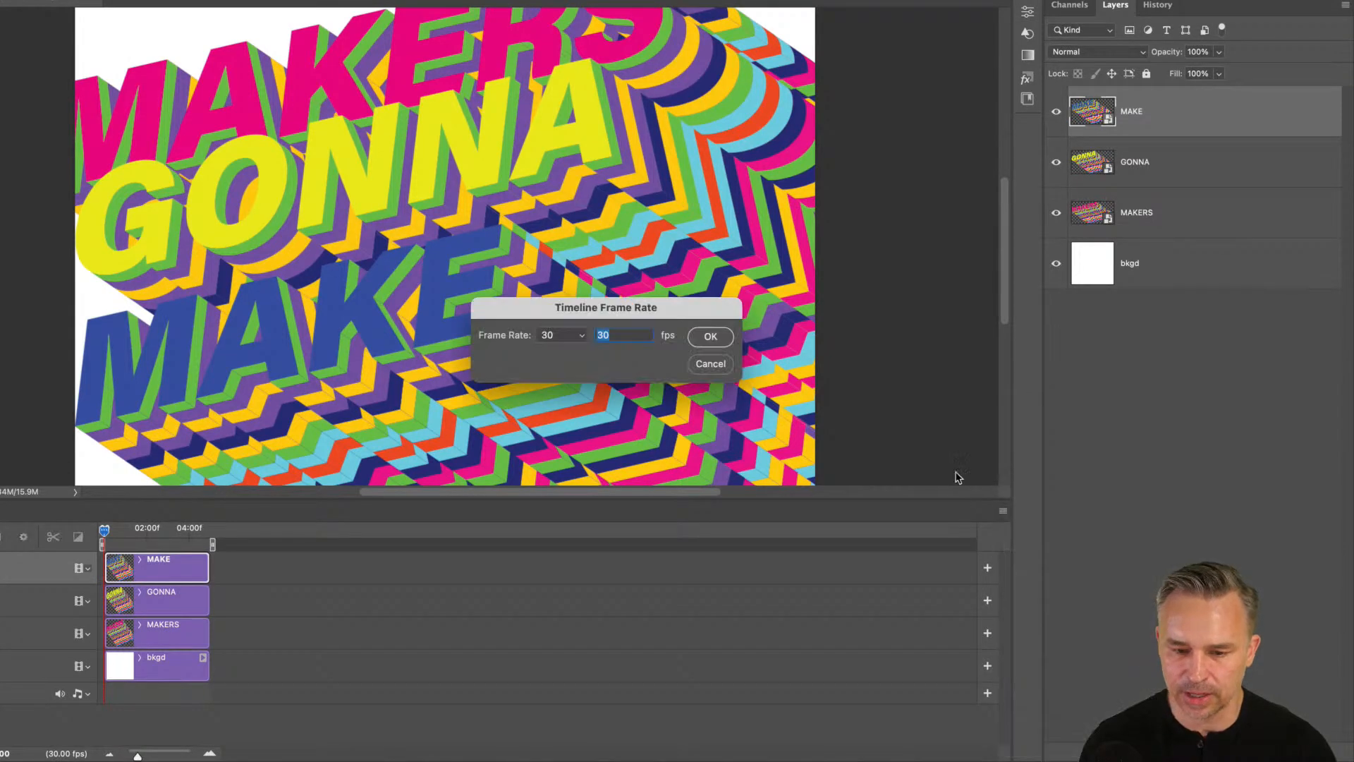
left_click(708, 337)
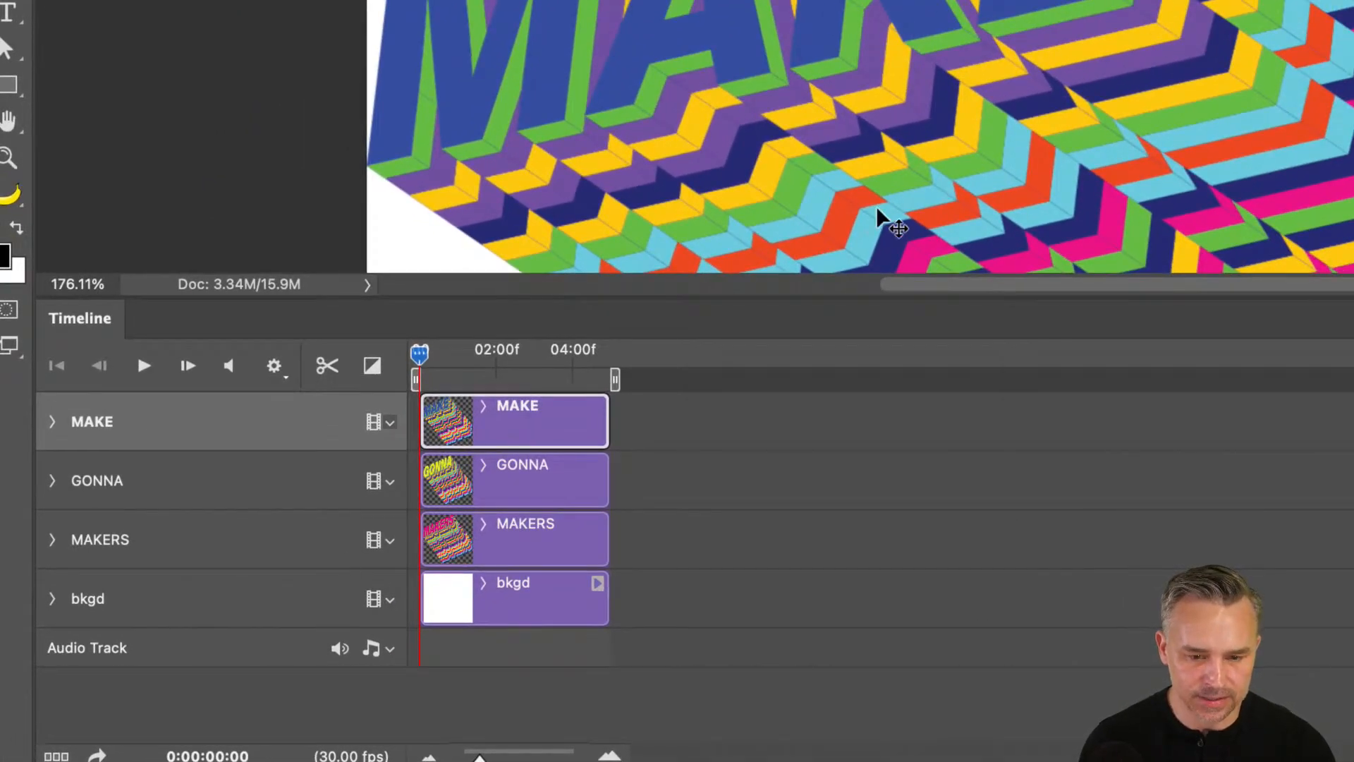
Preview playback, zoom the clips to fill the timeline, reset the playhead to 0:00, and heighten the panel.
left_click(146, 368)
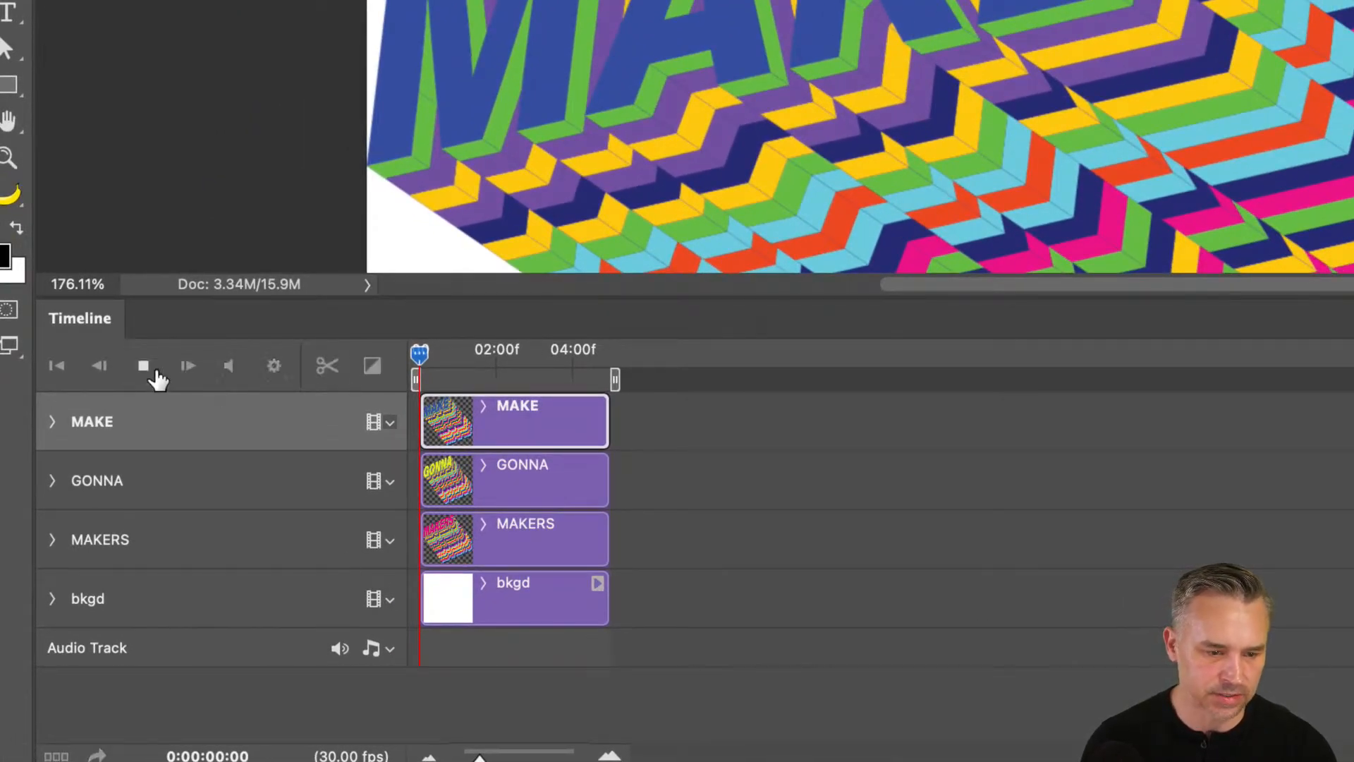
left_click(146, 369)
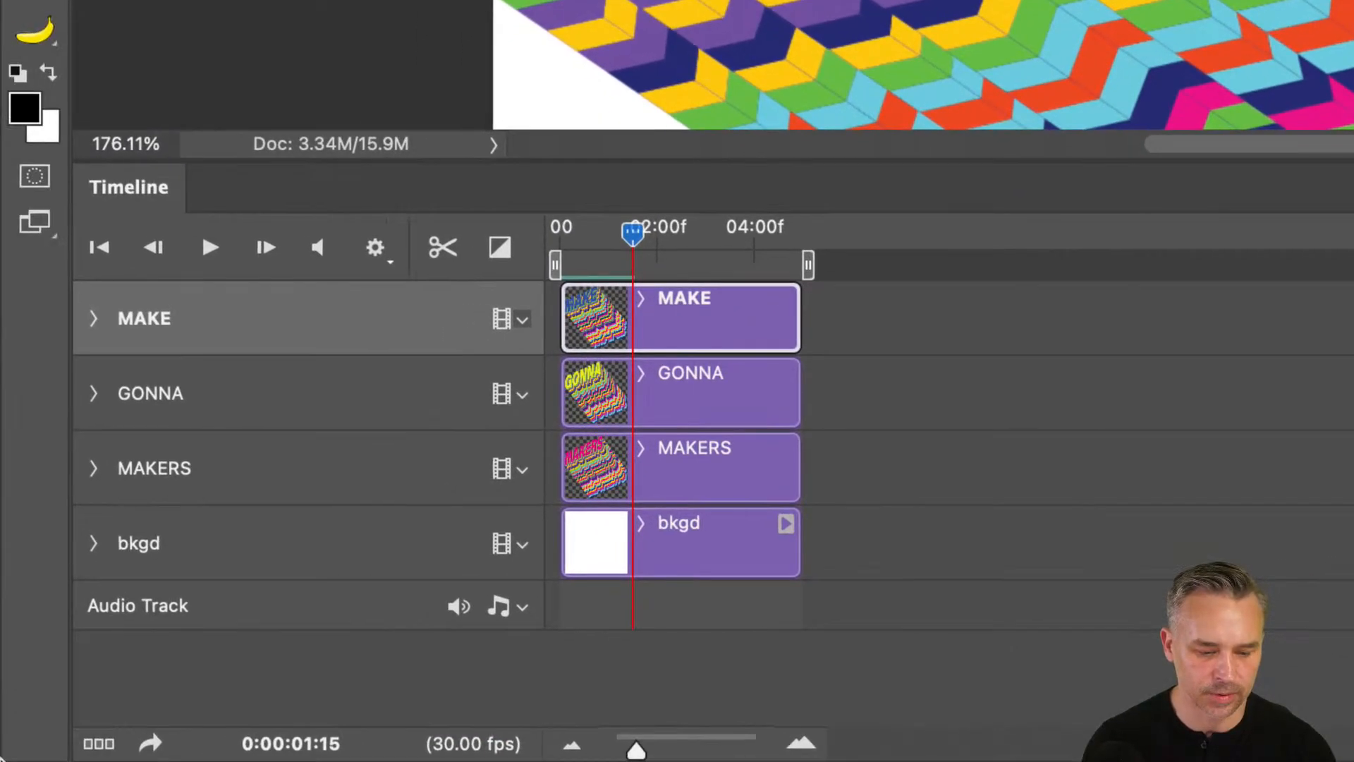
left_click_drag(637, 749, 666, 751)
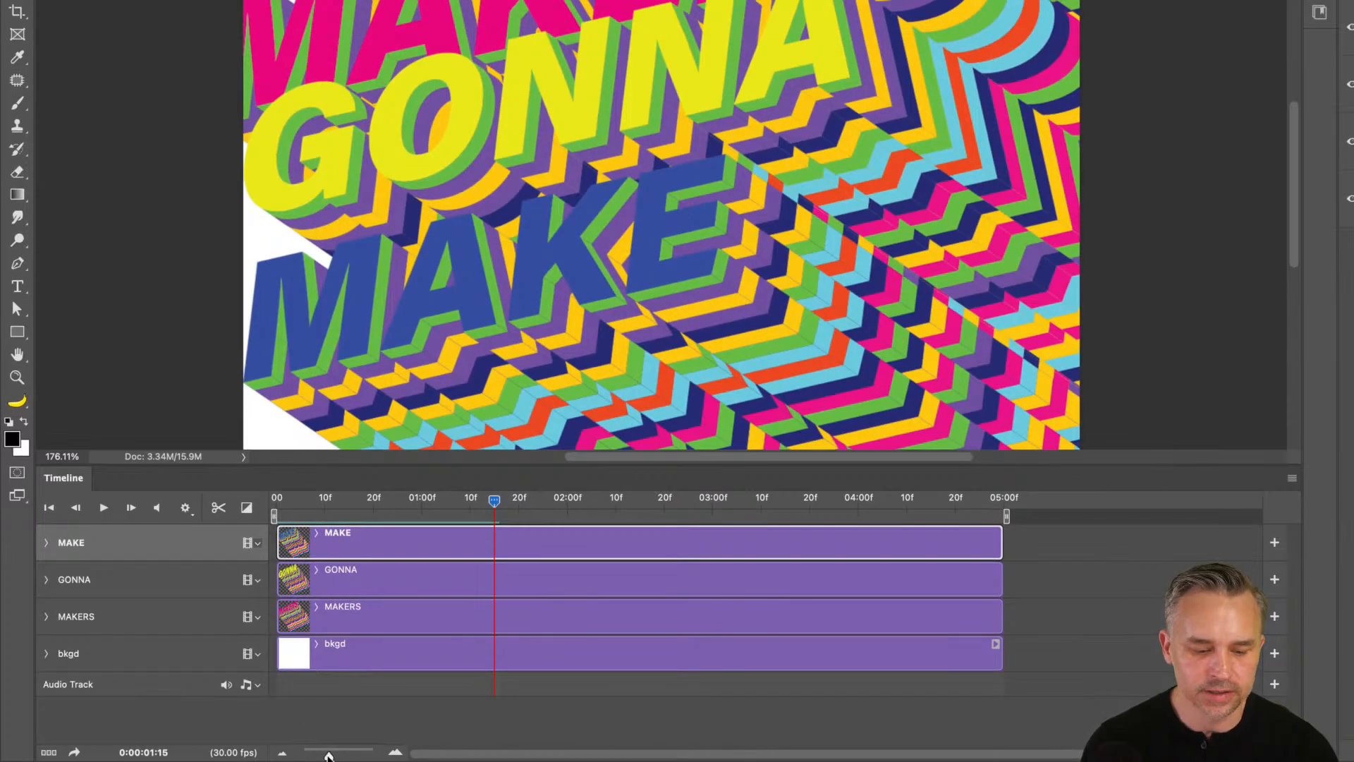
left_click_drag(329, 755, 331, 755)
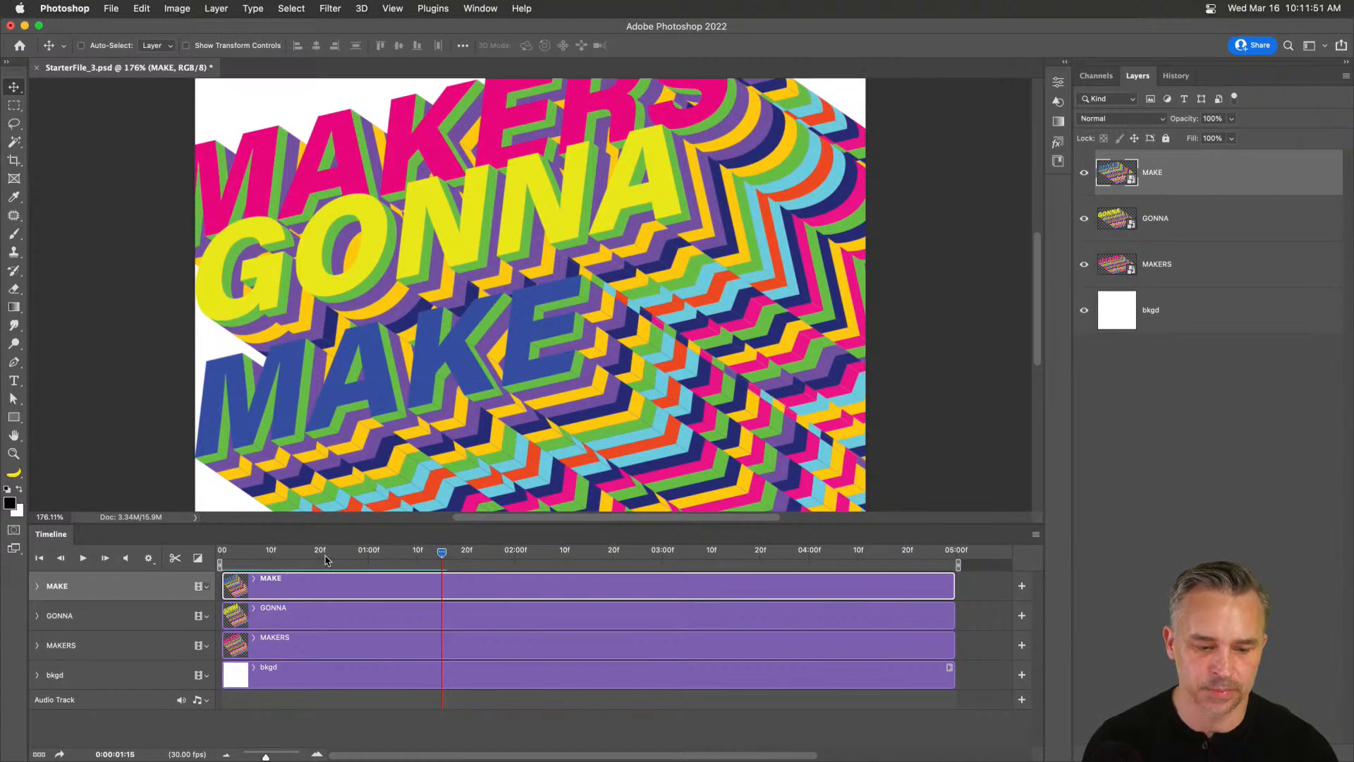
left_click_drag(325, 556, 203, 549)
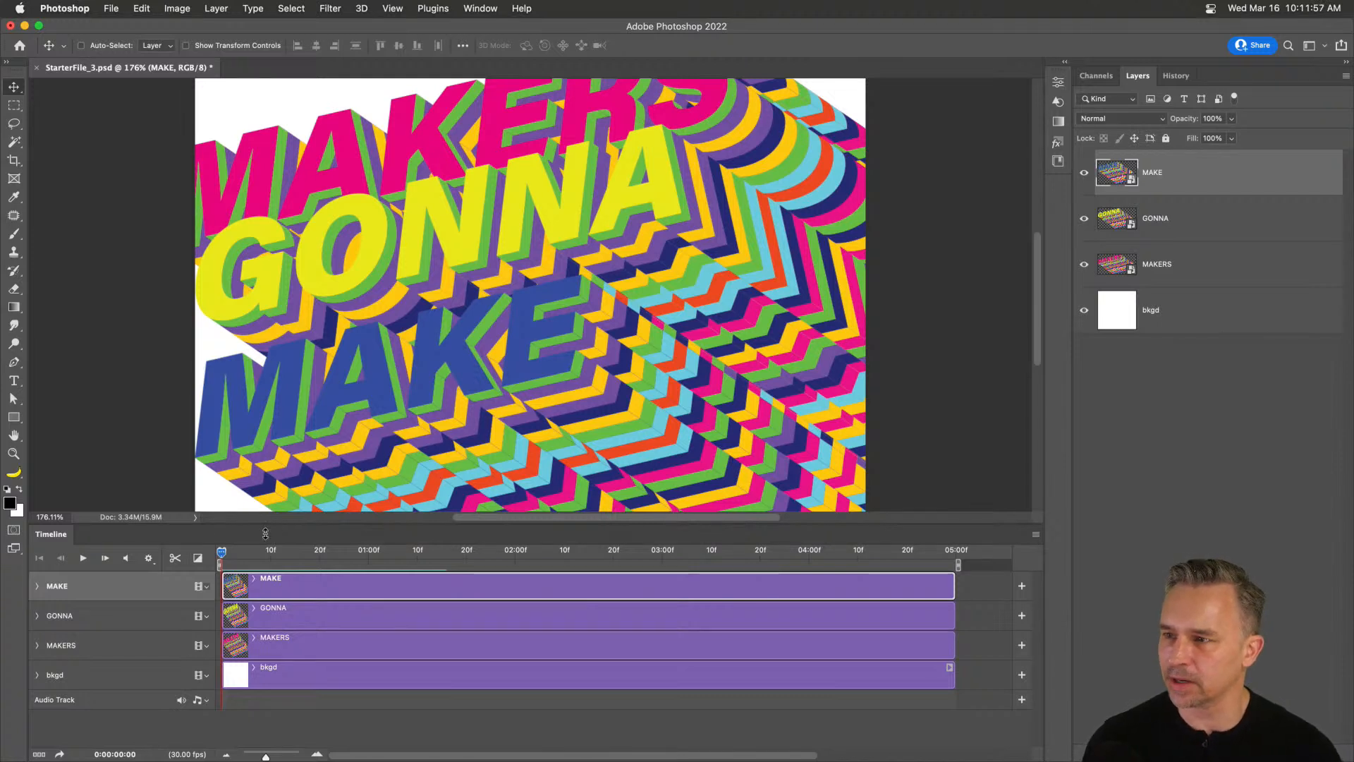
left_click_drag(349, 524, 356, 447)
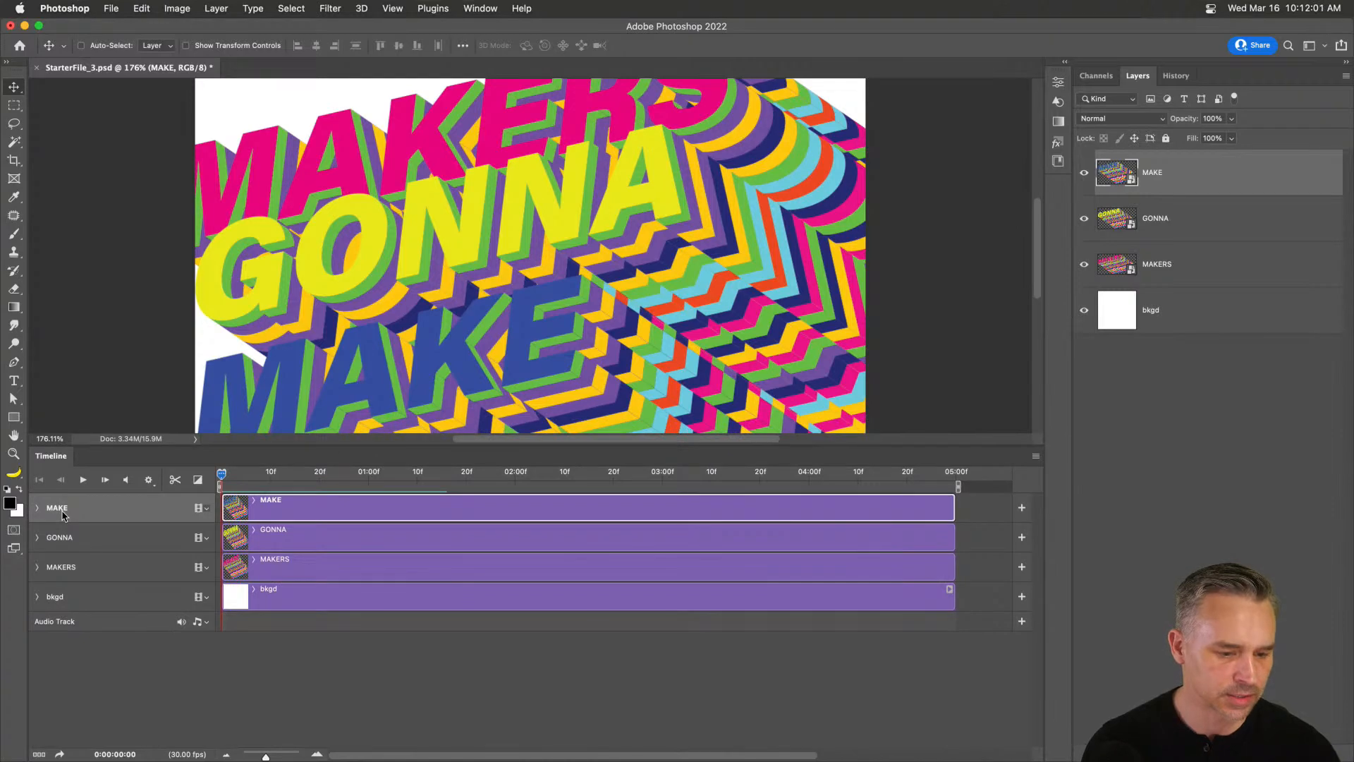
Expand the MAKERS track and add a Position keyframe at 0:00:02:15, then return to the start.
left_click(79, 579)
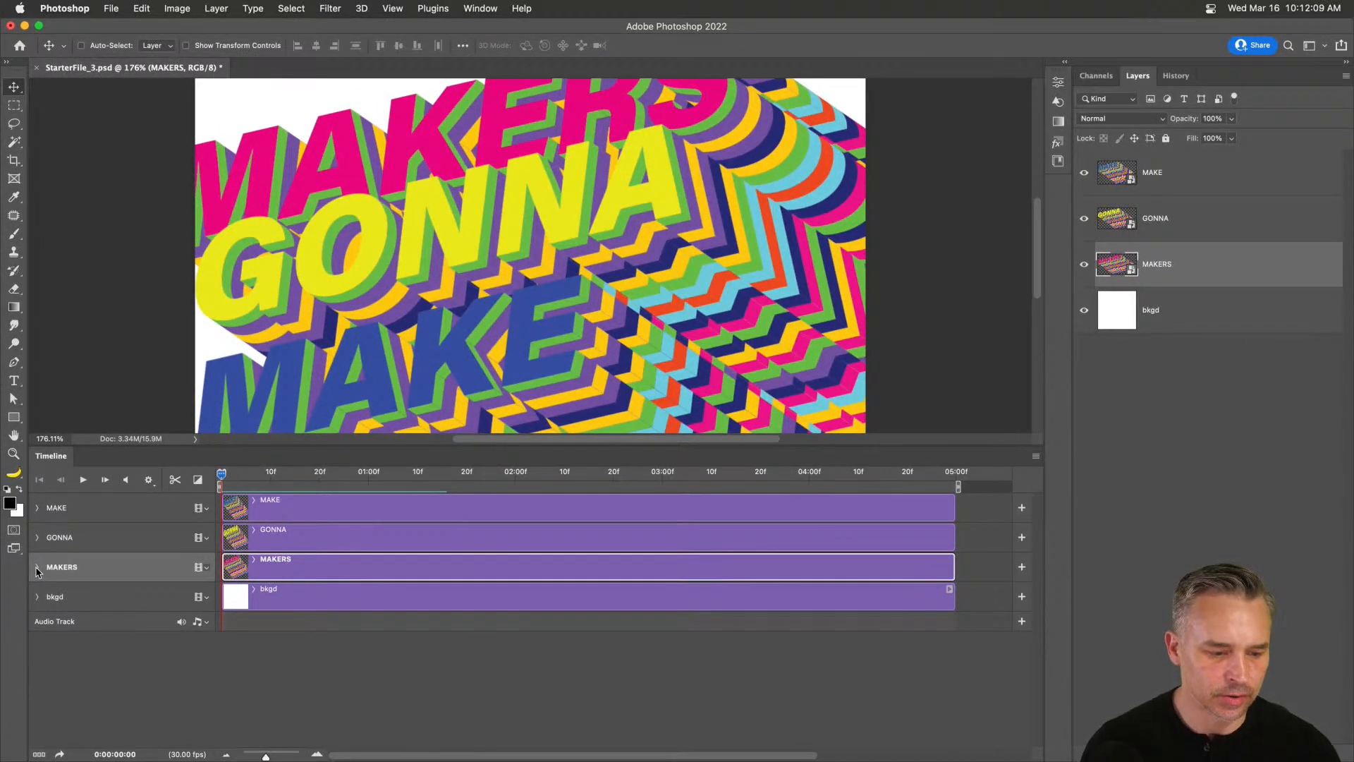
left_click(36, 567)
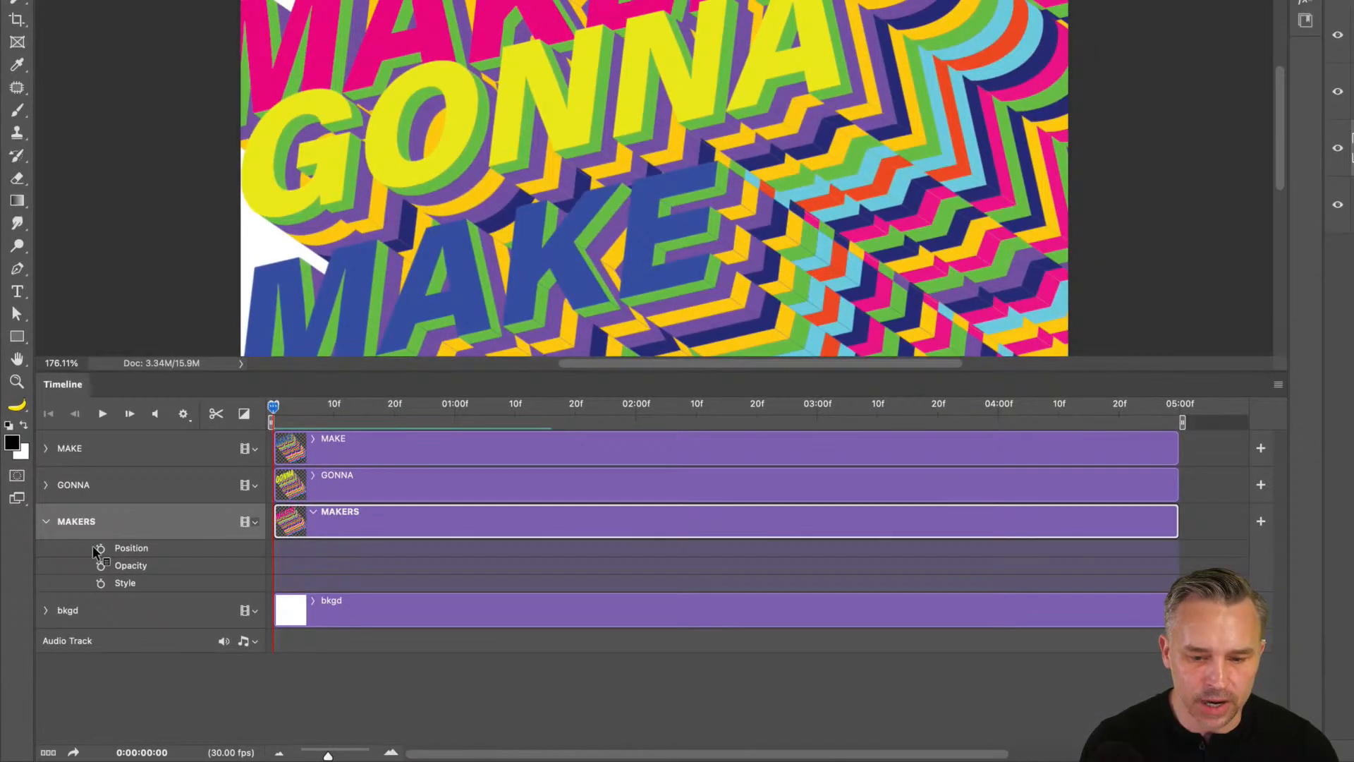
left_click_drag(273, 410, 709, 408)
left_click_drag(682, 452, 721, 471)
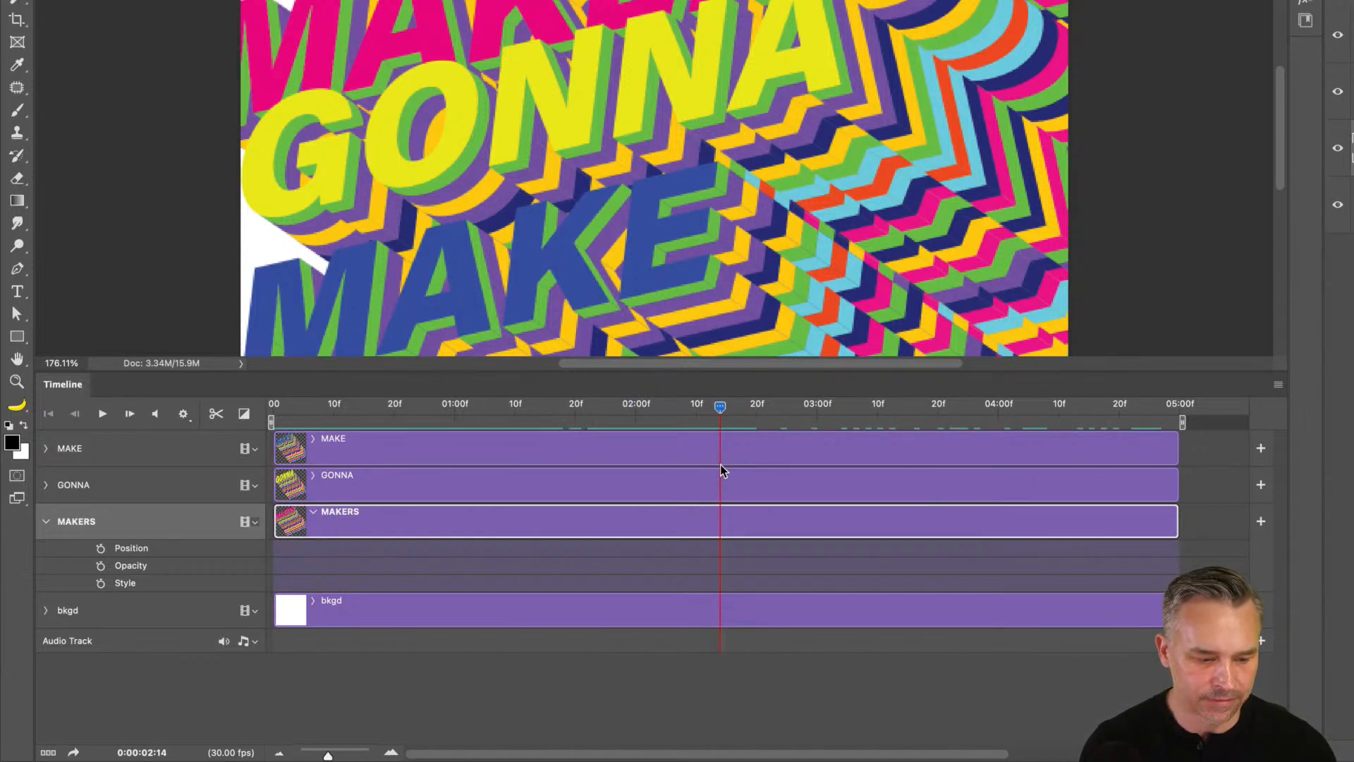
left_click_drag(720, 470, 728, 470)
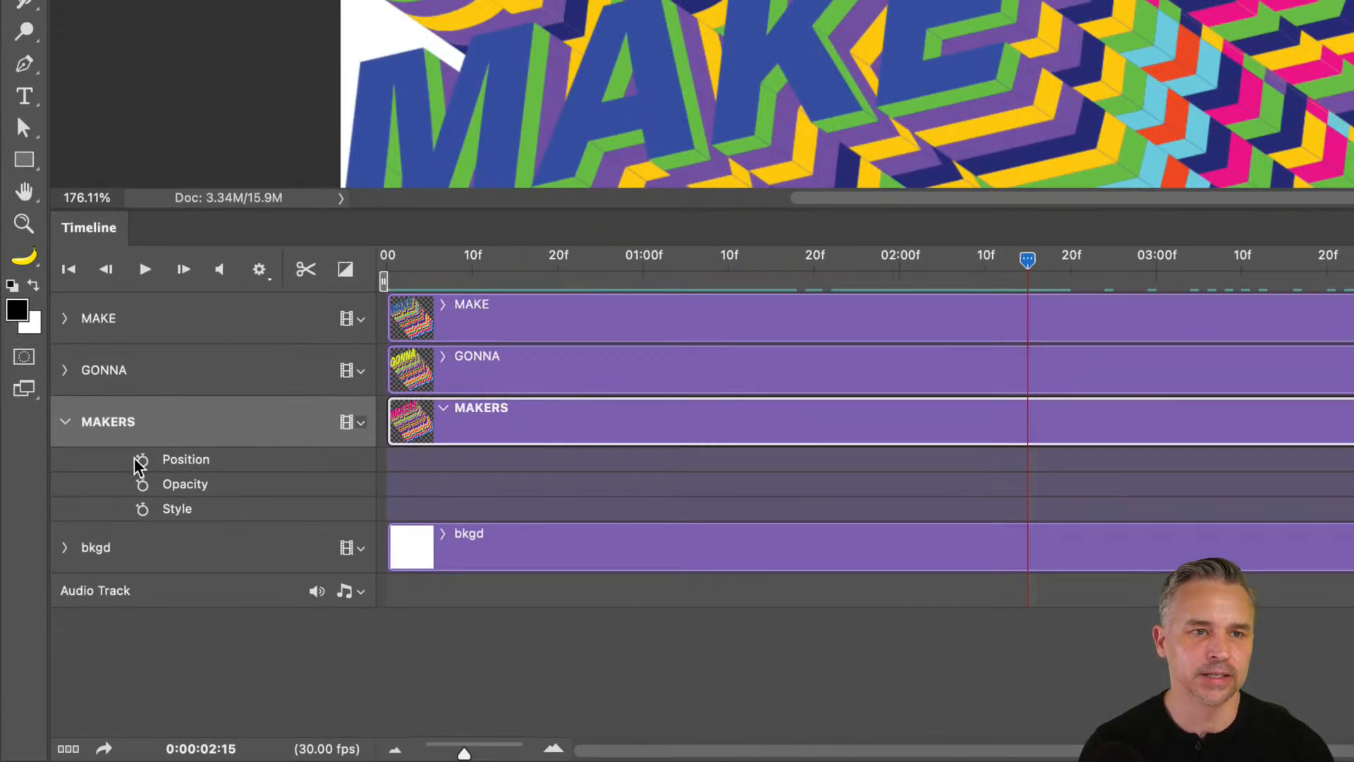
left_click(141, 461)
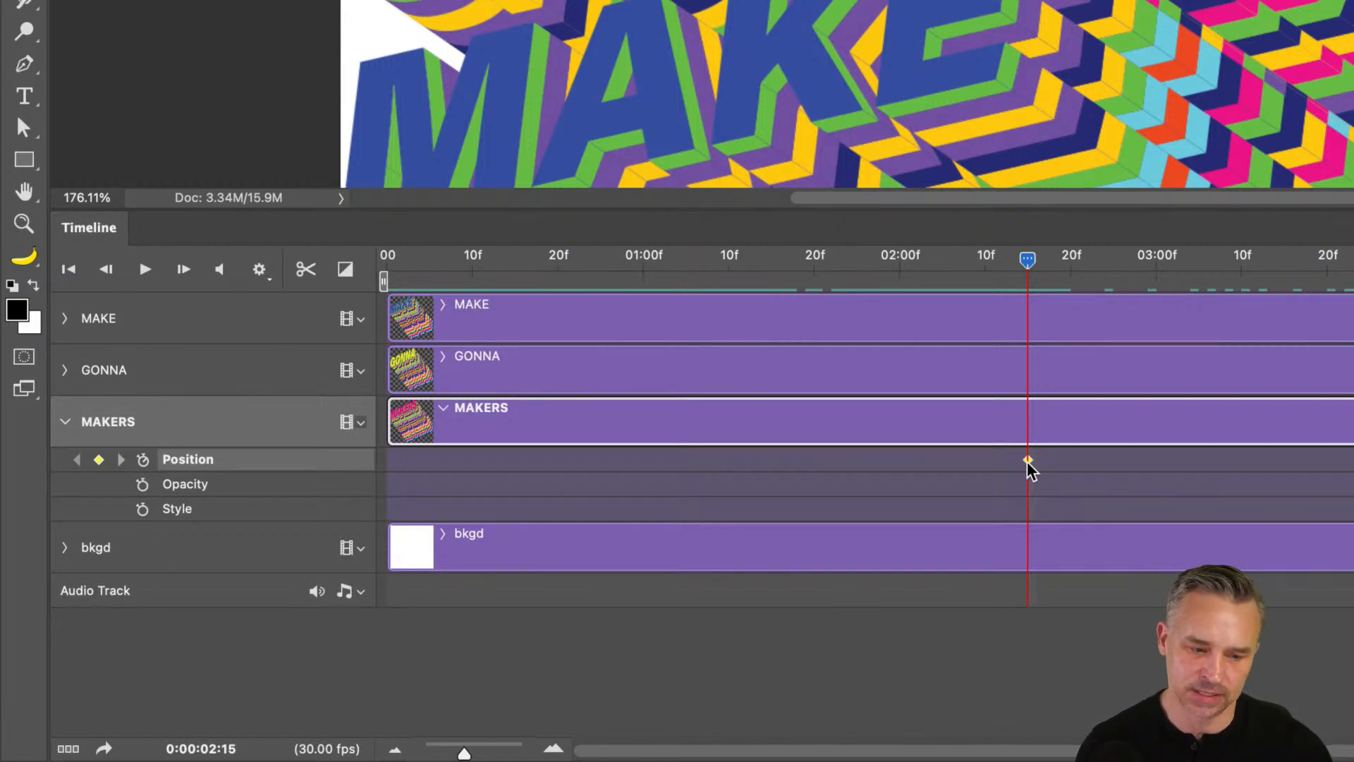
left_click_drag(700, 262, 310, 279)
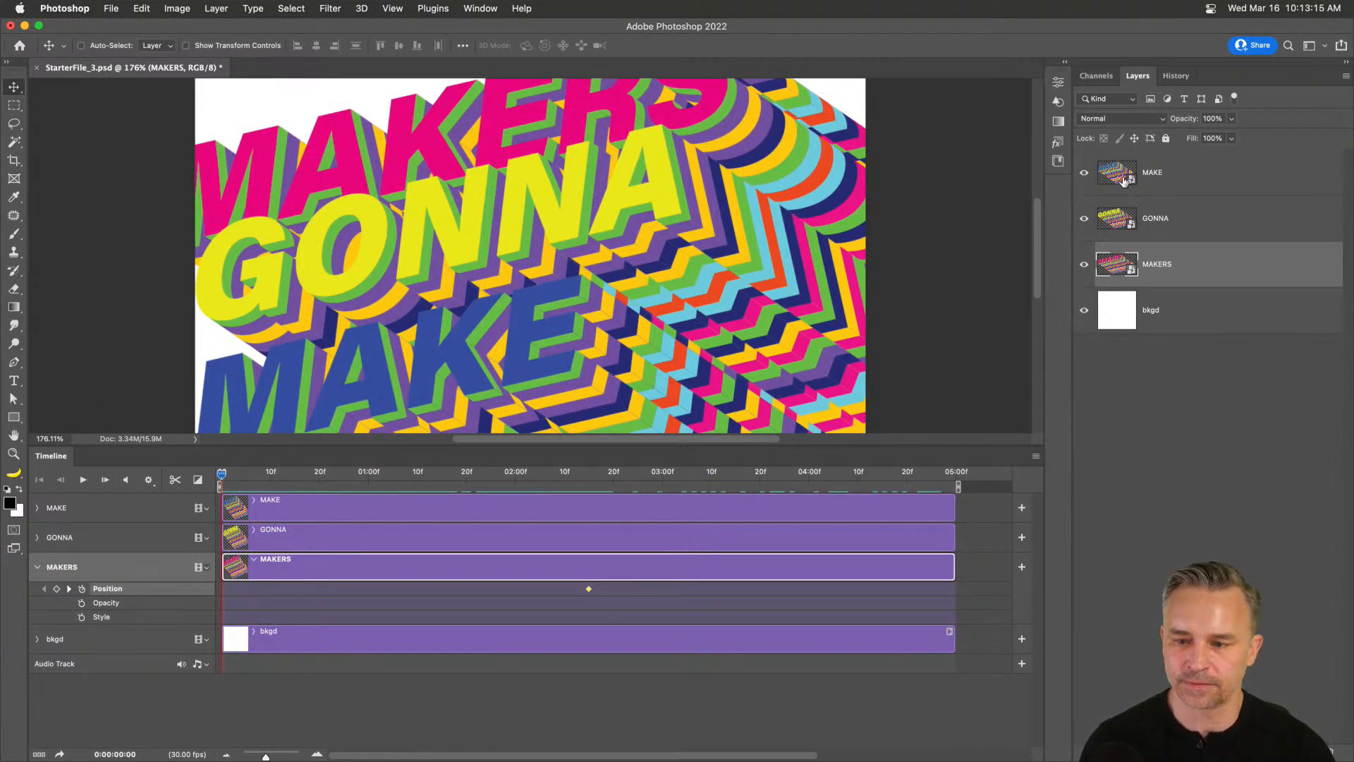
Hide MAKE and GONNA, and move MAKERS down-right off the canvas at the start frame.
left_click(1084, 173)
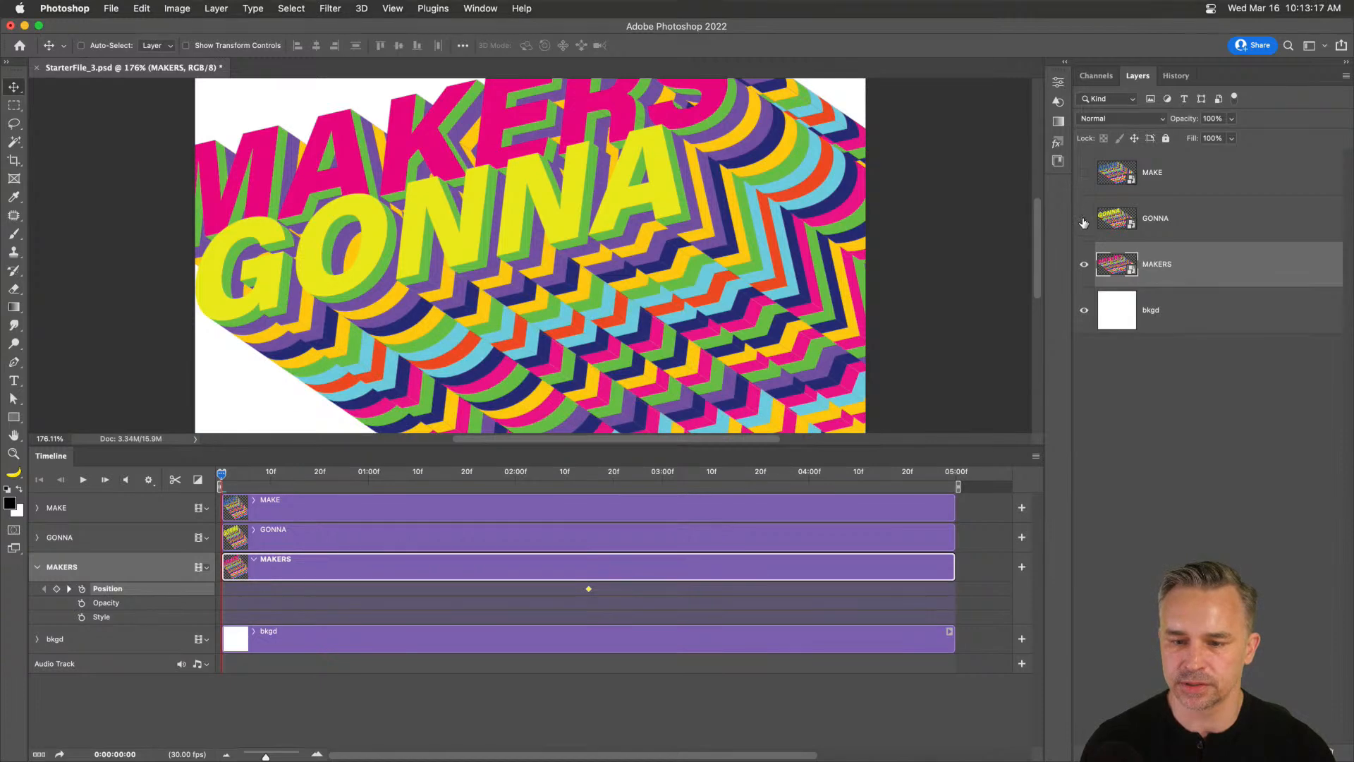
left_click(1084, 220)
scroll(458, 242, "up", 3)
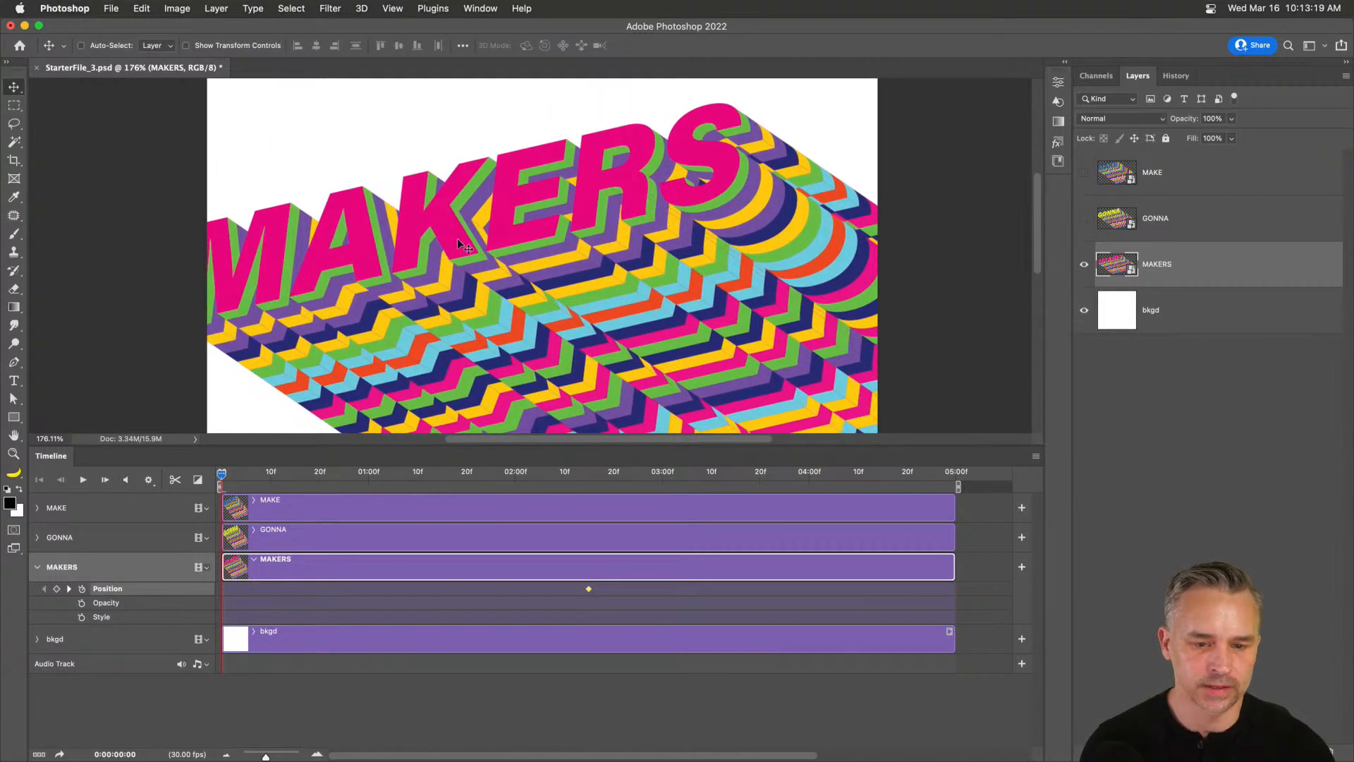
left_click_drag(337, 242, 700, 399)
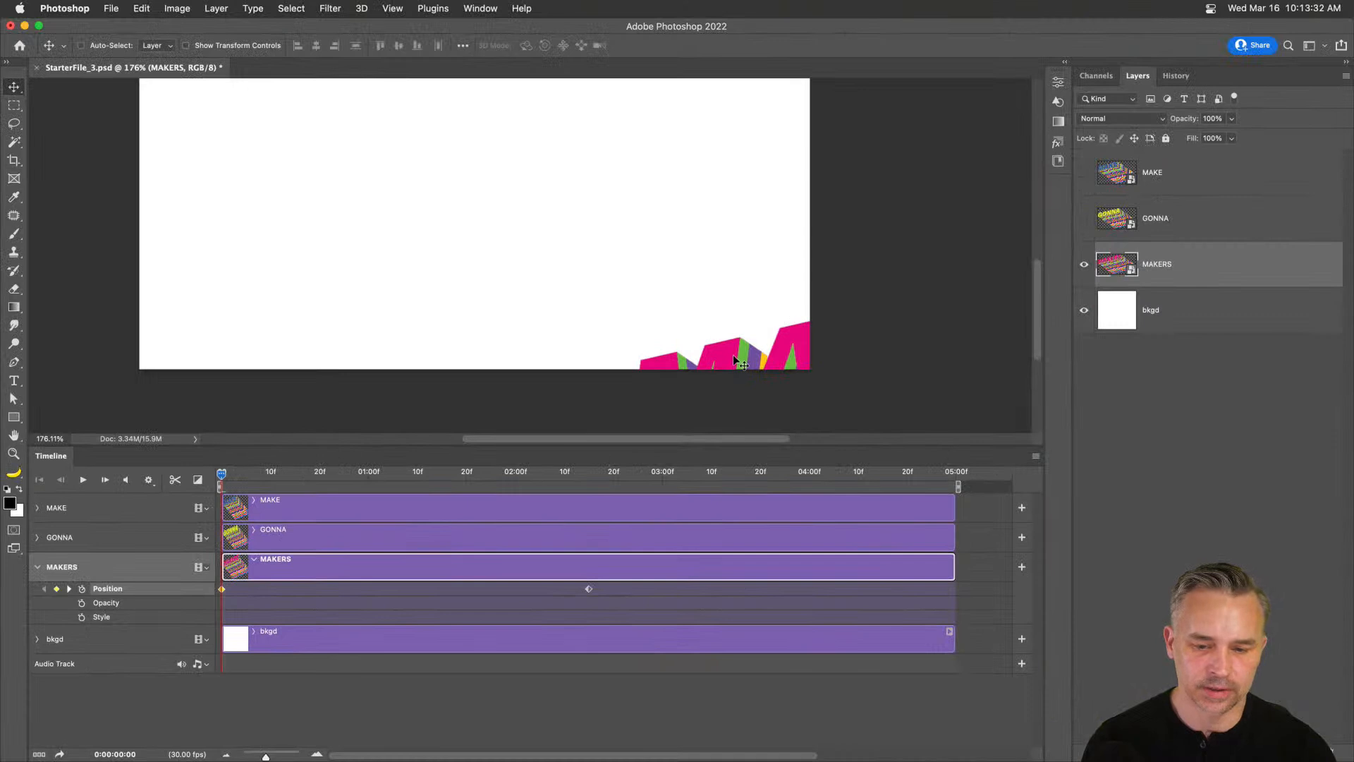
left_click_drag(727, 356, 759, 383)
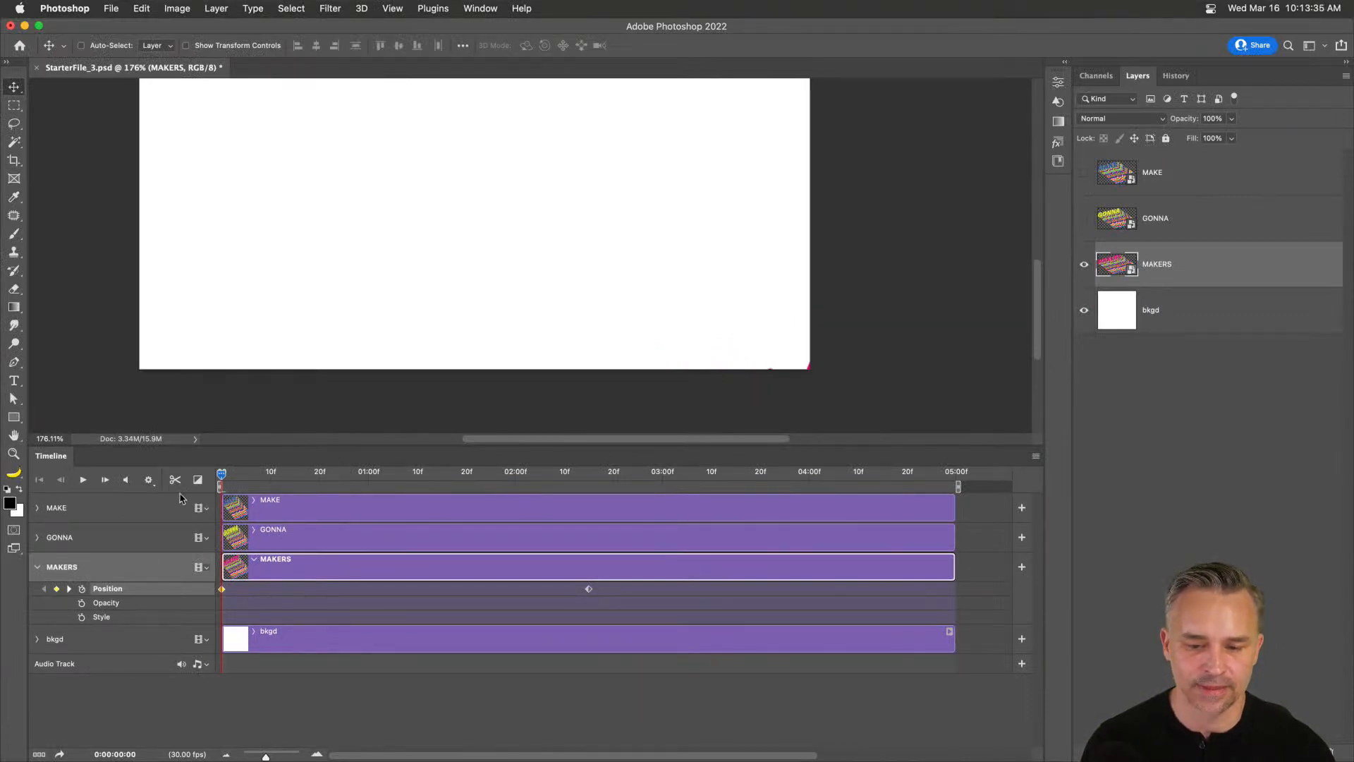
Play and scrub to check MAKERS sliding in to its 2:15 keyframe, ending on the last frame.
left_click_drag(223, 475, 545, 487)
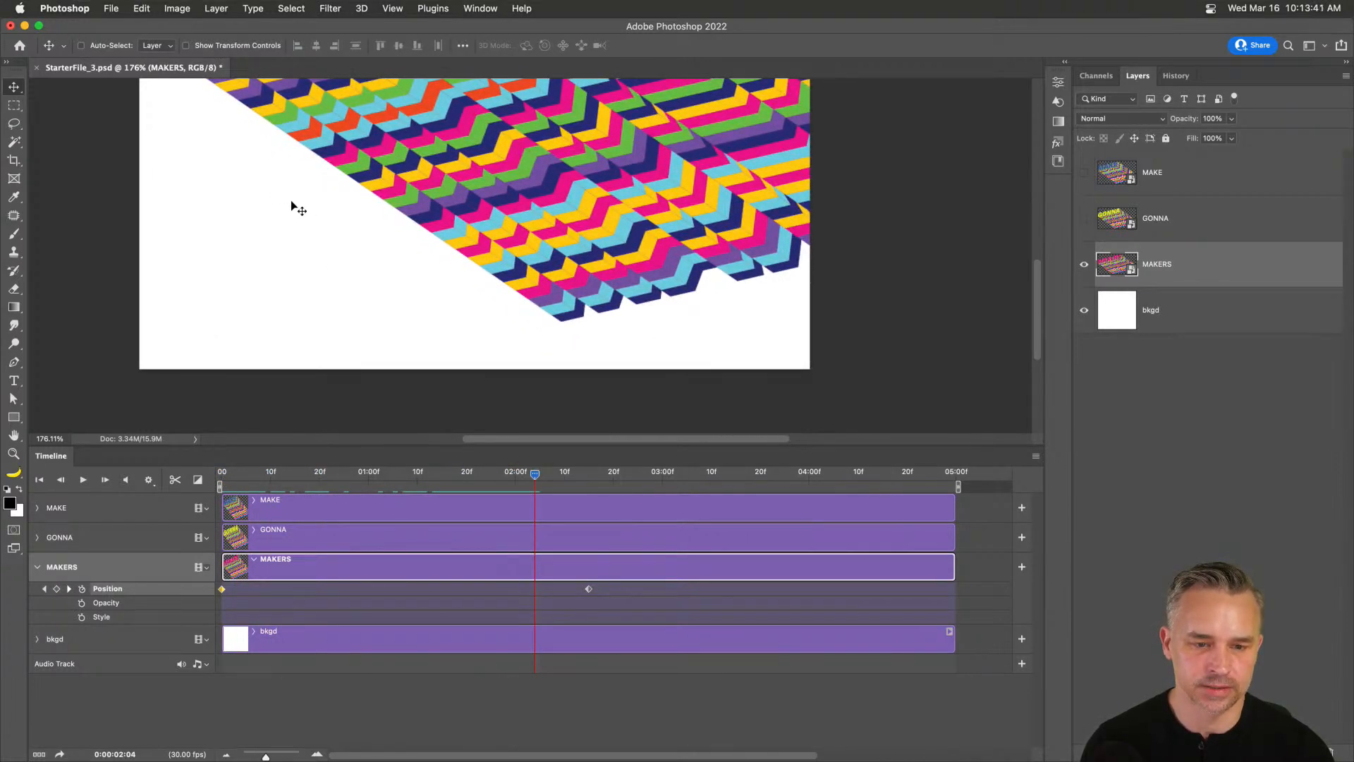
scroll(293, 206, "up", 5)
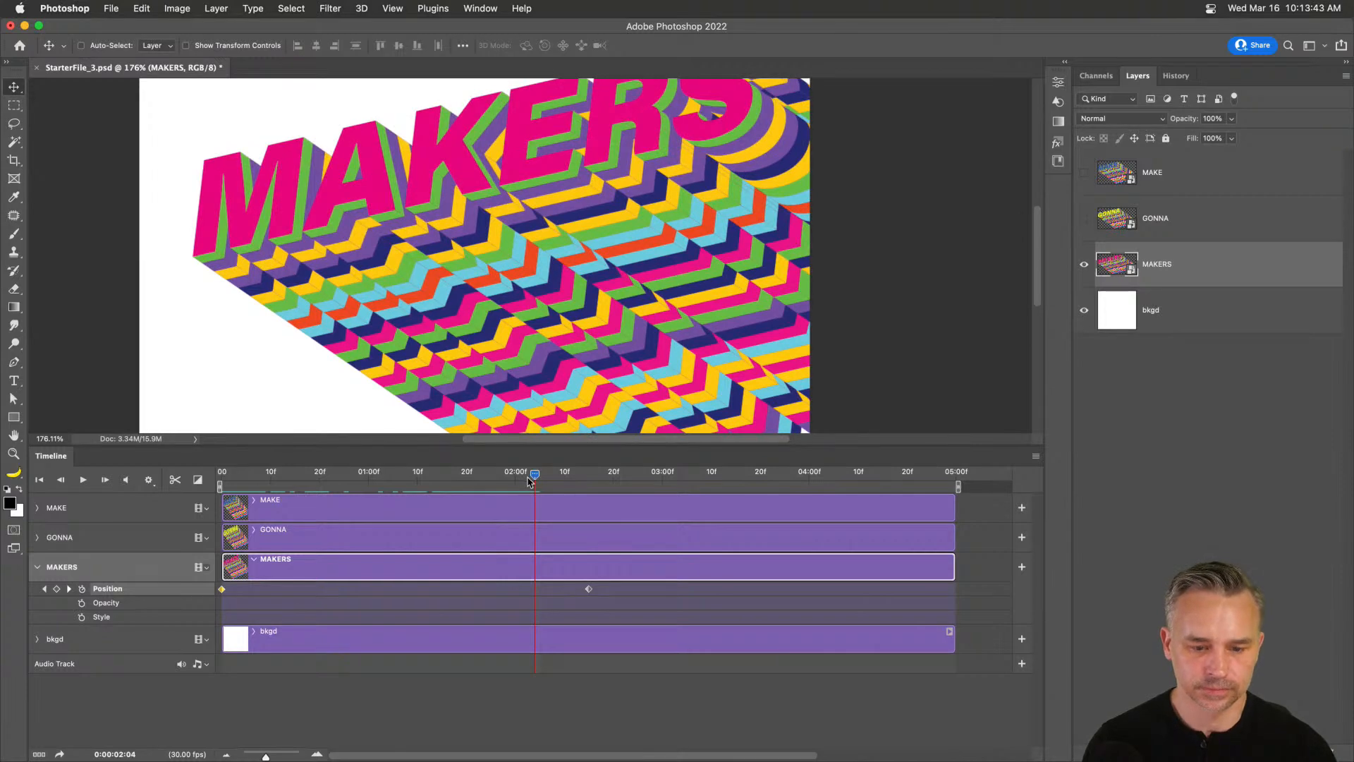
key("space")
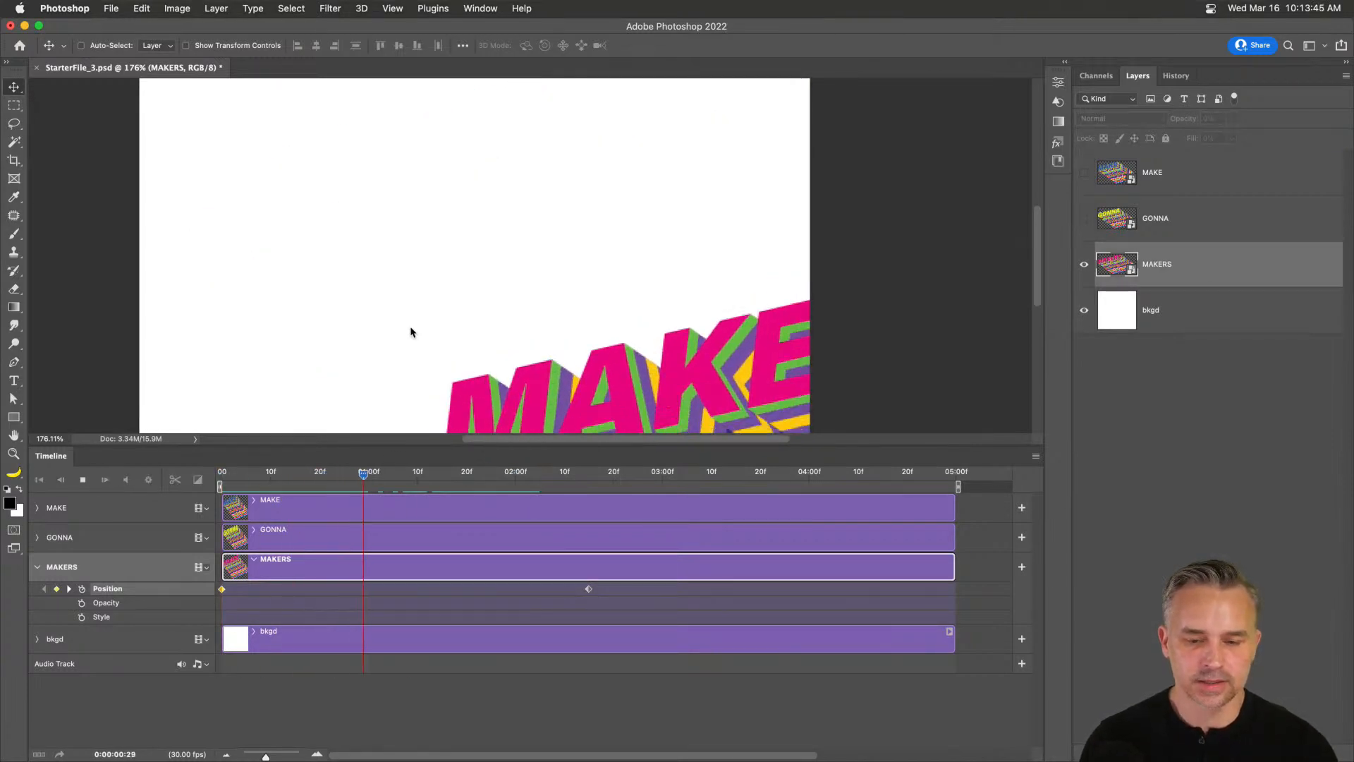
key("space")
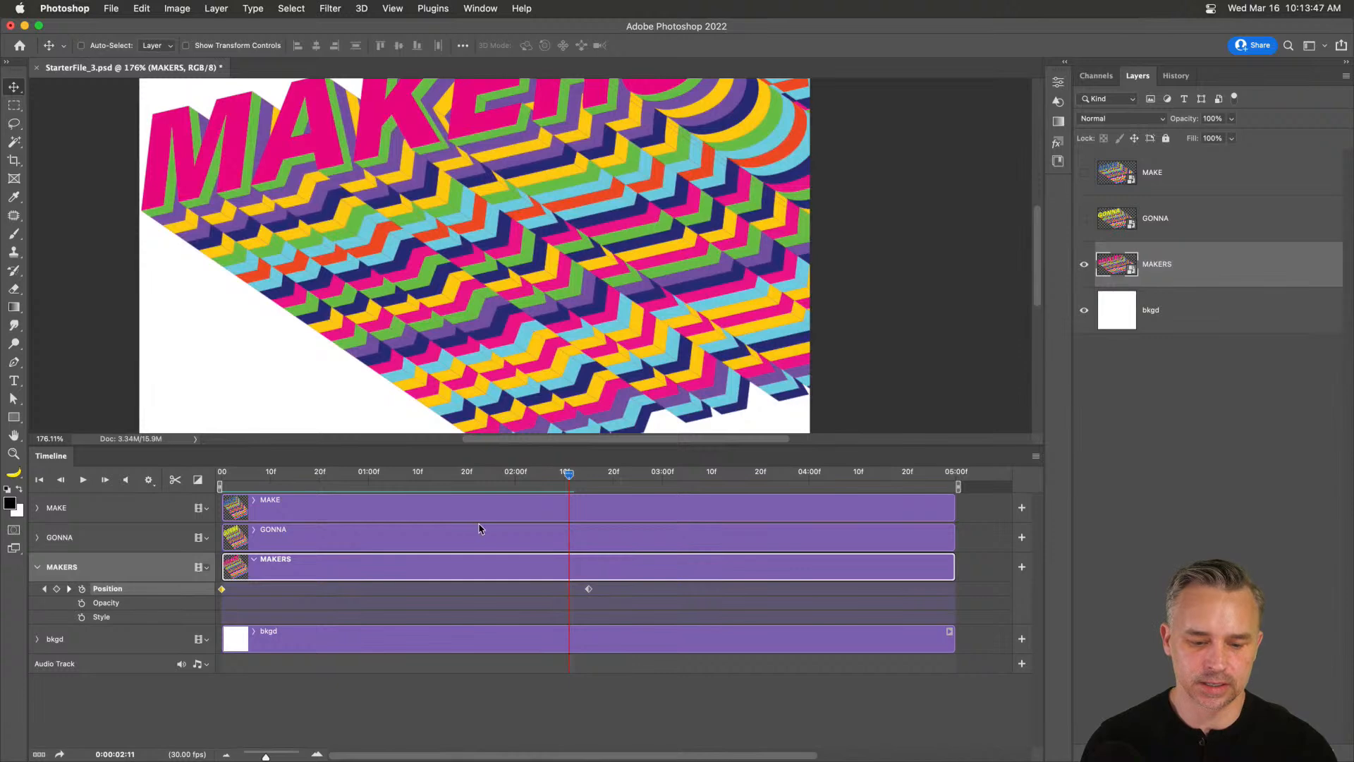
mouse_move(568, 474)
left_mouse_down()
mouse_move(363, 476)
mouse_move(588, 483)
left_mouse_up()
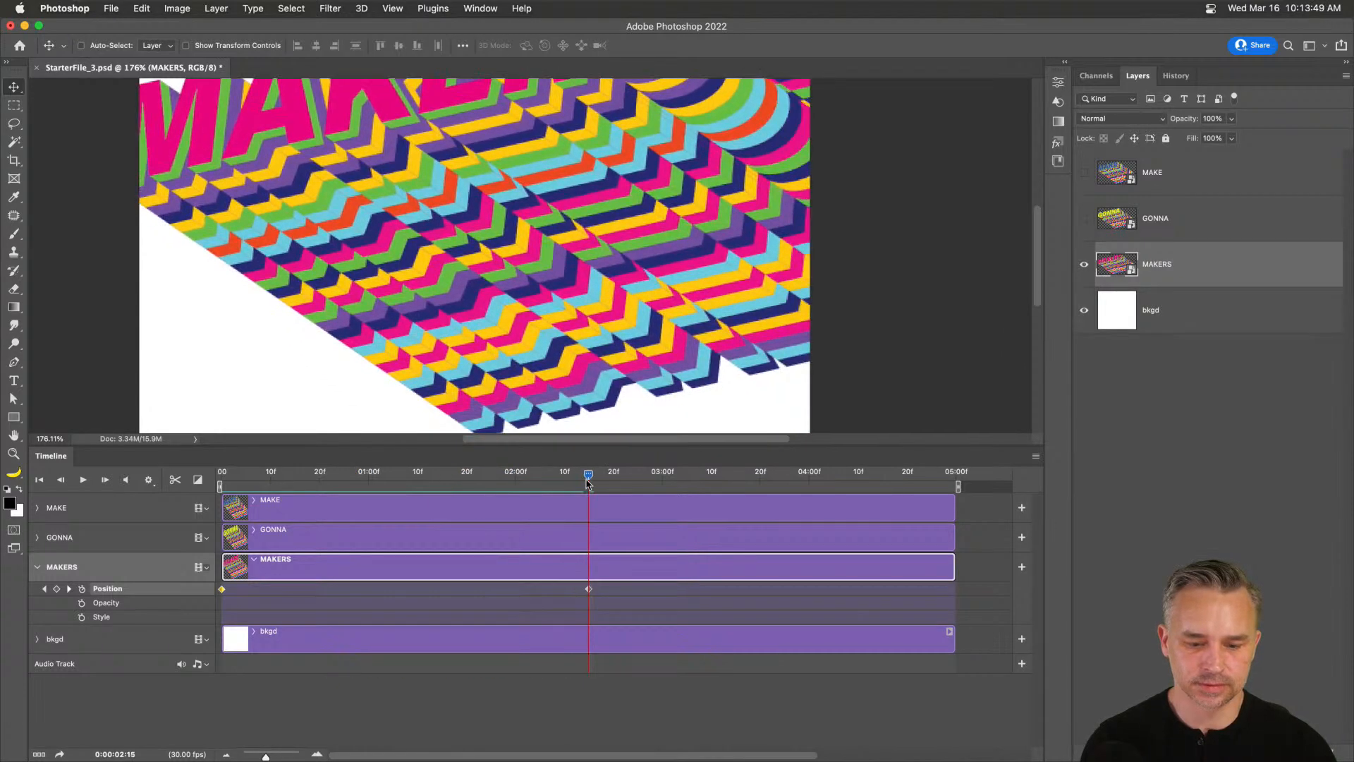
right_click(589, 589)
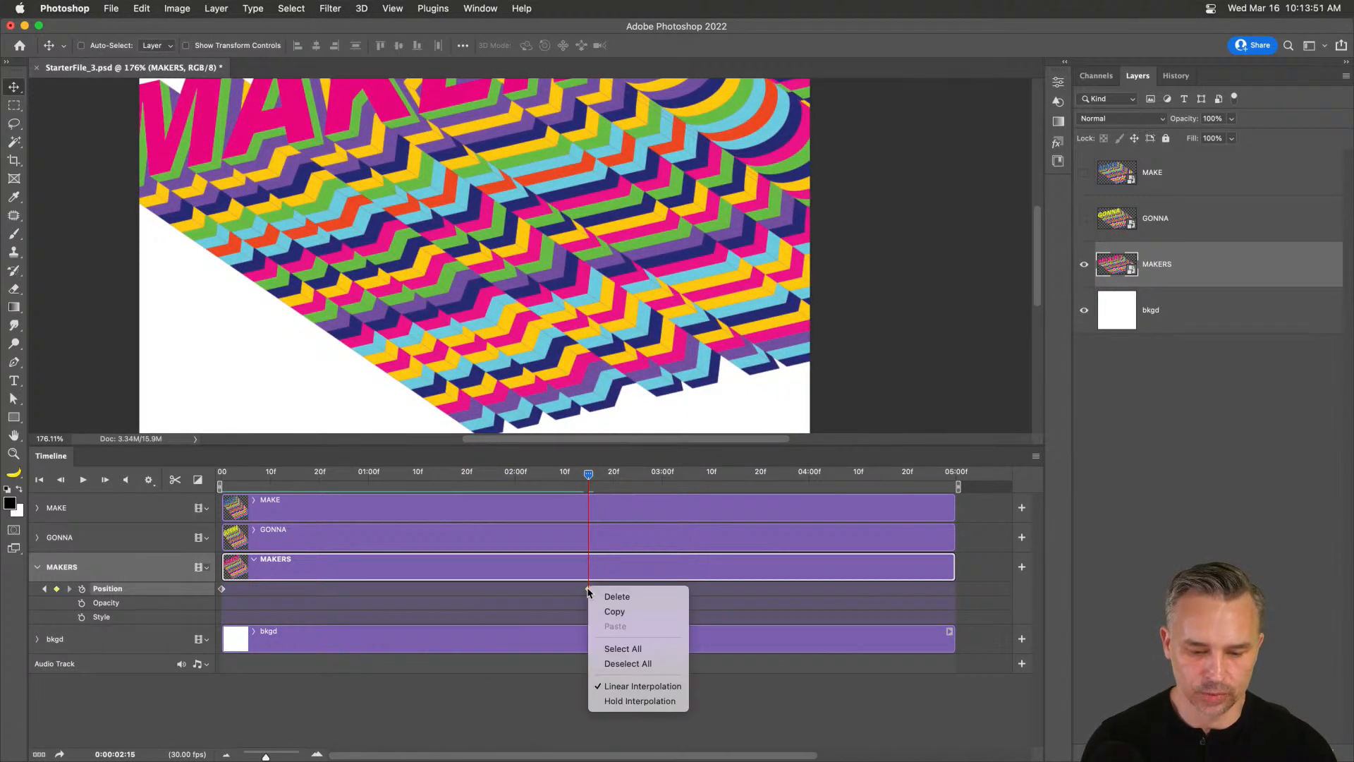
left_click(573, 594)
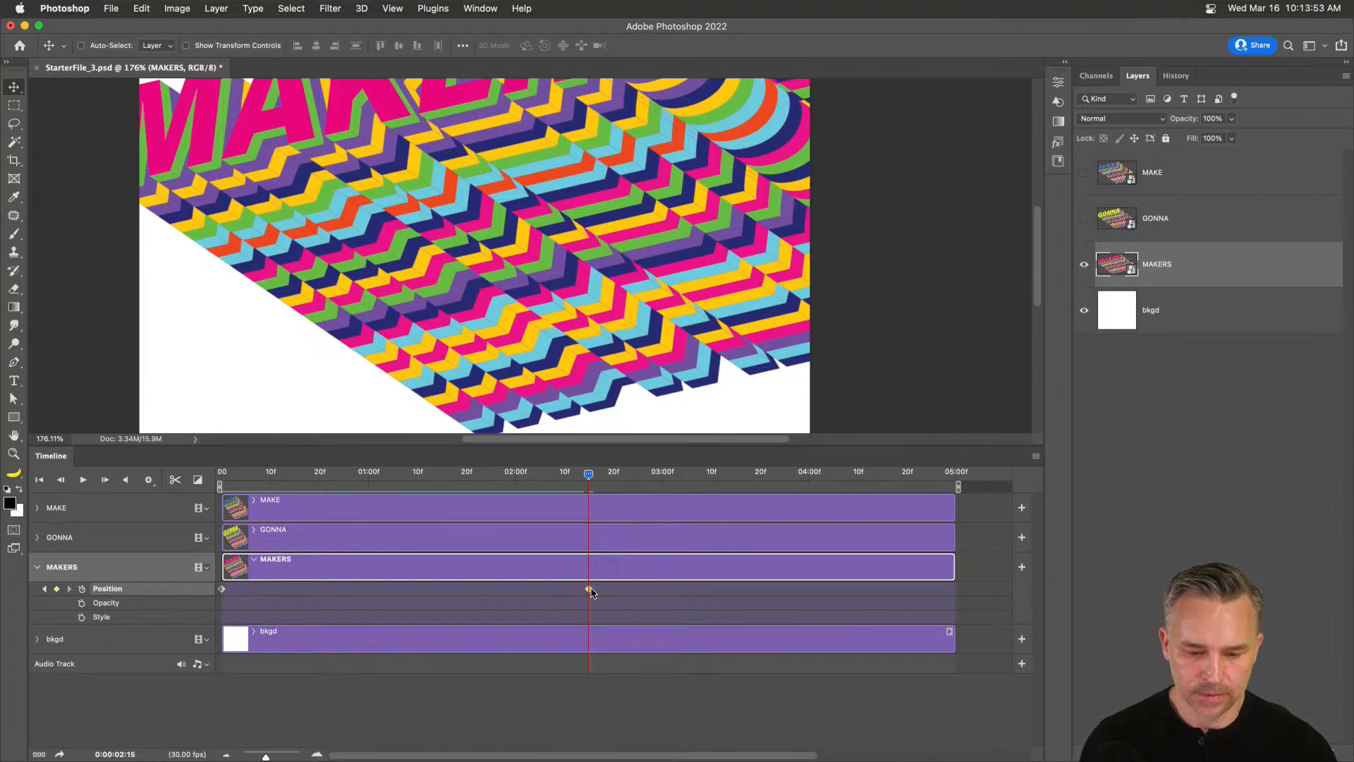
scroll(315, 238, "up", 5)
scroll(315, 239, "left", 2)
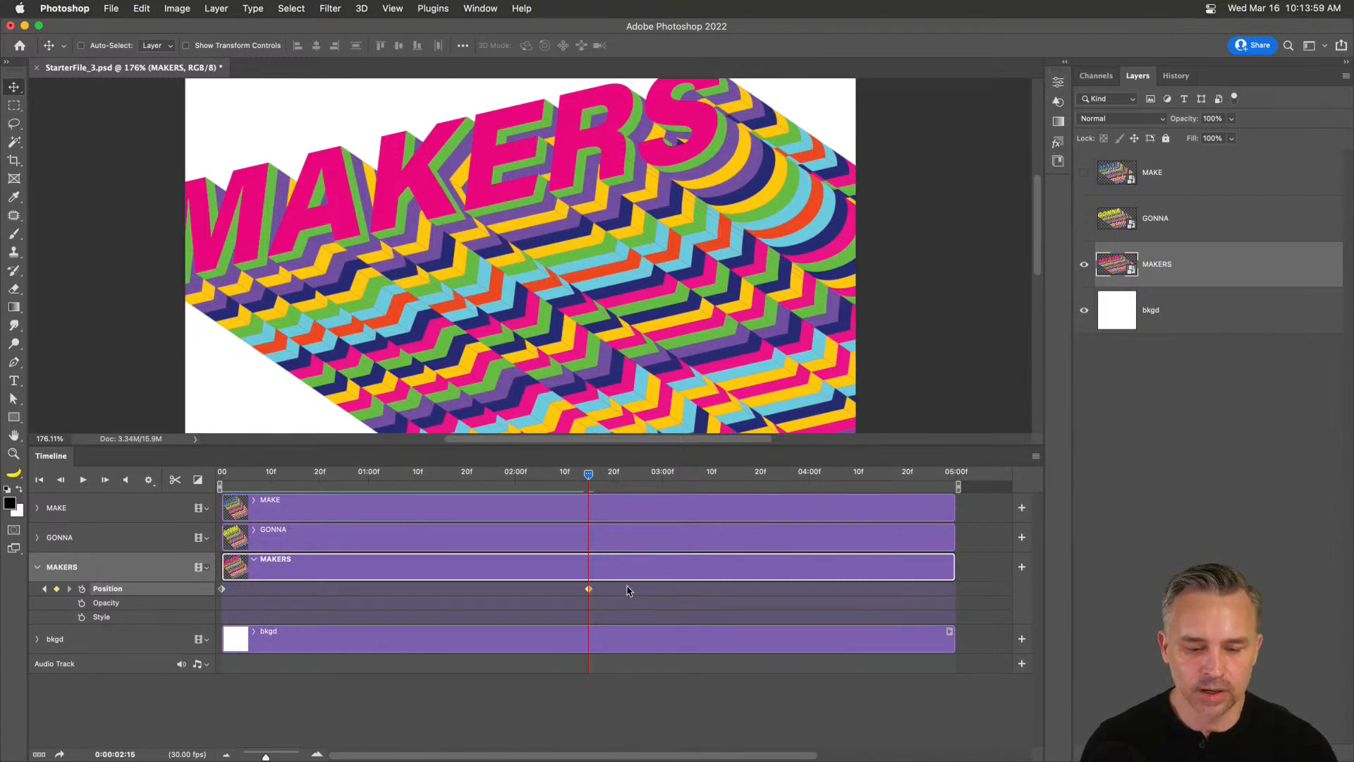
left_click_drag(589, 474, 949, 503)
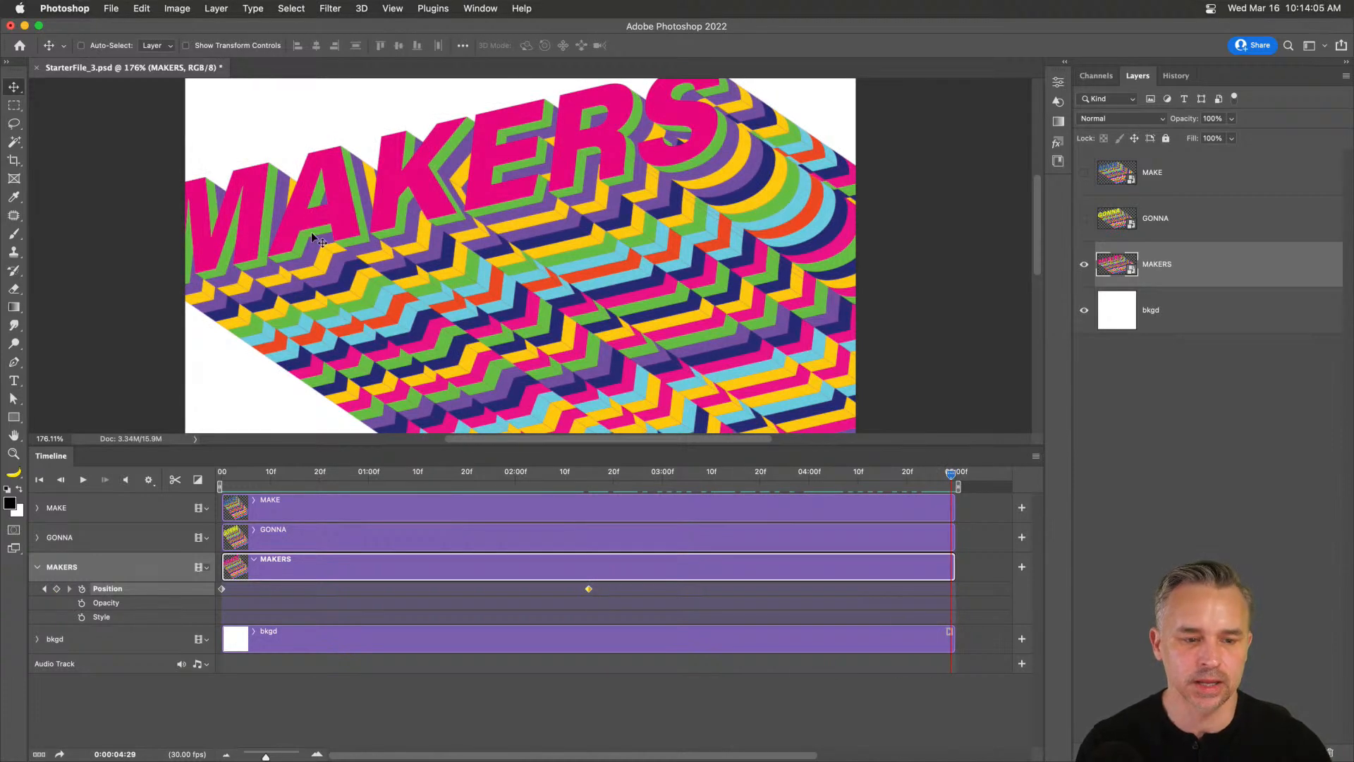
At the last frame, slide MAKERS off the canvas to the upper left and play back to review.
left_click_drag(641, 392, 234, 118)
left_click_drag(129, 221, 201, 260)
left_click_drag(408, 269, 219, 111)
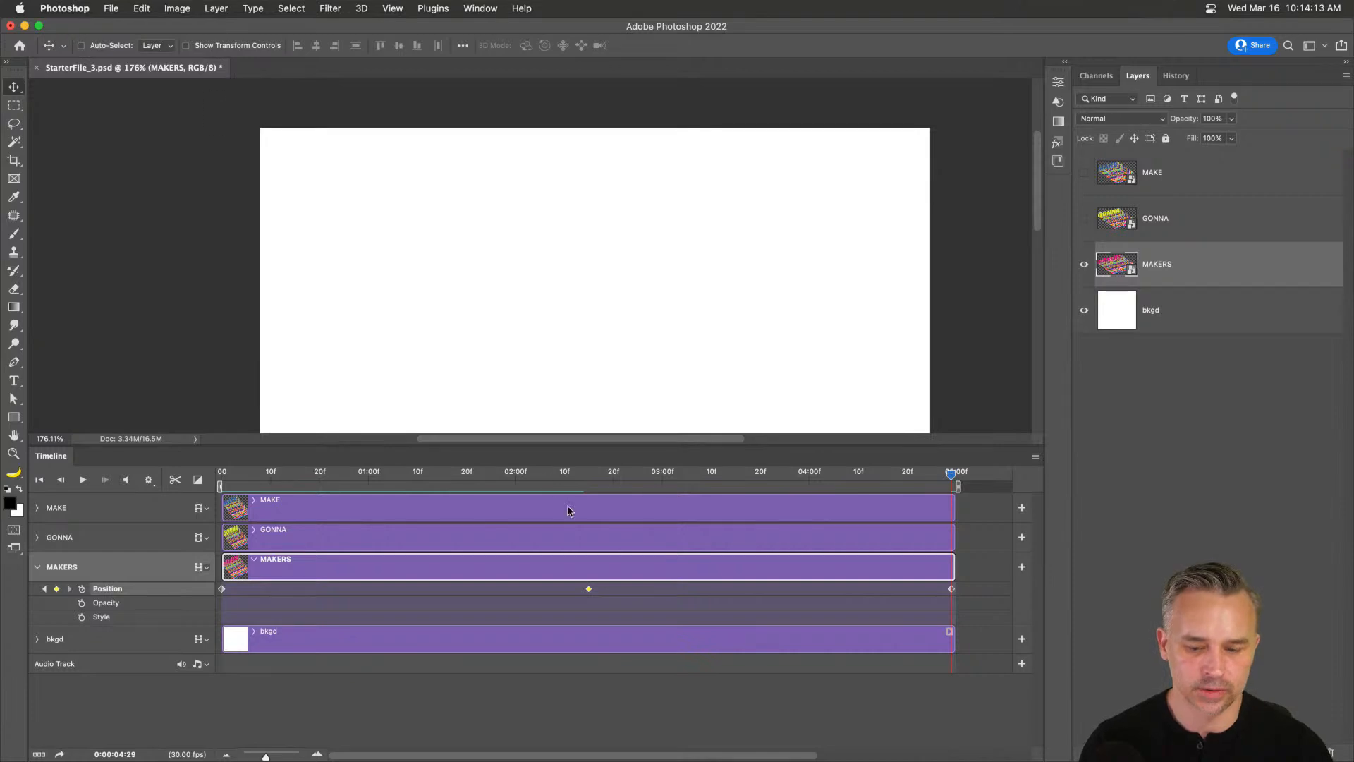
left_click_drag(556, 475, 219, 475)
left_click_drag(425, 358, 393, 248)
key("space")
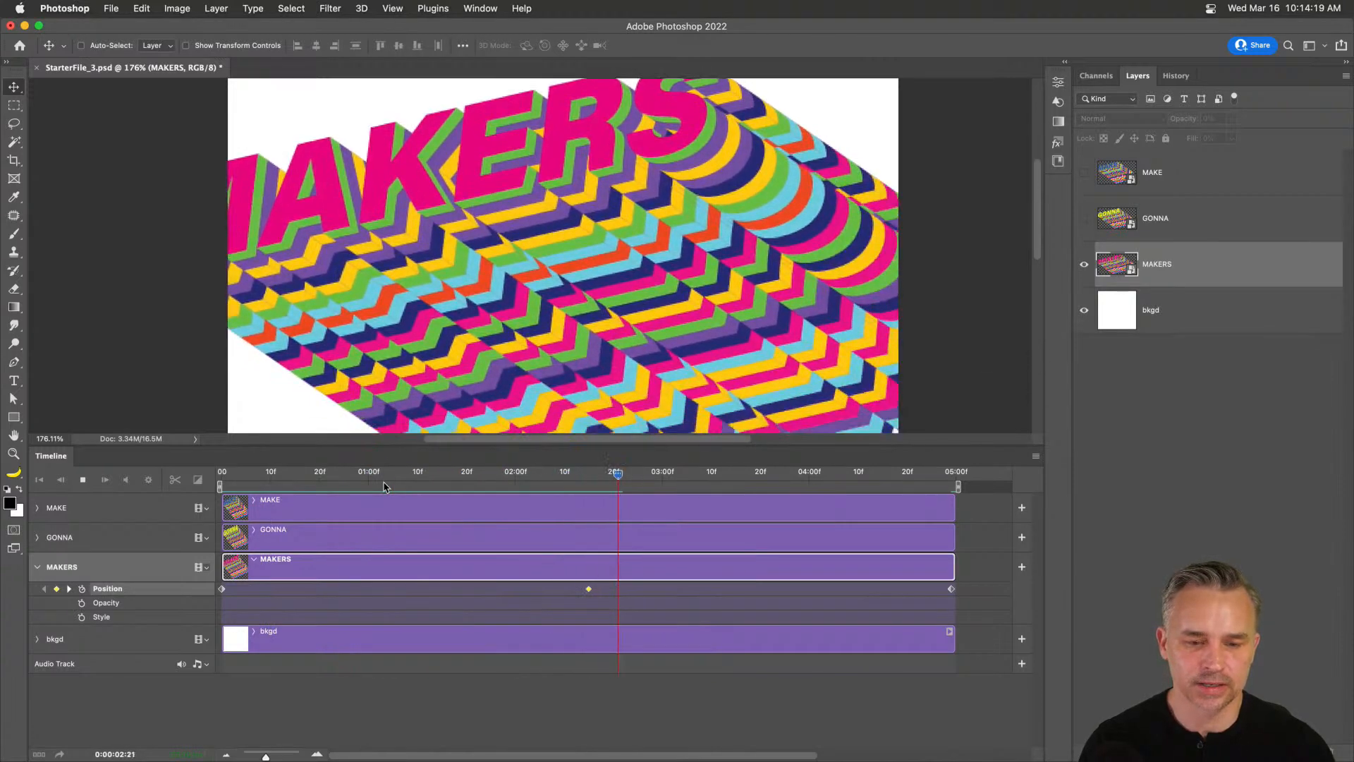
key("space")
left_click_drag(524, 474, 580, 501)
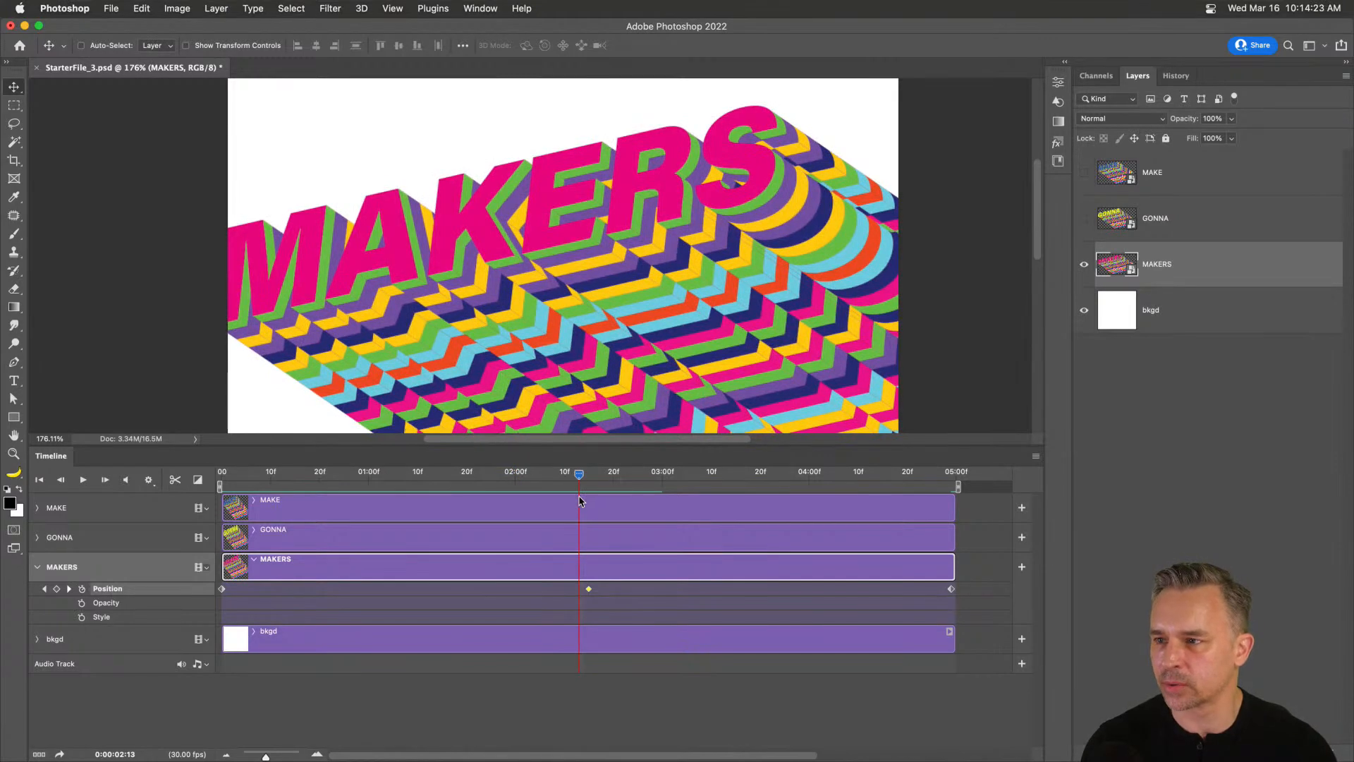
Shift the middle Position keyframe to about 2:13 and copy it.
mouse_move(589, 594)
left_mouse_down()
mouse_move(488, 598)
mouse_move(579, 594)
left_mouse_up()
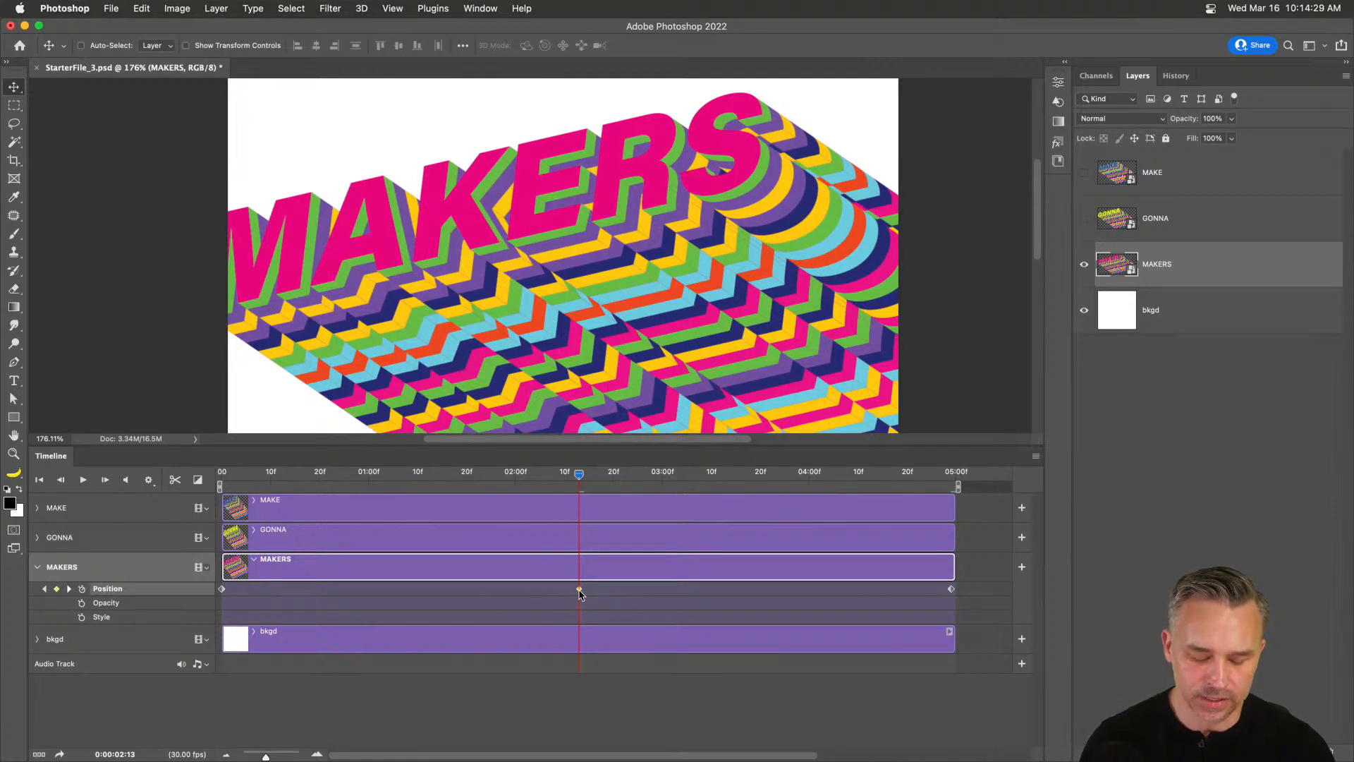
left_click(648, 477)
key("ctrl+j")
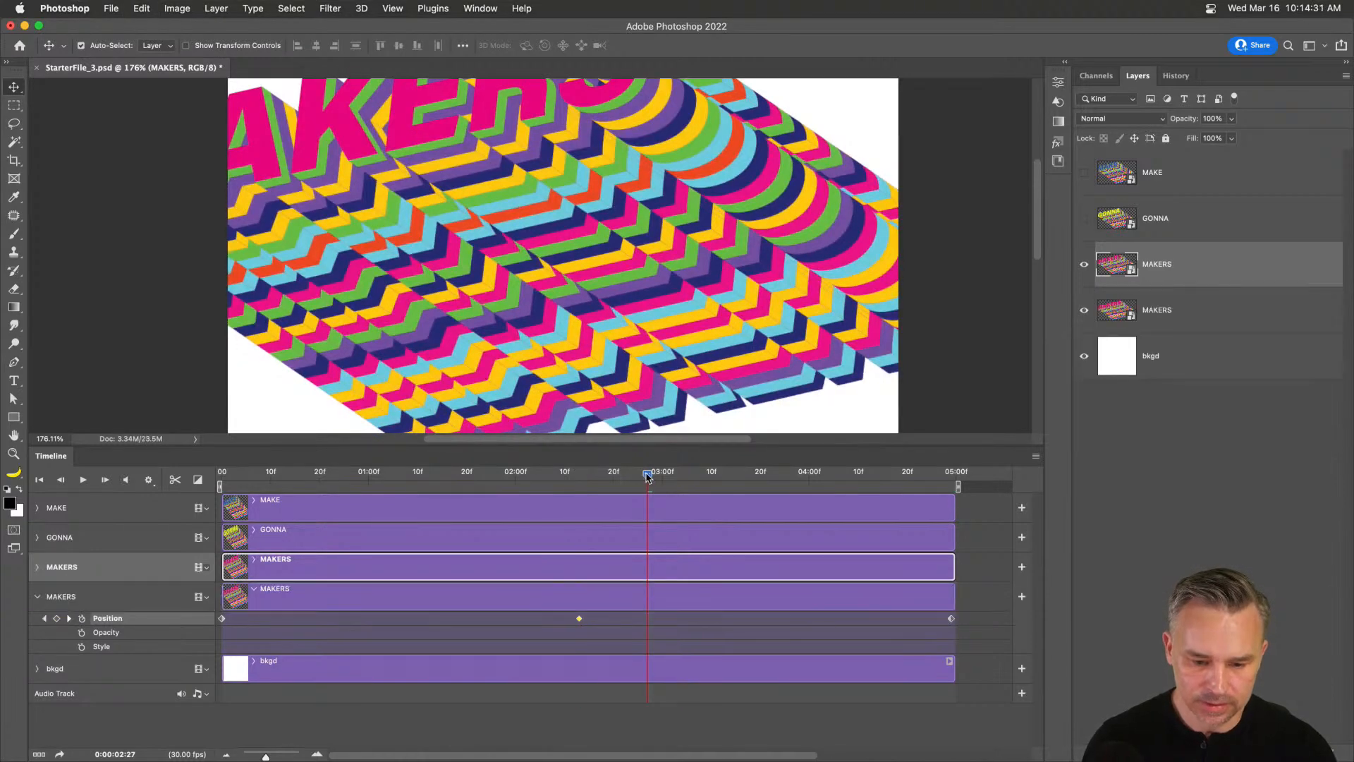
key("ctrl+z")
left_click_drag(599, 480, 575, 487)
right_click(579, 589)
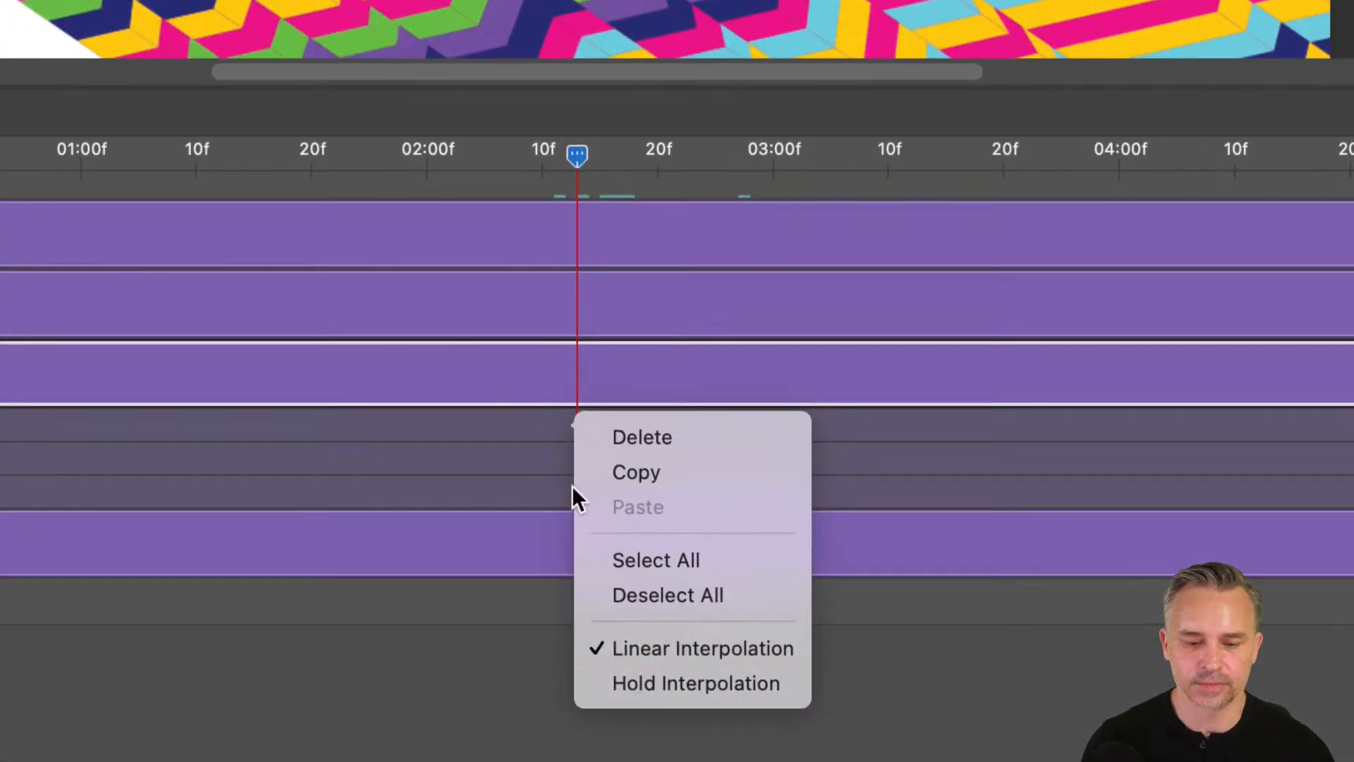
left_click(624, 477)
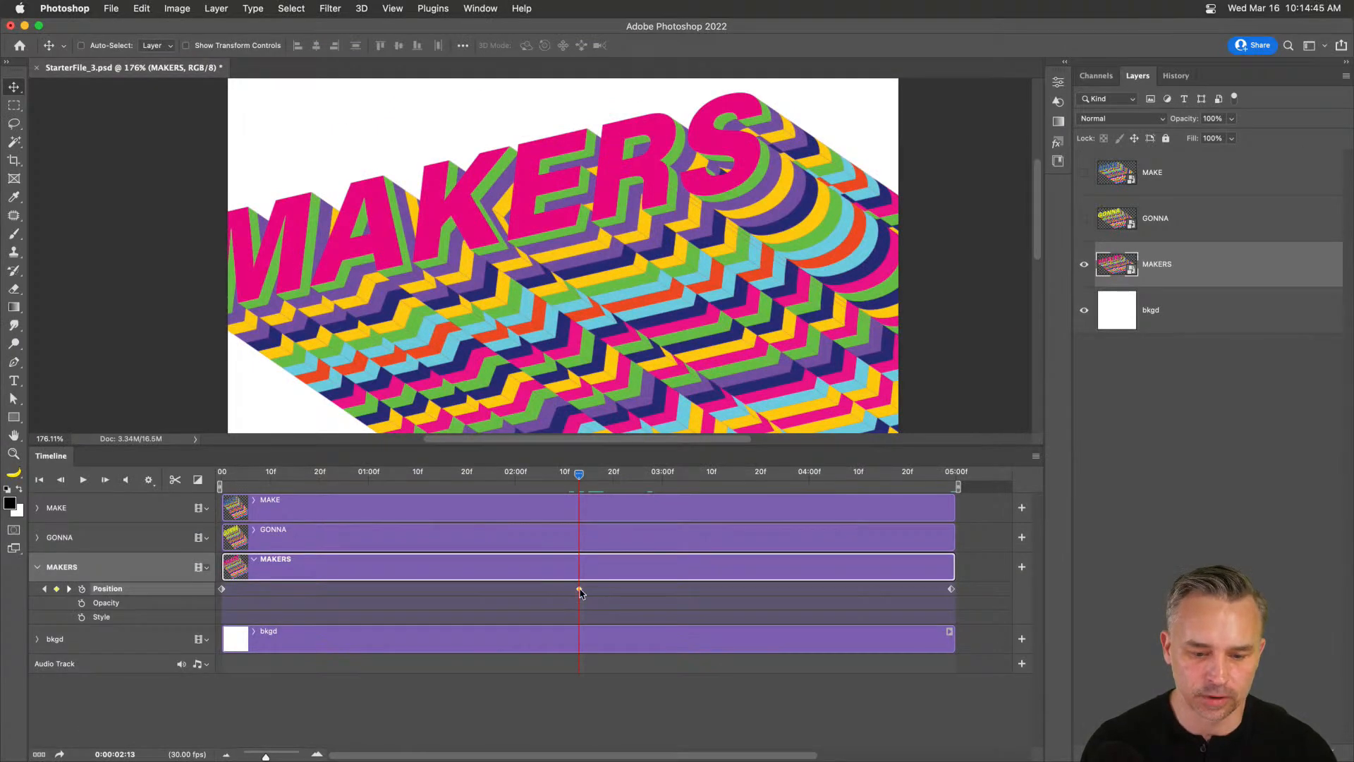
Move the middle MAKERS Position keyframe to 02:00 and the playhead to 03:00.
left_click_drag(567, 479, 517, 486)
left_click_drag(578, 589, 515, 598)
left_click_drag(515, 478, 663, 492)
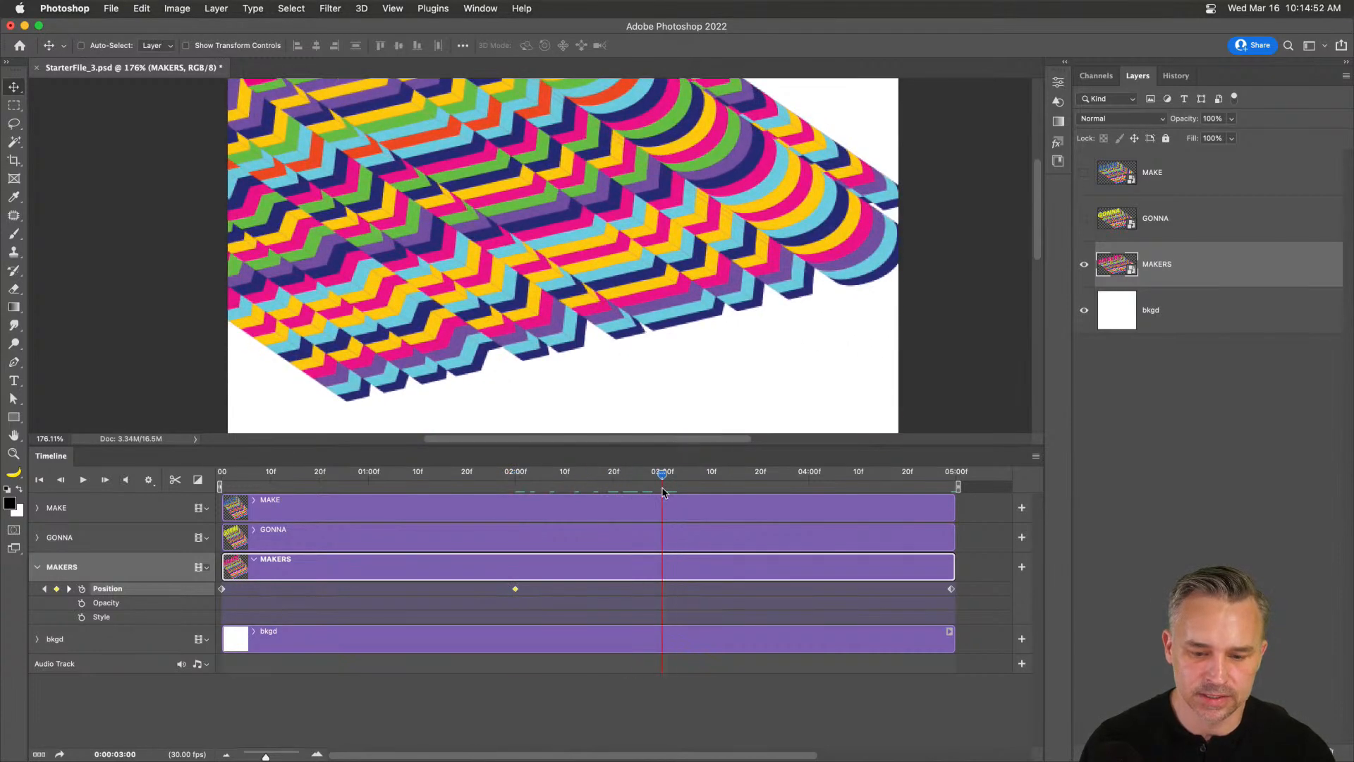
Copy the 02:00 Position keyframe, undoing the duplicate layers that Cmd+V creates.
left_click(658, 593)
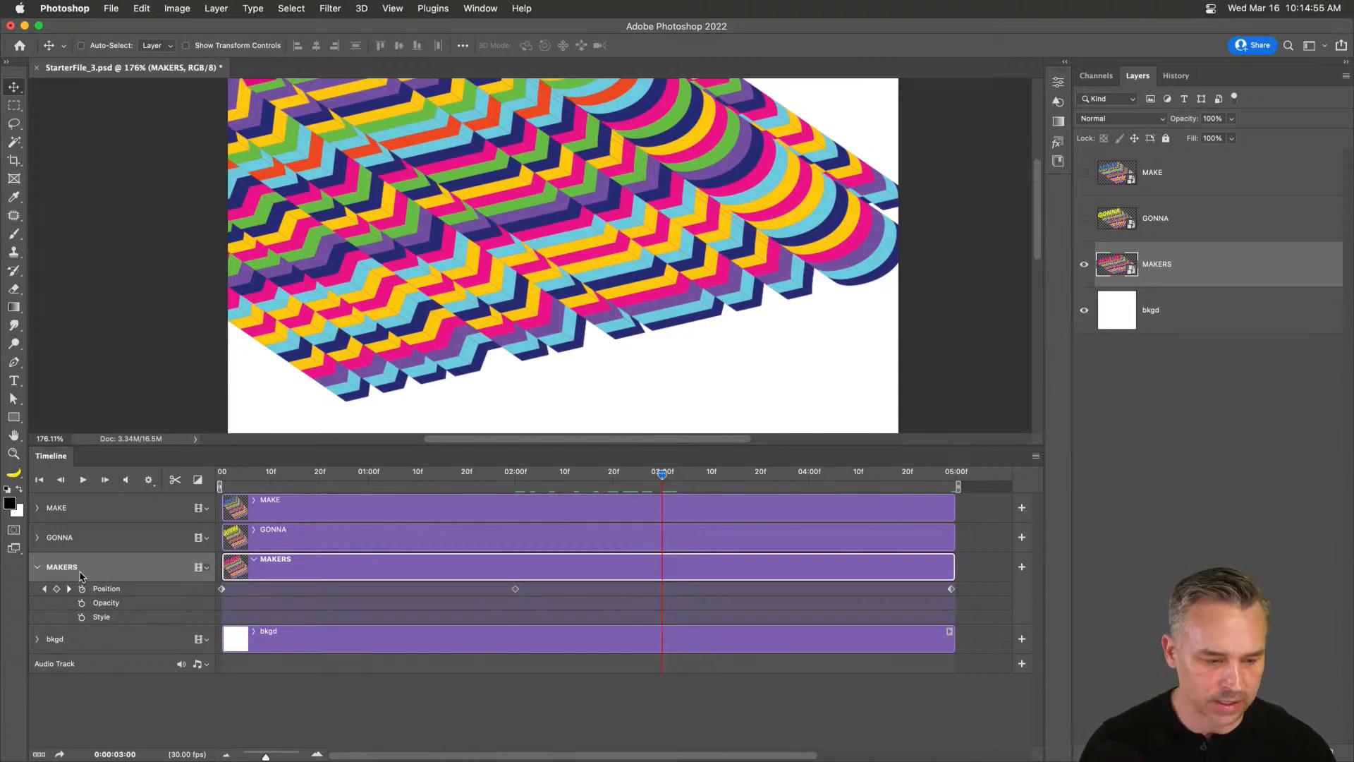
key("super+v")
key("super+z")
left_click(515, 590)
key("super+v")
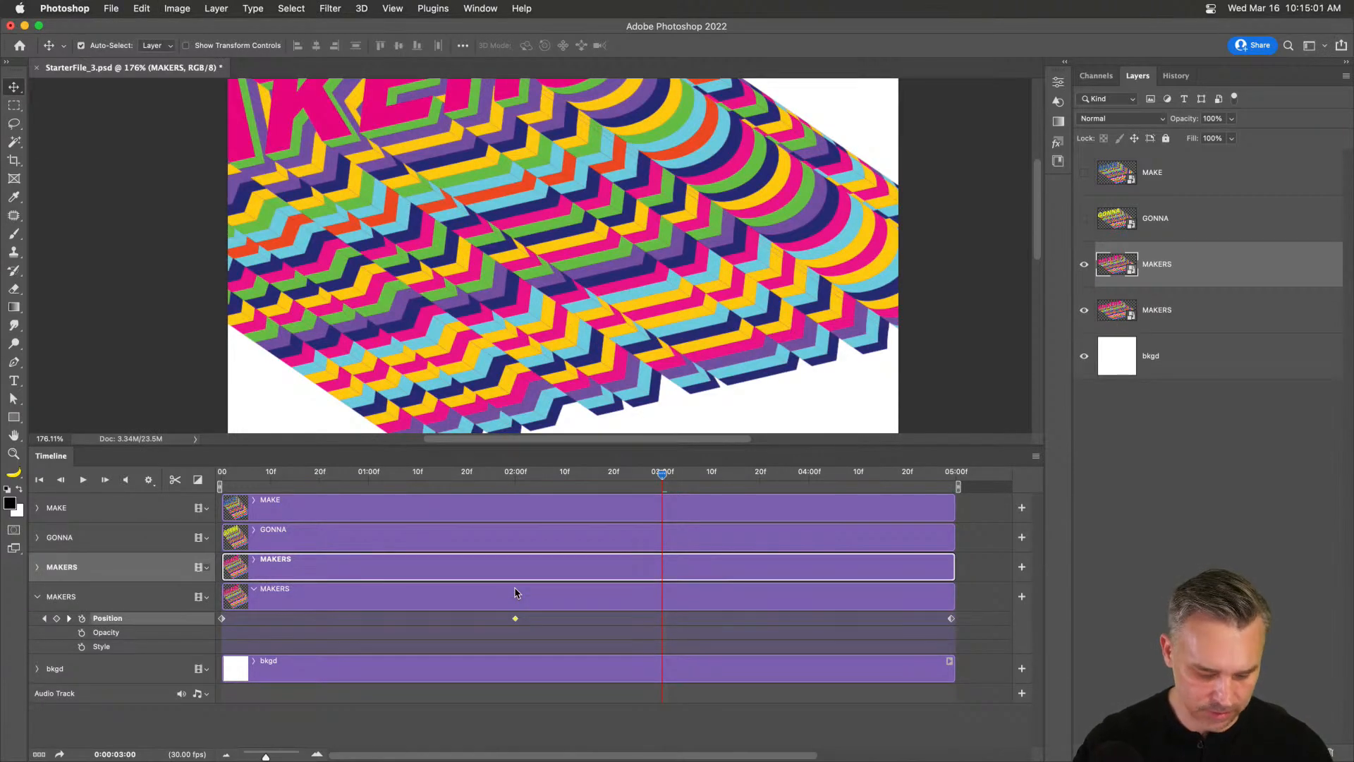
key("super+z")
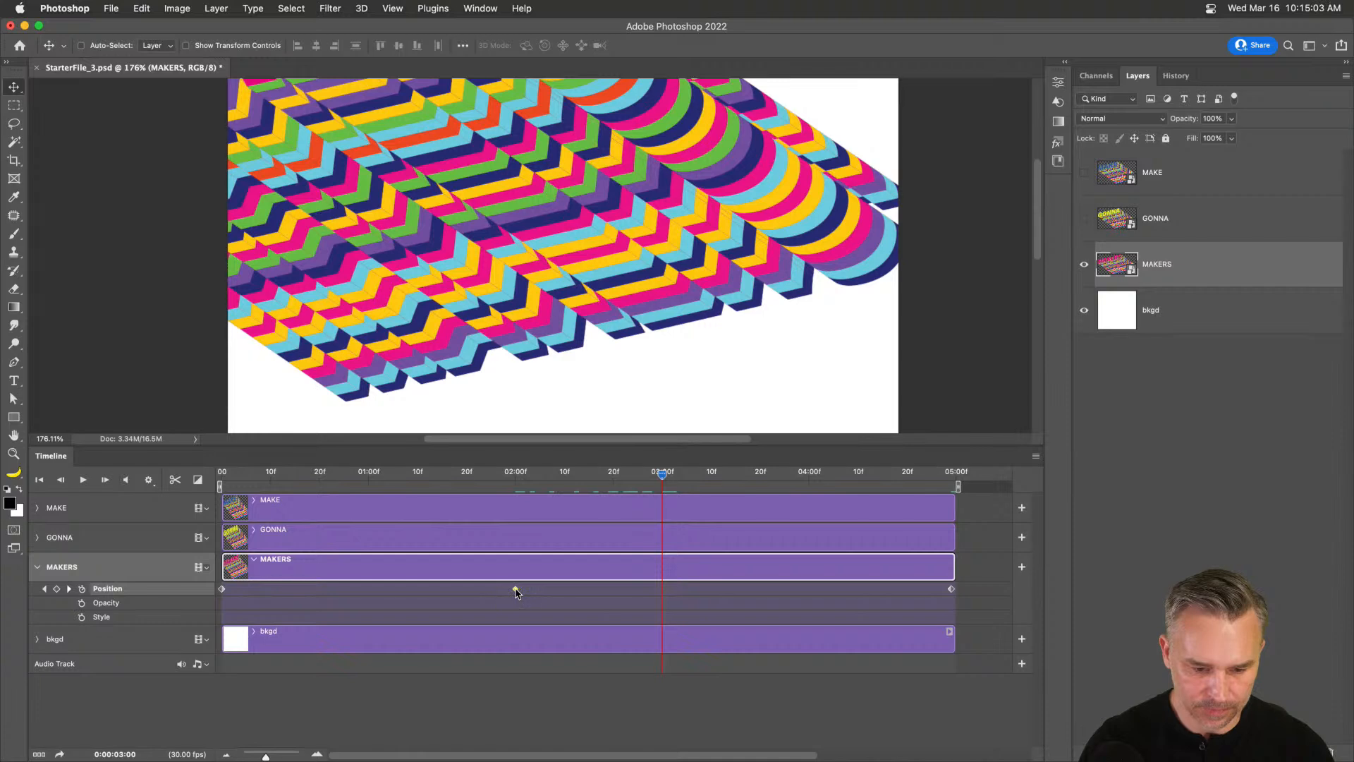
right_click(515, 591)
left_click(557, 611)
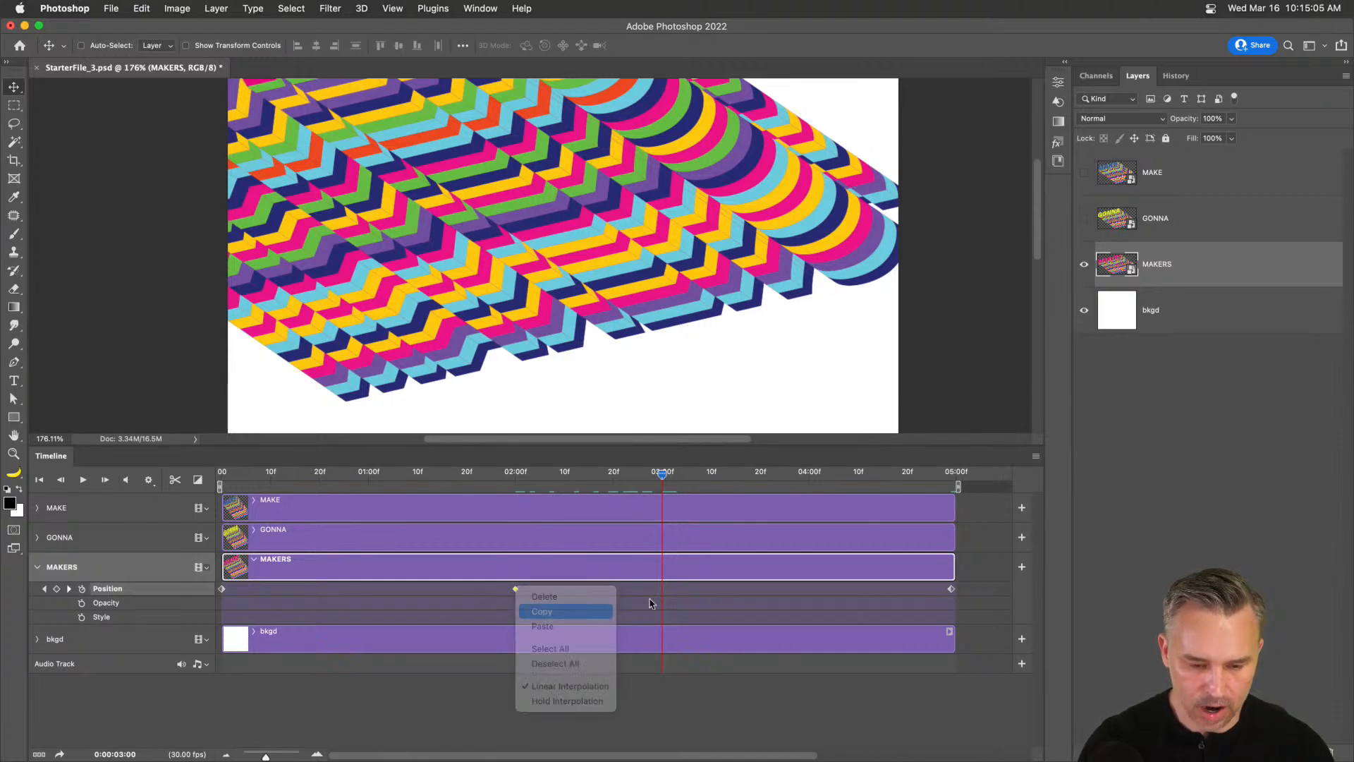
left_click(663, 591)
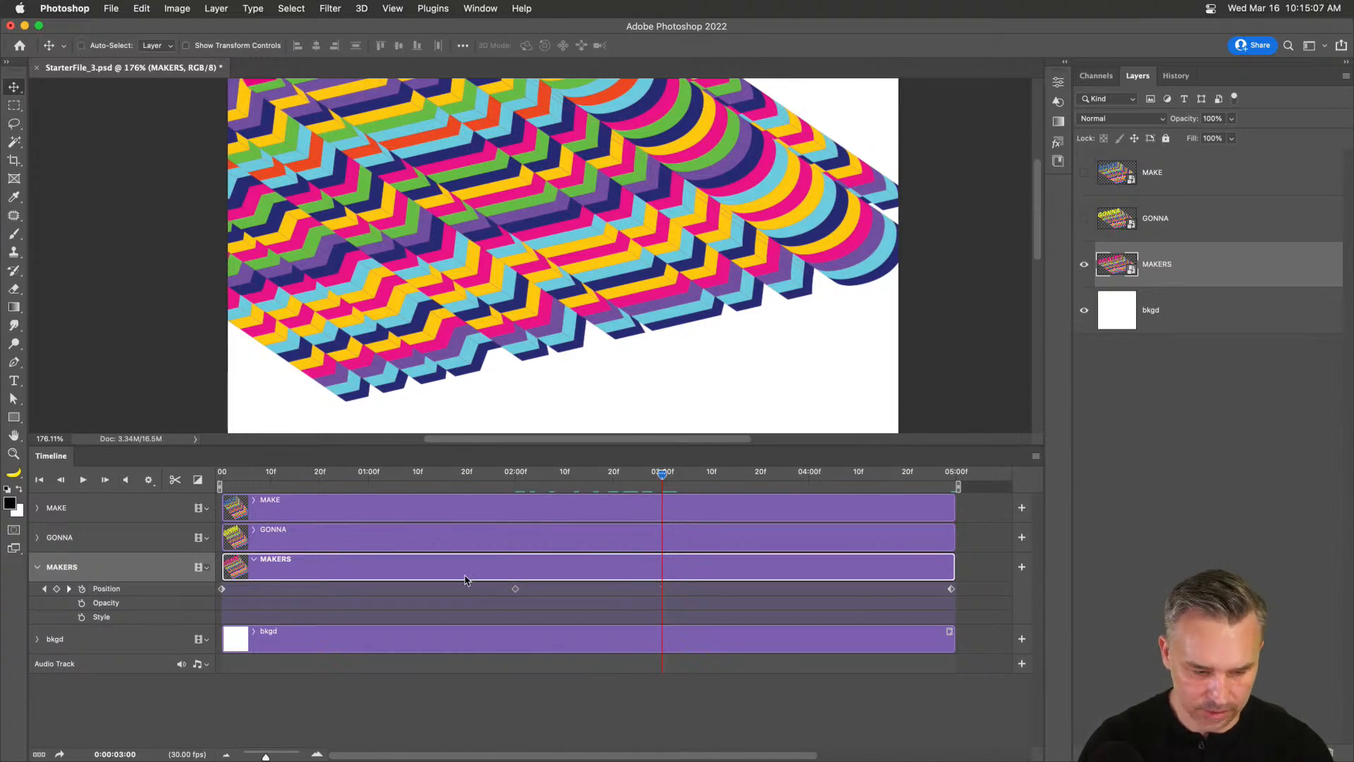
key("super+v")
key("super+z")
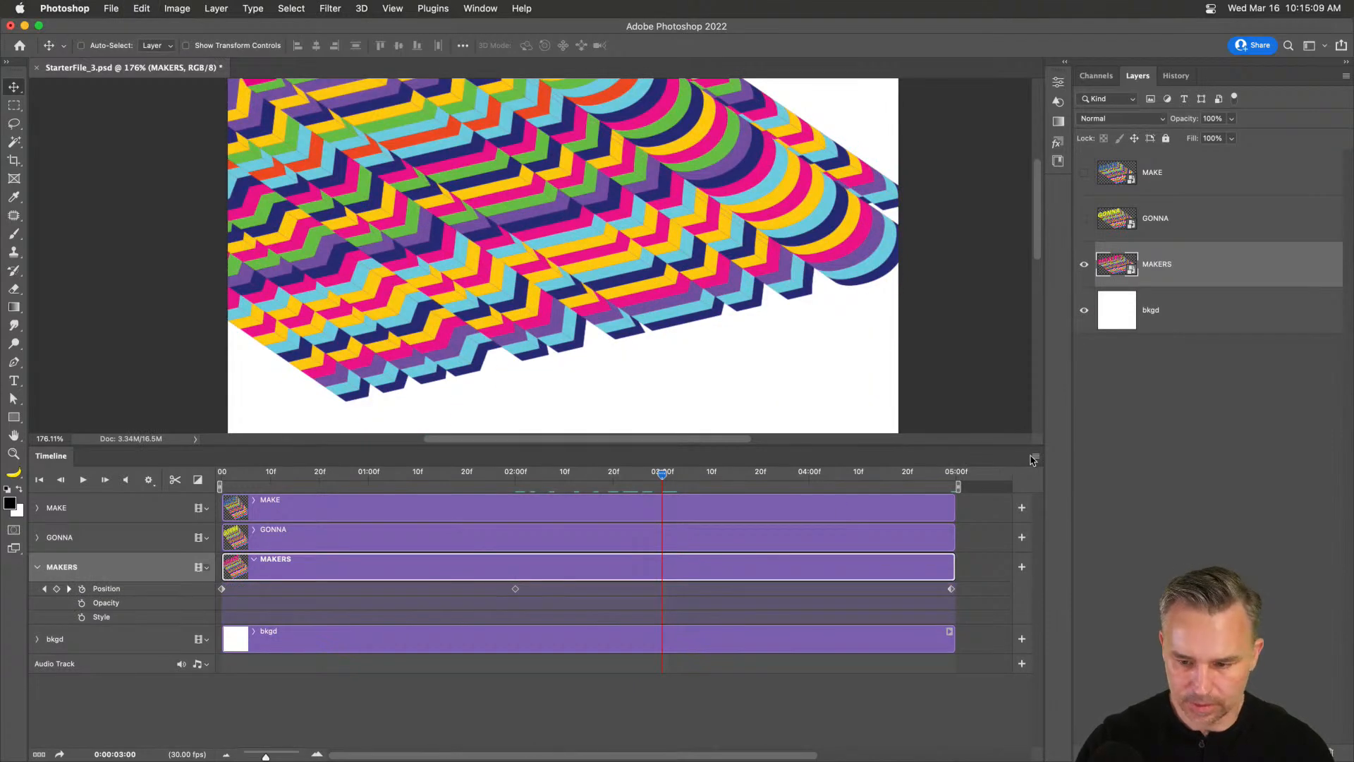
Paste the copied Position keyframe at 03:00 using the Timeline menu's Keyframes > Paste.
left_click(1036, 456)
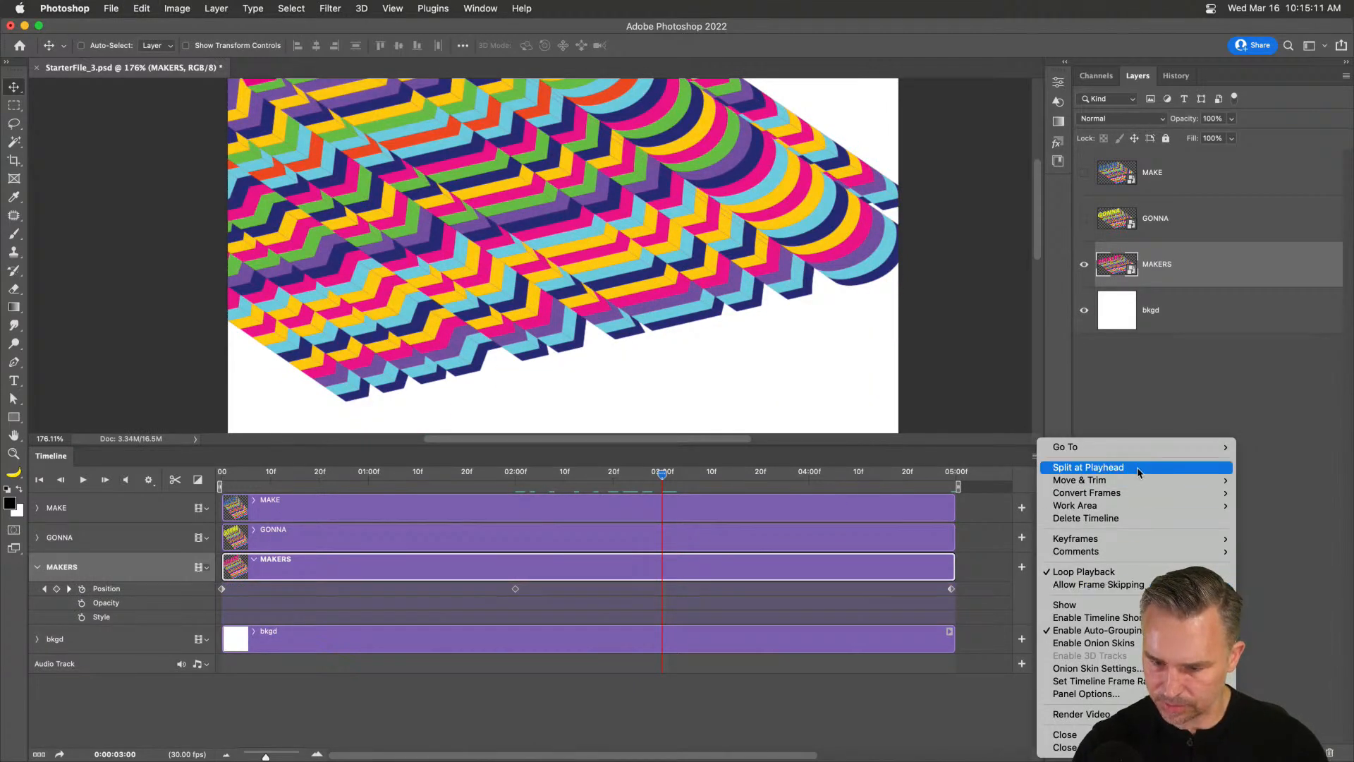
mouse_move(1136, 449)
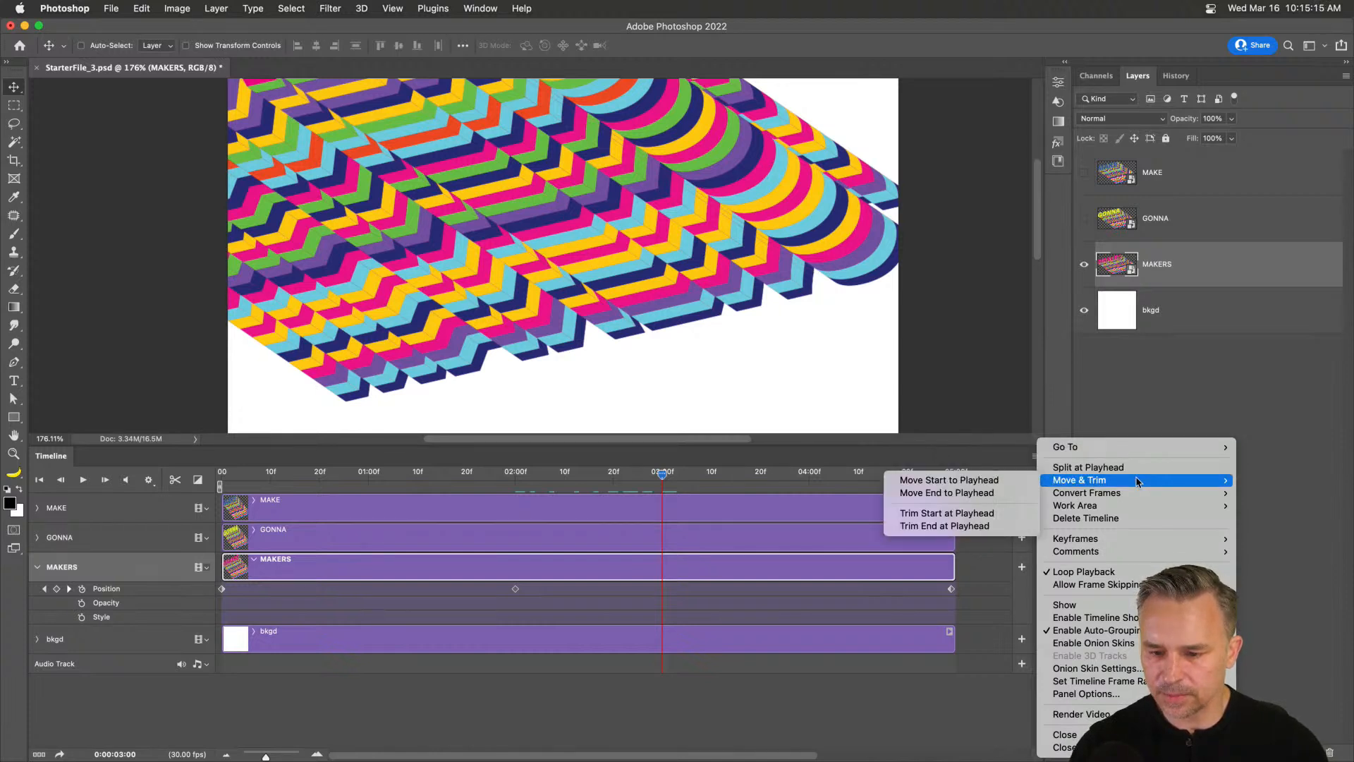
mouse_move(1143, 506)
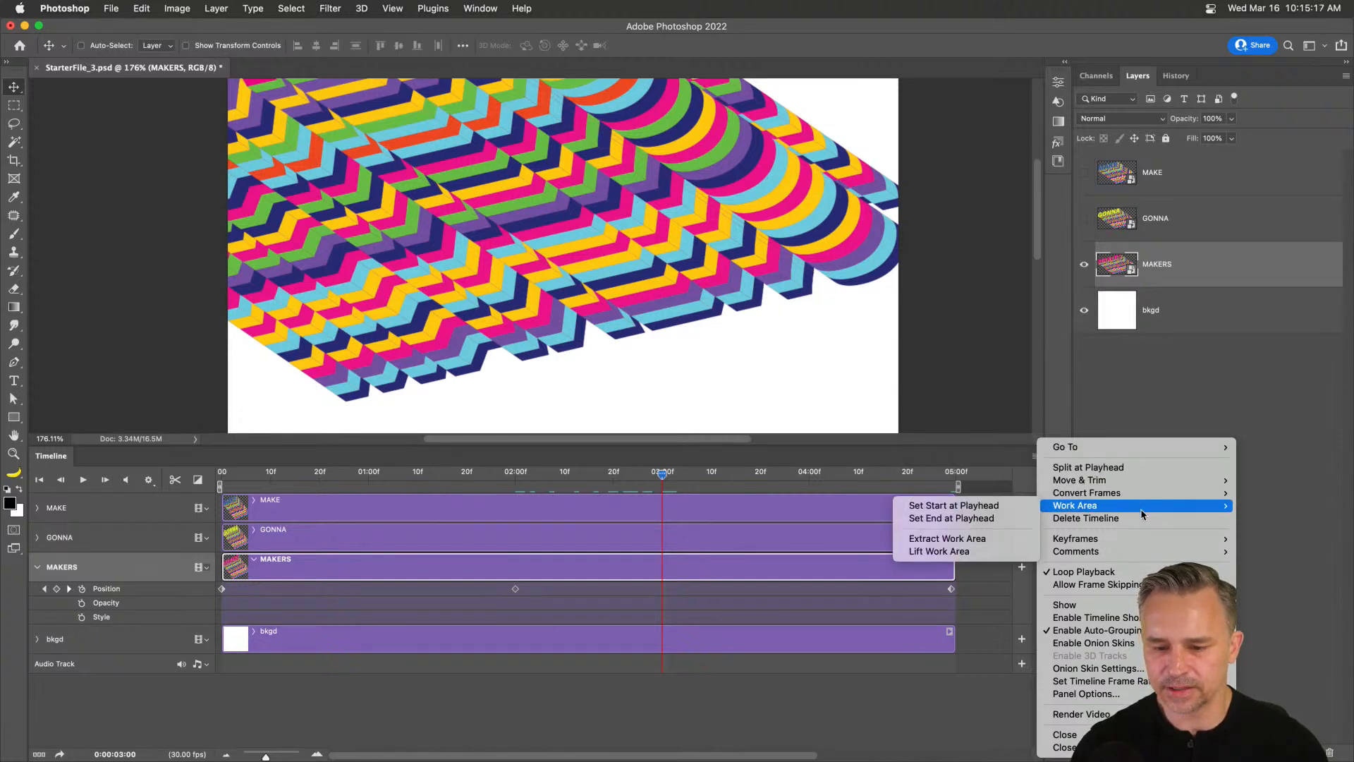
mouse_move(1143, 541)
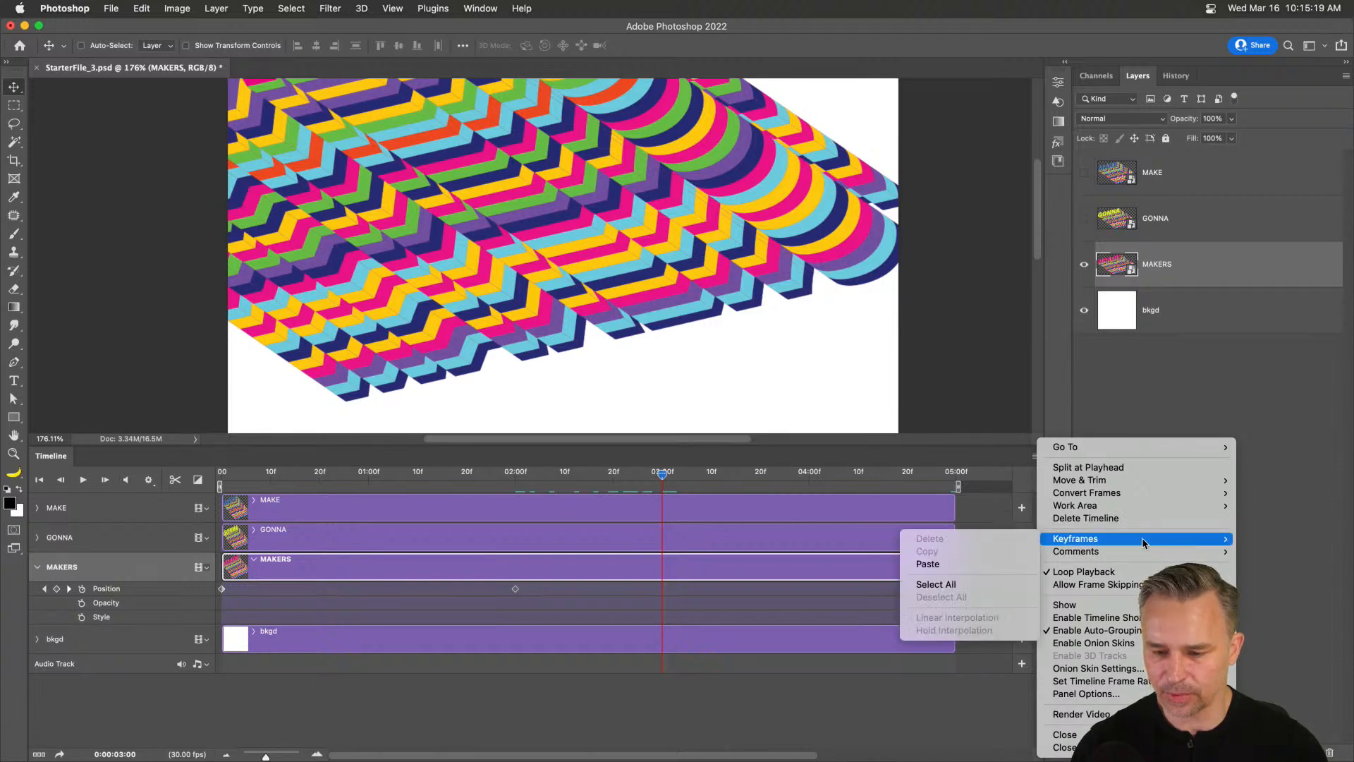
left_click(954, 565)
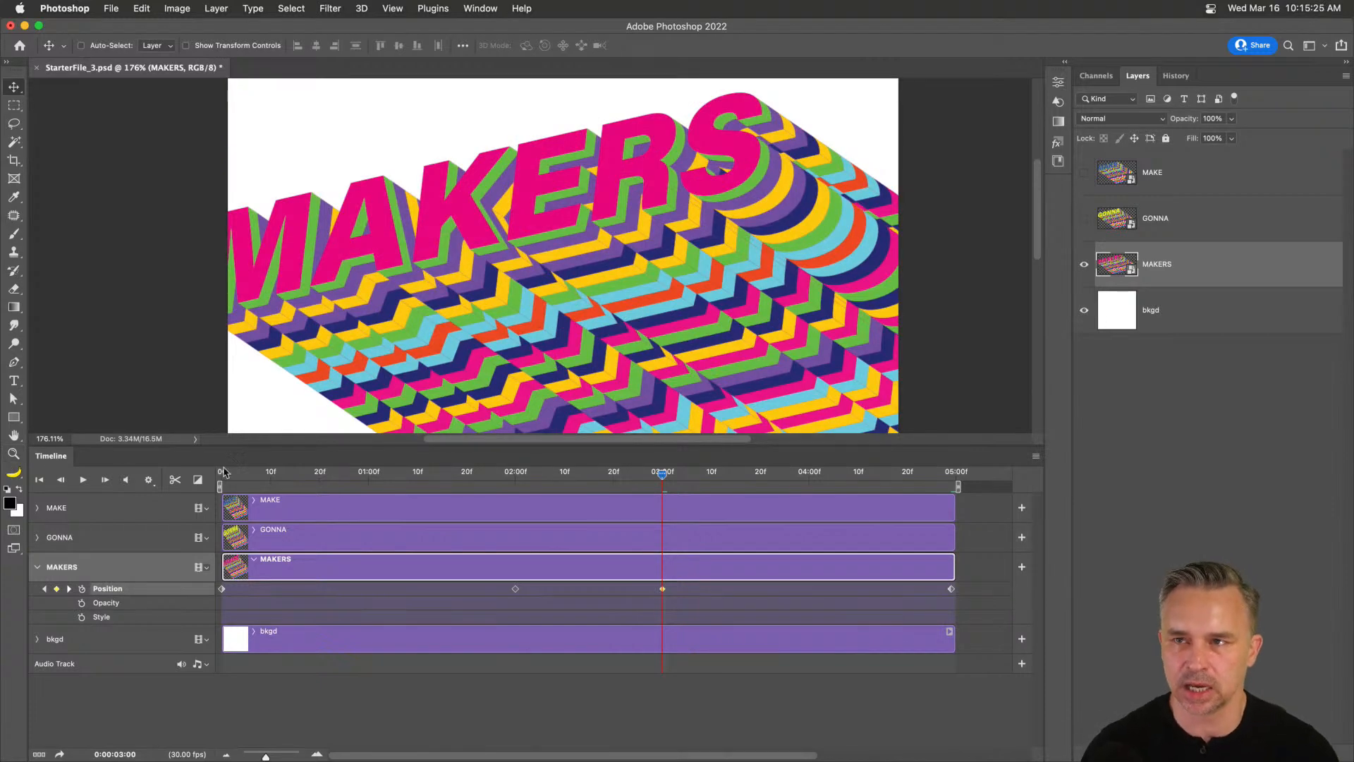
Move MAKERS' arrival keyframe to 01:28 and nudge the word slightly right and down.
left_click_drag(546, 472, 505, 511)
left_click_drag(516, 591, 505, 596)
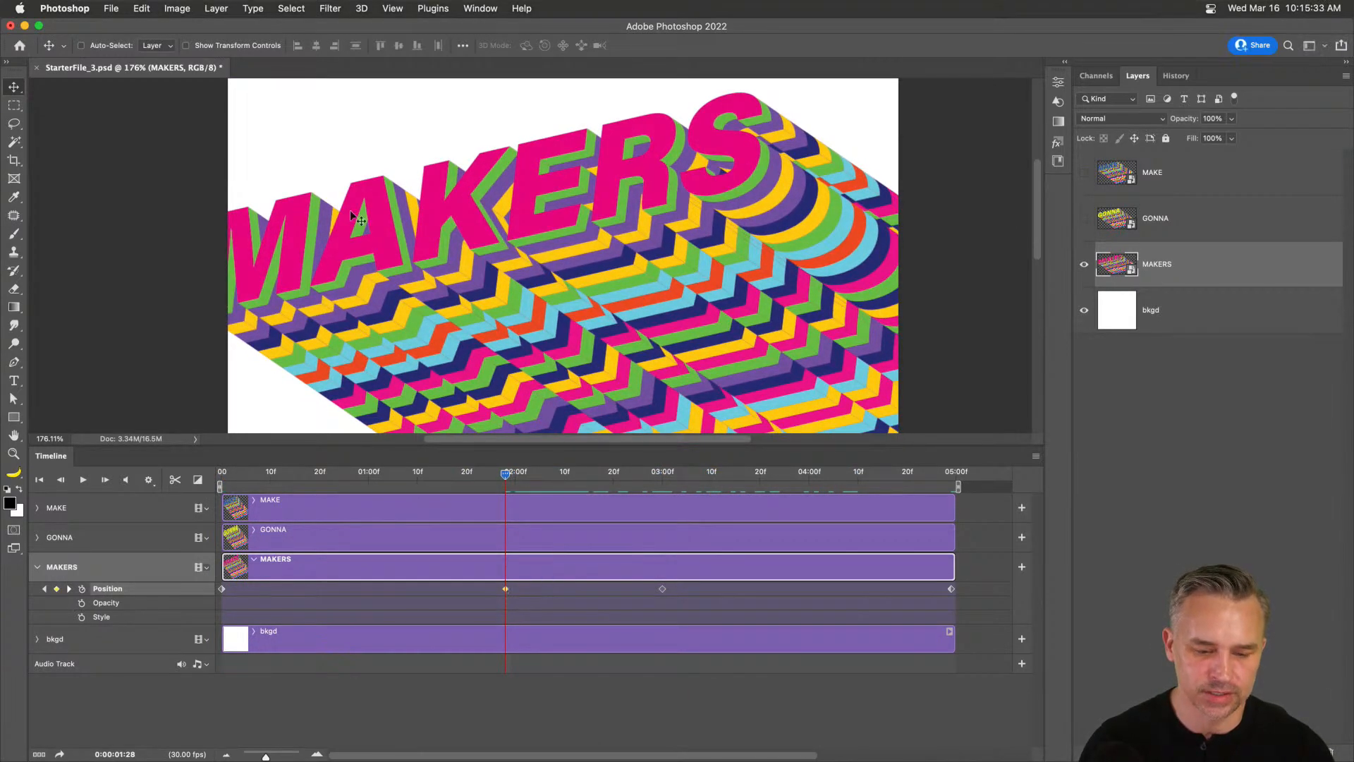
left_click_drag(340, 247, 375, 271)
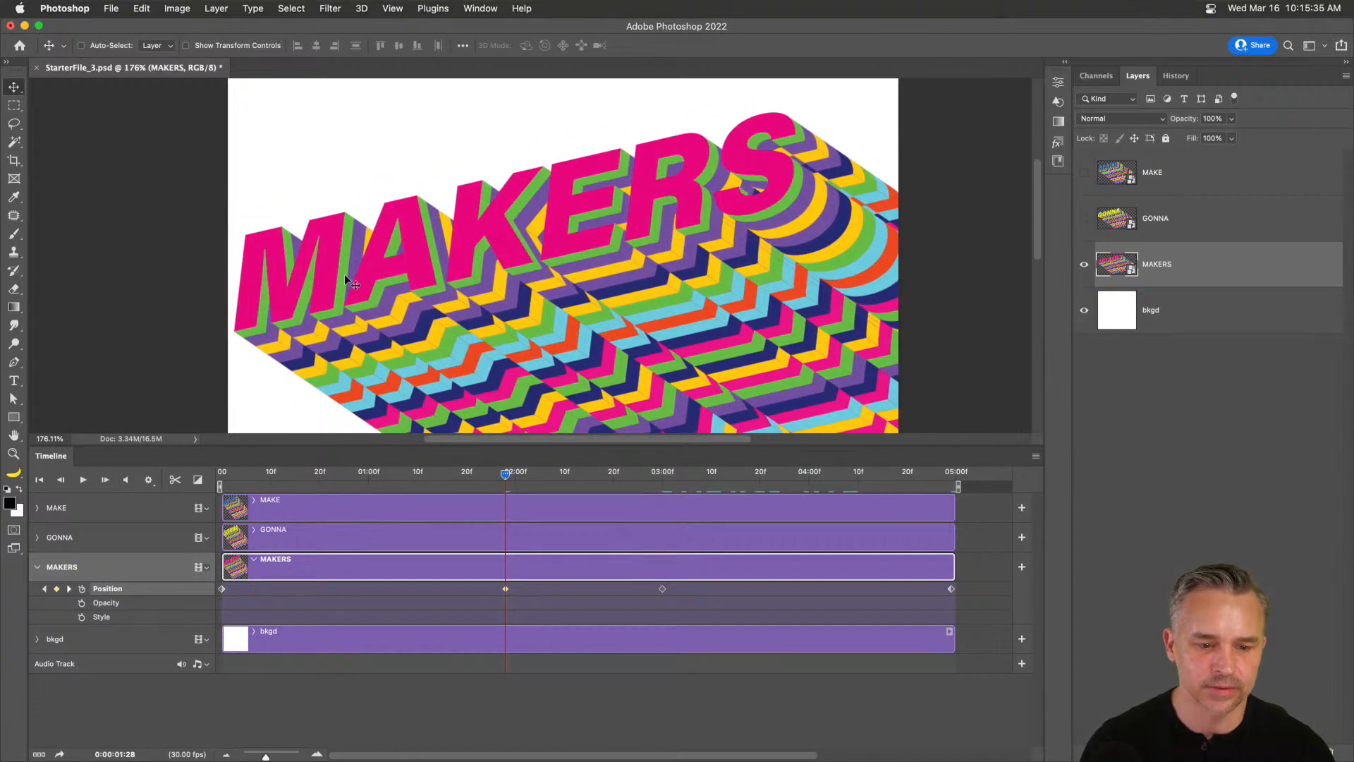
Play the animation with the canvas fitted to the window, then hide all panels.
left_click_drag(268, 476, 650, 478)
key("space")
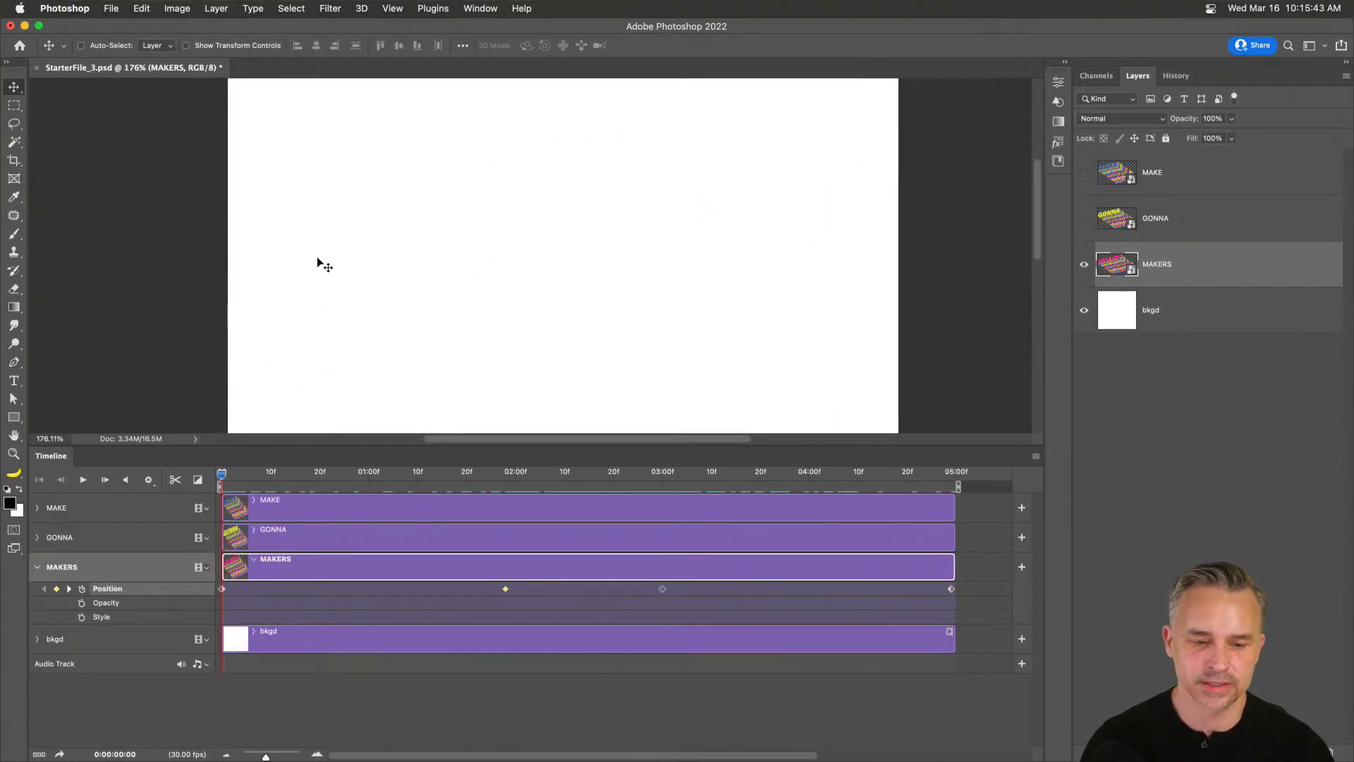
key("super+0")
key("space")
key("space")
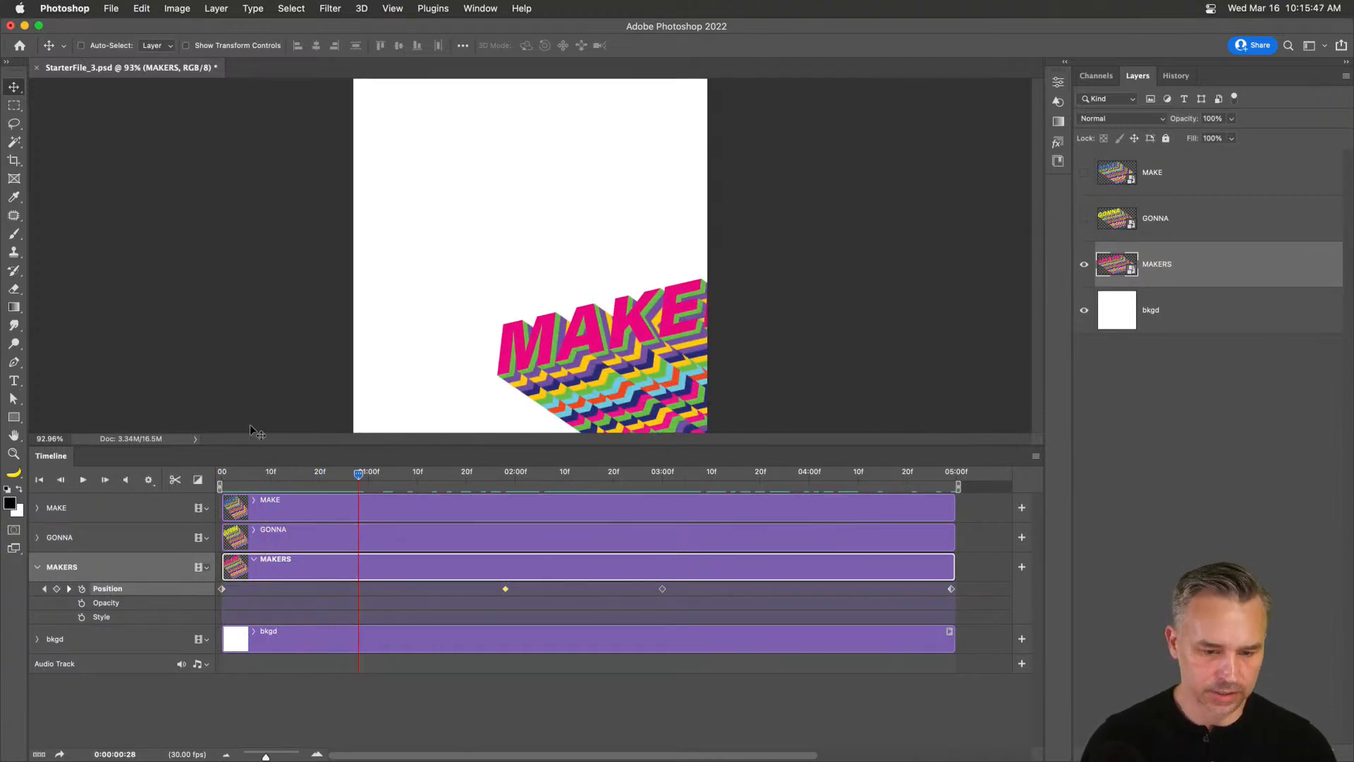
left_click(149, 482)
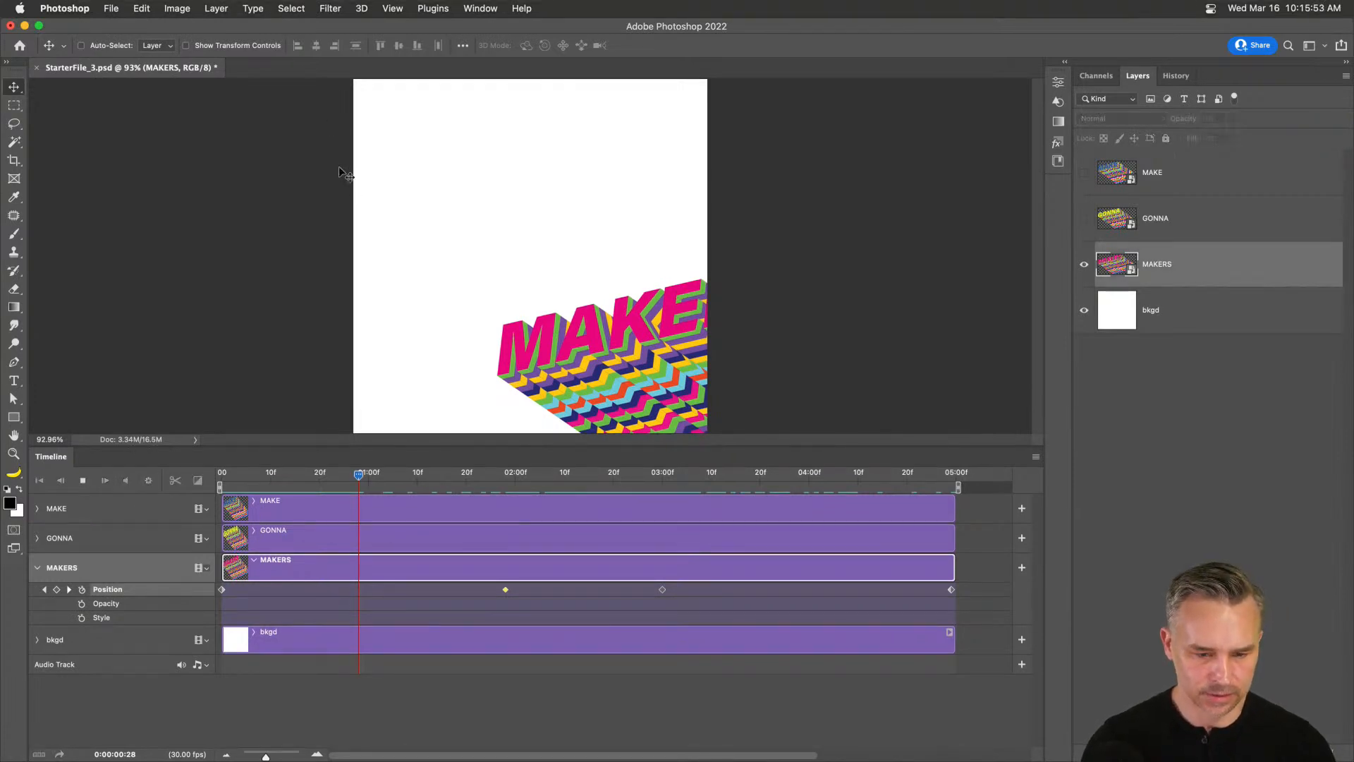
key("Tab")
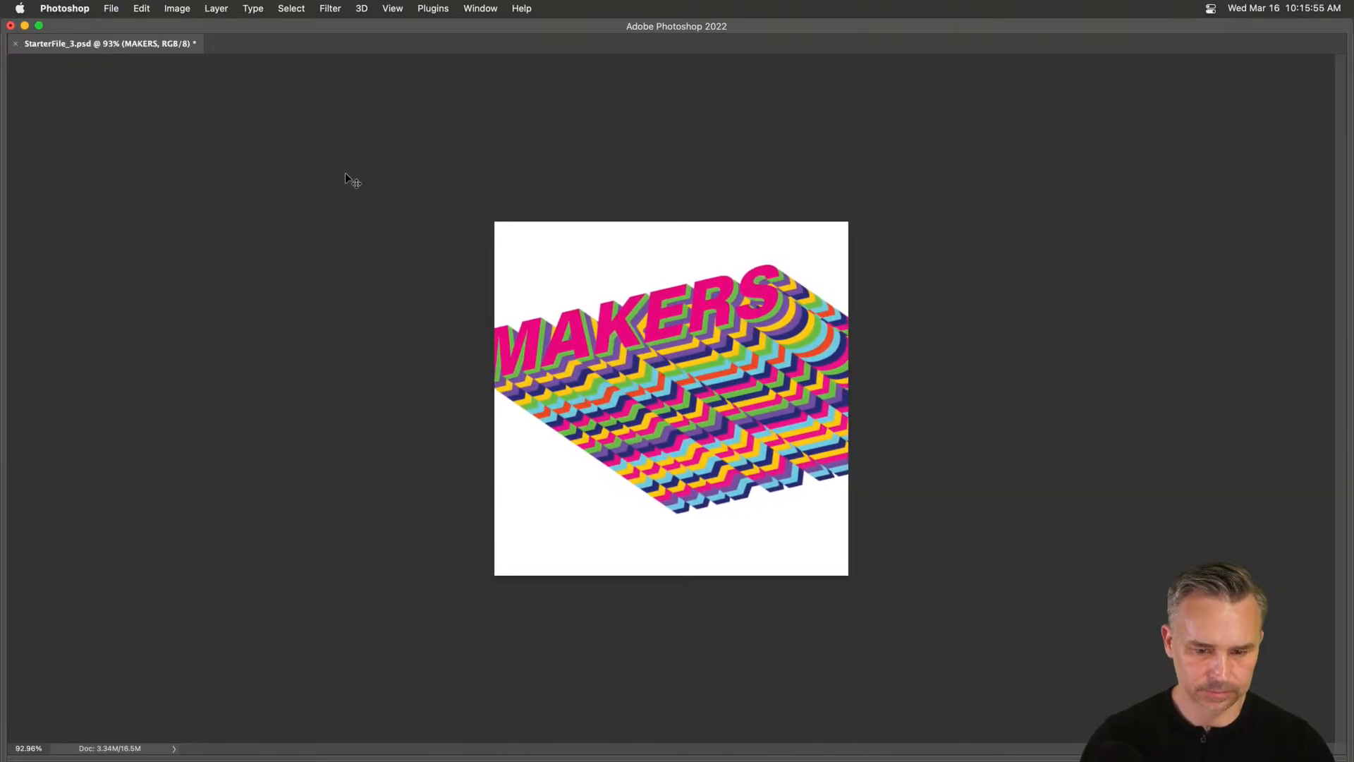
Enlarge the full-screen preview, then restore the toolbar, panels and Timeline.
key("super+0")
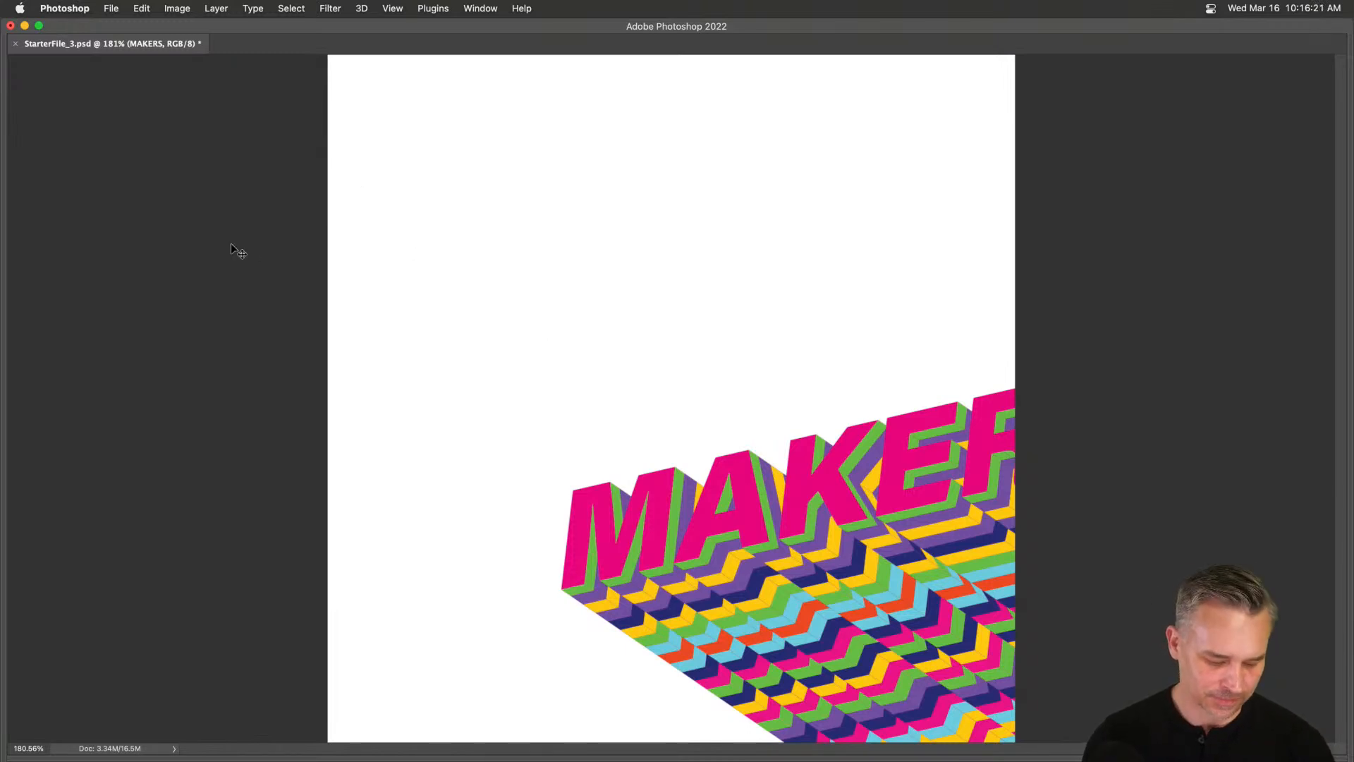
key("Tab")
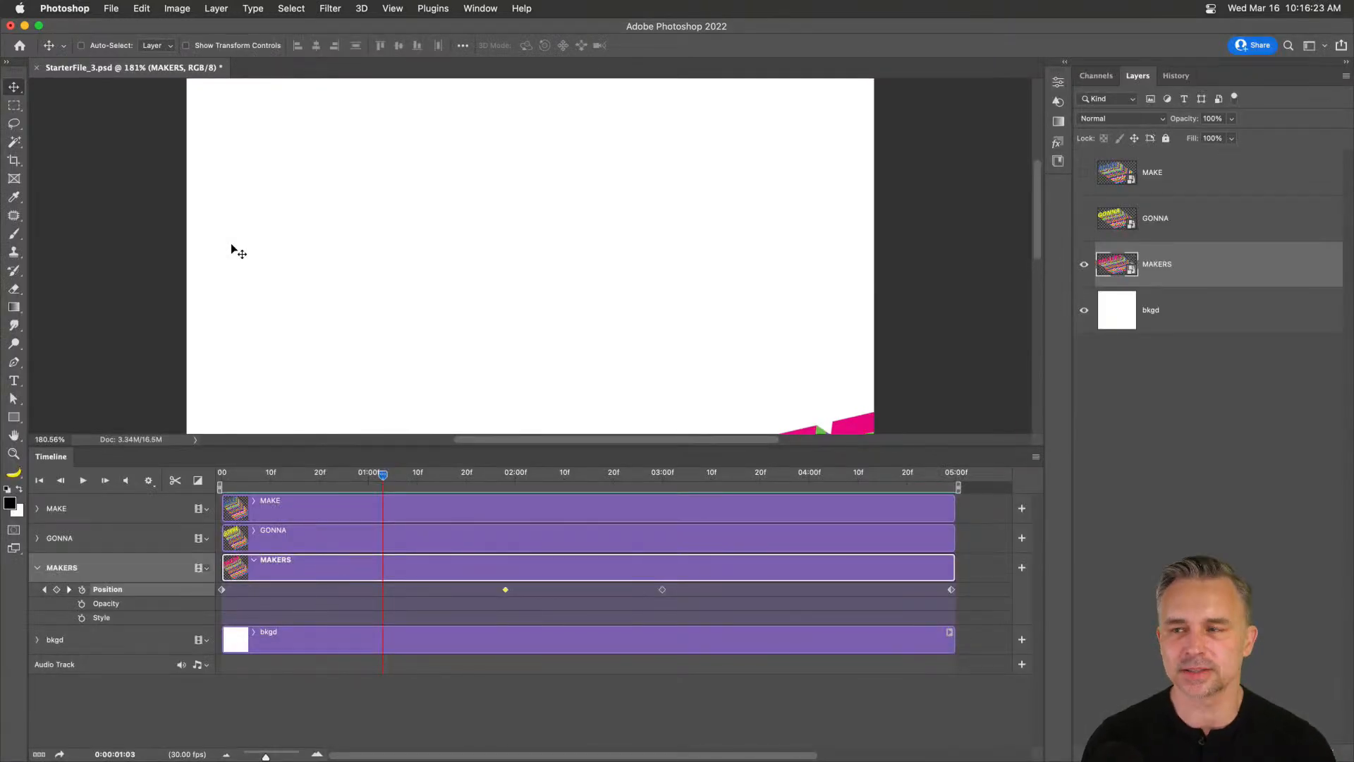
Fold away MAKERS' keyframes, select GONNA with its property rows collapsed, and scrub to 02:01.
left_click_drag(396, 444, 106, 591)
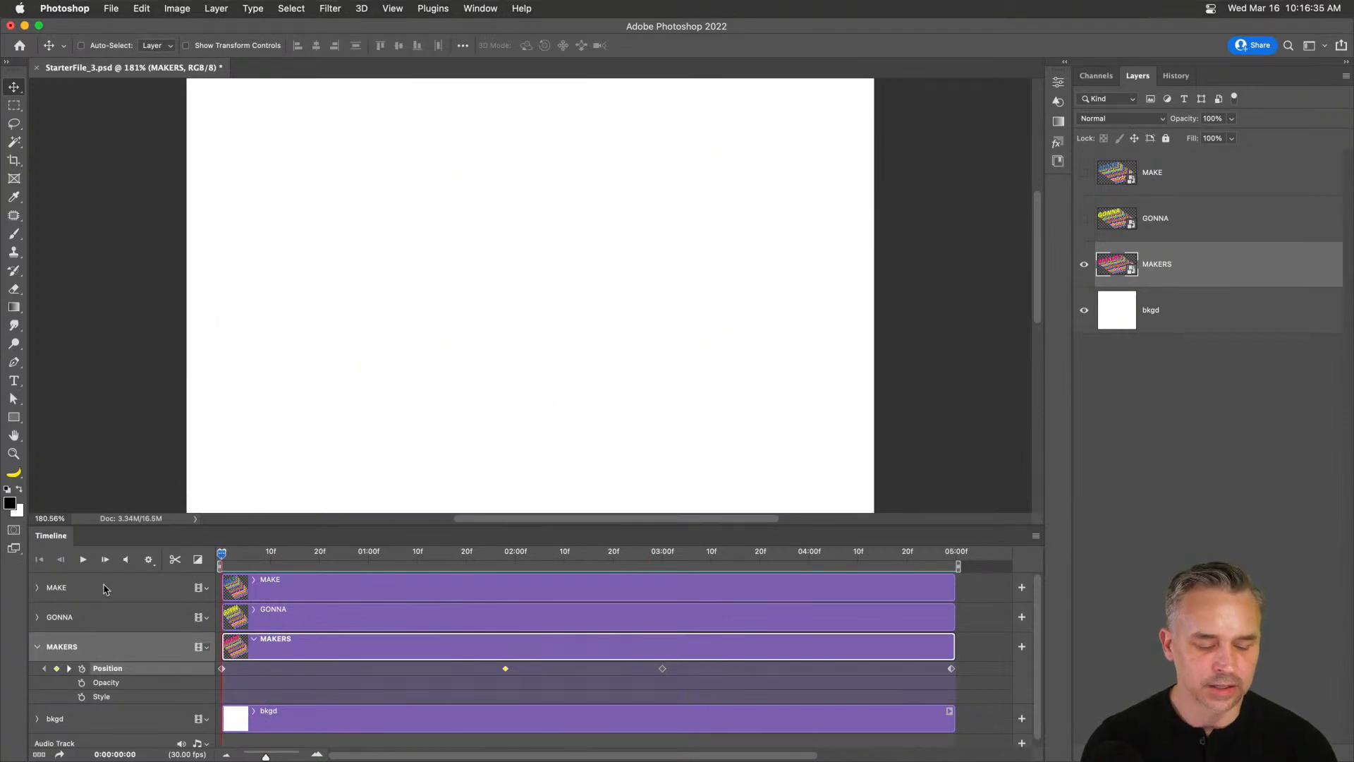
left_click(99, 619)
left_click(34, 647)
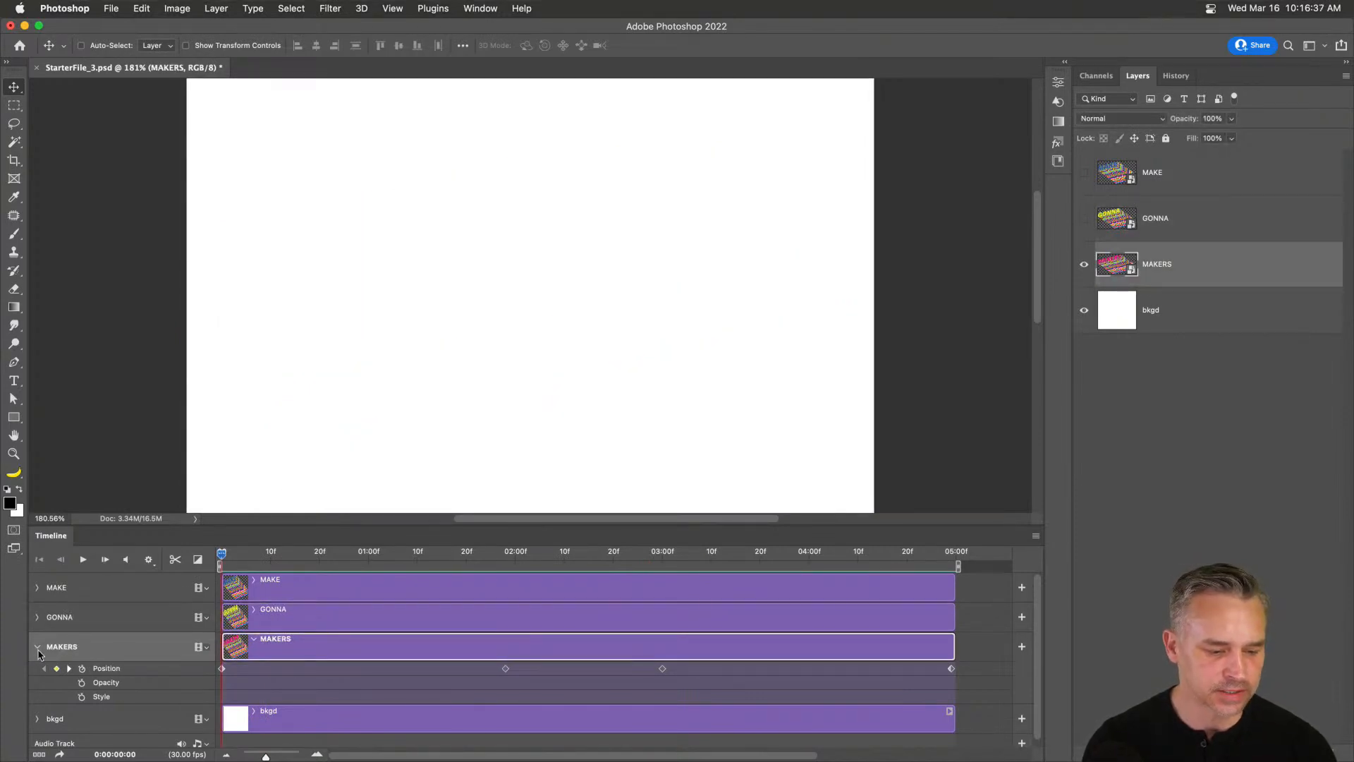
left_click(37, 647)
left_click(36, 618)
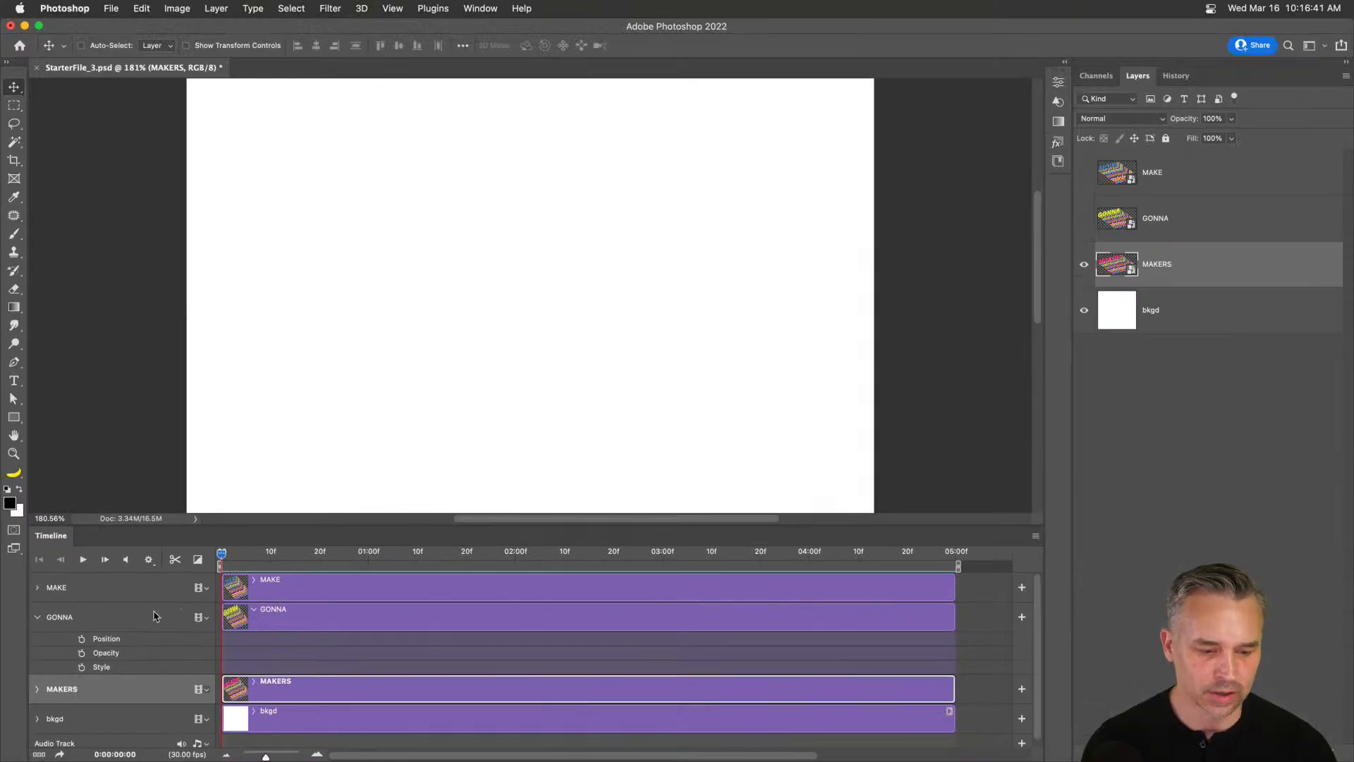
left_click(116, 641)
left_click(37, 616)
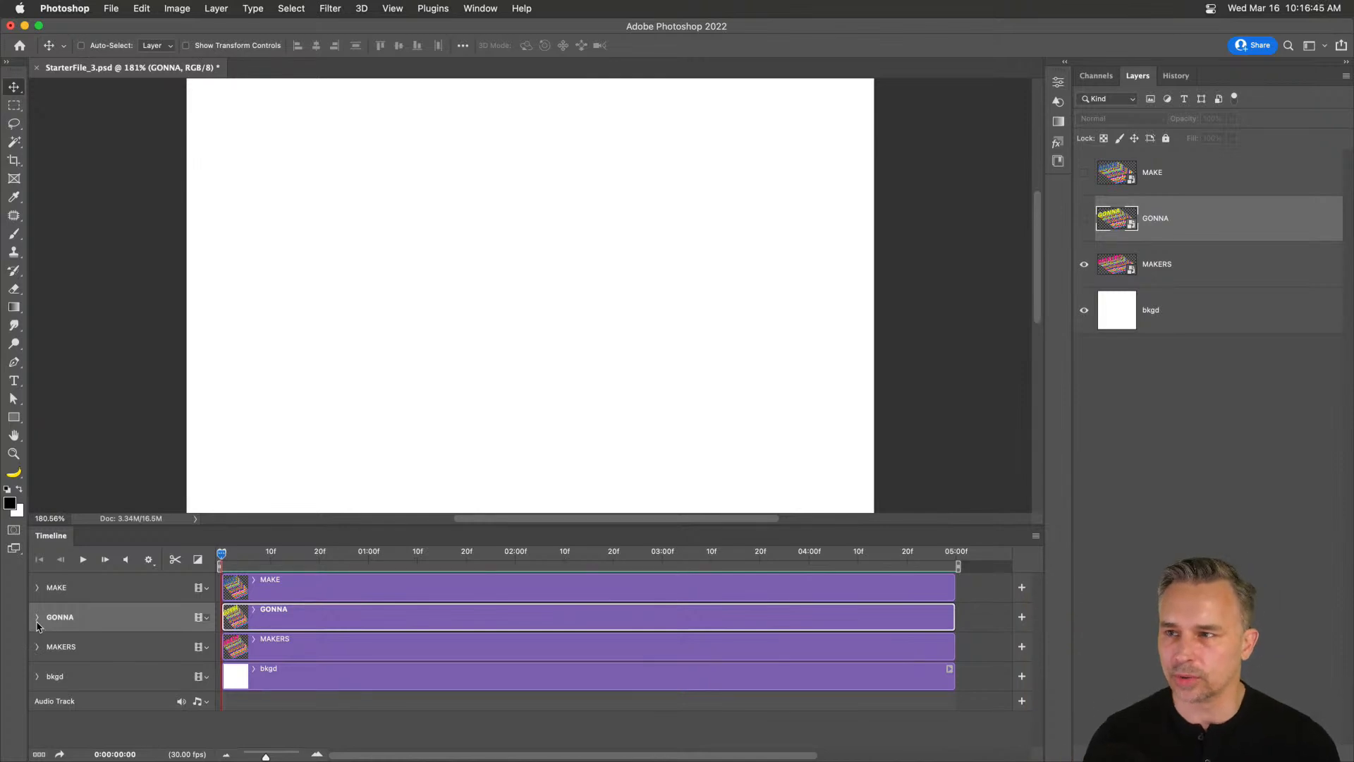
left_click_drag(305, 558, 522, 580)
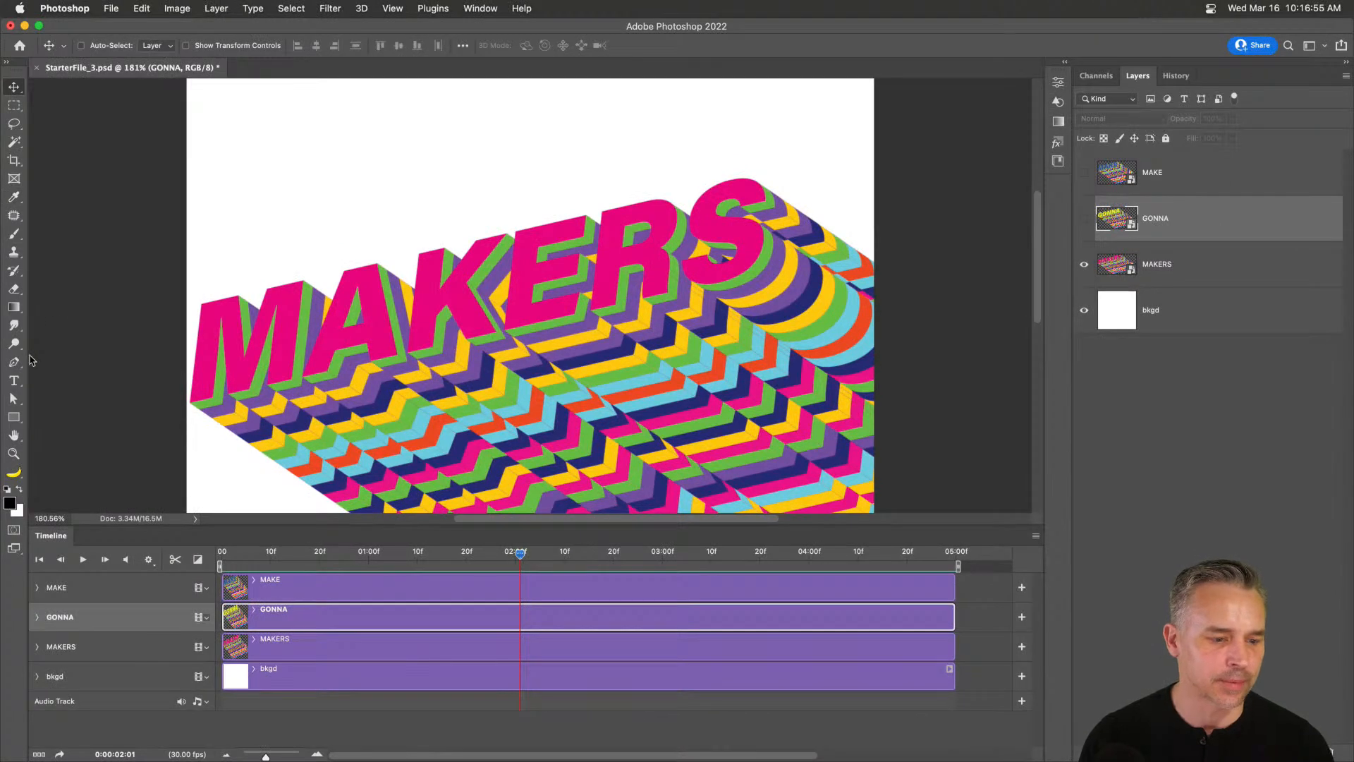
left_click(14, 380)
left_click(297, 190)
type("Makers")
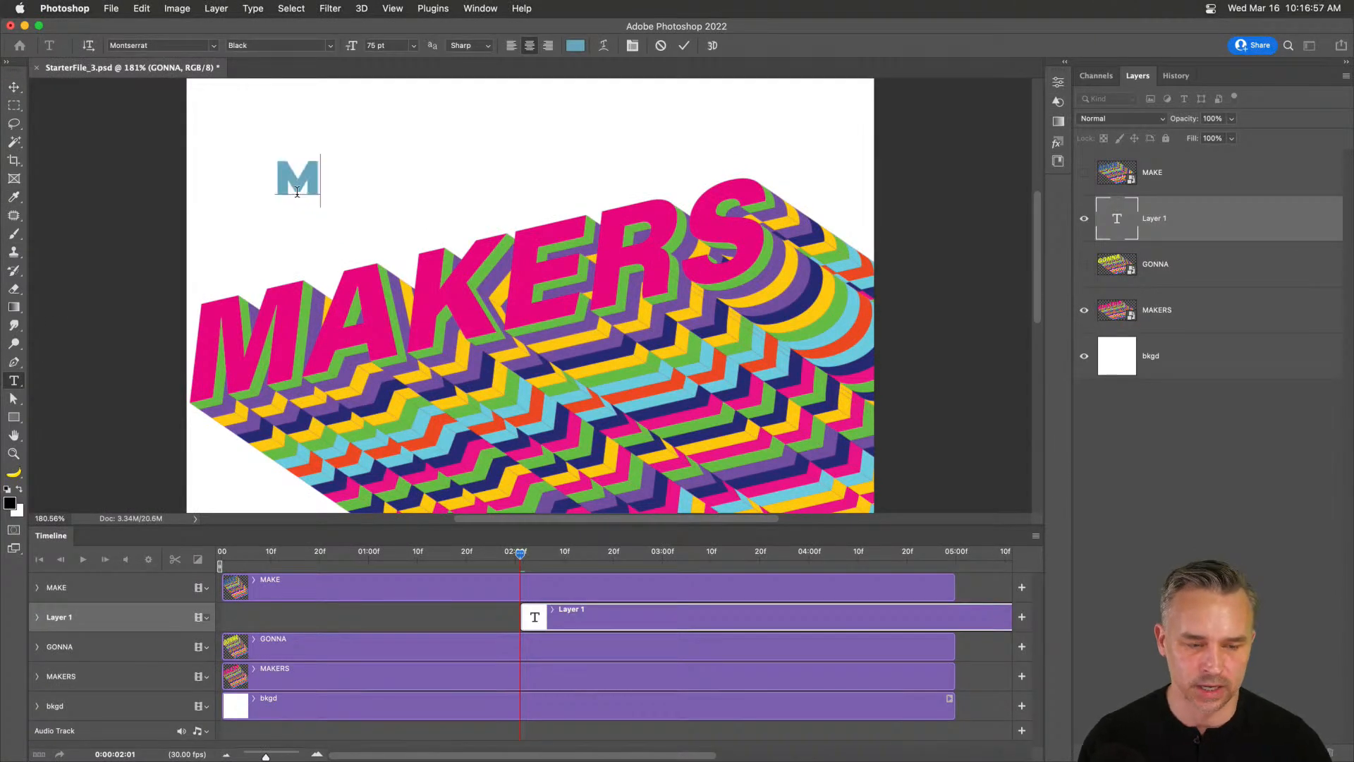
left_click(12, 86)
left_click_drag(325, 554, 88, 536)
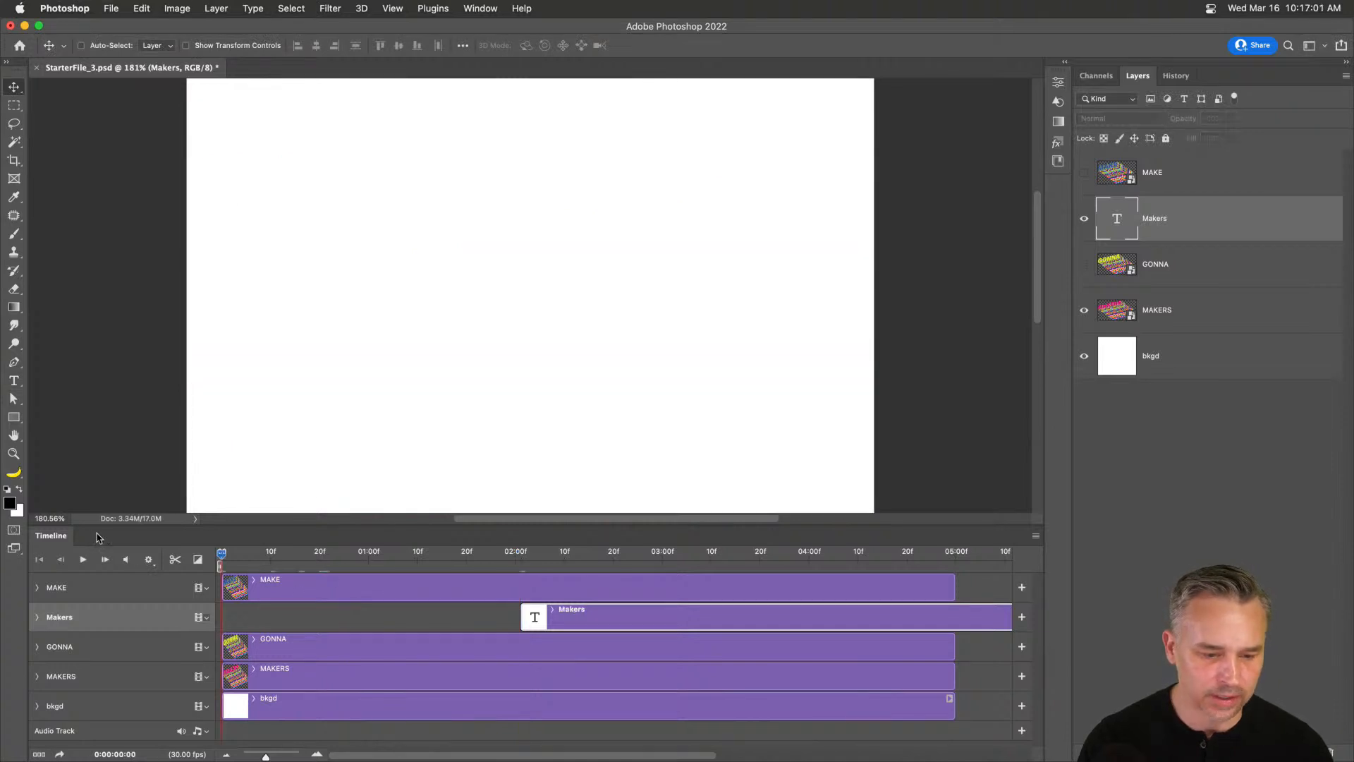
double_click(140, 540)
left_click(1085, 264)
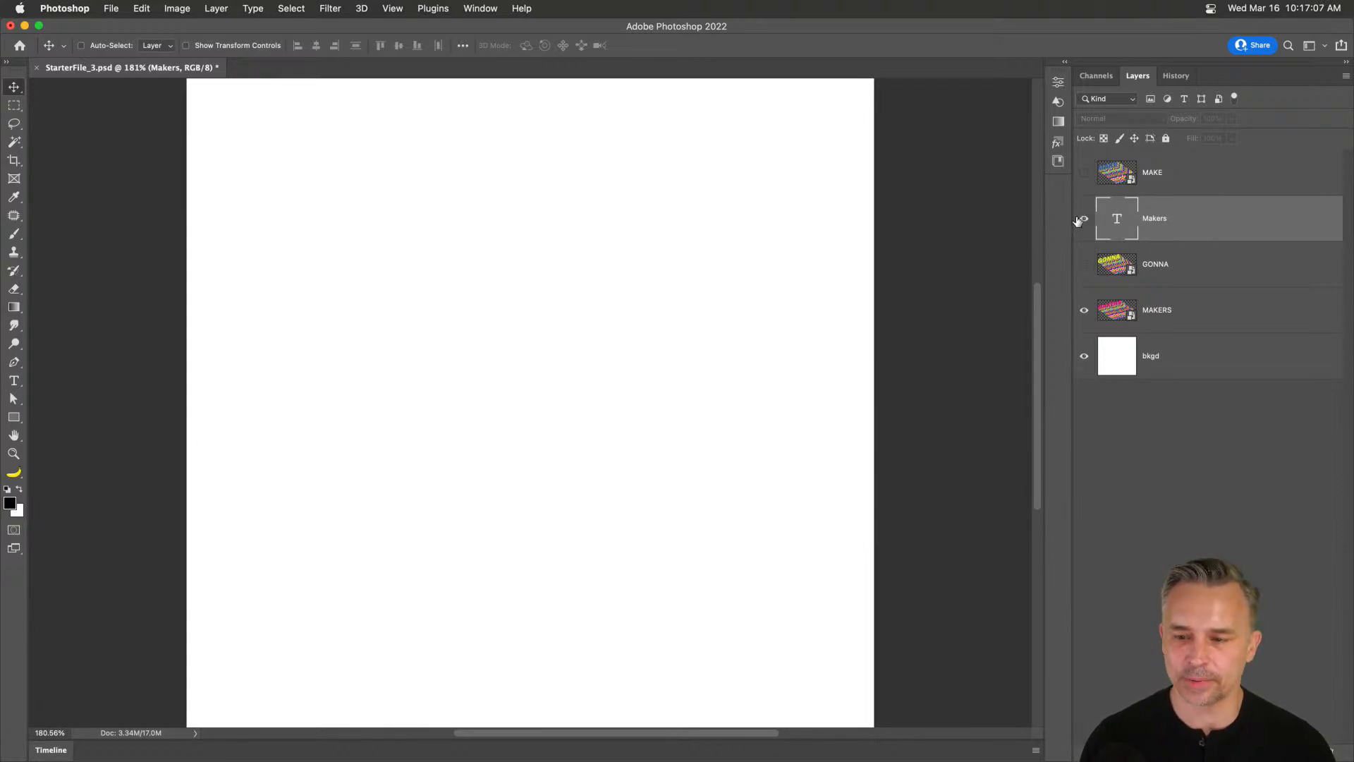
double_click(143, 750)
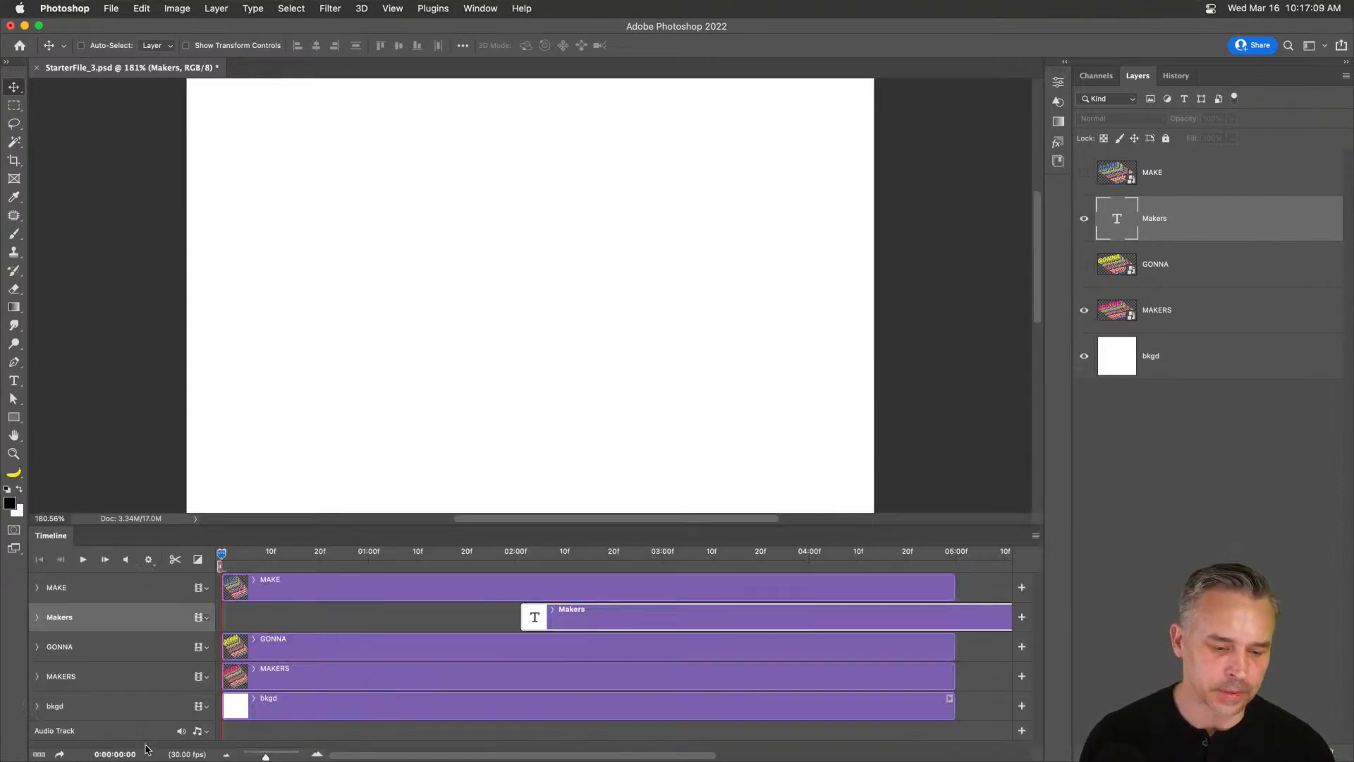
left_click_drag(306, 556, 539, 575)
left_click_drag(612, 618, 312, 615)
left_click_drag(316, 554, 293, 585)
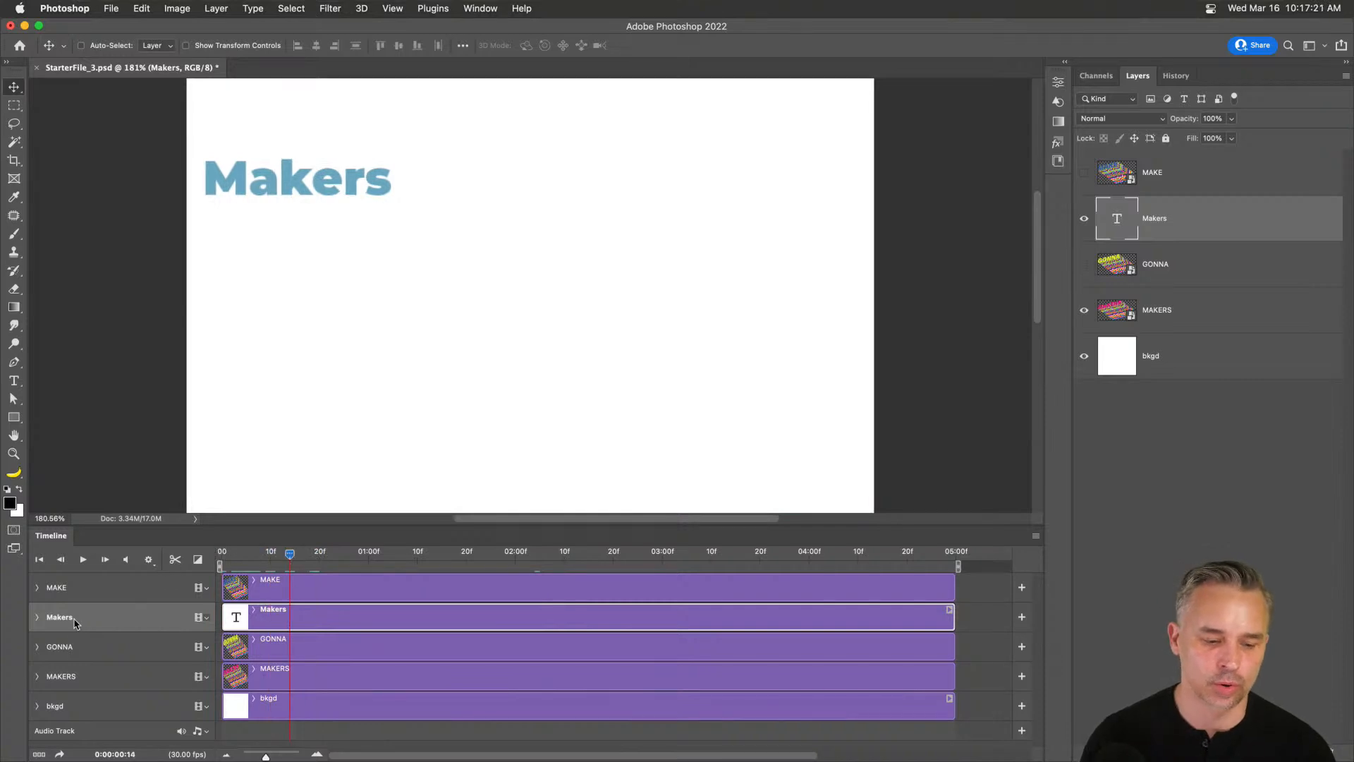
key("Delete")
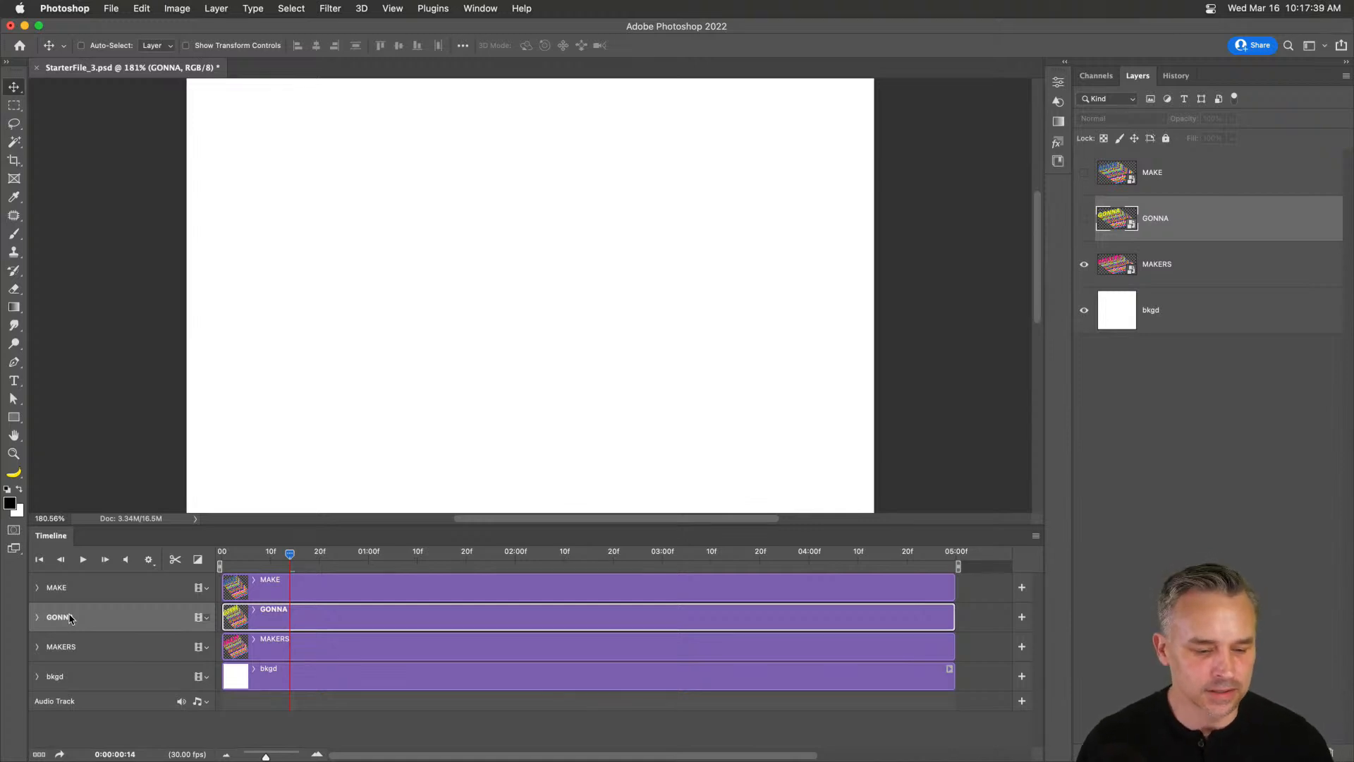
Show GONNA and MAKE, then add GONNA Position keyframes at 2:00 and 3:00.
left_click_drag(252, 554, 220, 556)
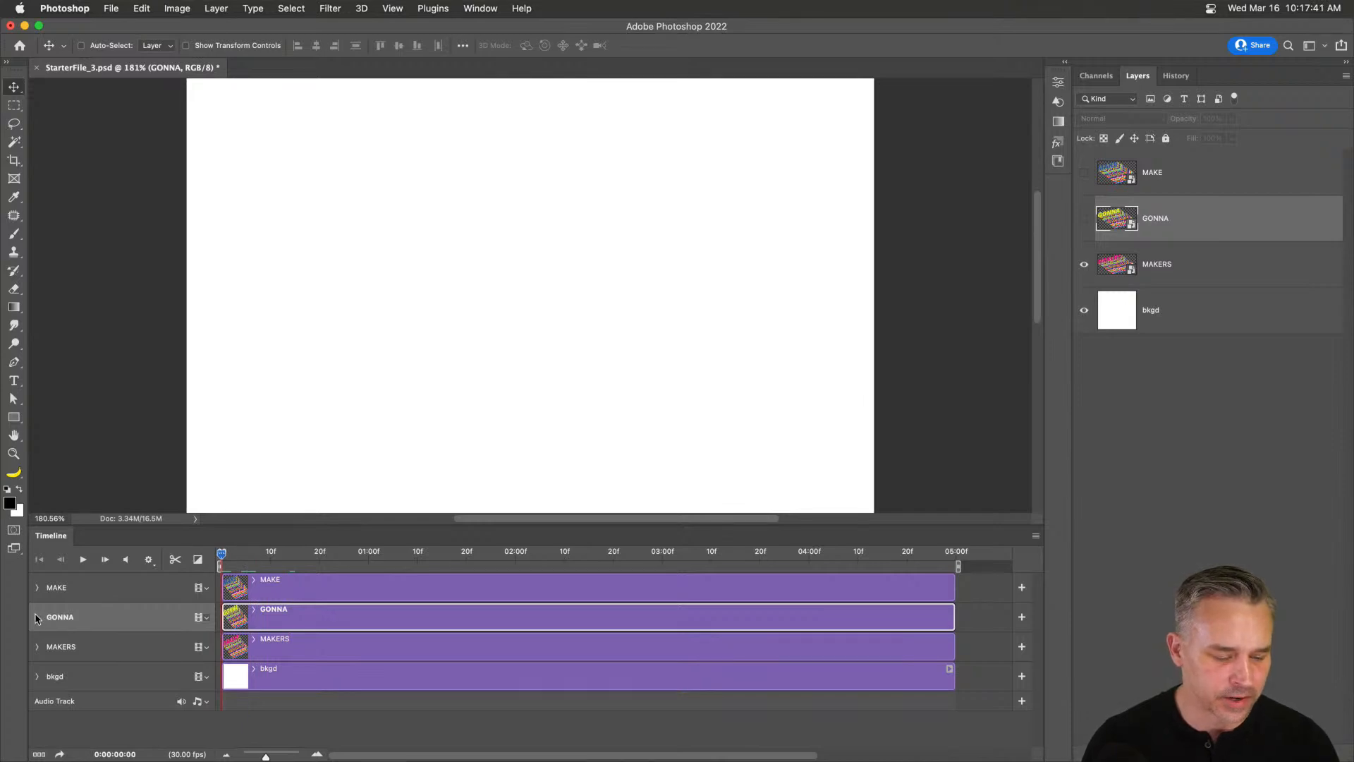
left_click(36, 618)
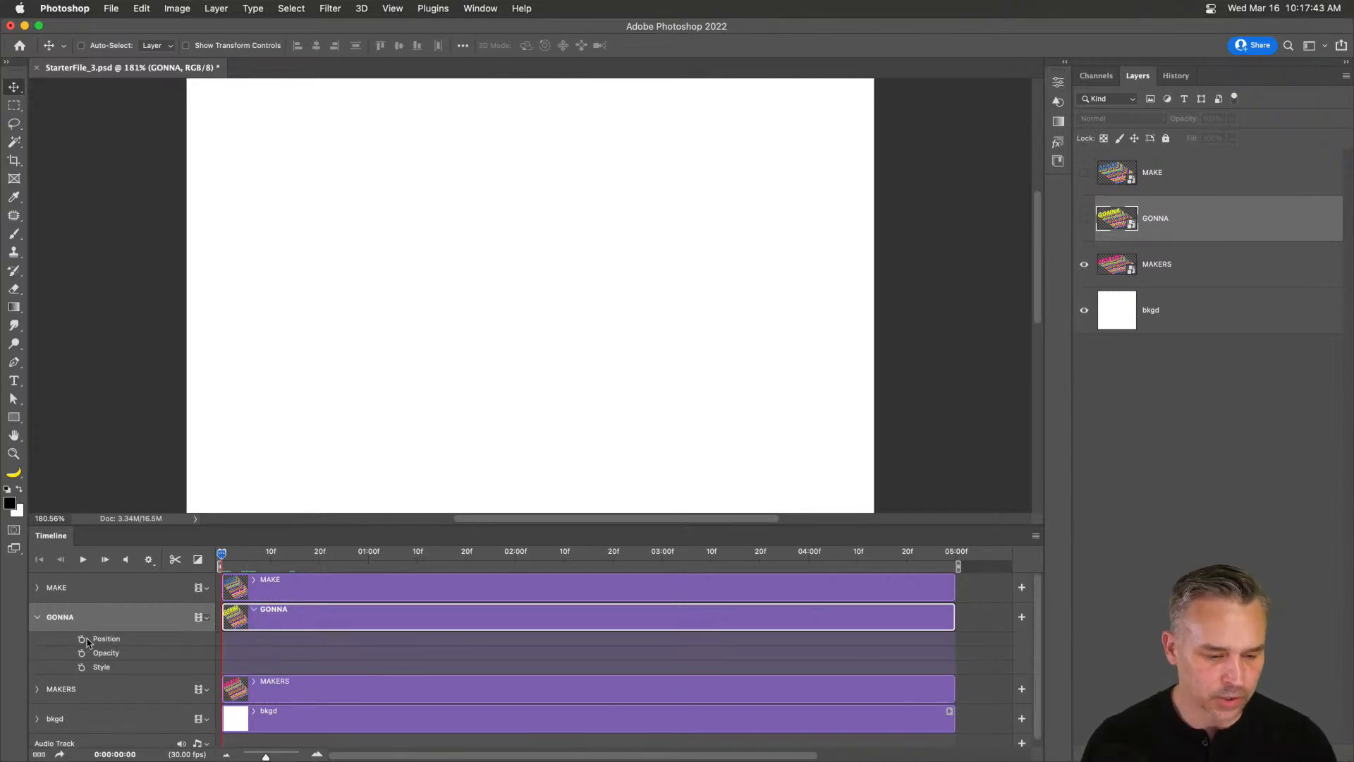
left_click(1085, 219)
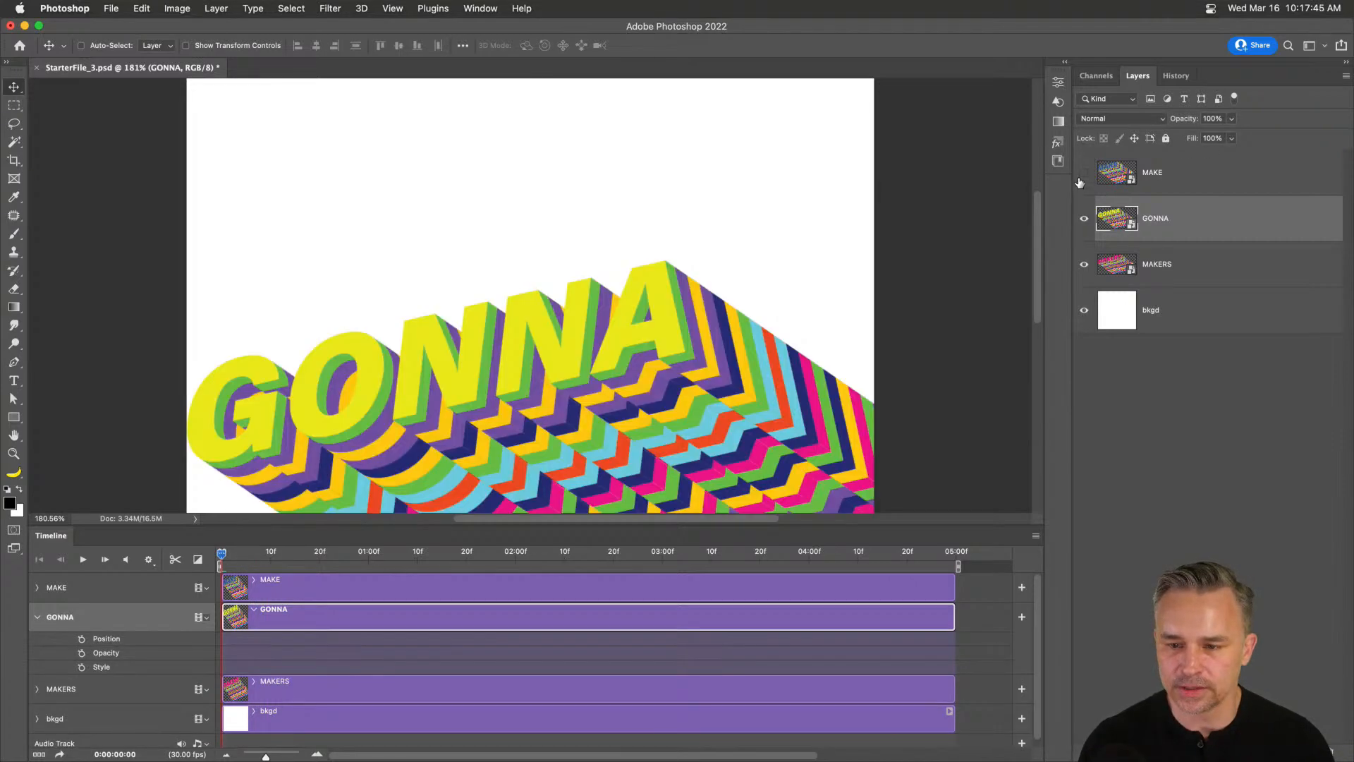
left_click(1084, 174)
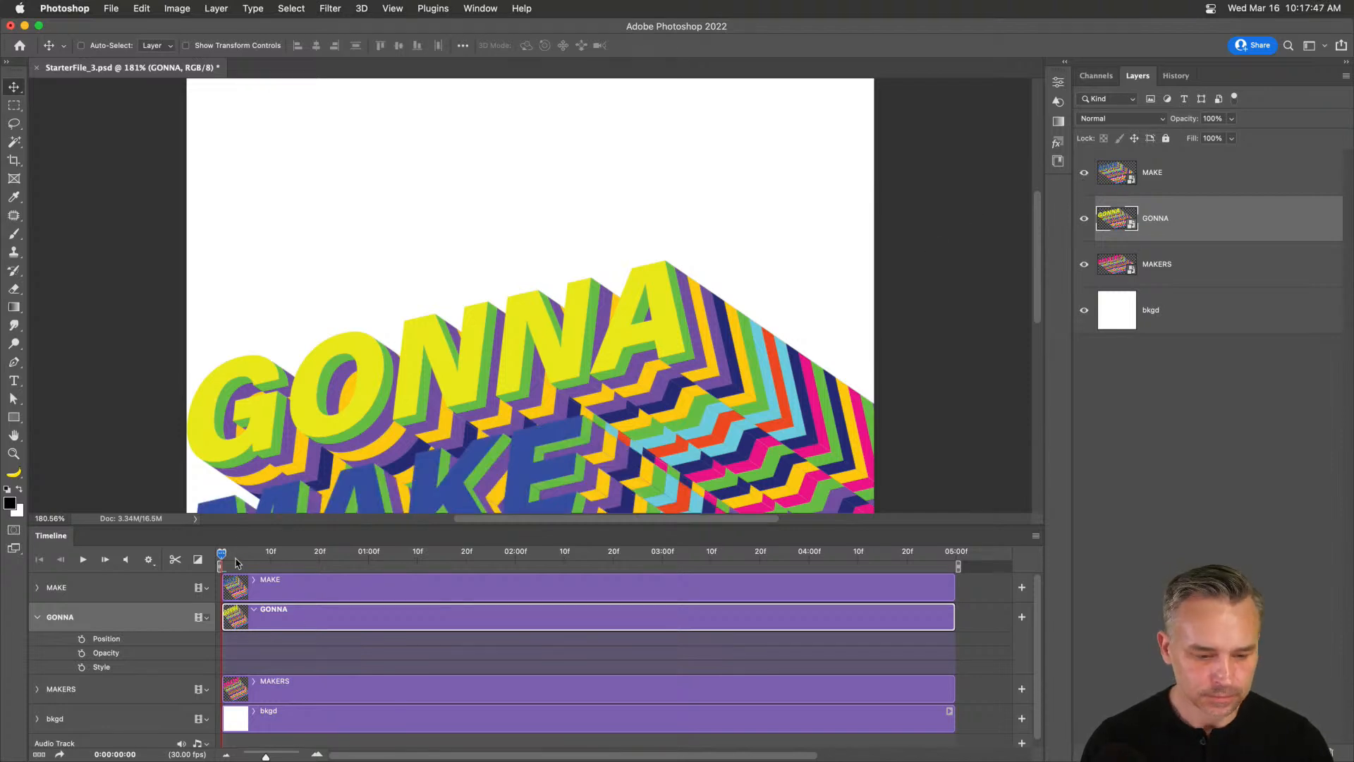
left_click_drag(236, 563, 515, 562)
left_click(81, 639)
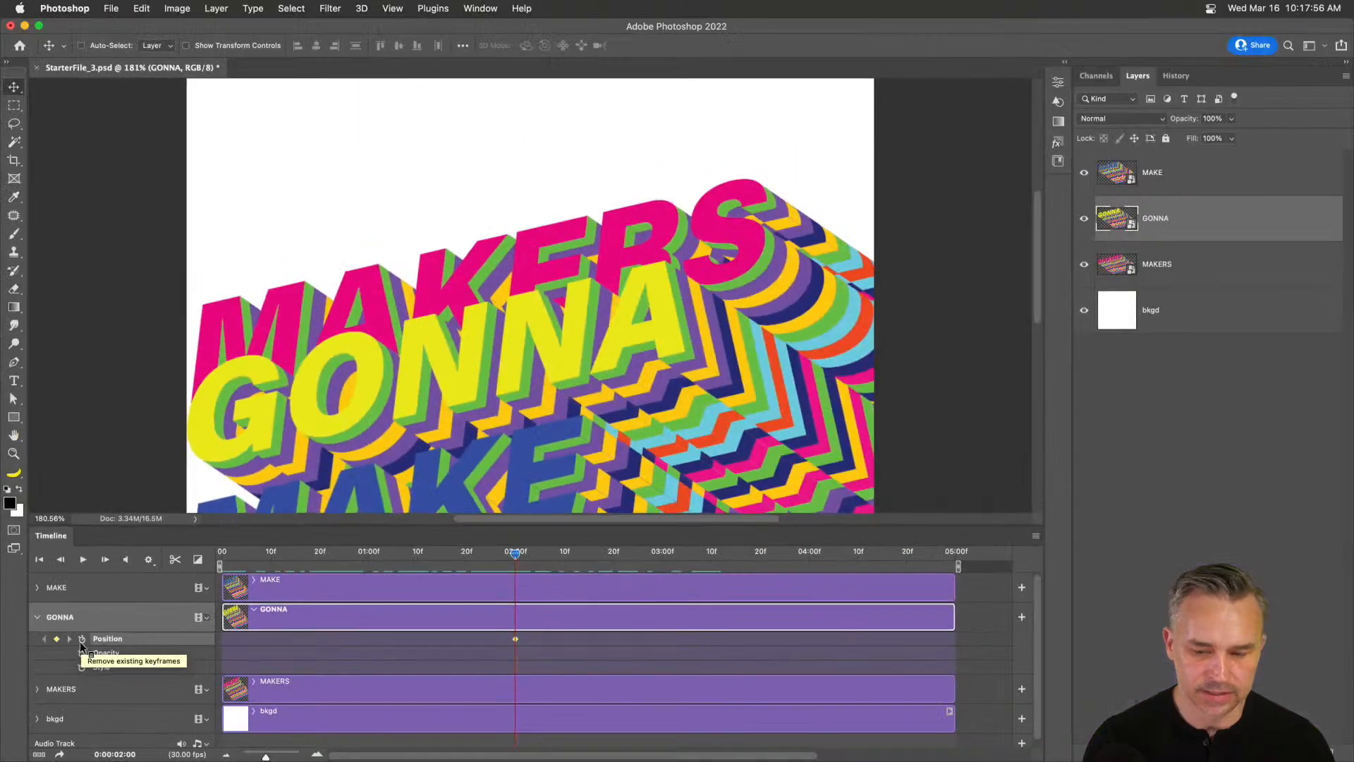
left_click_drag(591, 557, 661, 570)
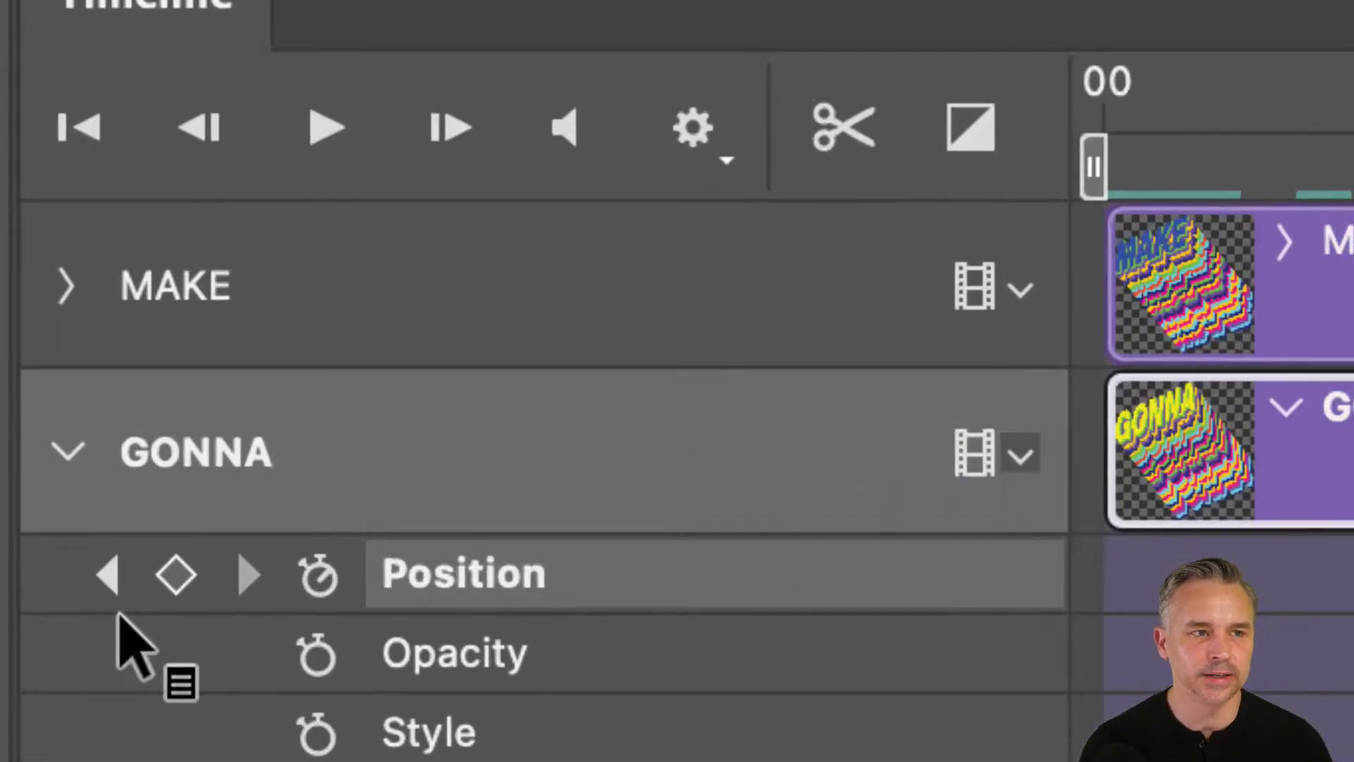
left_click(176, 575)
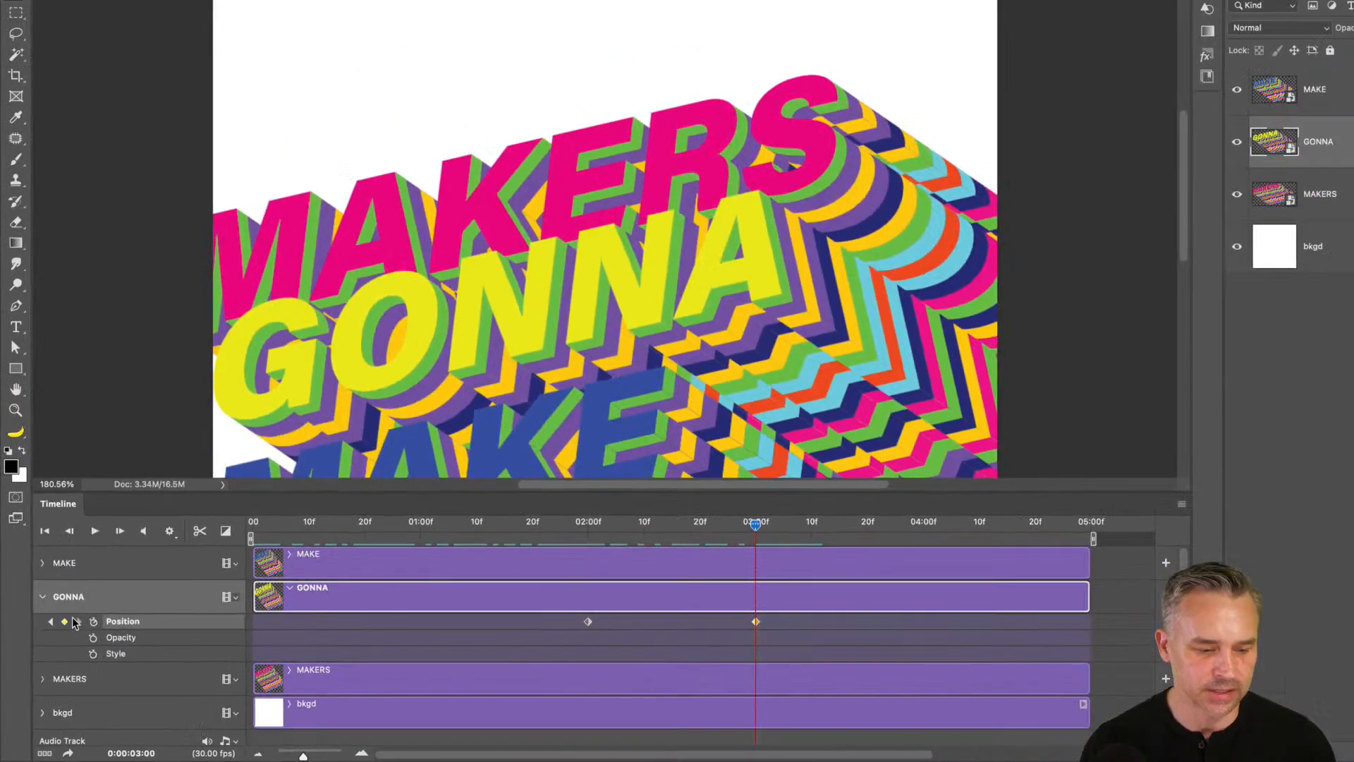
At 0:00, move GONNA off the poster to the lower right, hiding MAKE.
left_click(52, 622)
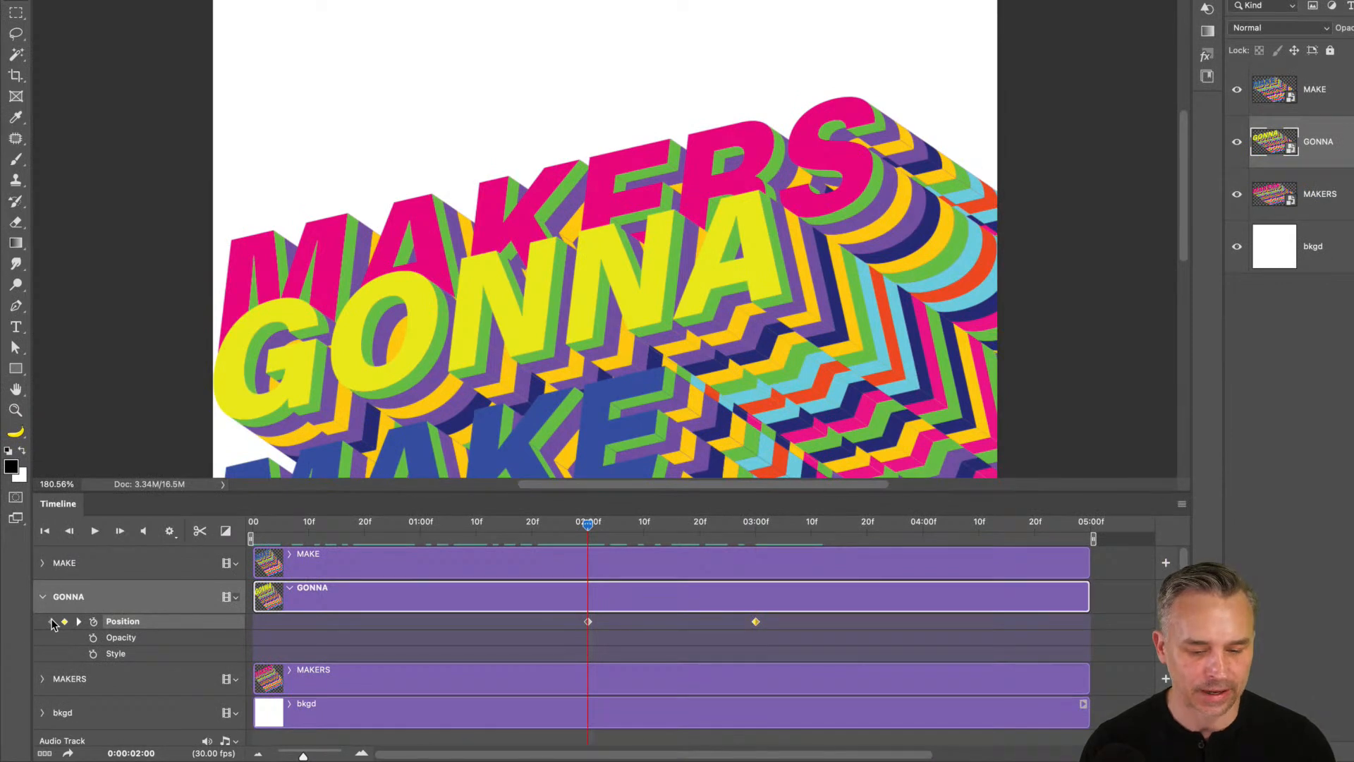
left_click_drag(322, 530, 252, 530)
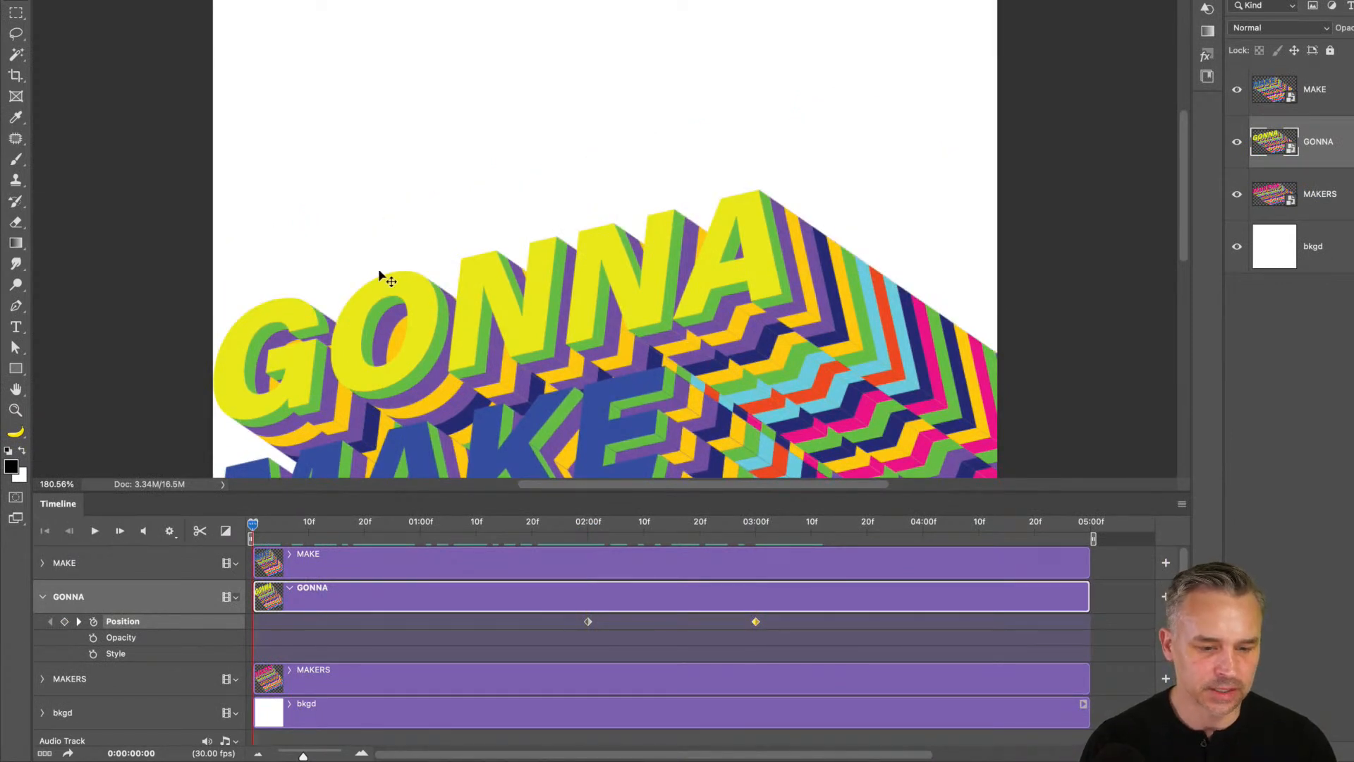
left_click_drag(306, 350, 557, 497)
key("super+z")
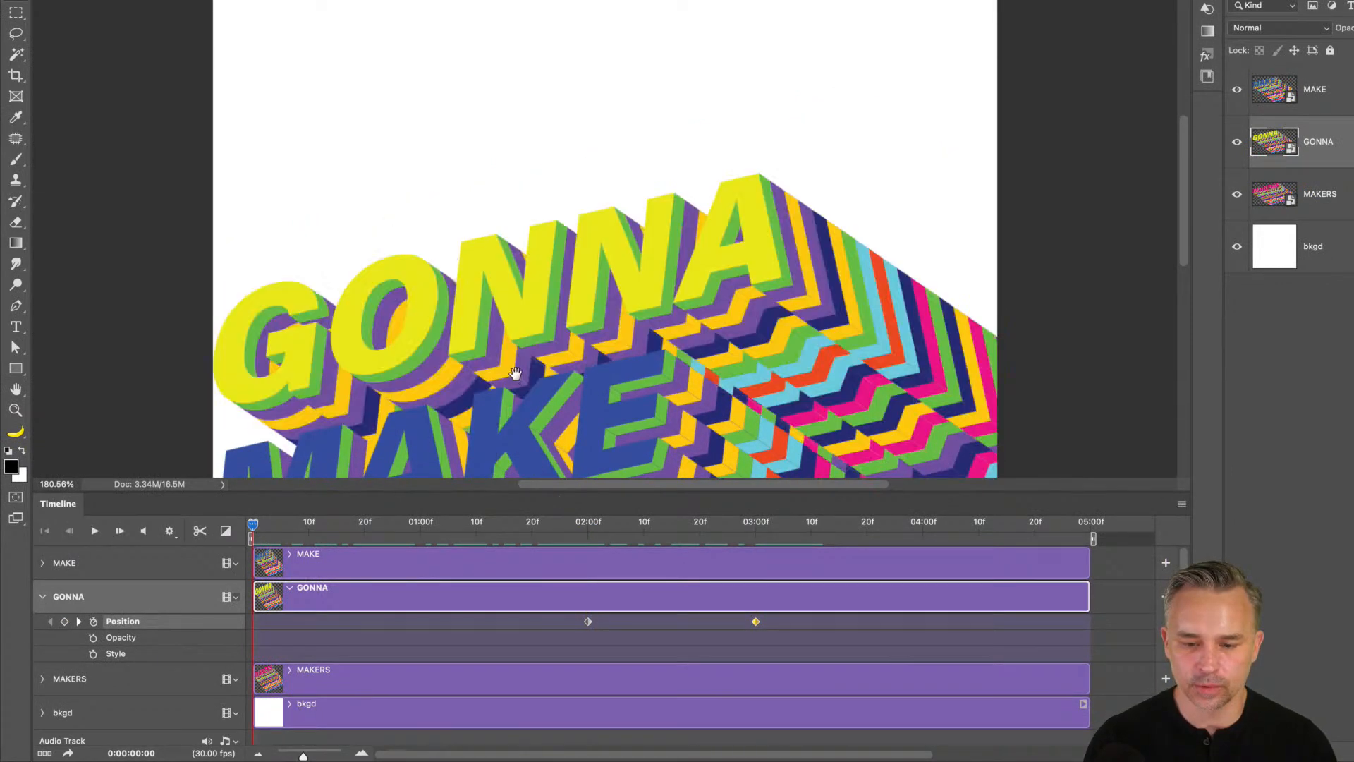
left_click_drag(514, 386, 409, 161)
left_click_drag(209, 96, 673, 448)
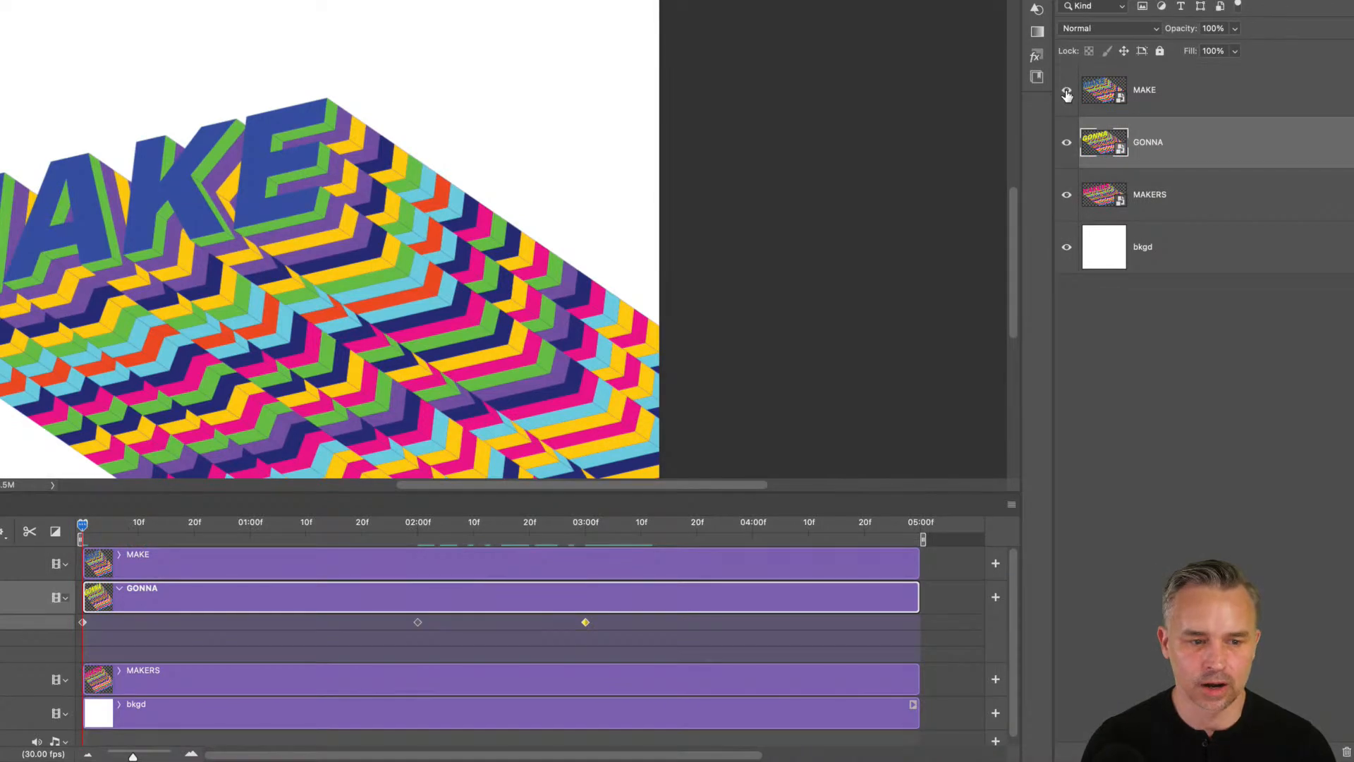
left_click(1067, 91)
left_click_drag(271, 293, 305, 115)
left_click_drag(455, 261, 580, 384)
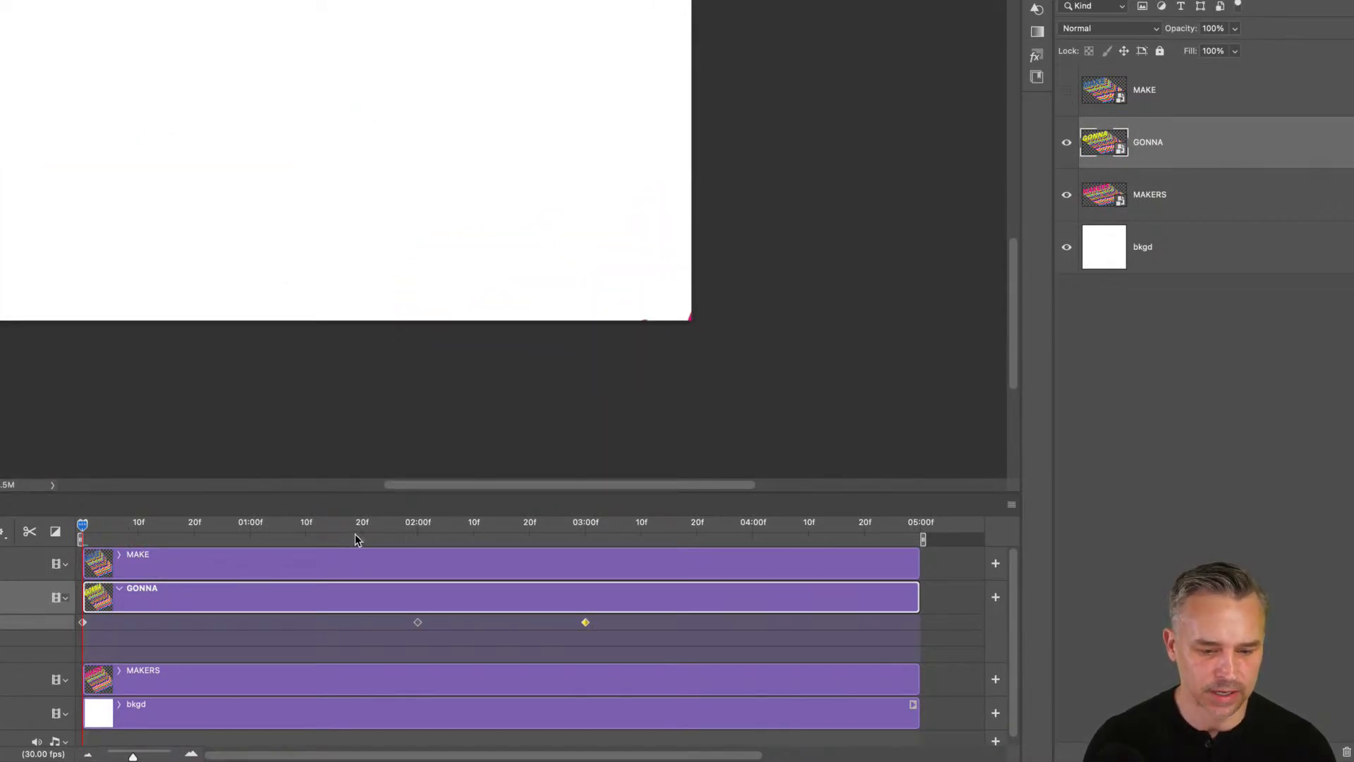
At 5:00, move GONNA off the poster to the upper left.
left_click_drag(351, 523, 914, 552)
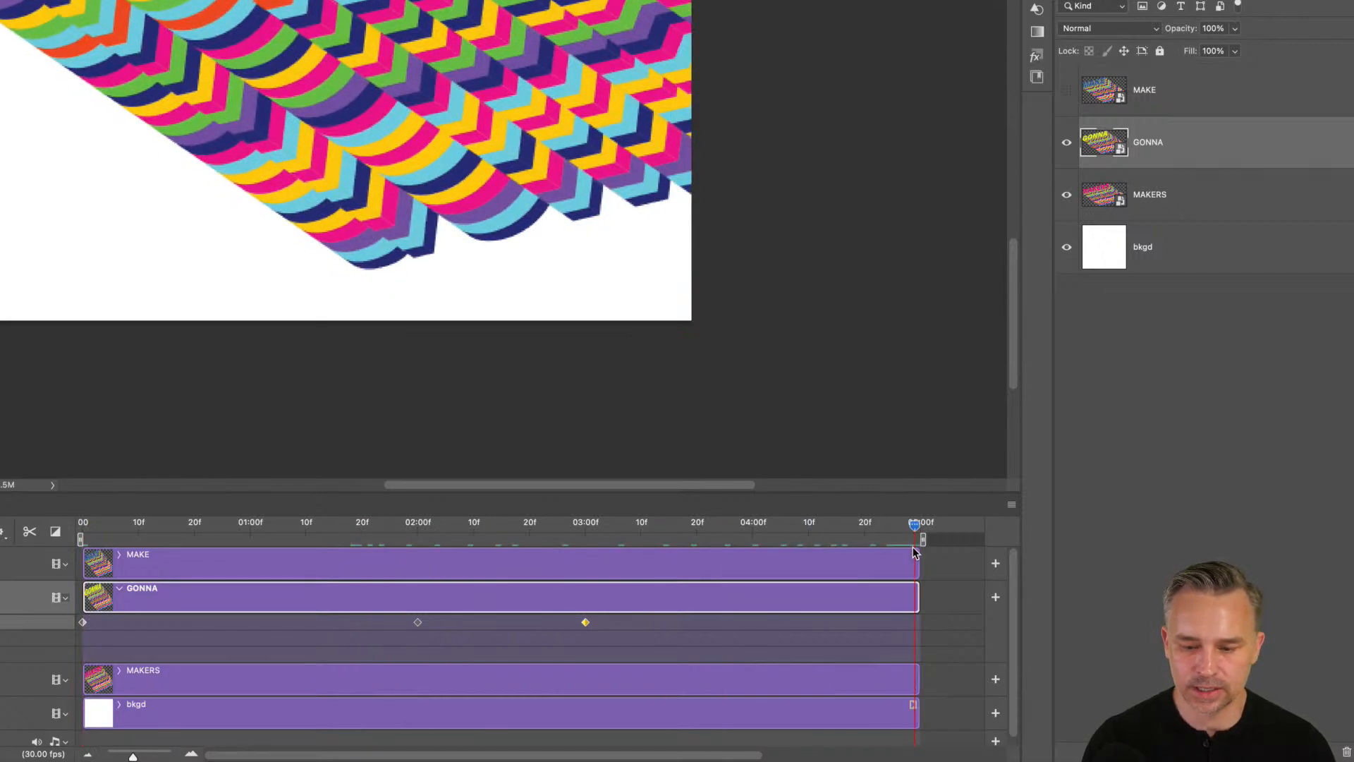
left_click_drag(201, 104, 151, 113)
left_click_drag(321, 93, 562, 331)
left_click_drag(581, 294, 432, 206)
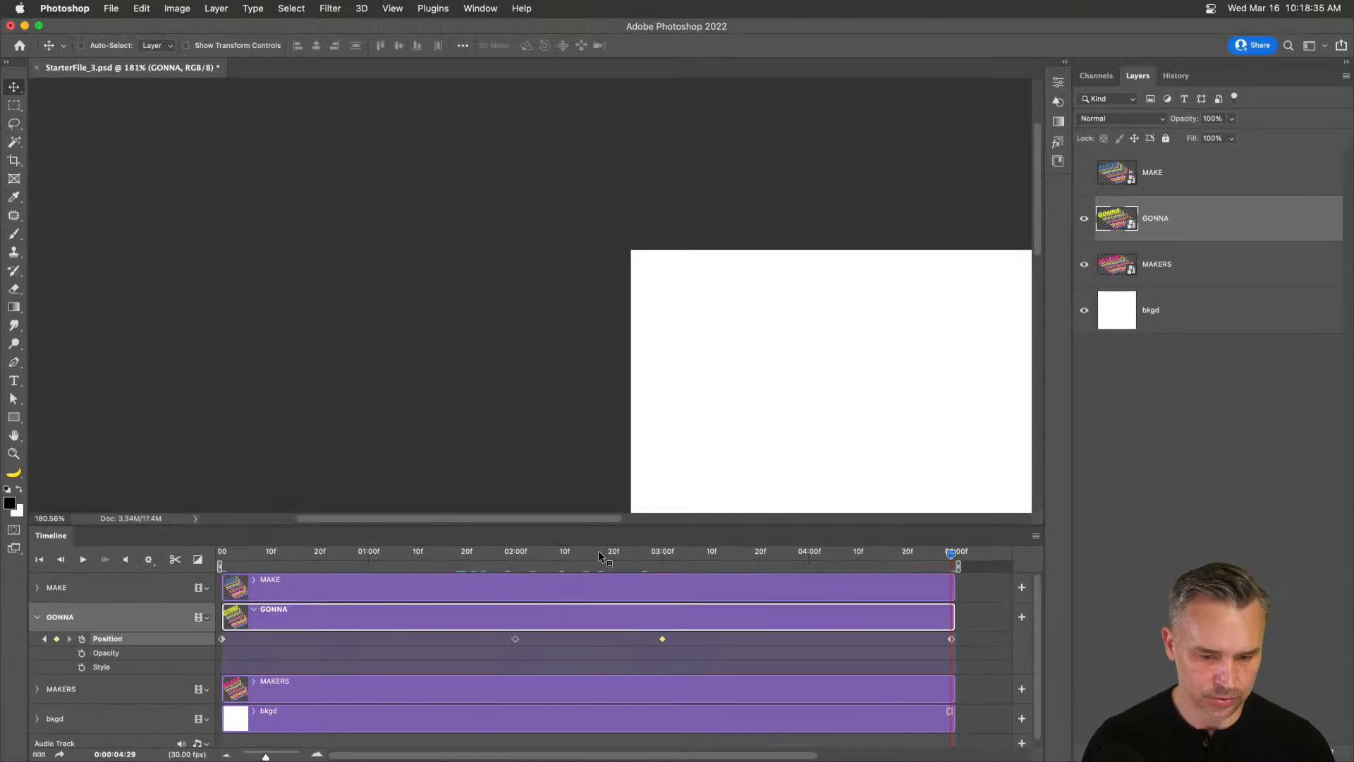
left_click_drag(591, 558, 123, 558)
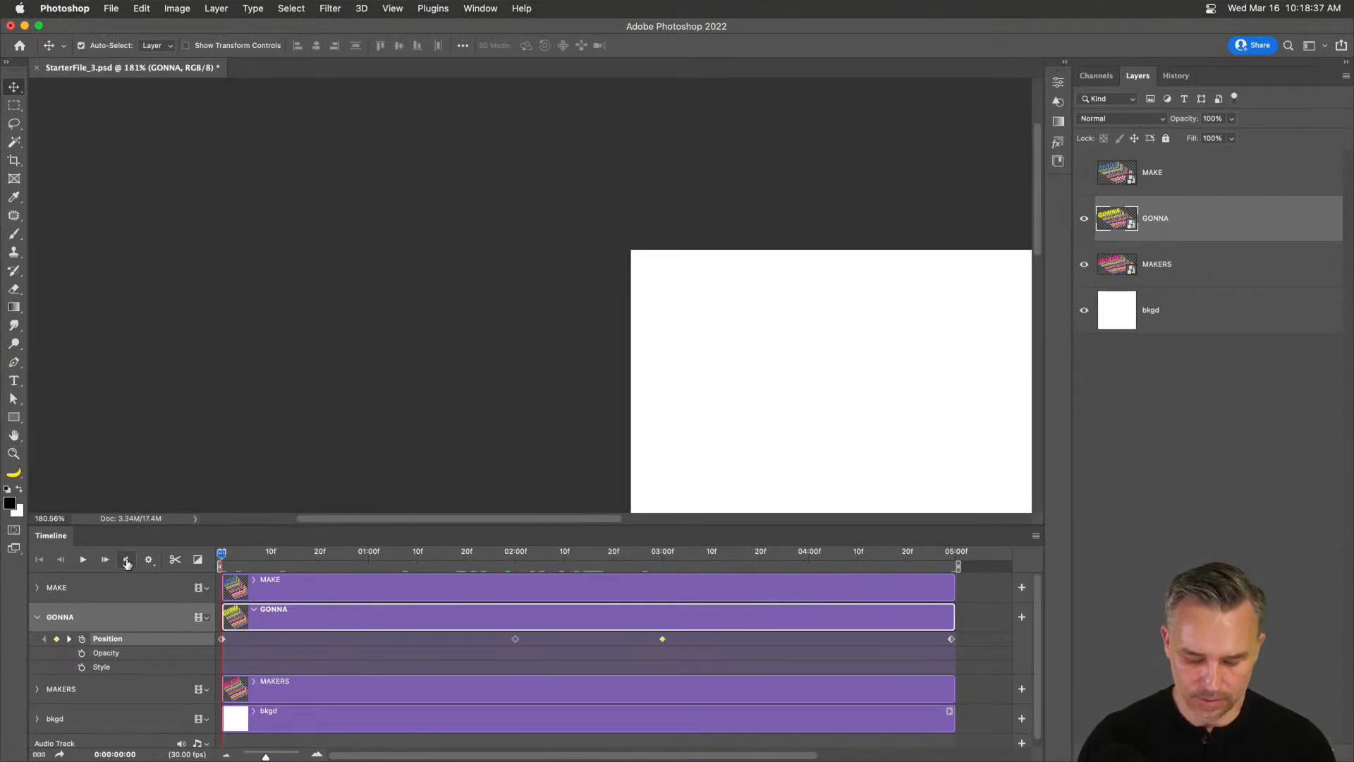
Fit the poster in view and play back the animation to check it.
key("super+0")
key("space")
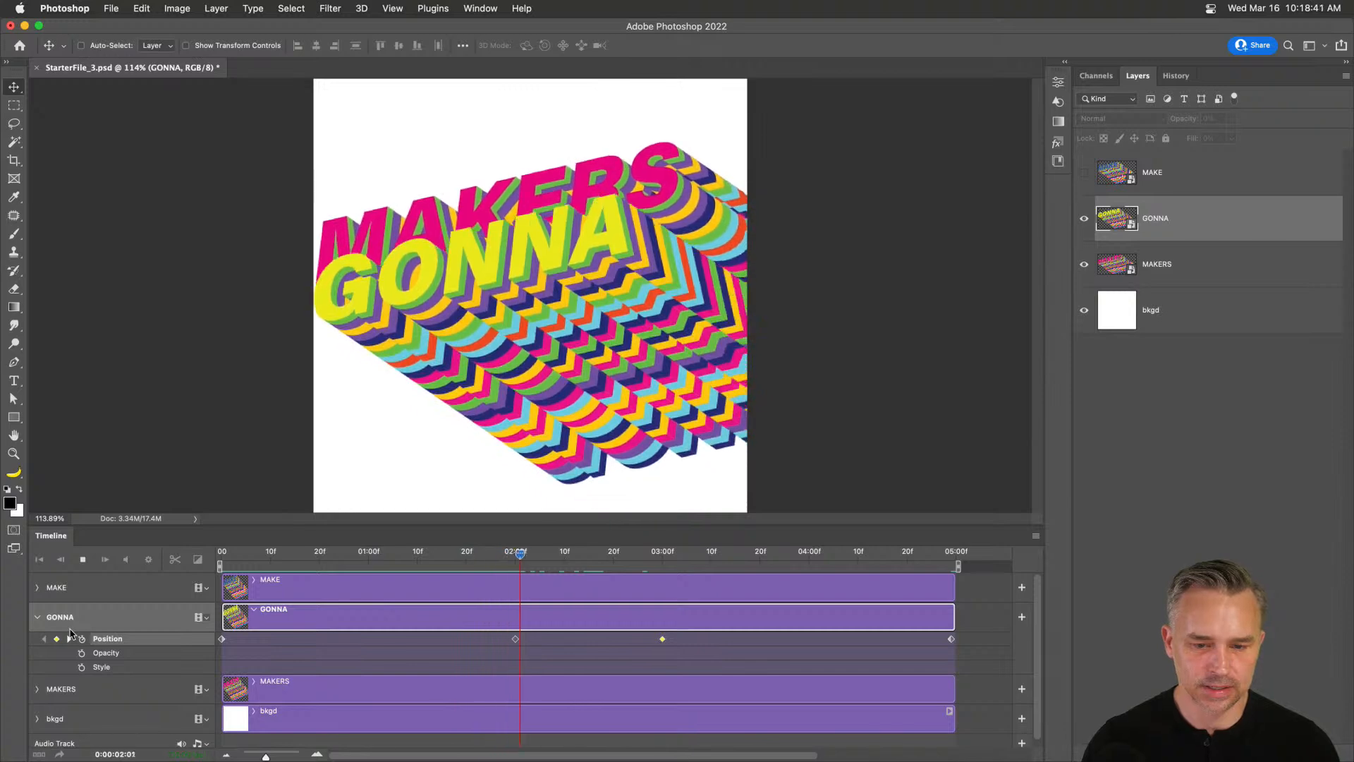
key("space")
left_click_drag(280, 551, 170, 548)
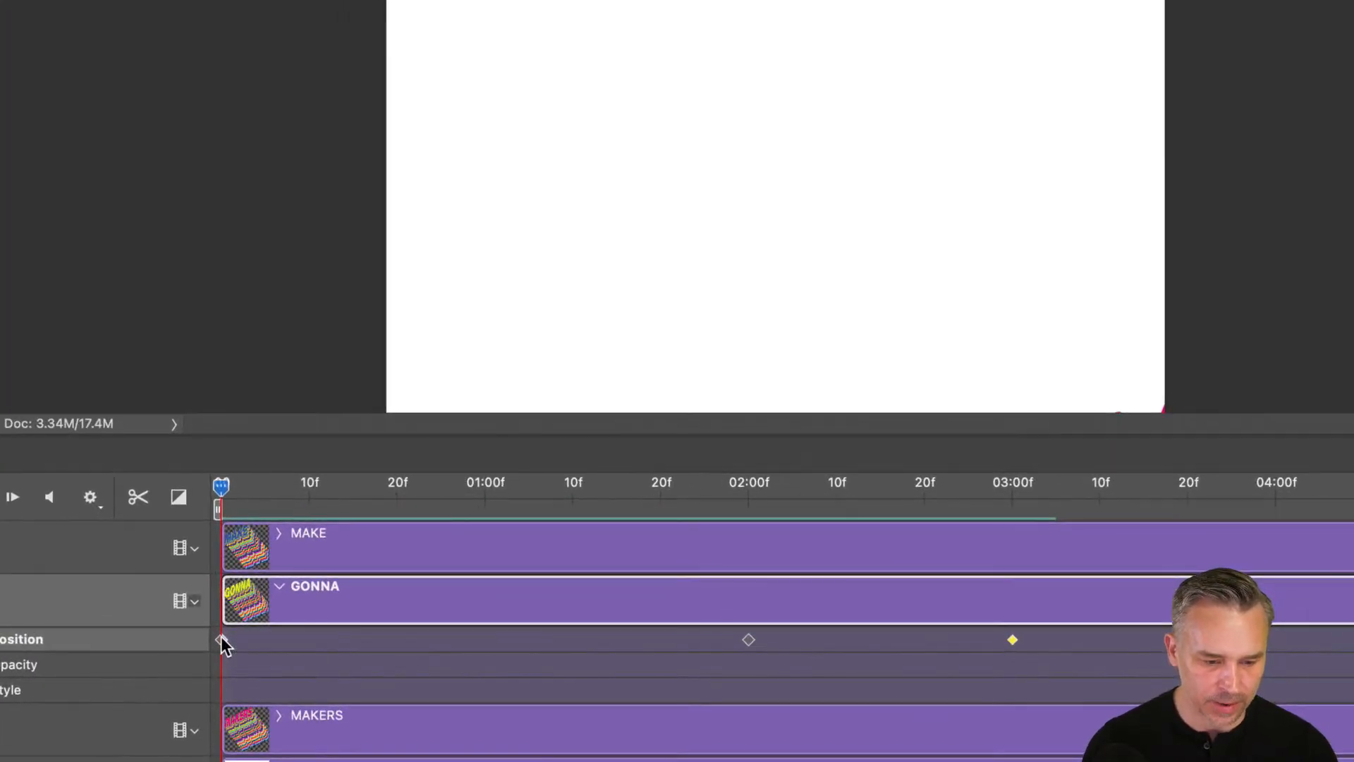
Delay GONNA's clip so it starts at about 20 frames, after MAKERS.
left_click_drag(222, 639, 393, 639)
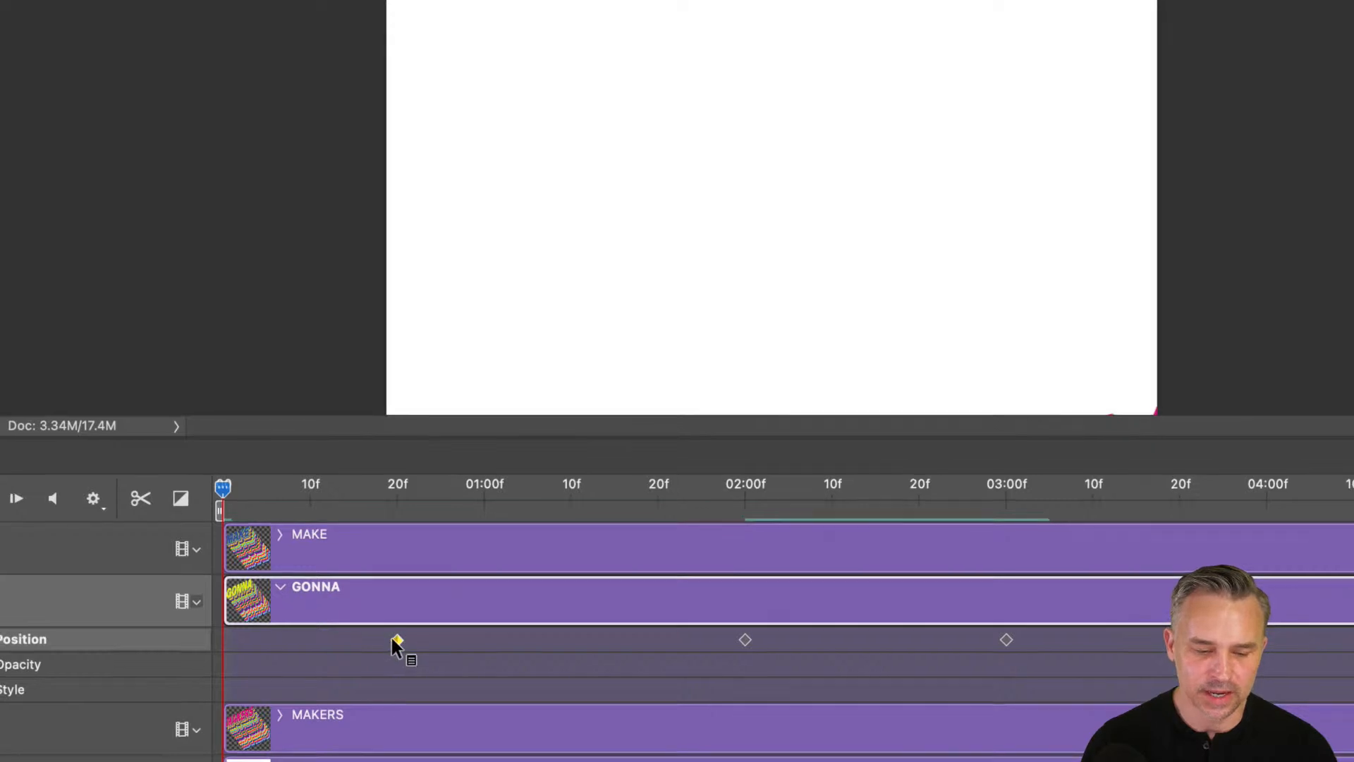
left_click_drag(222, 488, 409, 502)
left_click_drag(326, 563, 221, 560)
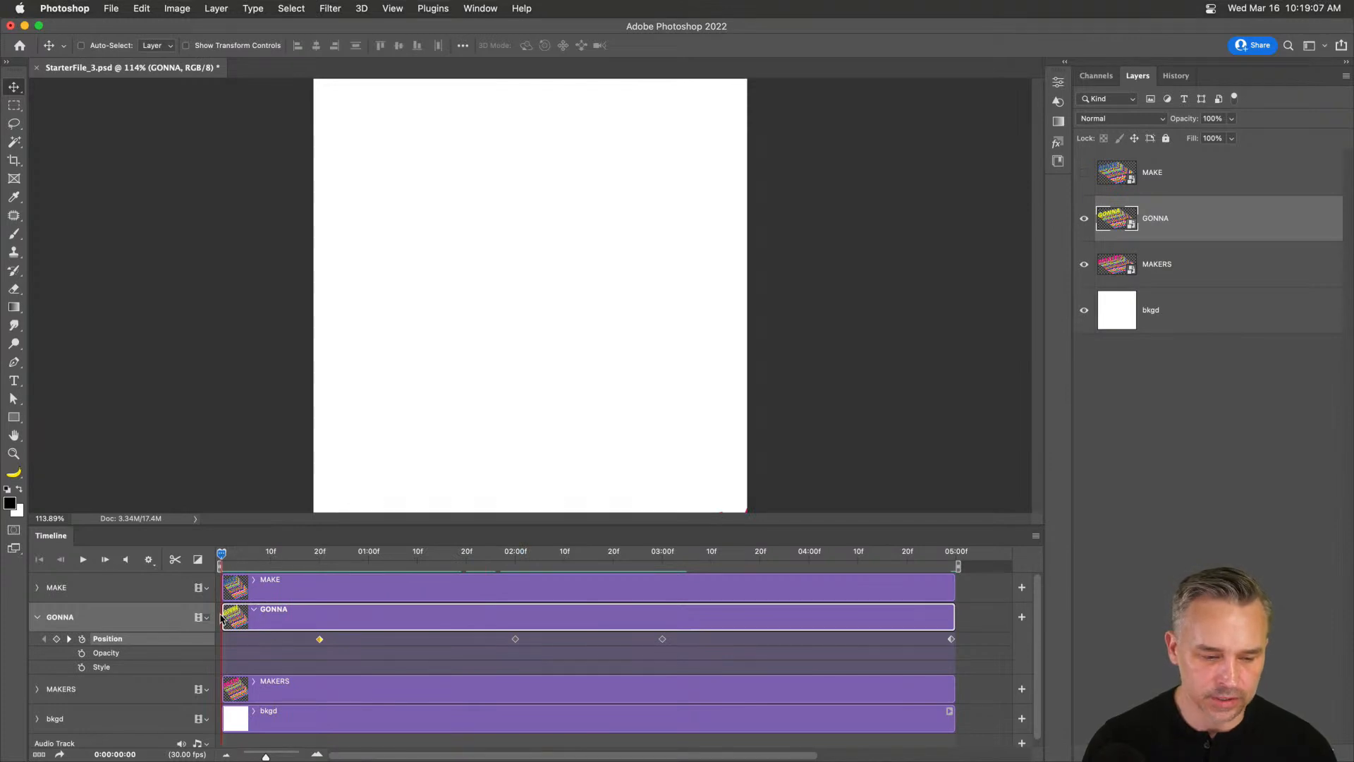
left_click_drag(223, 615, 319, 620)
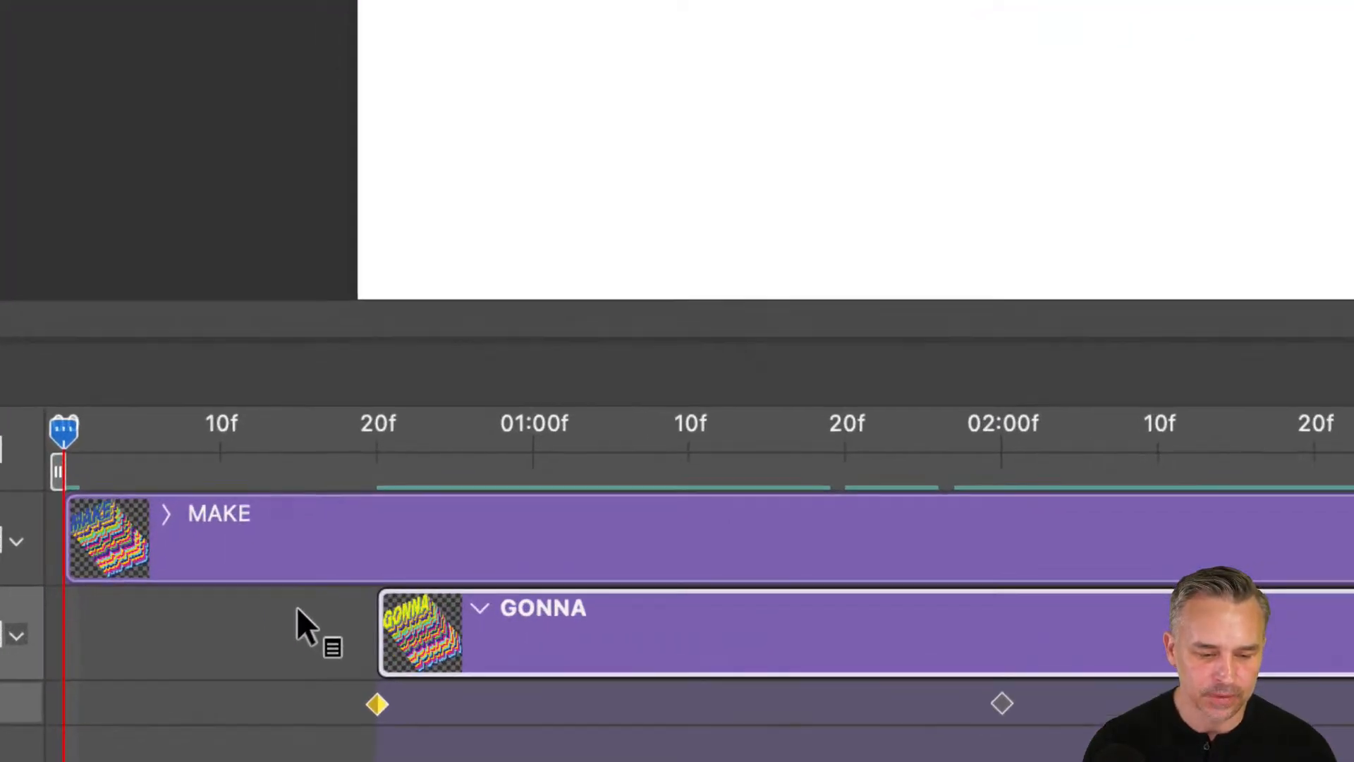
mouse_move(382, 628)
left_mouse_down()
mouse_move(158, 616)
mouse_move(385, 642)
left_mouse_up()
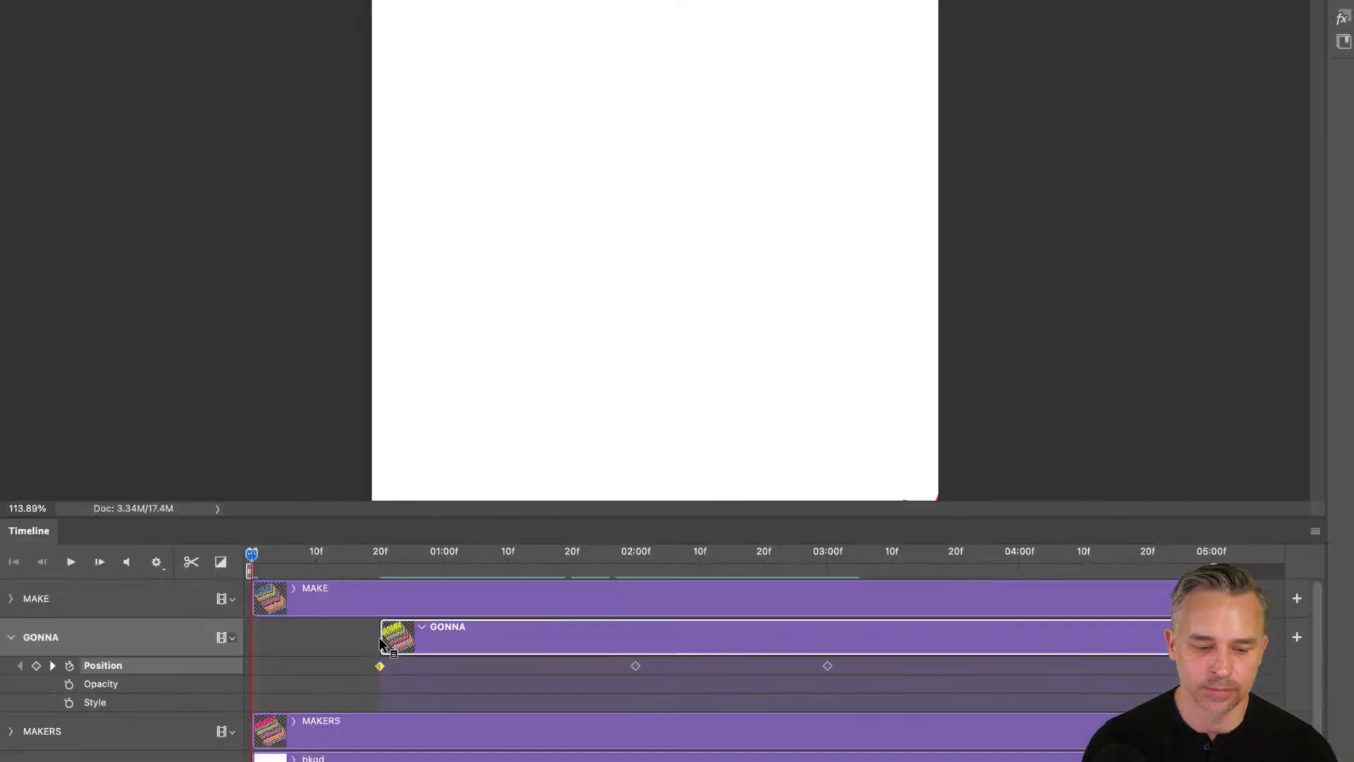
left_click_drag(224, 555, 414, 559)
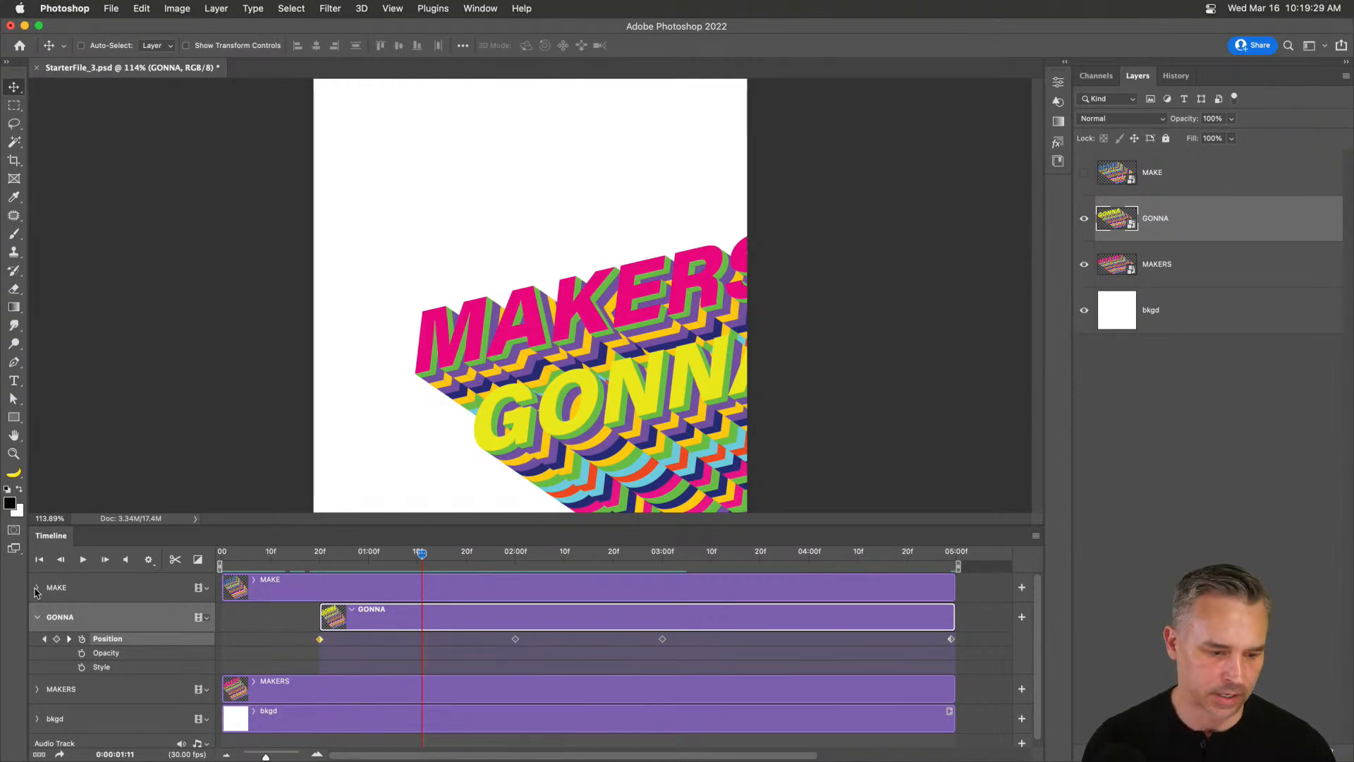
Collapse GONNA's property rows, expand MAKE's Position, Opacity and Style rows, and play.
left_click(37, 617)
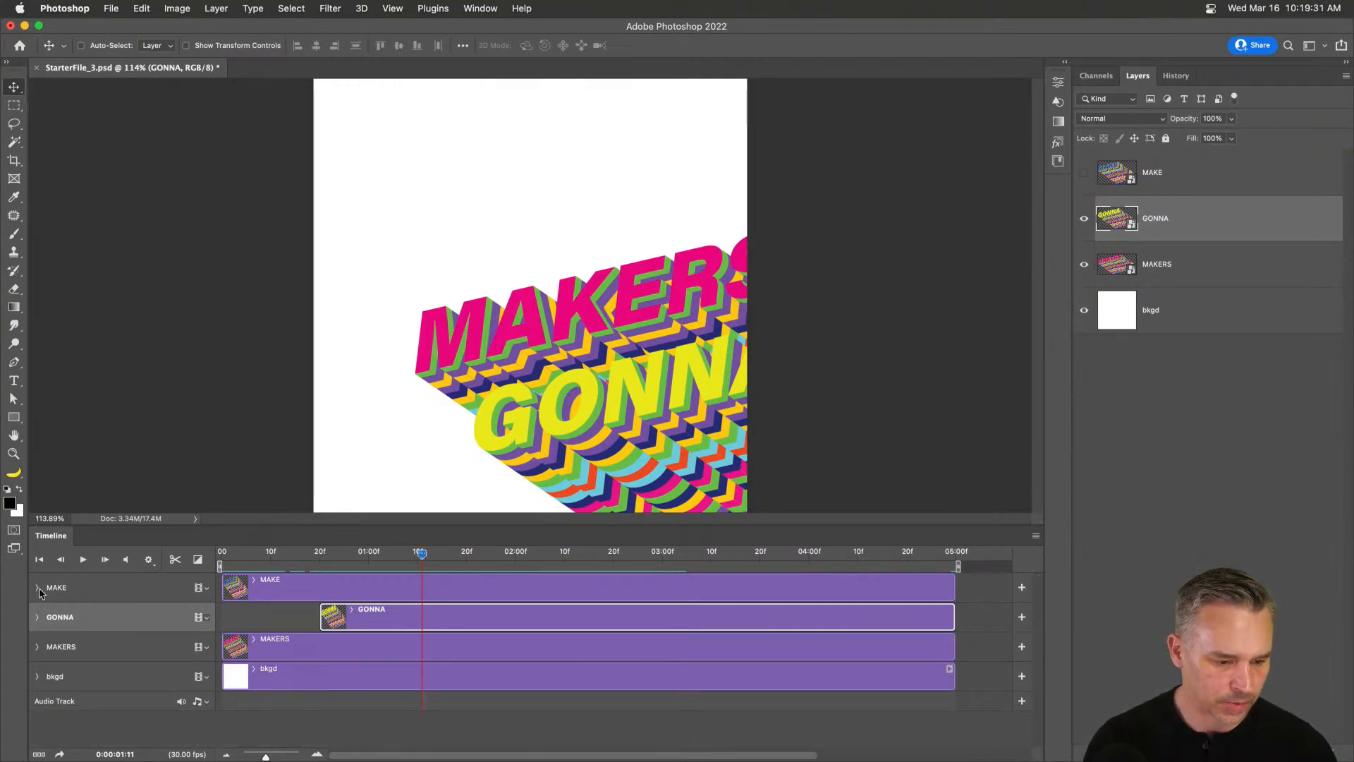
left_click_drag(393, 561, 236, 564)
left_click(37, 588)
key("space")
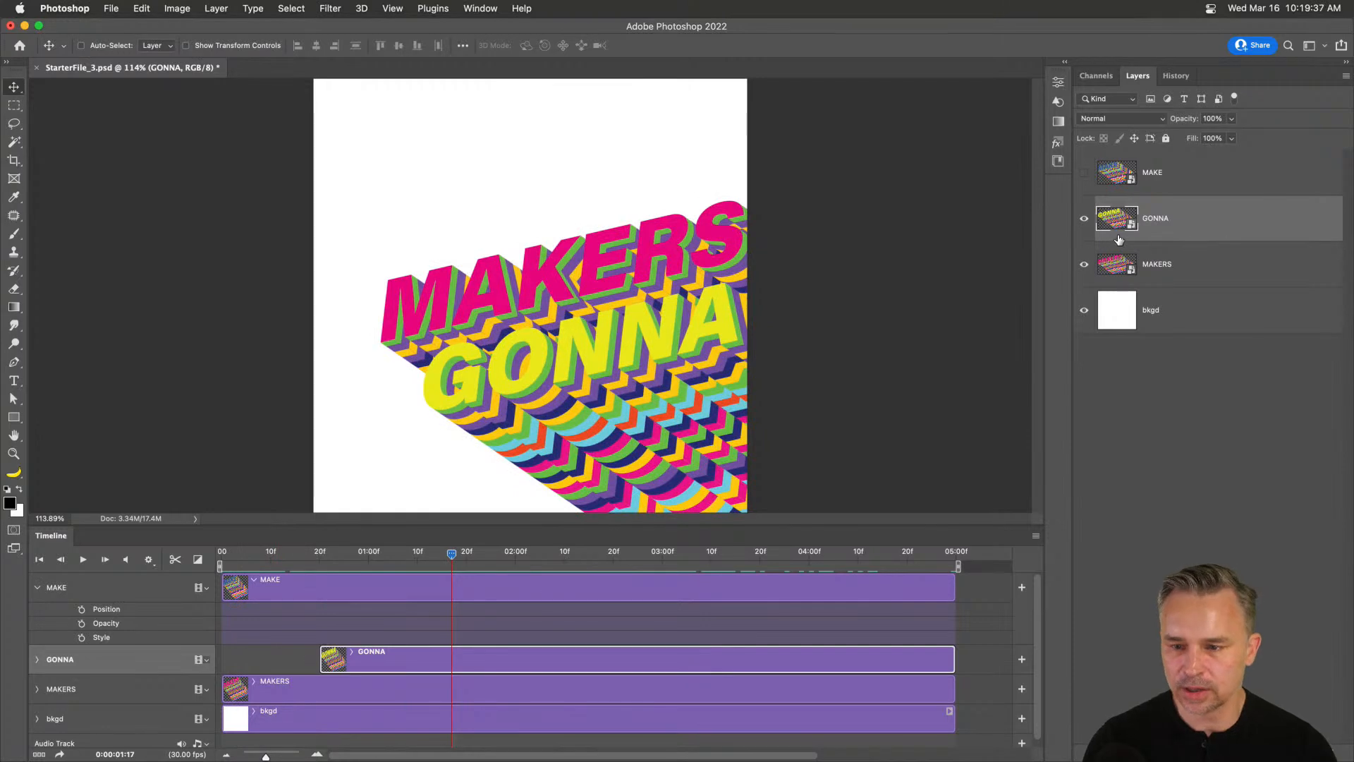
Solo MAKE and add Position keyframes at 2:00 and 3:00.
left_click(1084, 172)
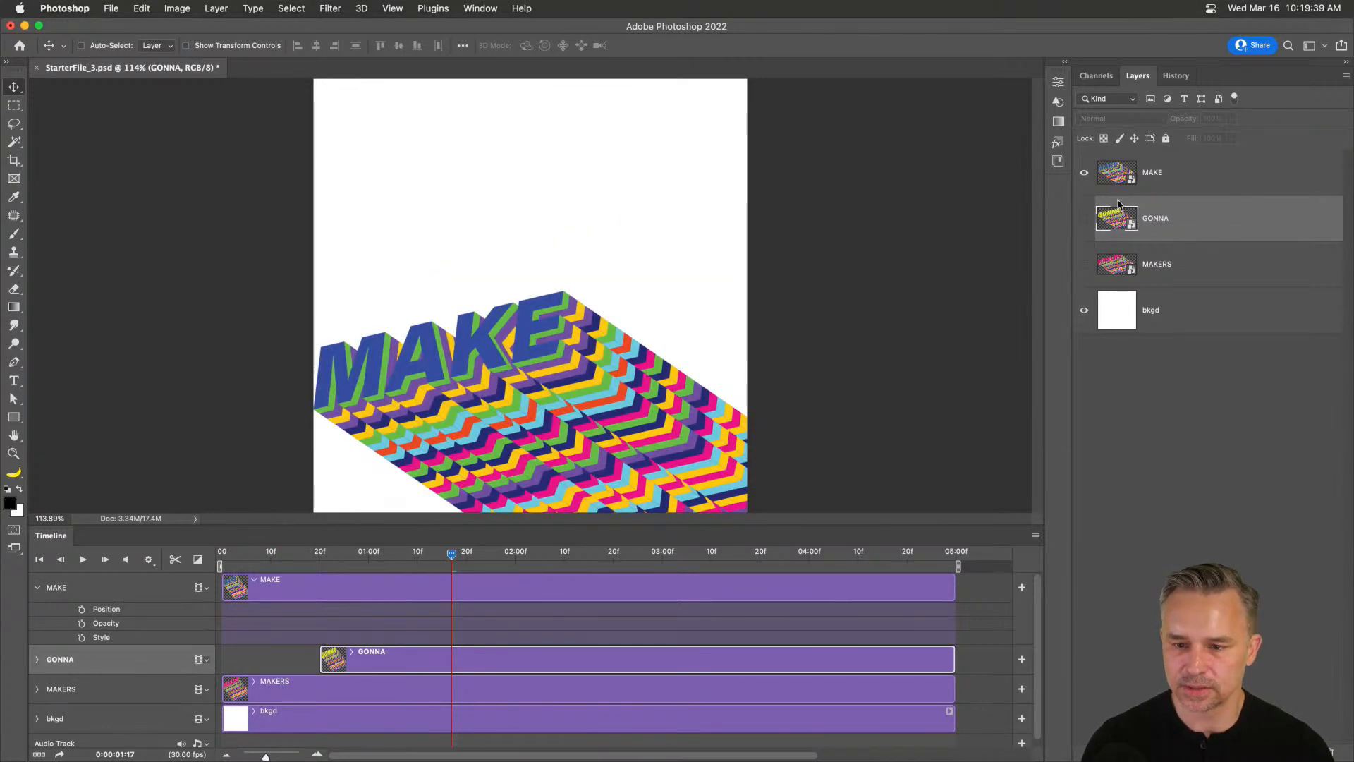
left_click(56, 587)
left_click_drag(335, 561, 510, 601)
left_click(82, 610)
left_click_drag(570, 556, 661, 566)
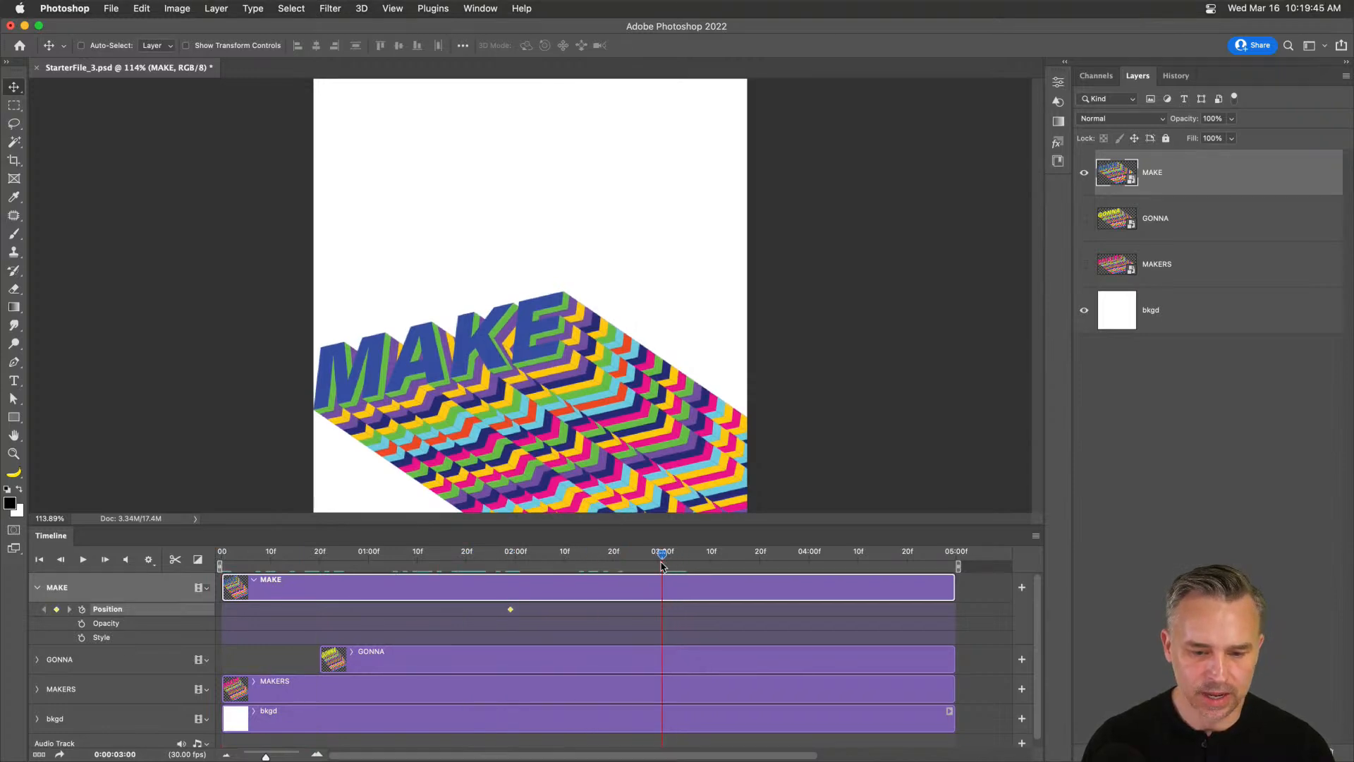
left_click(56, 609)
Start MAKE off the poster's lower right and end it off the upper left, then play.
key("Home")
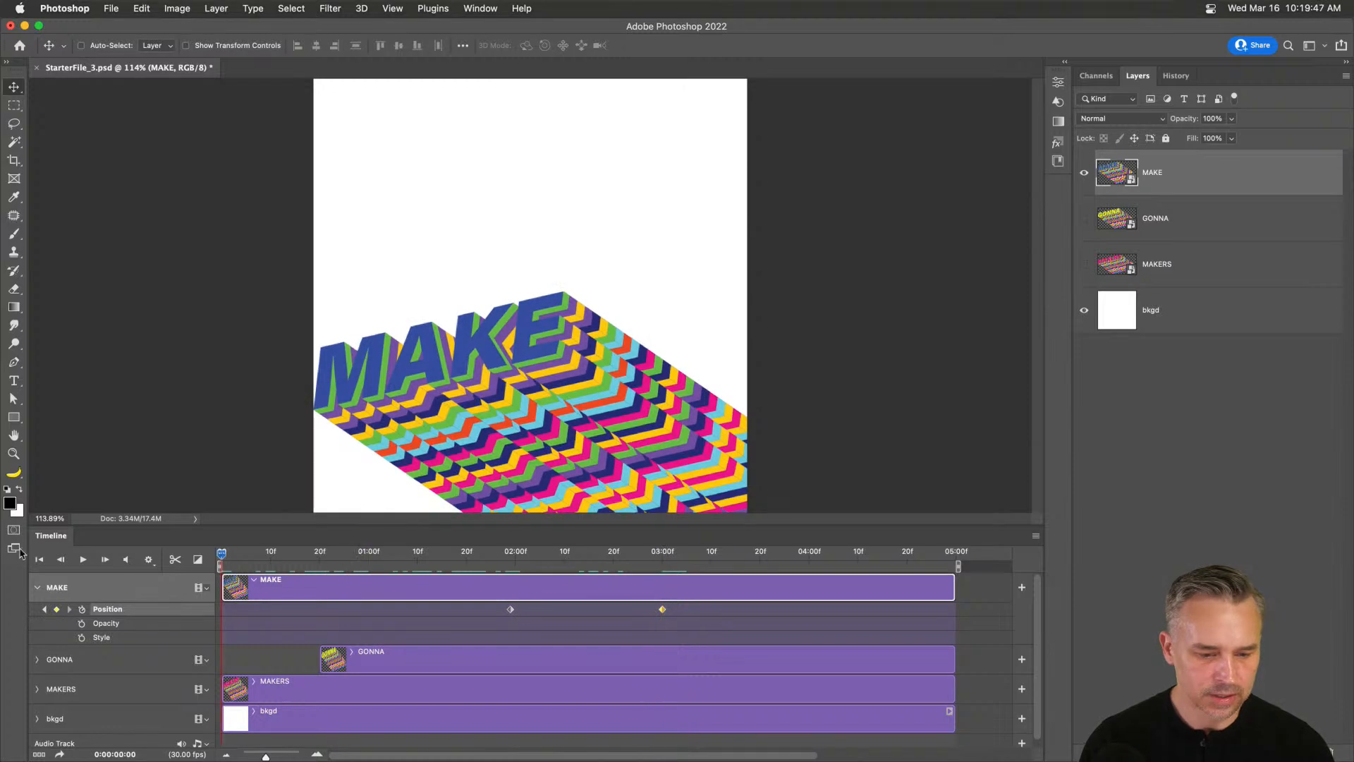
left_click_drag(405, 337, 785, 532)
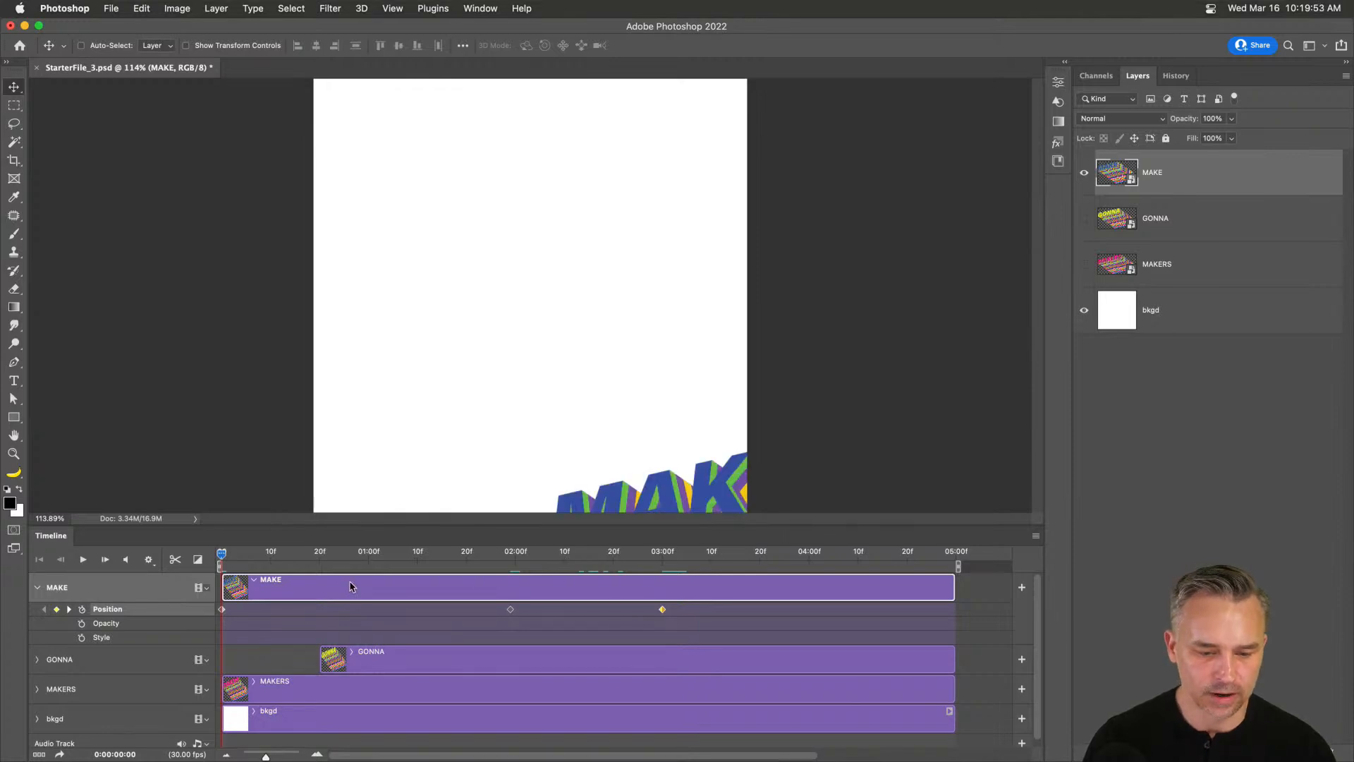
left_click_drag(737, 471, 775, 515)
left_click_drag(266, 557, 950, 587)
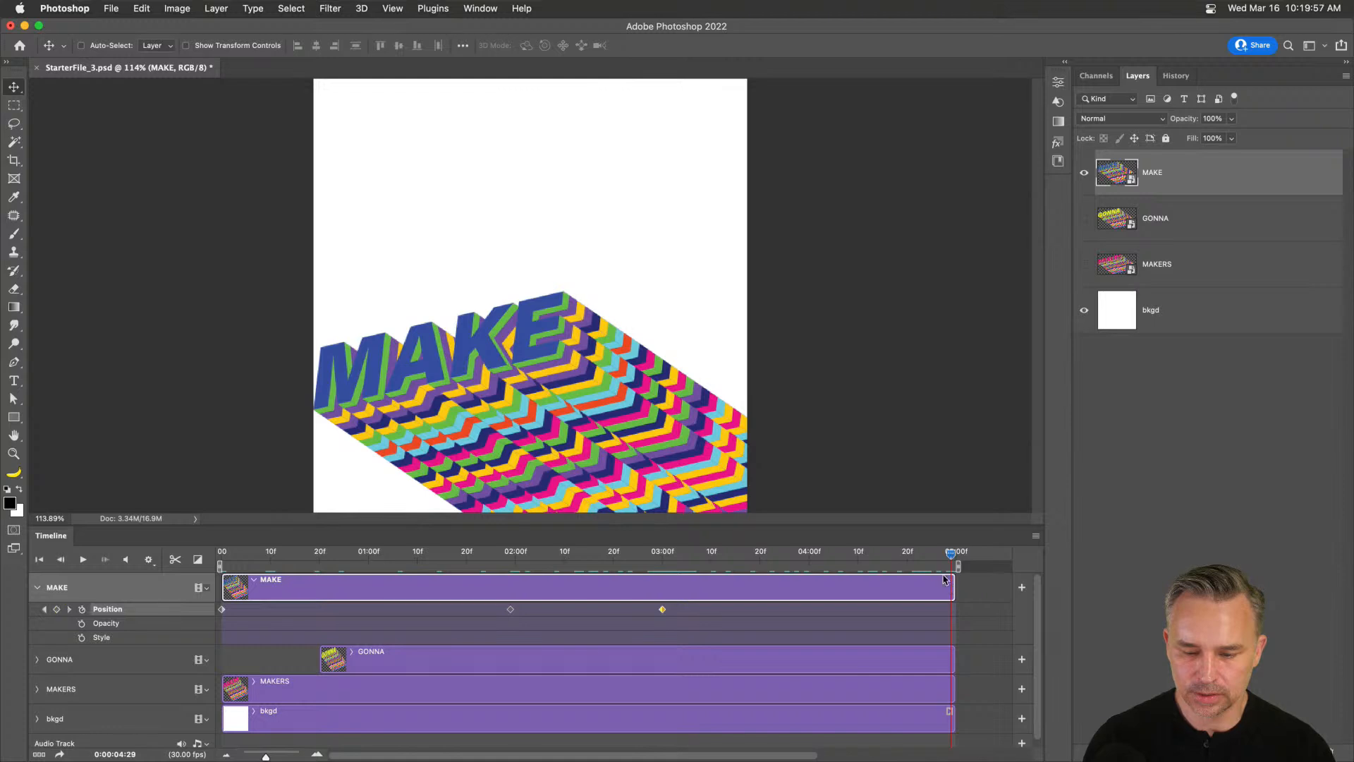
left_click_drag(657, 446, 149, 158)
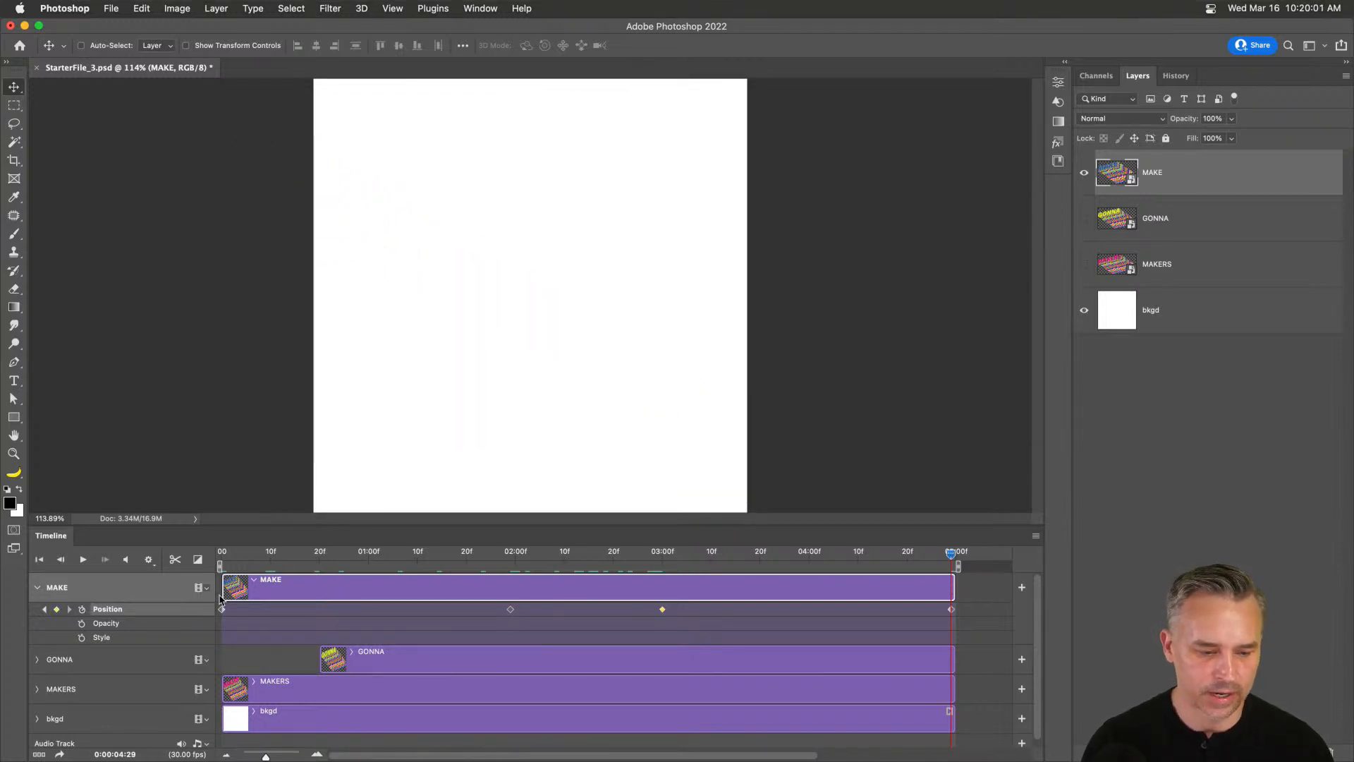
key("space")
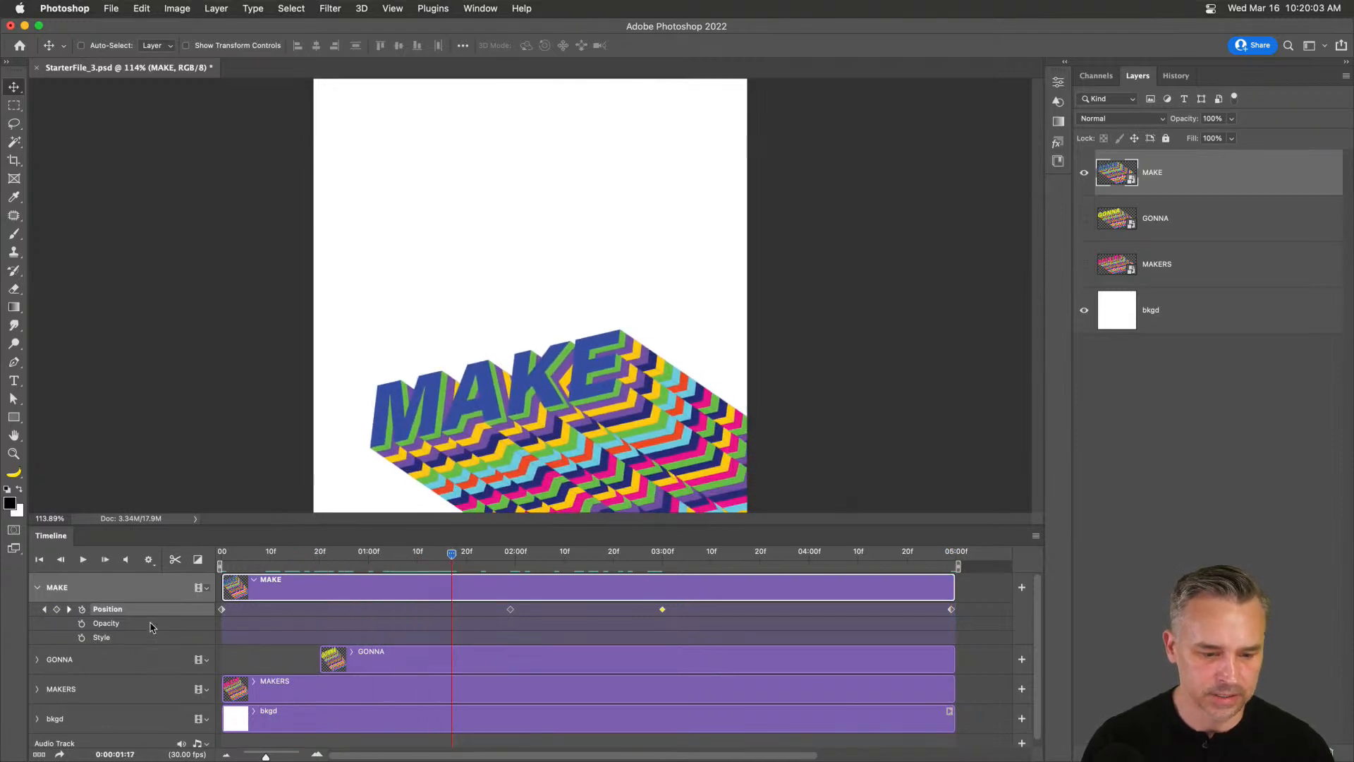
Move MAKE's first keyframe to 1:17, show GONNA and MAKERS, and trim the clip to 1:17.
left_click_drag(222, 610, 452, 609)
left_click_drag(1085, 218, 1085, 264)
left_click_drag(221, 591, 68, 565)
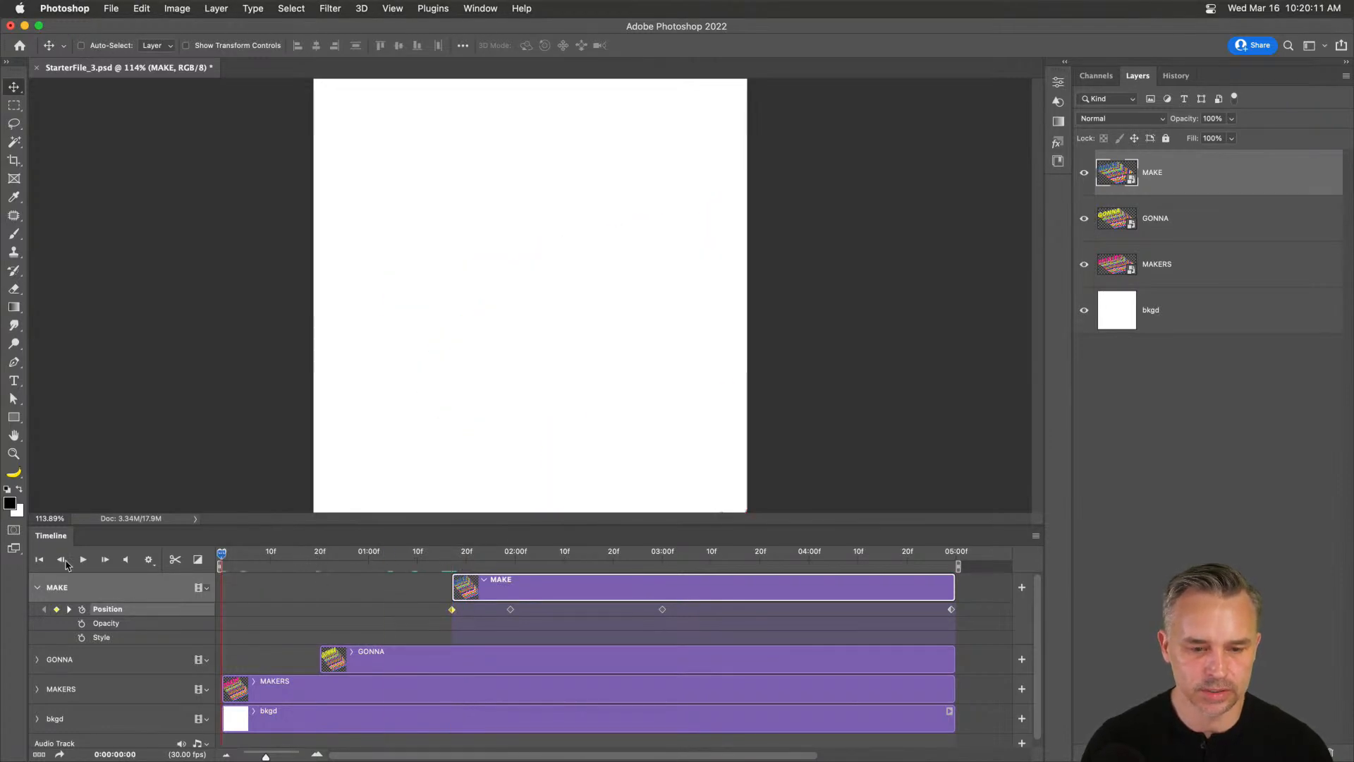
Expand the MAKERS and GONNA tracks, enlarge the Timeline panel, fit the poster, and scrub through.
left_click(37, 689)
left_click(32, 663)
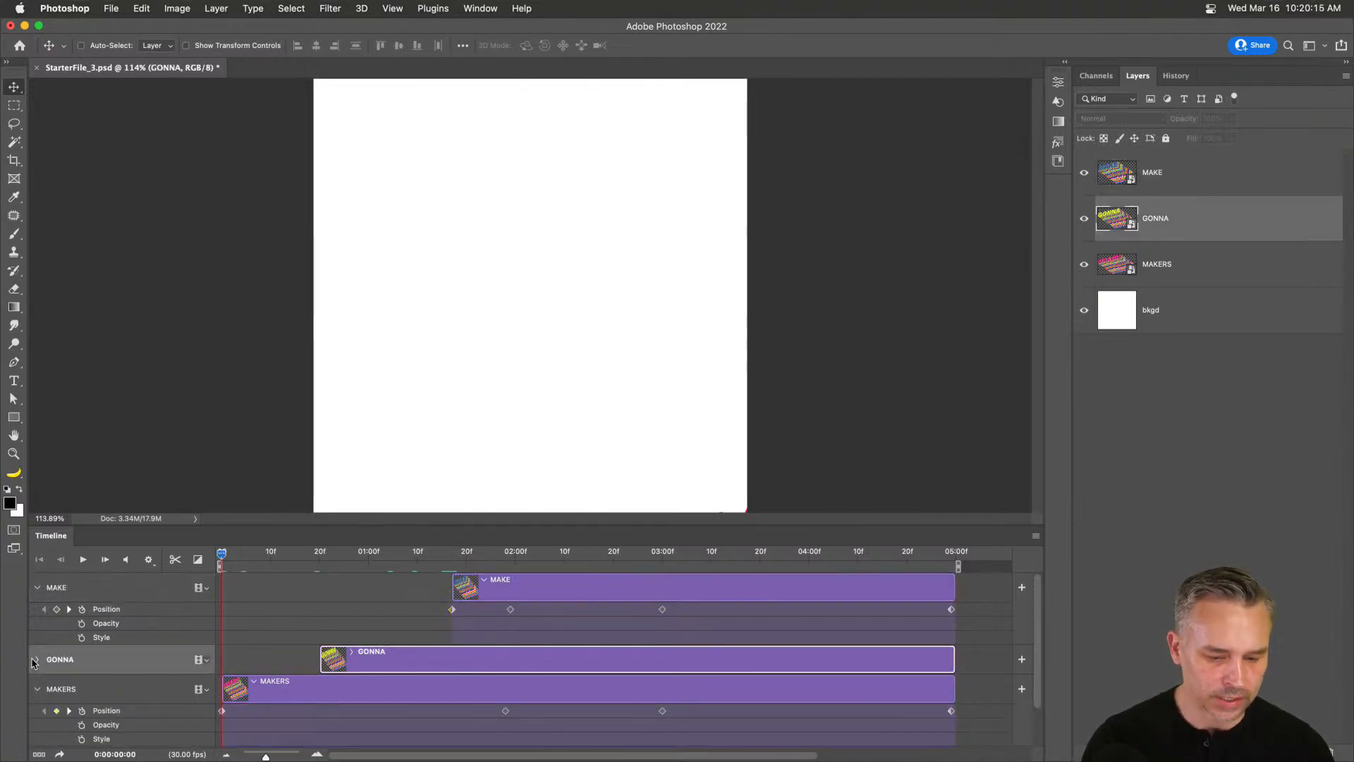
left_click(38, 660)
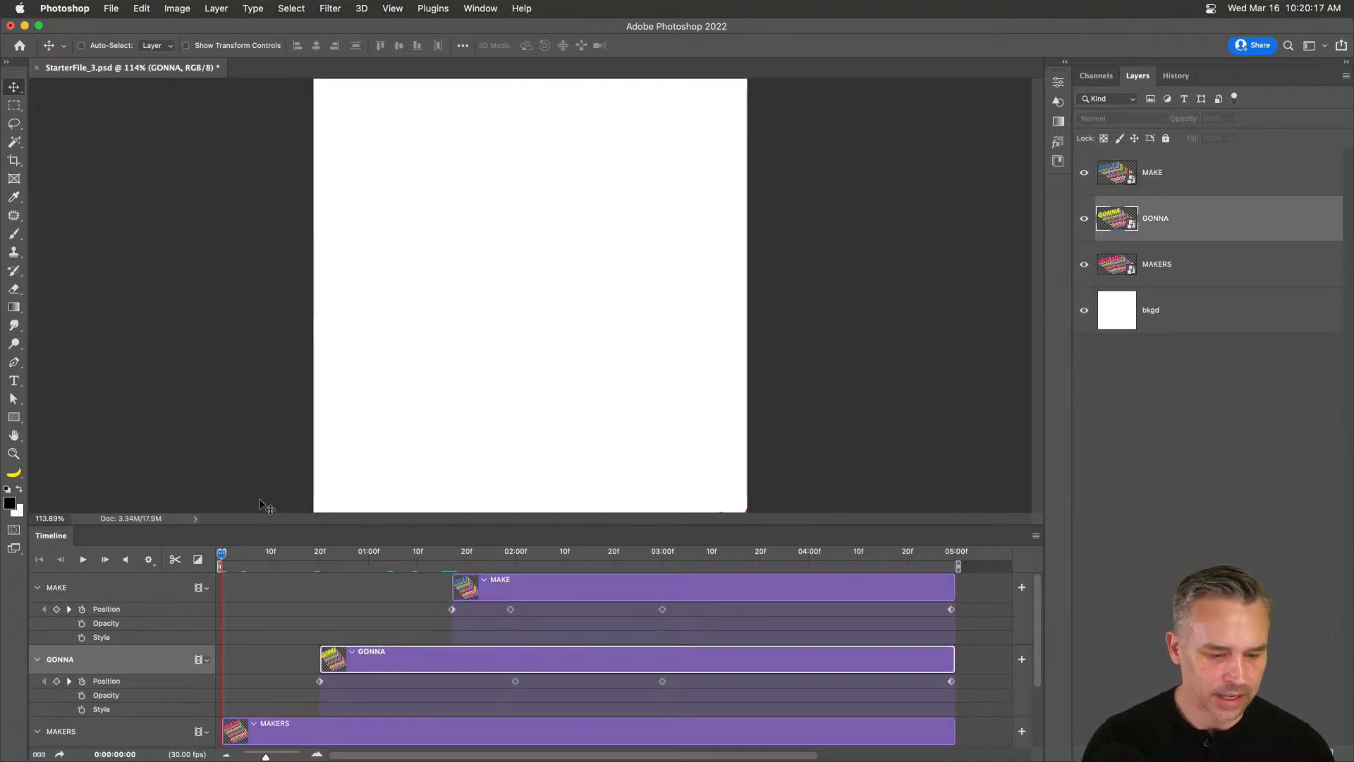
left_click_drag(285, 526, 287, 359)
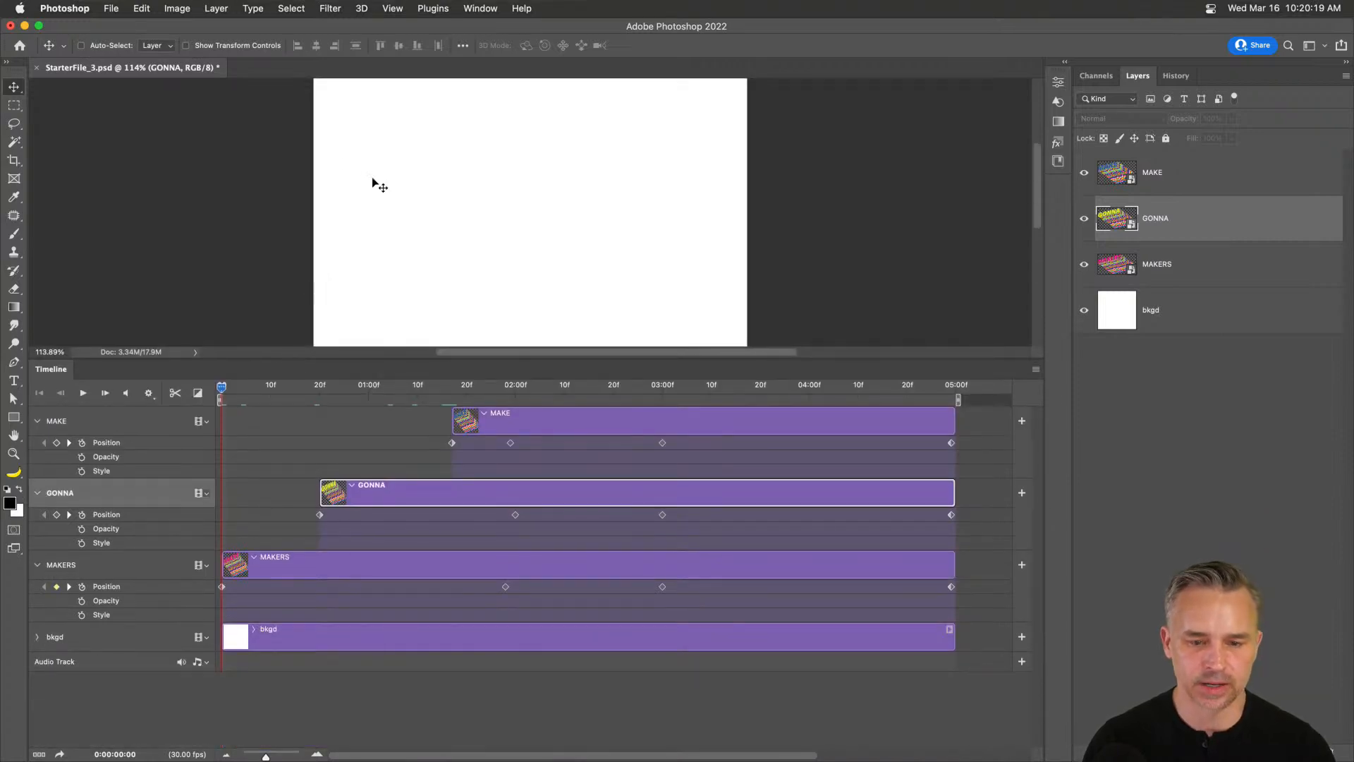
key("super+0")
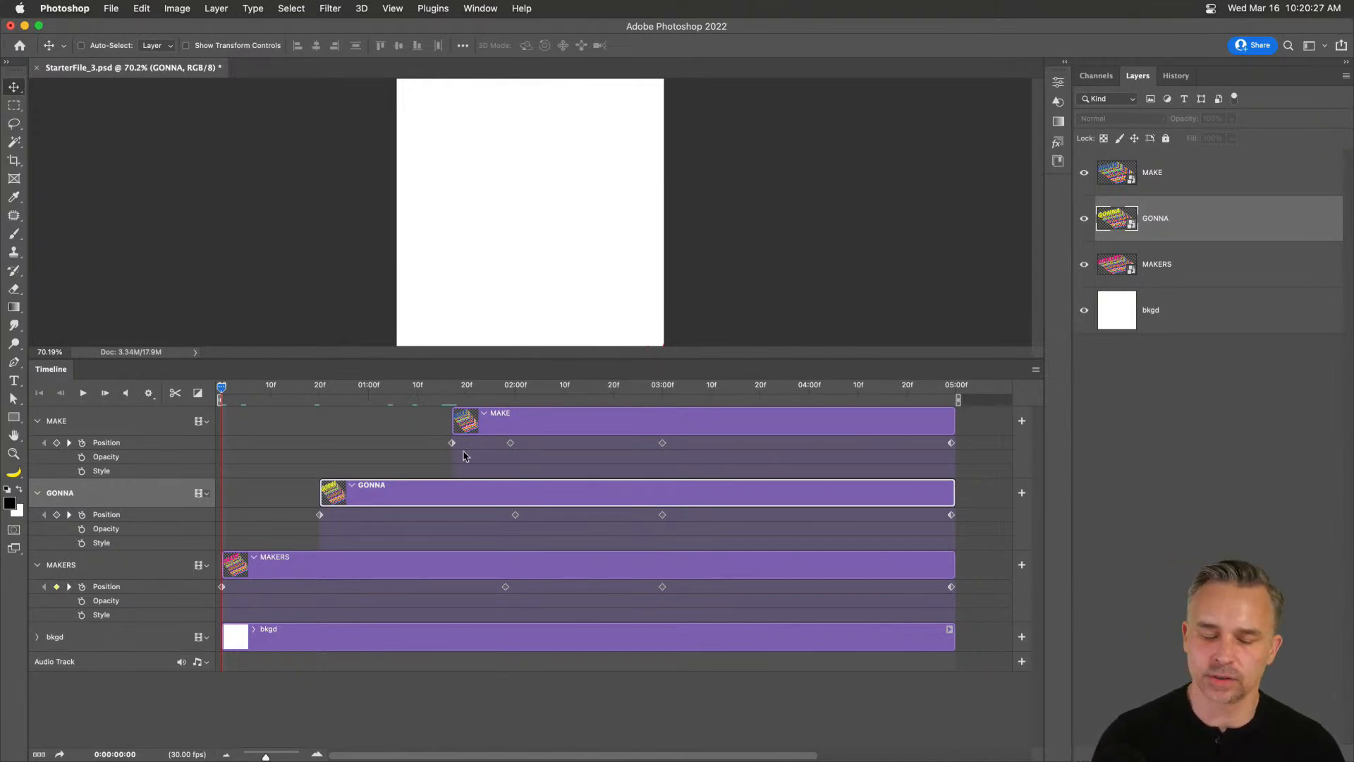
left_click_drag(223, 394, 393, 520)
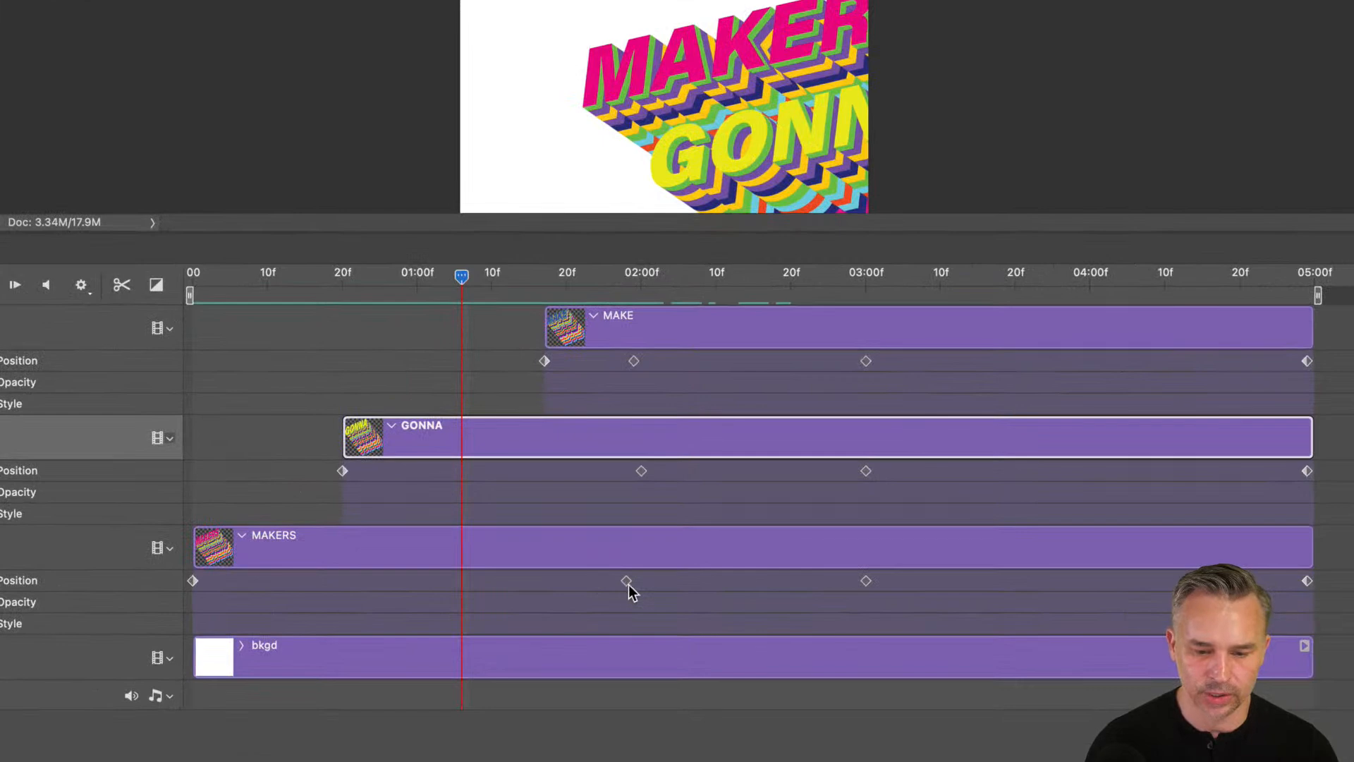
Move MAKERS' second Position keyframe to 0:23 and play the animation to check.
left_click_drag(629, 585, 464, 592)
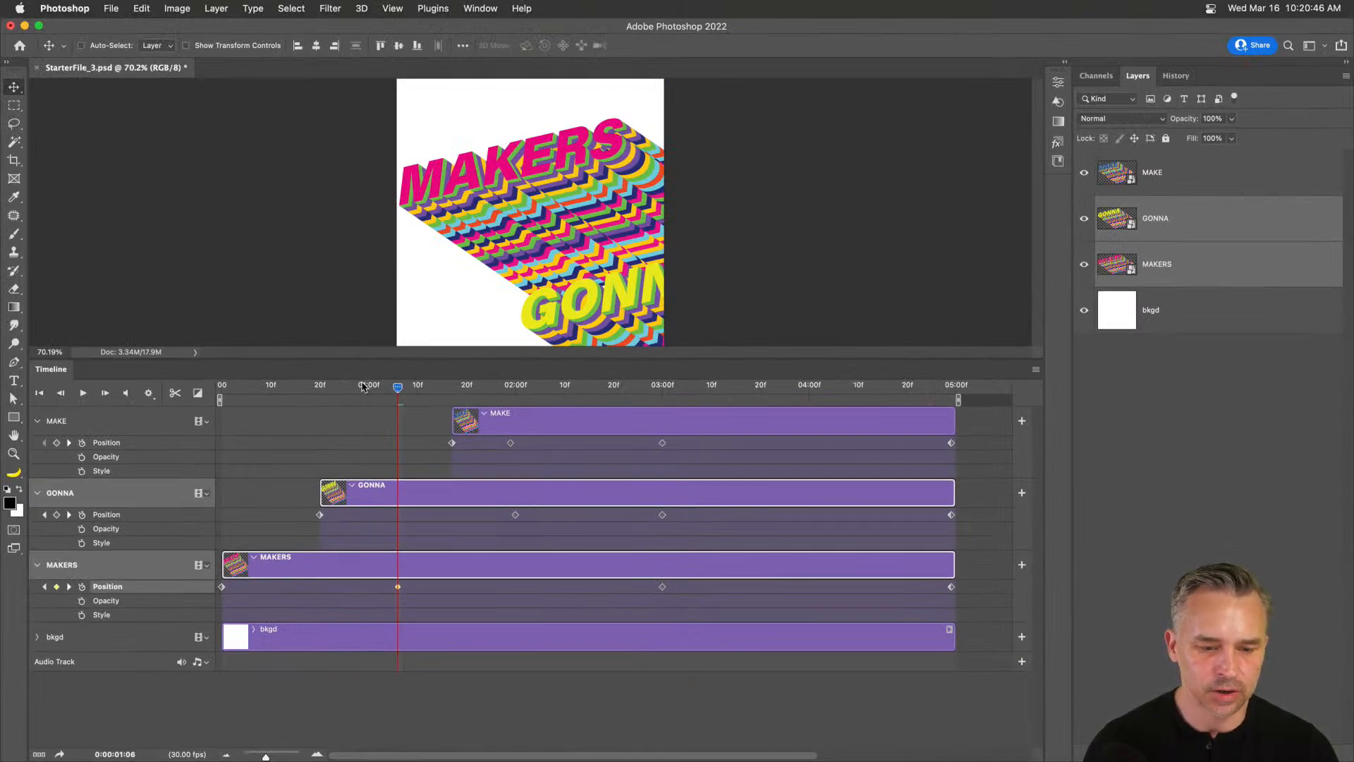
left_click_drag(361, 387, 333, 425)
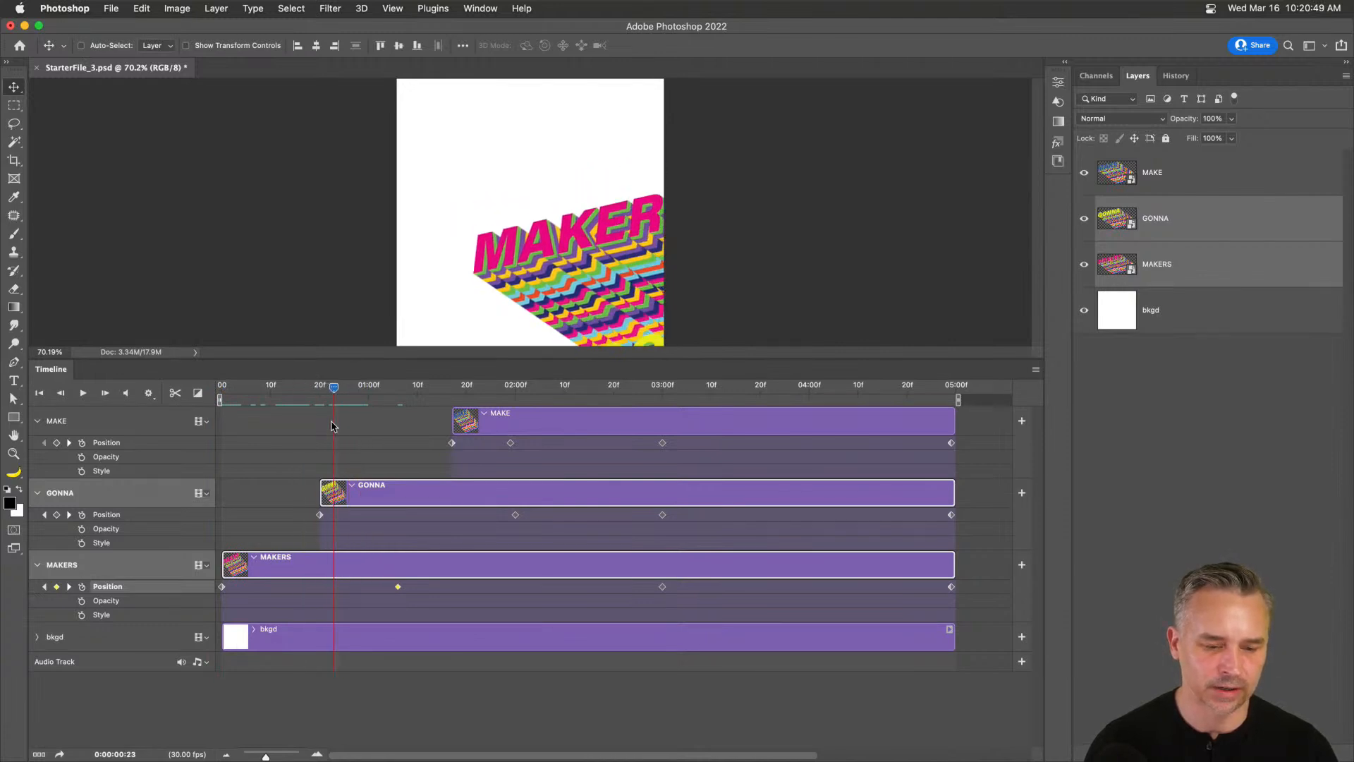
left_click_drag(398, 594, 345, 596)
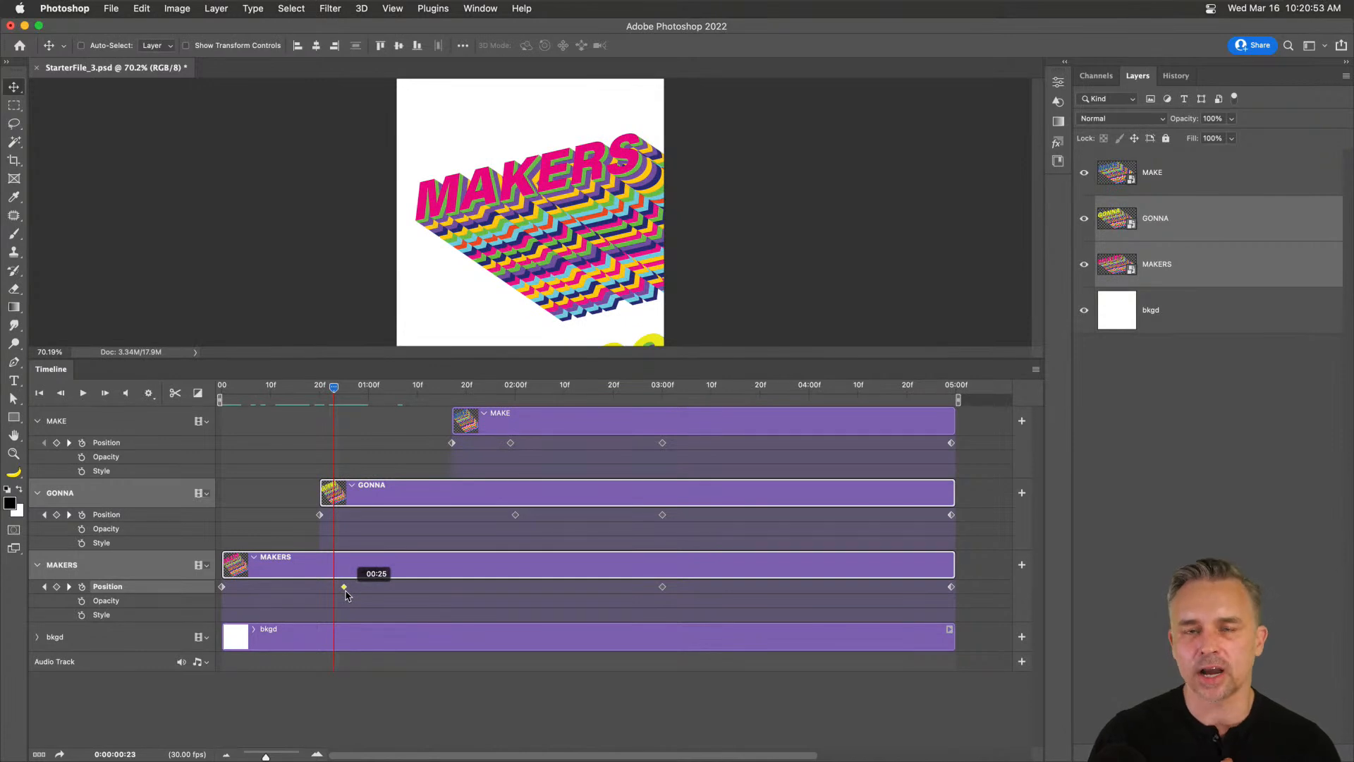
left_click_drag(344, 595, 334, 595)
key("space")
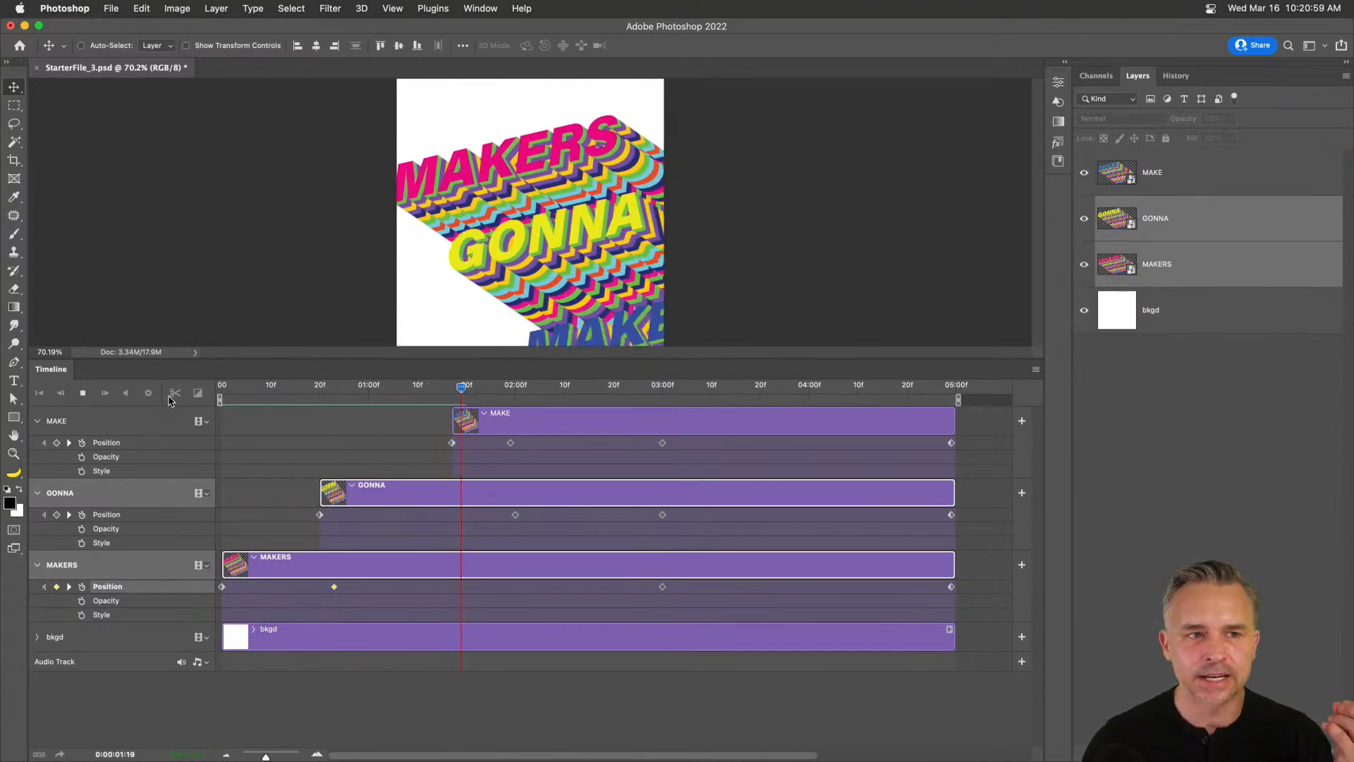
key("space")
At about 0:24, reselect MAKERS after the no-layer alert and nudge it down-right.
left_click_drag(221, 389, 332, 406)
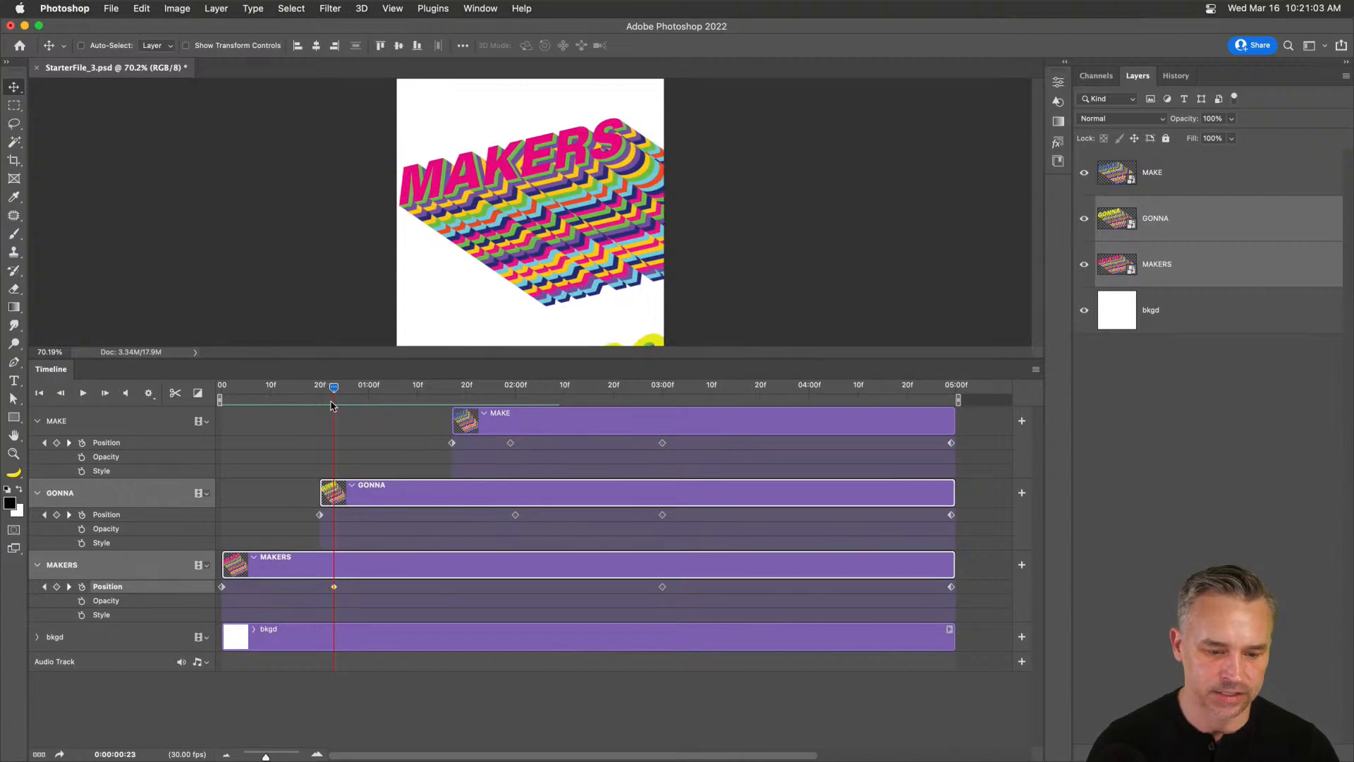
left_click_drag(463, 190, 489, 211)
key("super+z")
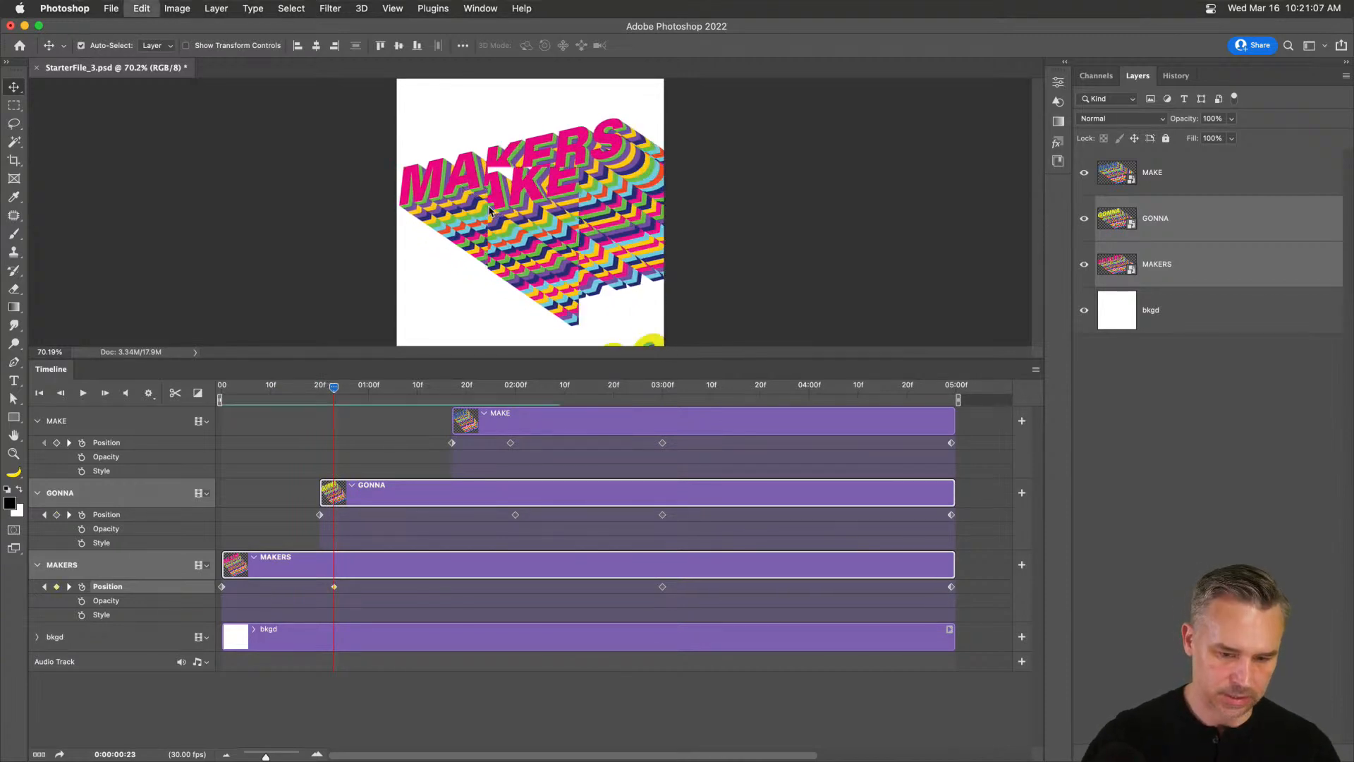
left_click(417, 708)
left_click(487, 209)
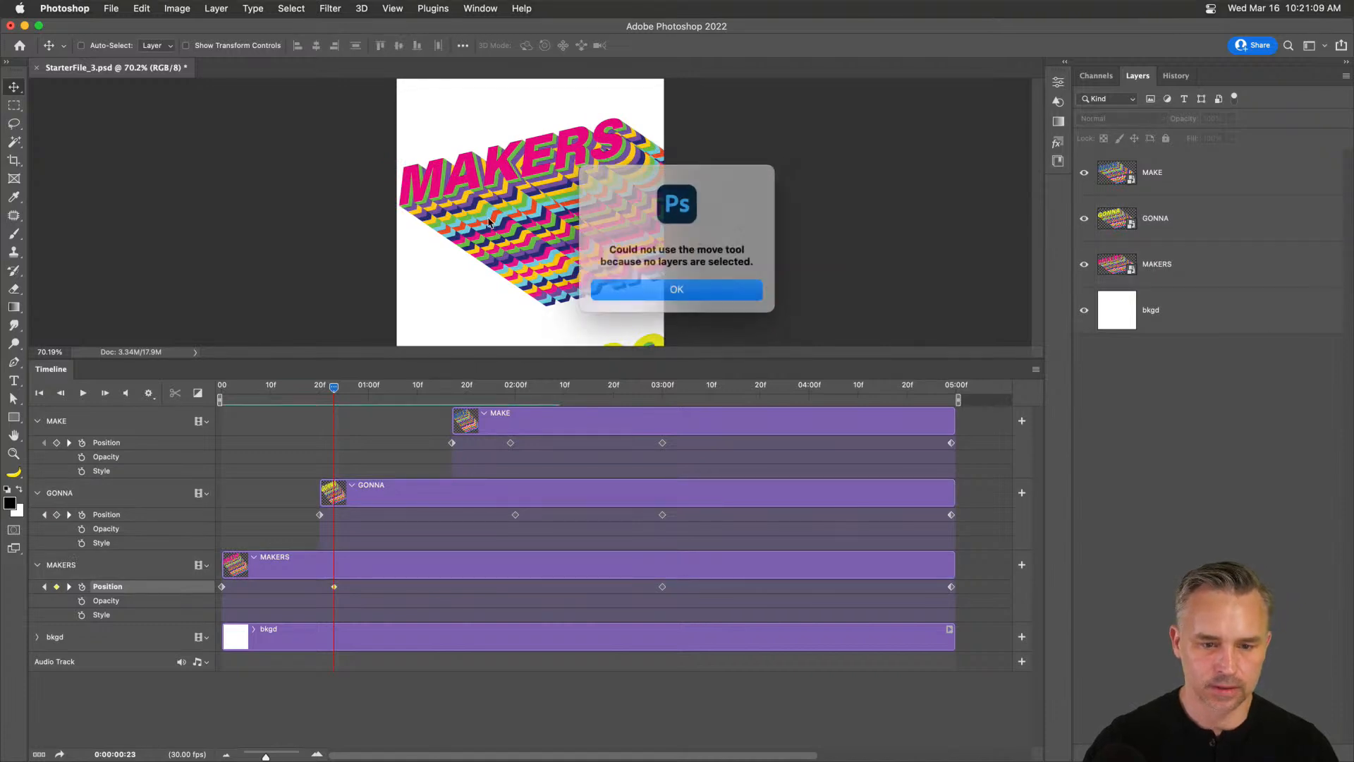
key("Return")
left_click(115, 562)
left_click_drag(472, 220, 504, 251)
left_click_drag(299, 397, 465, 422)
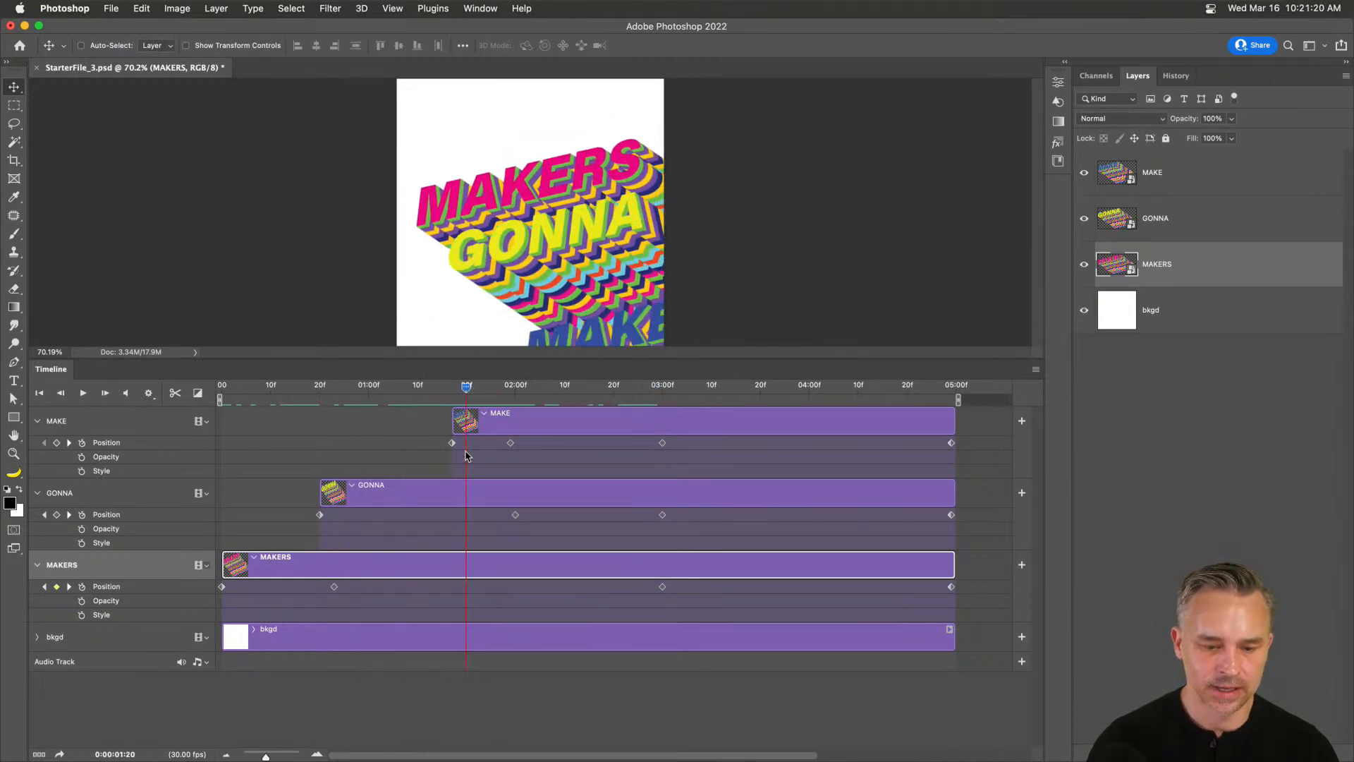
Move GONNA down-right below MAKERS, keyframing it at 1:20 and adjusting it at 2:29.
left_click(499, 527)
left_click_drag(412, 177, 445, 222)
left_click(328, 459)
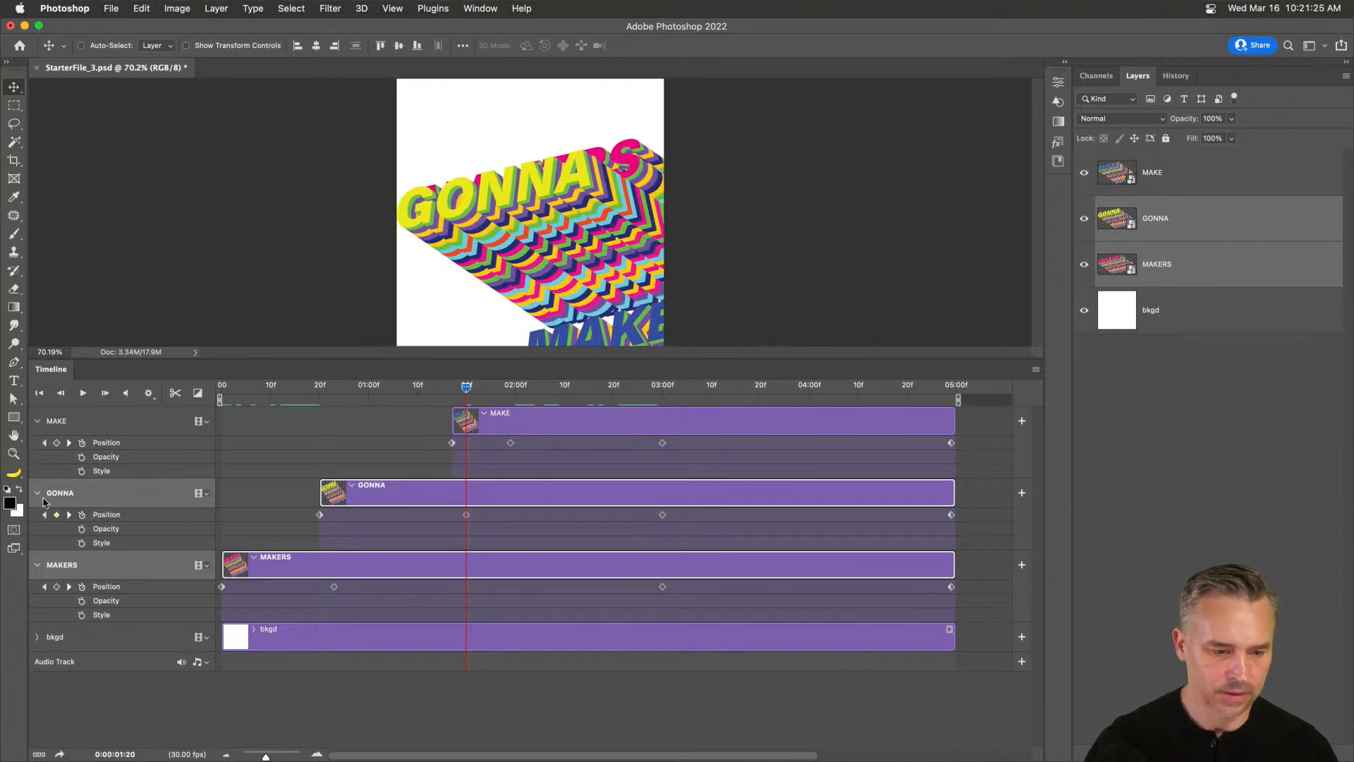
left_click(58, 519)
left_click_drag(456, 227, 512, 285)
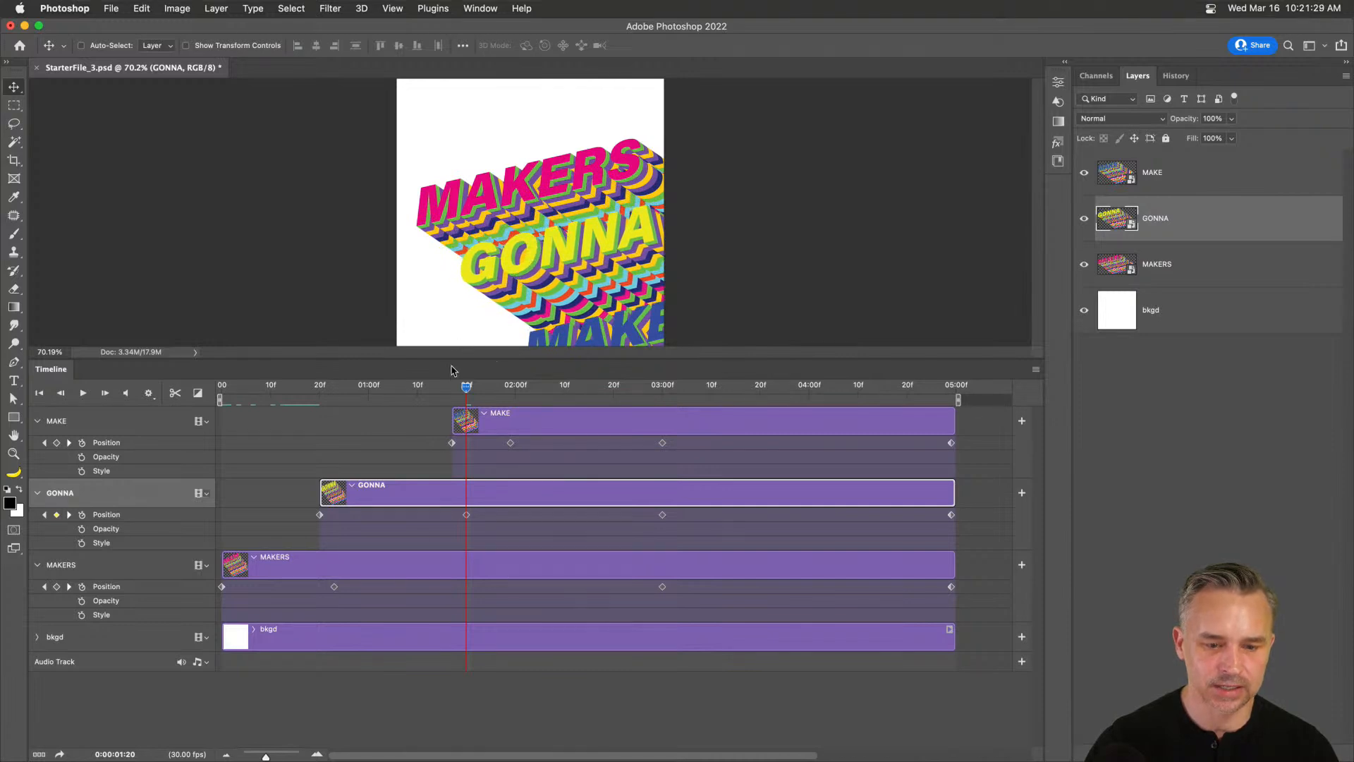
left_click_drag(466, 387, 661, 404)
mouse_move(634, 189)
left_mouse_down()
mouse_move(638, 224)
mouse_move(617, 205)
left_mouse_up()
Shift MAKE down-right at 1:29 to reveal GONNA above it.
left_click_drag(434, 385, 510, 395)
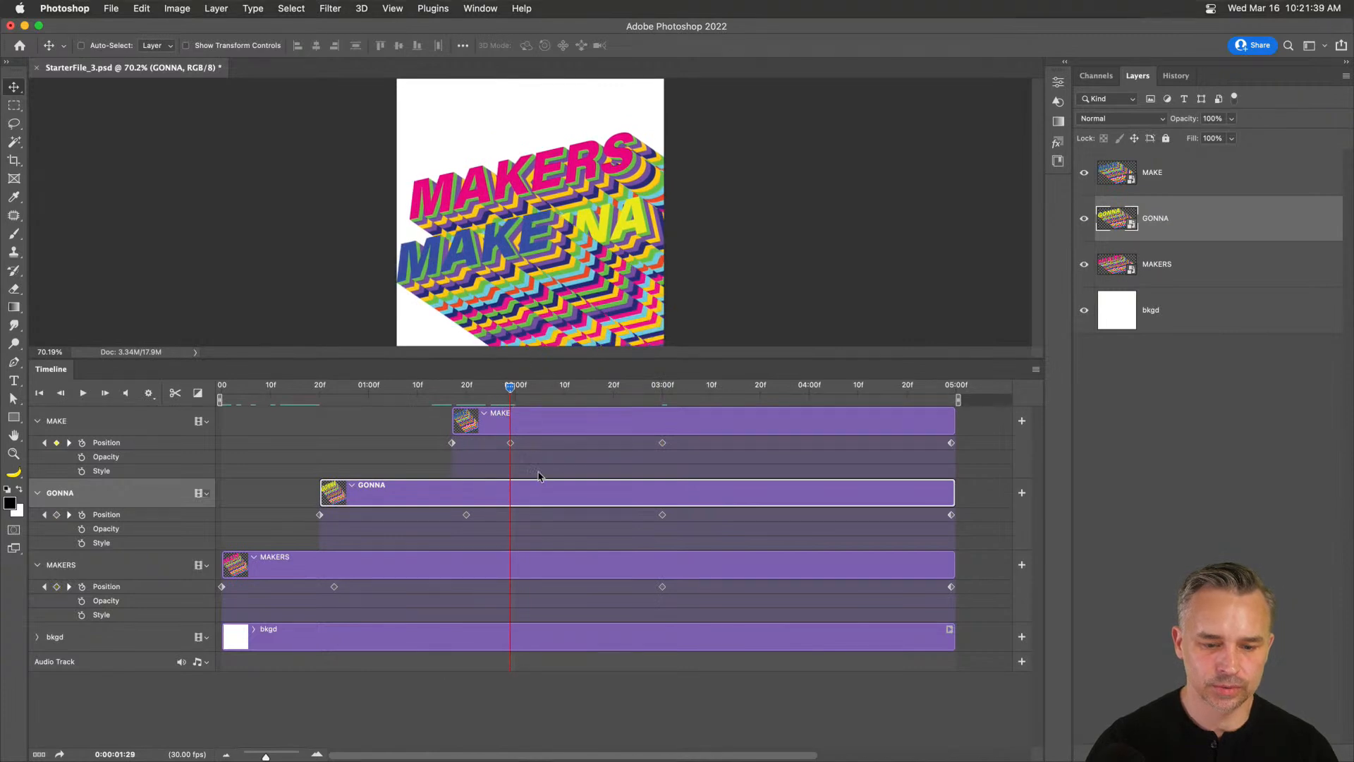
left_click(510, 443)
left_click_drag(425, 254, 444, 280)
key("super+z")
left_click(293, 443)
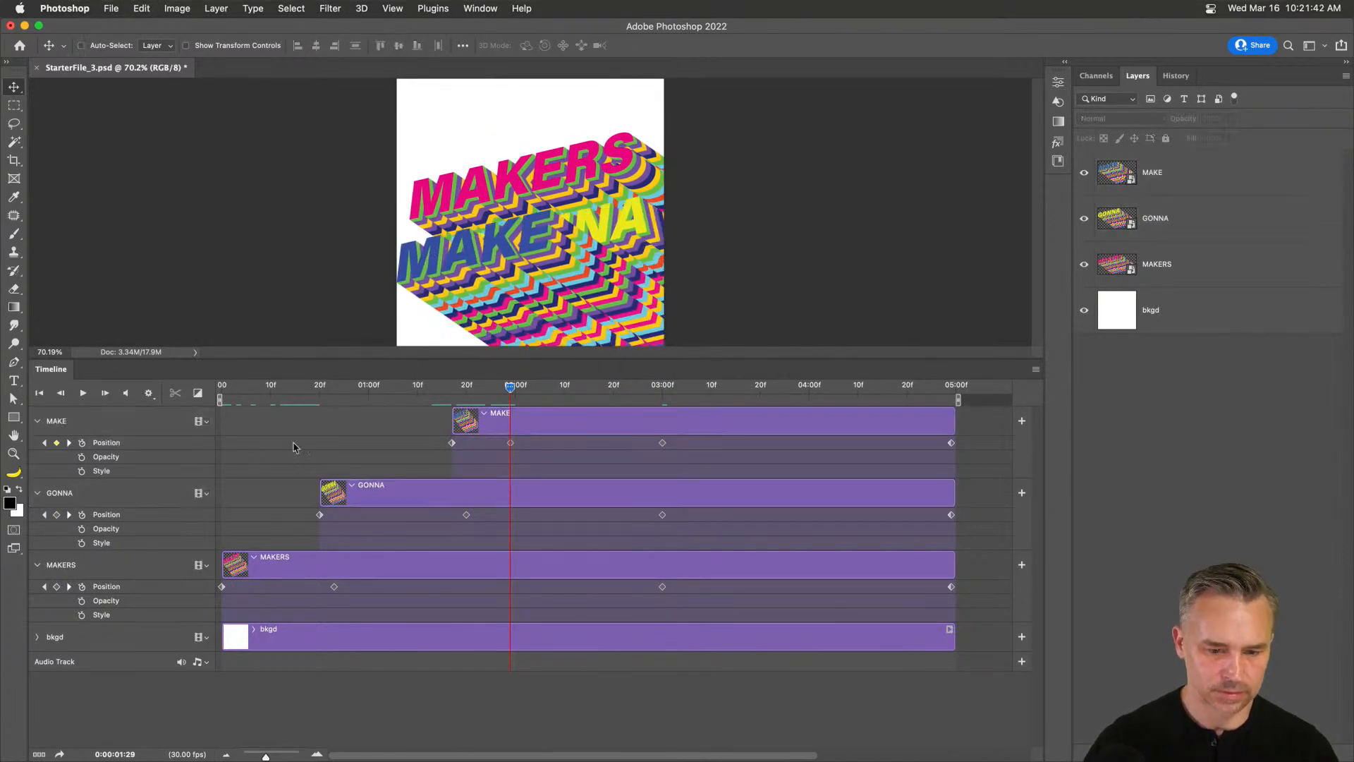
left_click(119, 423)
left_click_drag(479, 269, 558, 310)
Adjust MAKE's 3:00 position so it stacks neatly beneath GONNA.
left_click_drag(498, 393, 664, 399)
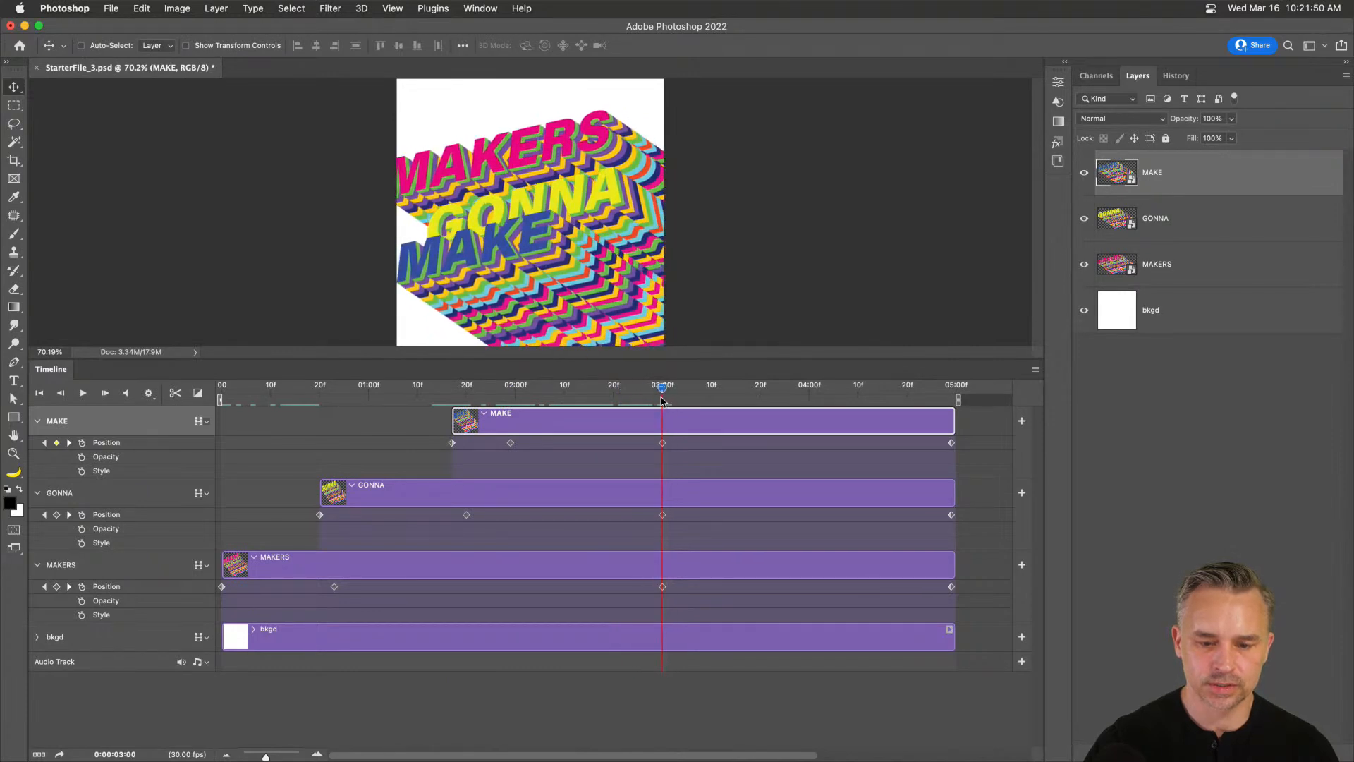
left_click(663, 443)
left_click_drag(660, 387, 661, 414)
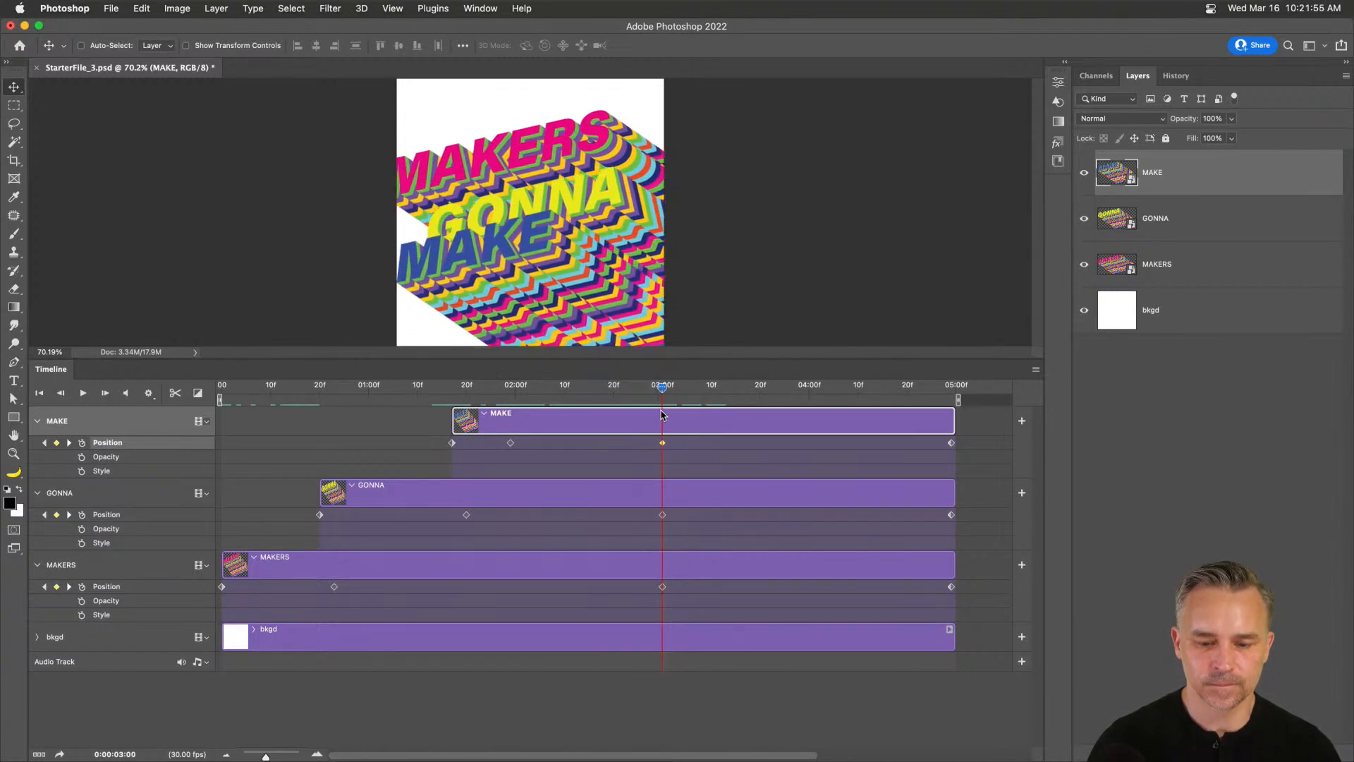
left_click_drag(499, 262, 535, 274)
left_click_drag(472, 387, 773, 416)
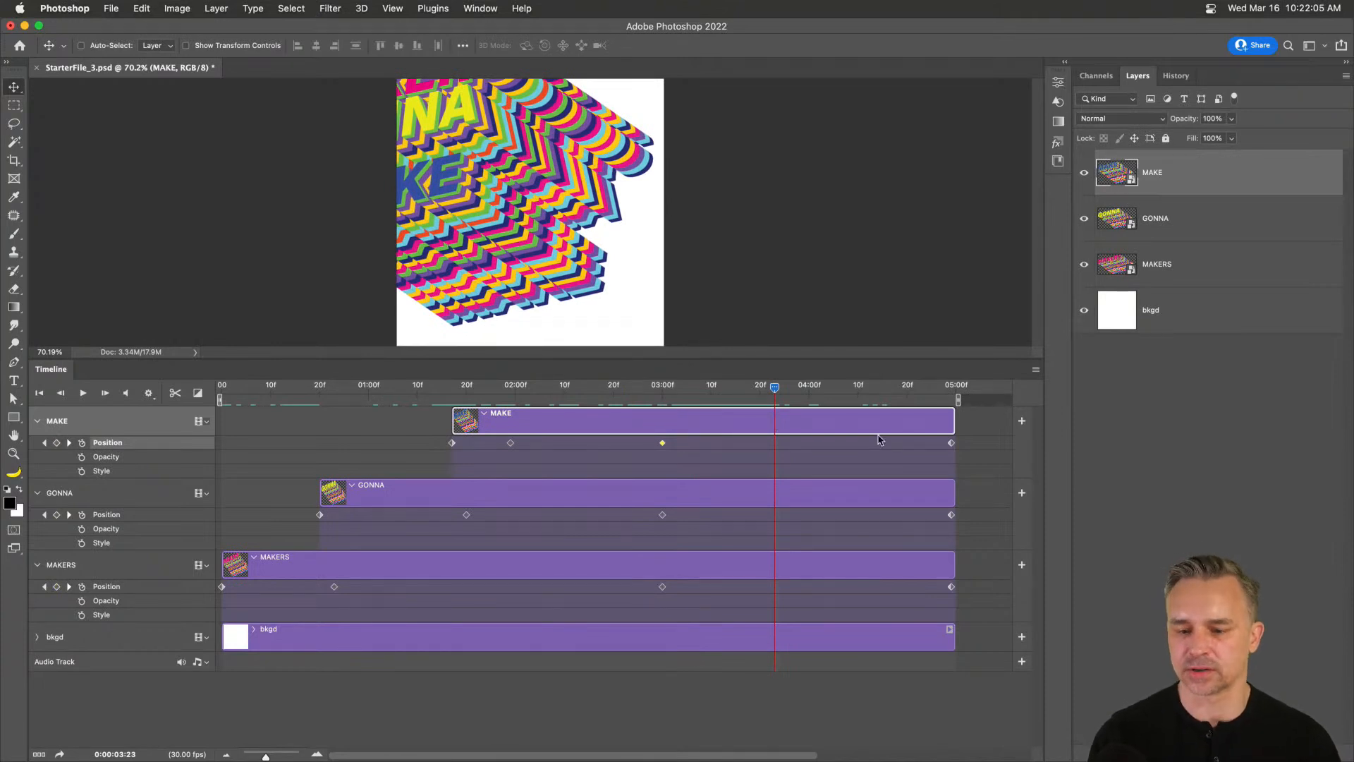
Move the final Position keyframes of MAKE, GONNA and MAKERS to 04:00.
left_click_drag(951, 443, 794, 457)
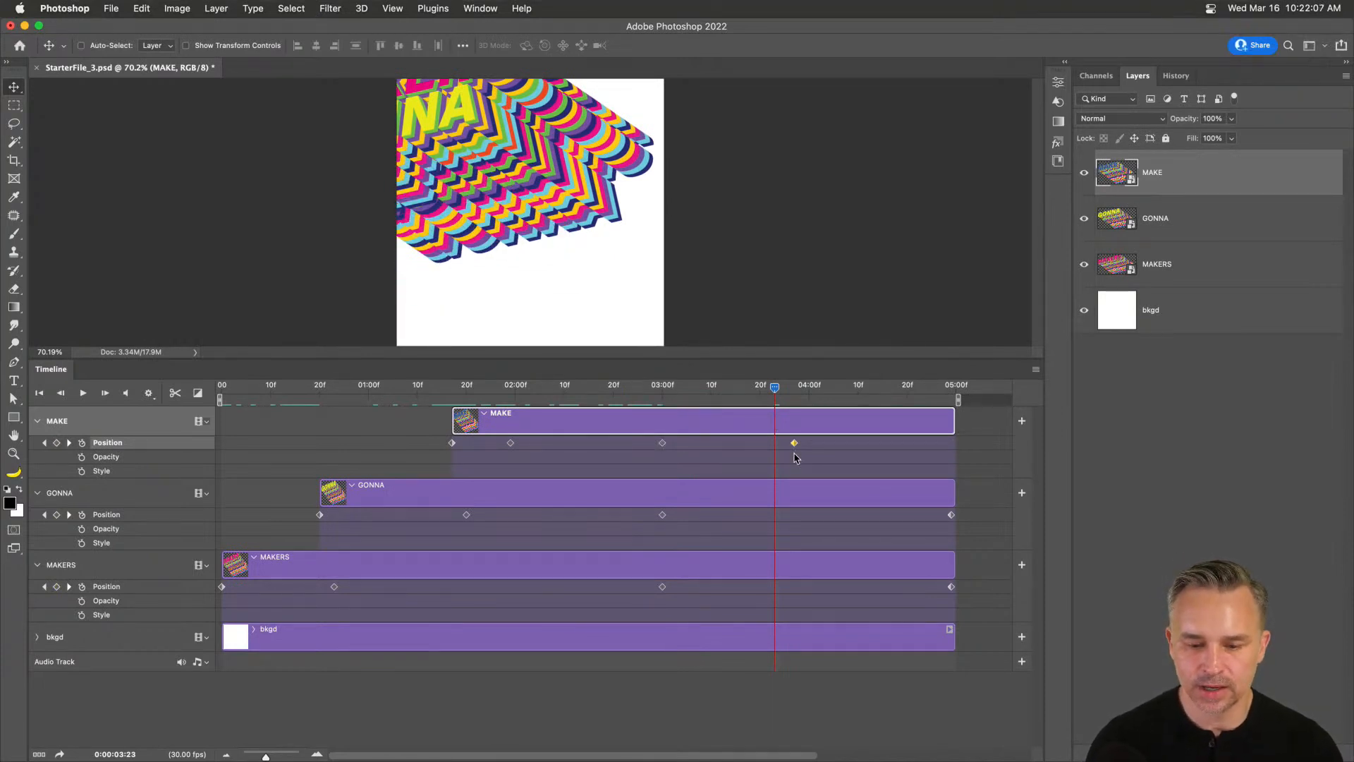
left_click_drag(950, 515, 795, 515)
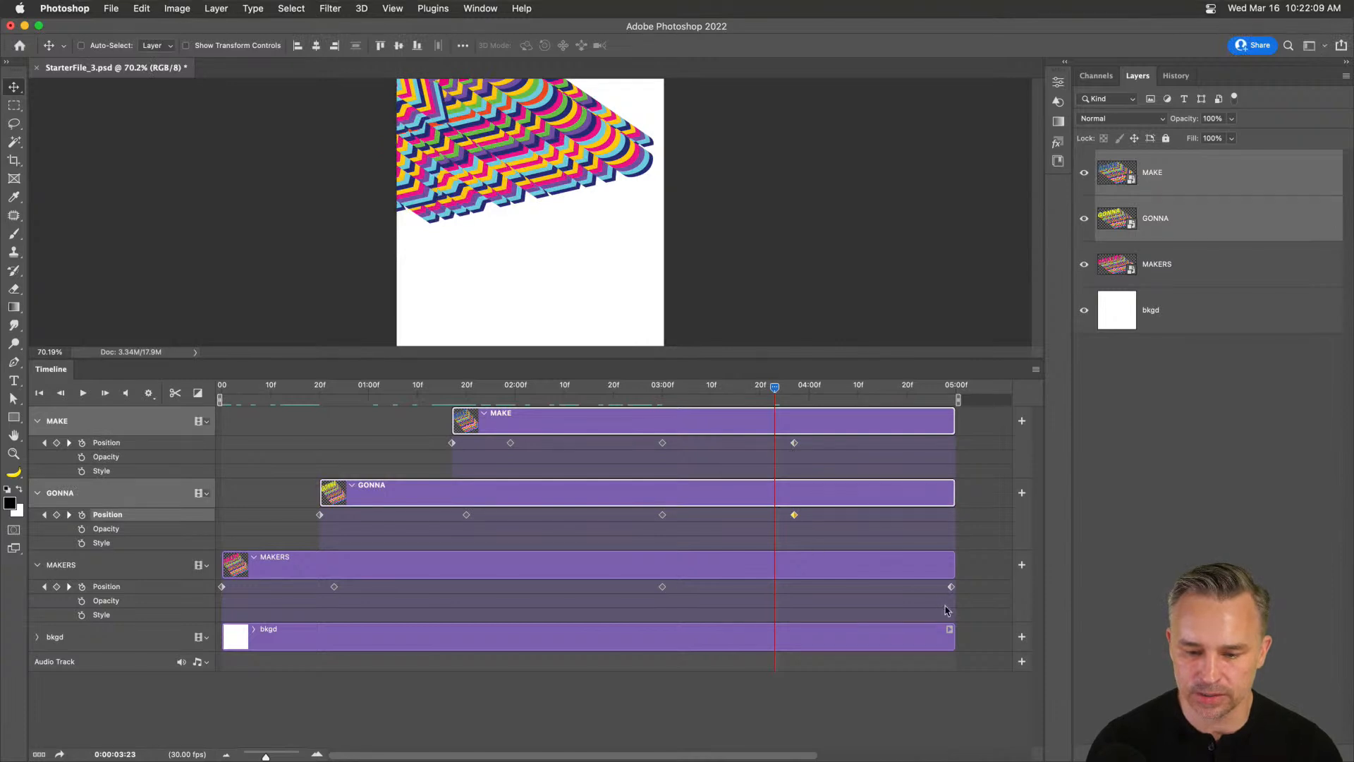
left_click_drag(951, 586, 795, 586)
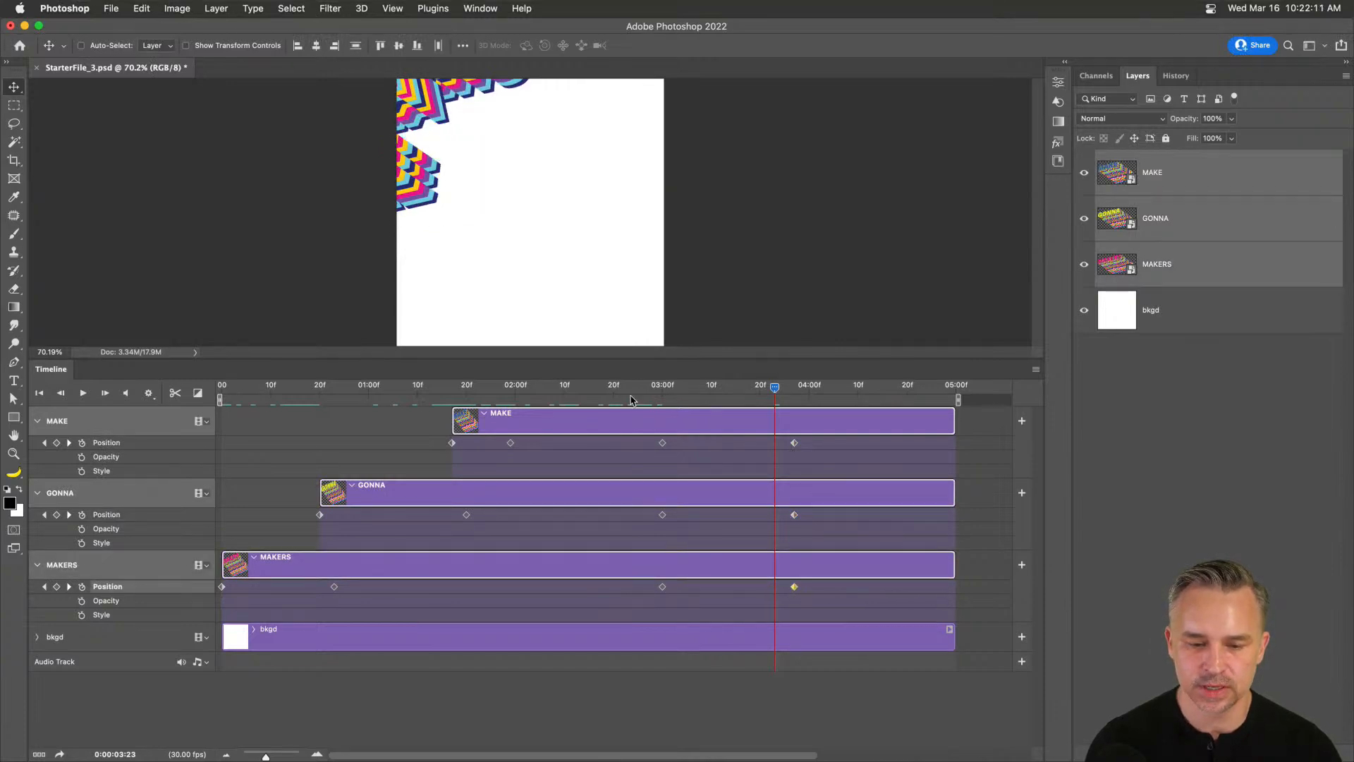
left_click_drag(681, 399, 695, 400)
Shift the two later Position keyframes of GONNA and MAKE later in time.
left_click_drag(635, 512, 818, 544)
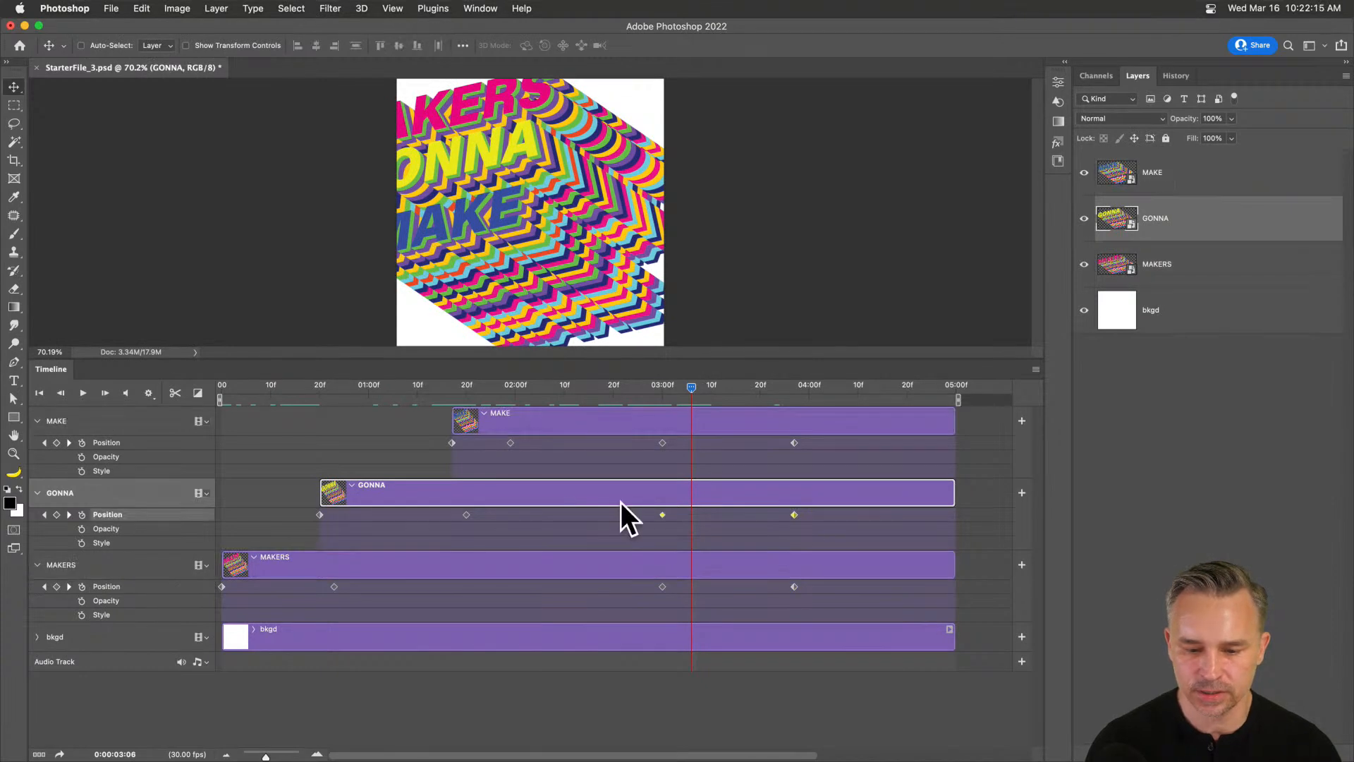
left_click_drag(663, 518, 713, 517)
left_click_drag(645, 439, 819, 477)
left_click_drag(663, 446, 736, 446)
left_click(758, 514)
Pull the three final keyframes earlier and stagger exit starts, GONNA at 03:13, MAKE at 03:19.
left_click_drag(796, 587, 765, 587)
left_click_drag(844, 516, 809, 515)
left_click_drag(867, 446, 839, 444)
mouse_move(675, 396)
left_mouse_down()
mouse_move(630, 400)
mouse_move(793, 400)
mouse_move(681, 401)
left_mouse_up()
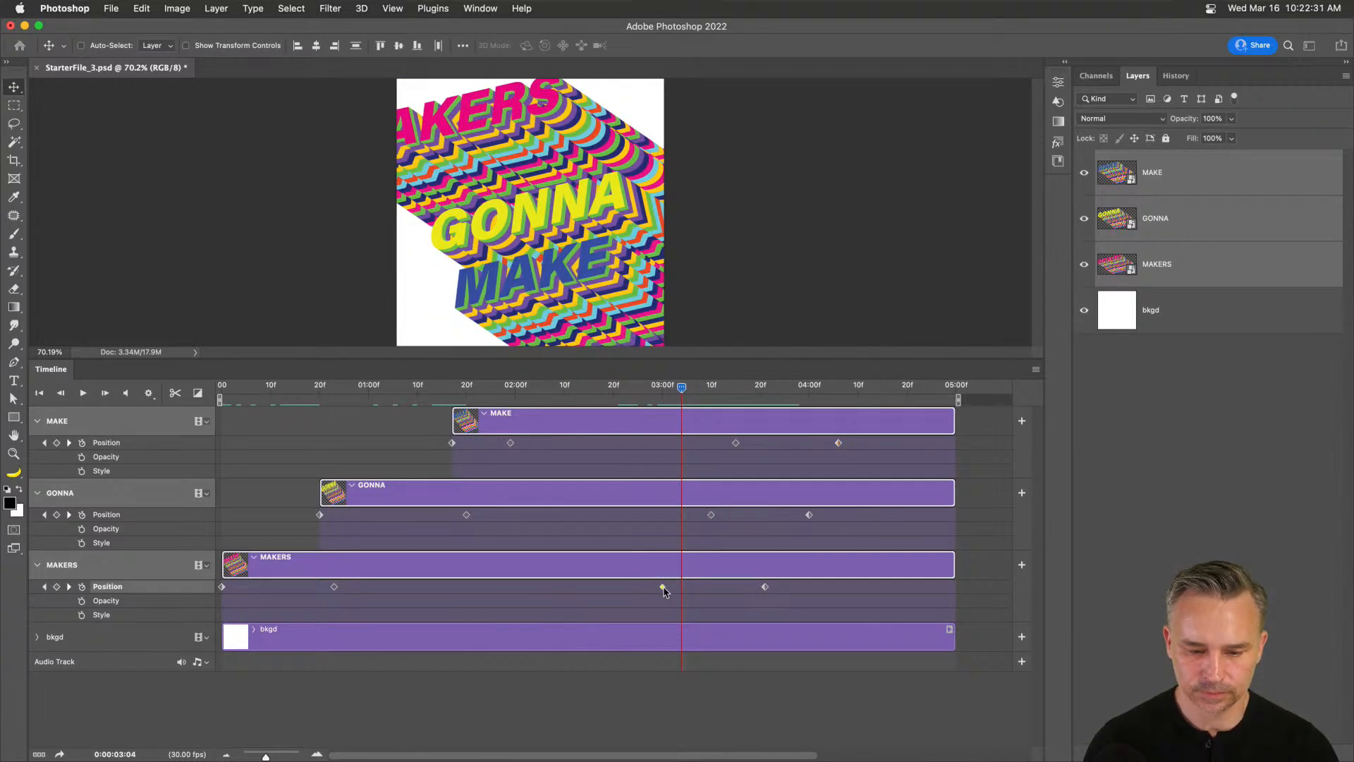
left_click_drag(663, 587, 674, 589)
left_click_drag(711, 516, 736, 520)
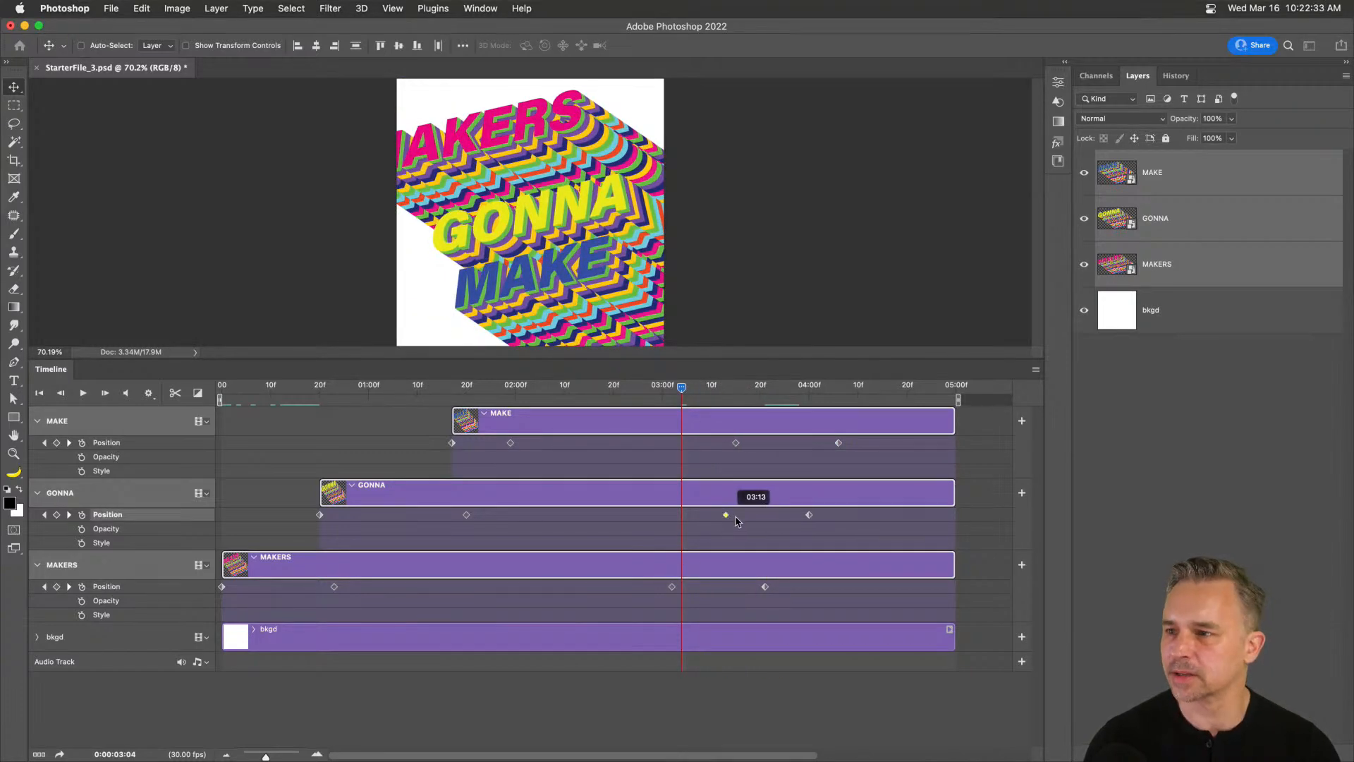
left_click_drag(735, 443, 756, 443)
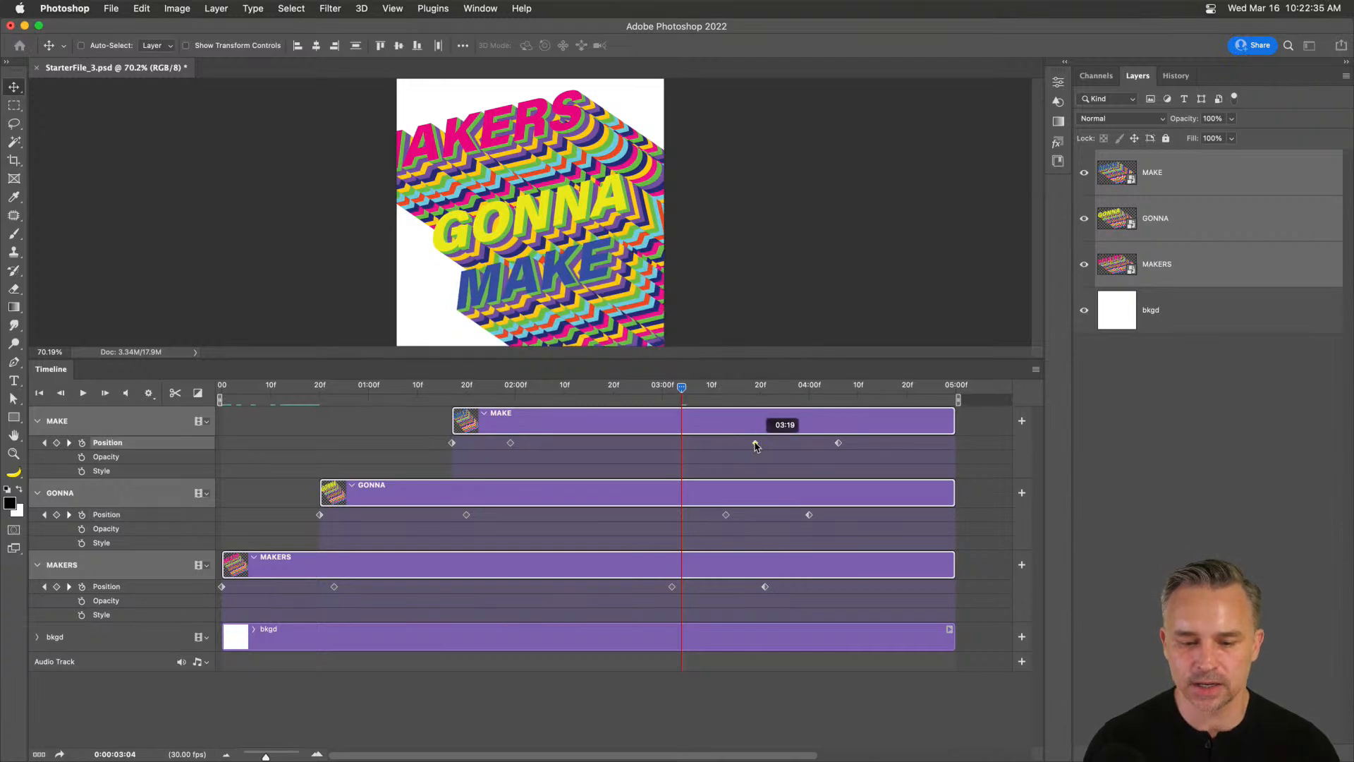
left_click_drag(649, 392, 831, 496)
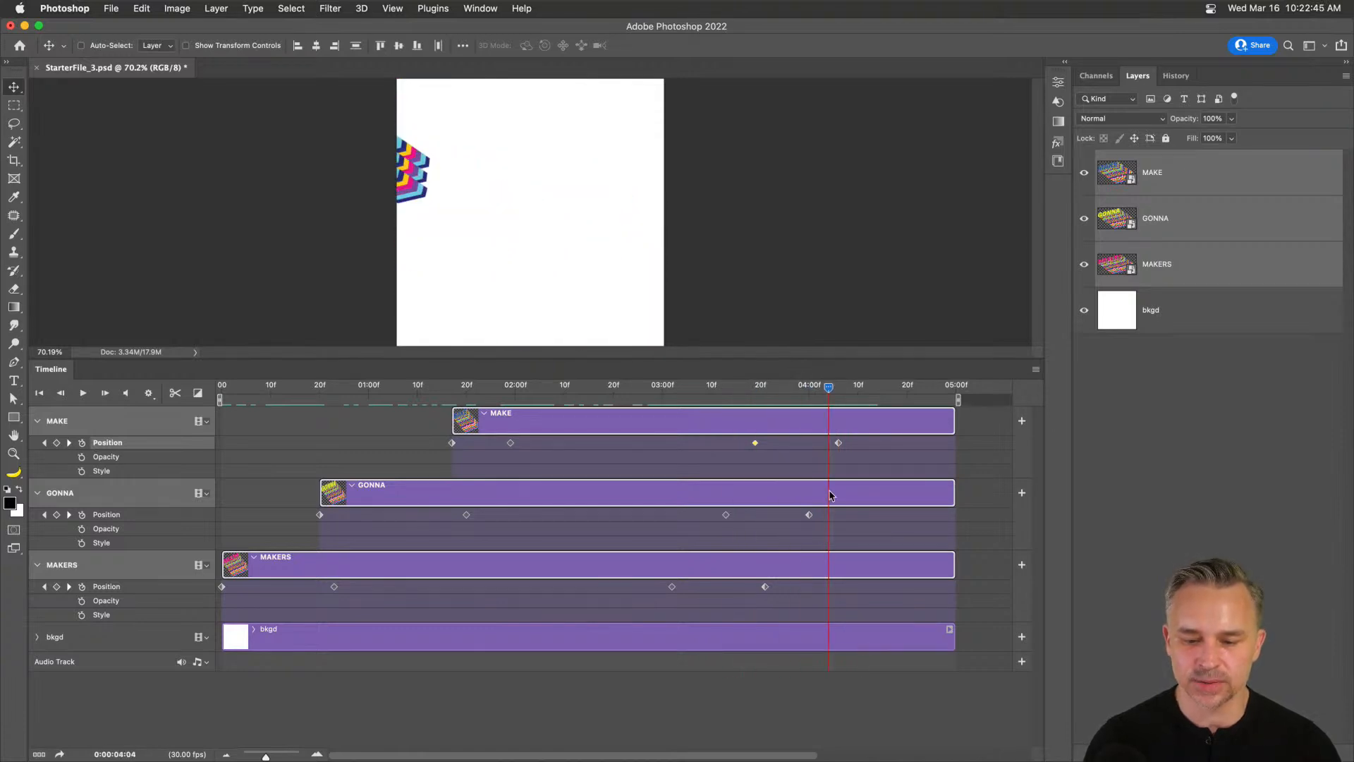
Move the final keyframes earlier again, with MAKE's ending exactly at 04:00.
left_click_drag(837, 444, 819, 444)
left_click_drag(808, 515, 774, 515)
left_click_drag(766, 586, 736, 586)
left_click_drag(818, 444, 809, 444)
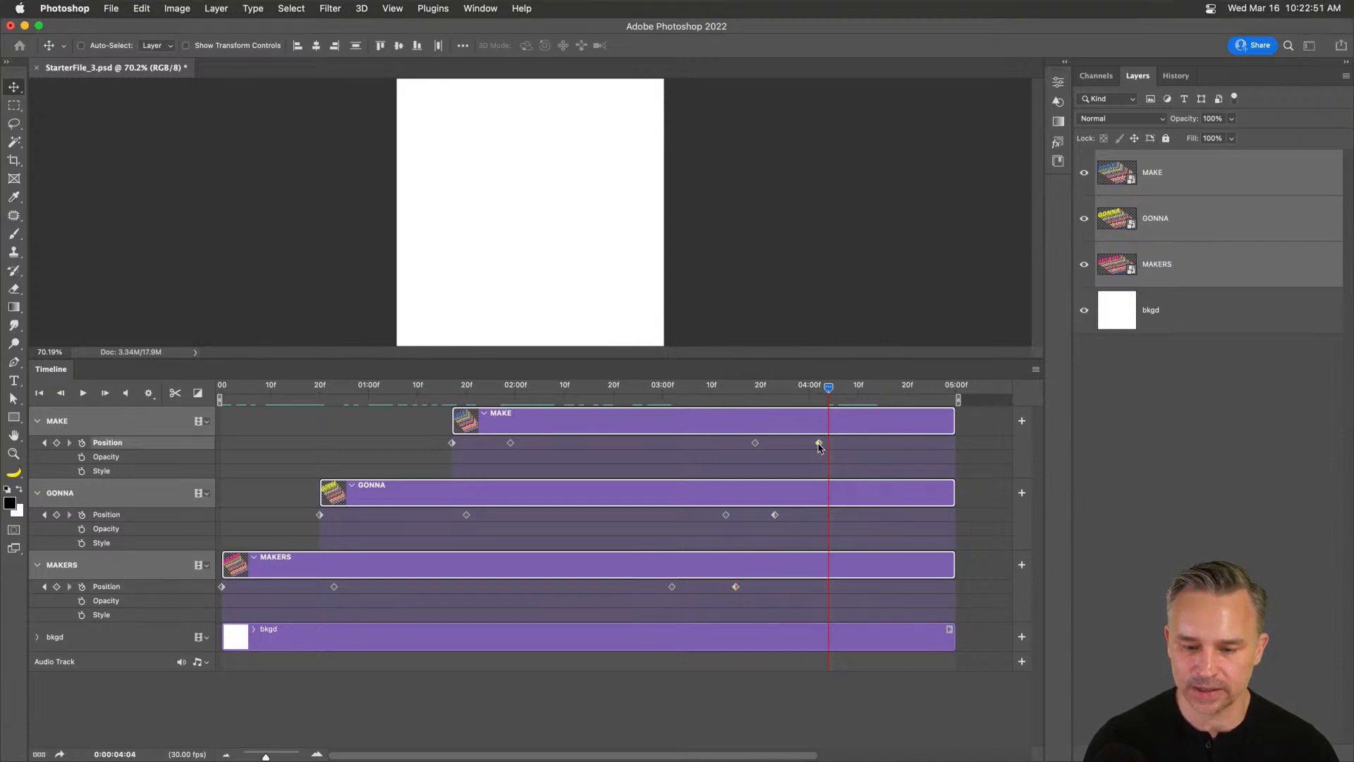
left_click_drag(804, 387, 810, 393)
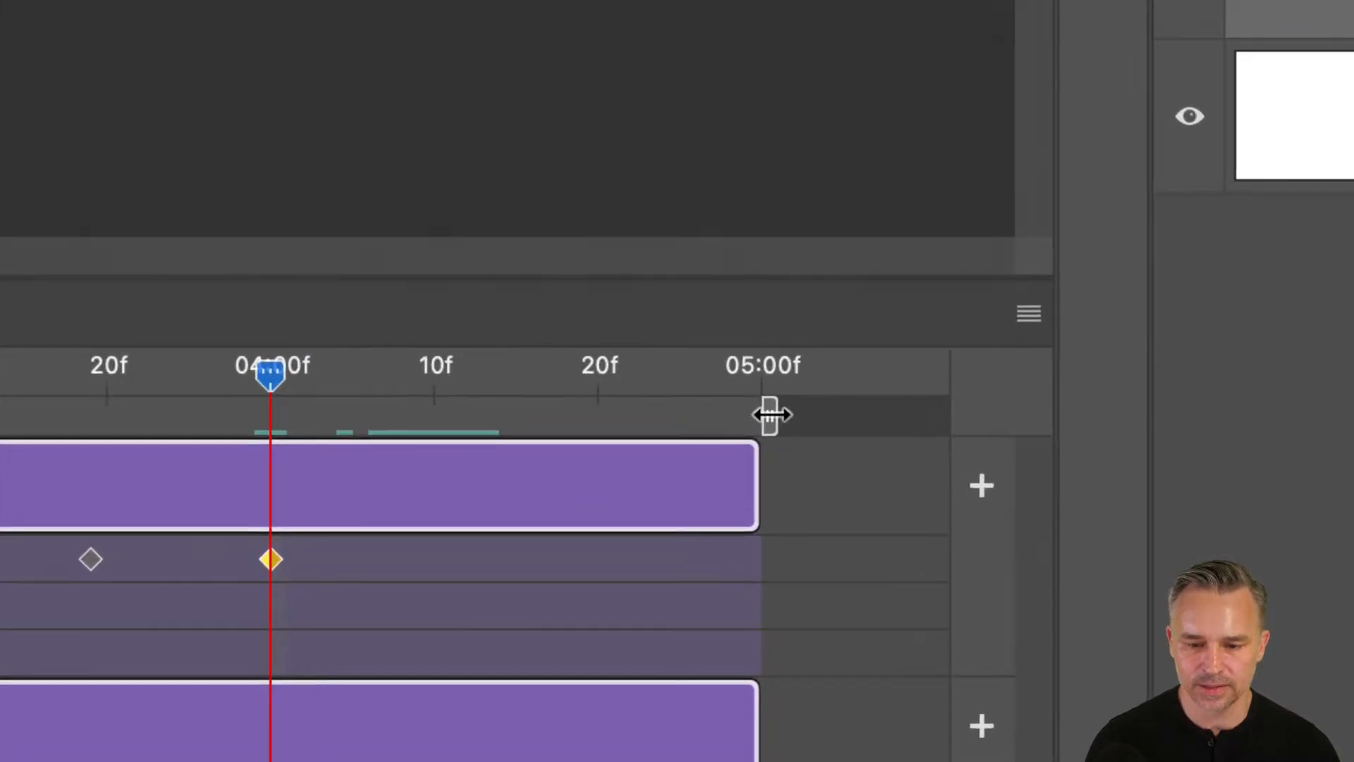
Trim the work area end from 05:00 to 04:00, then open File > Export.
left_click_drag(755, 416, 295, 450)
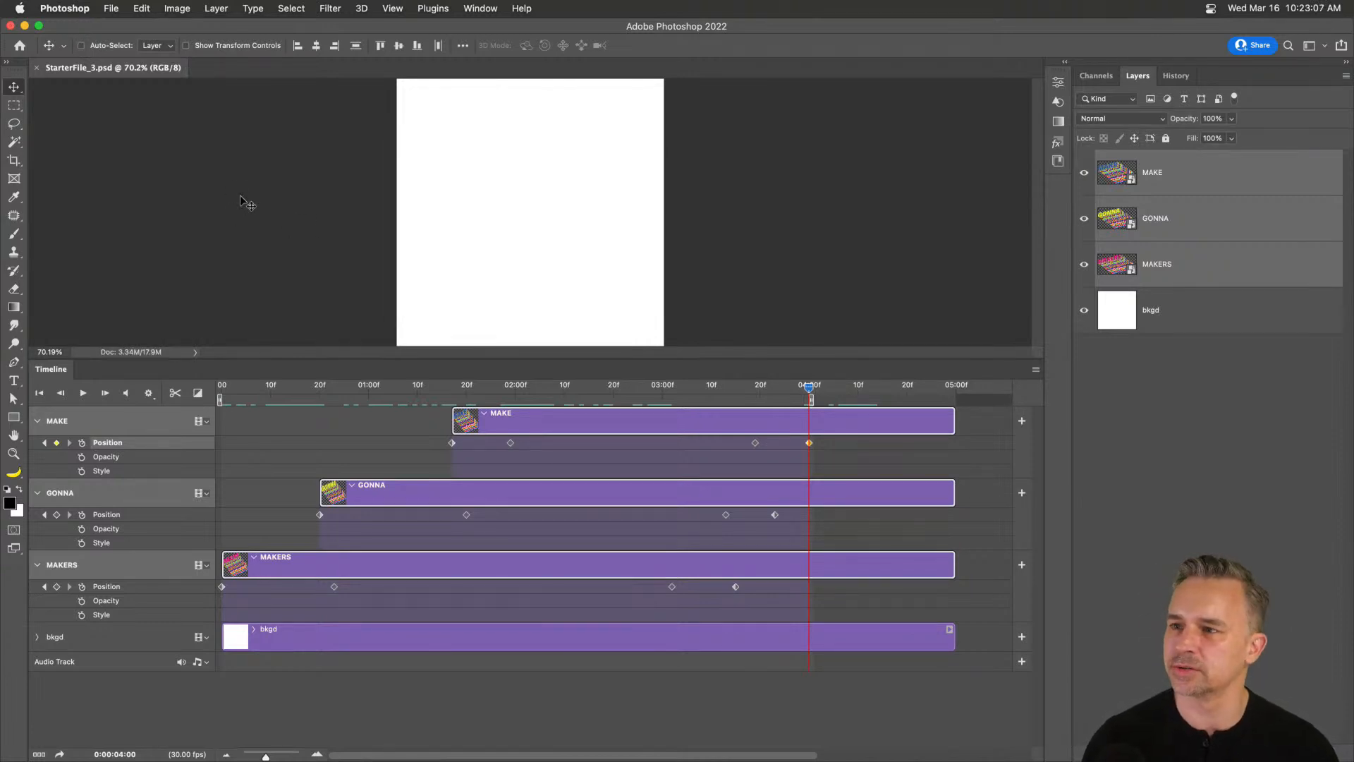
left_click(107, 8)
mouse_move(111, 210)
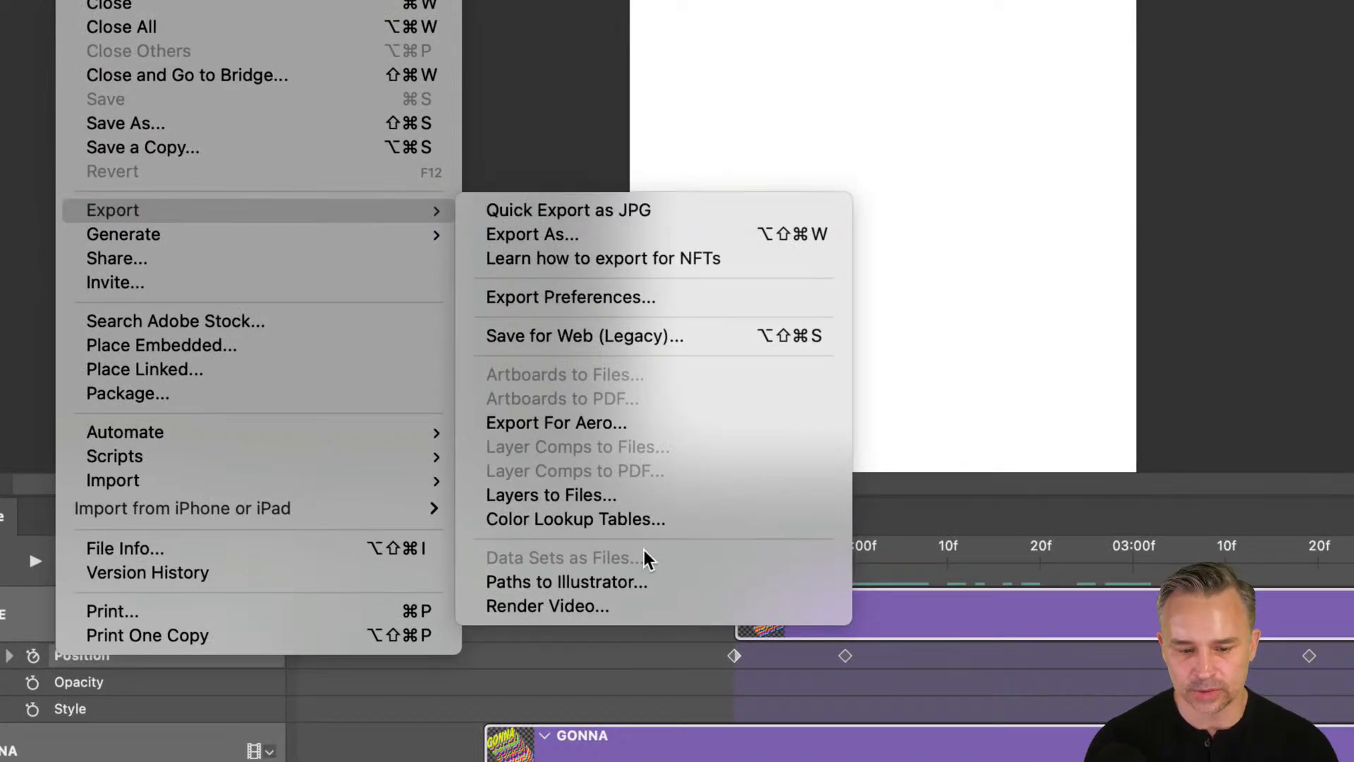
Render StarterFile_3.mp4 as H.264 High Quality covering work-area frames 0–119.
left_click(629, 606)
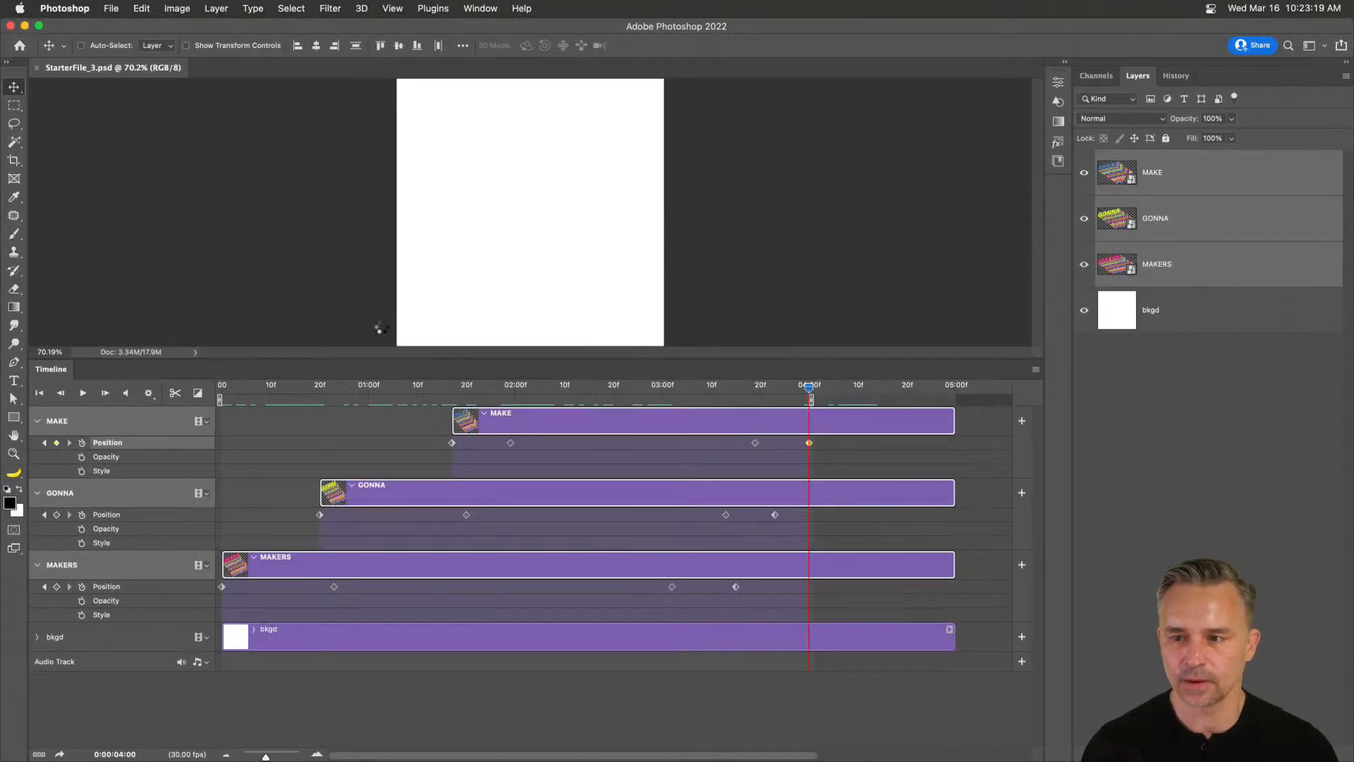
left_click_drag(733, 334, 516, 204)
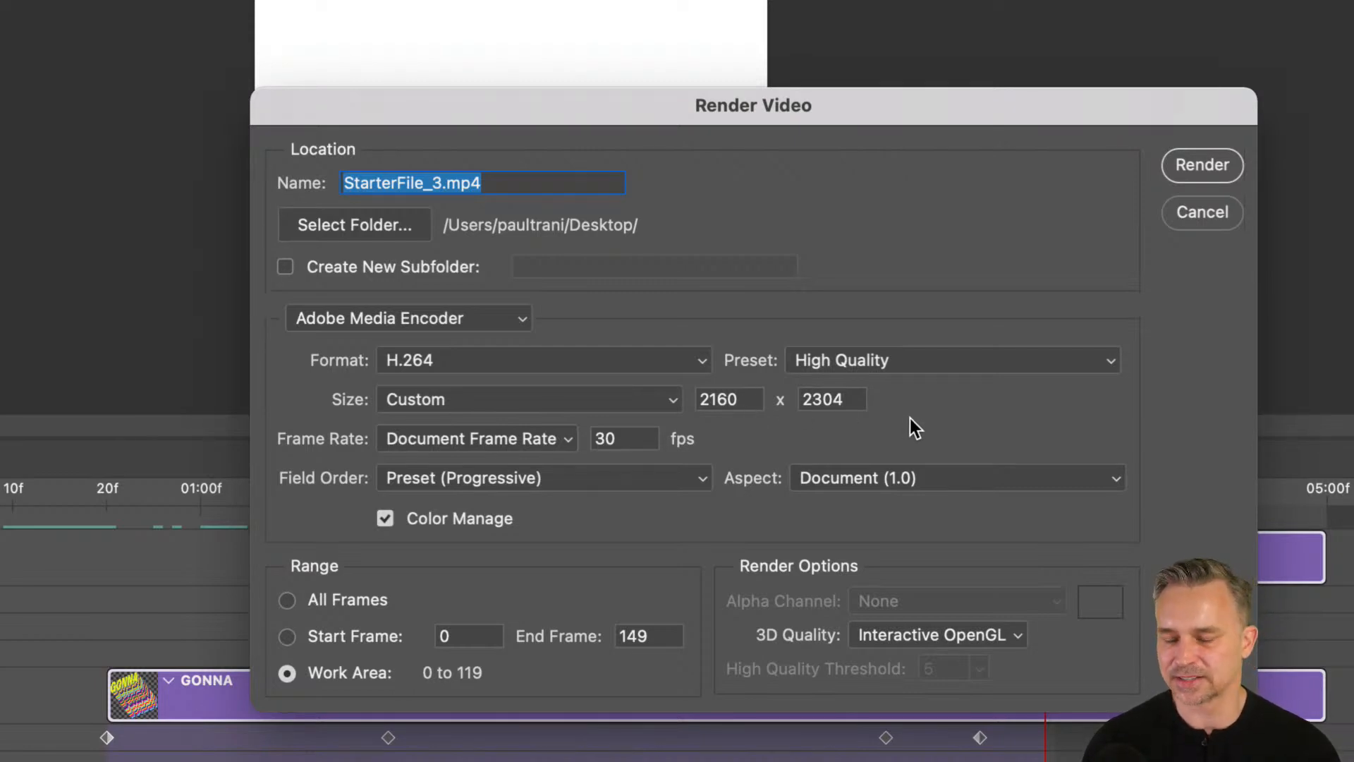
left_click(1203, 165)
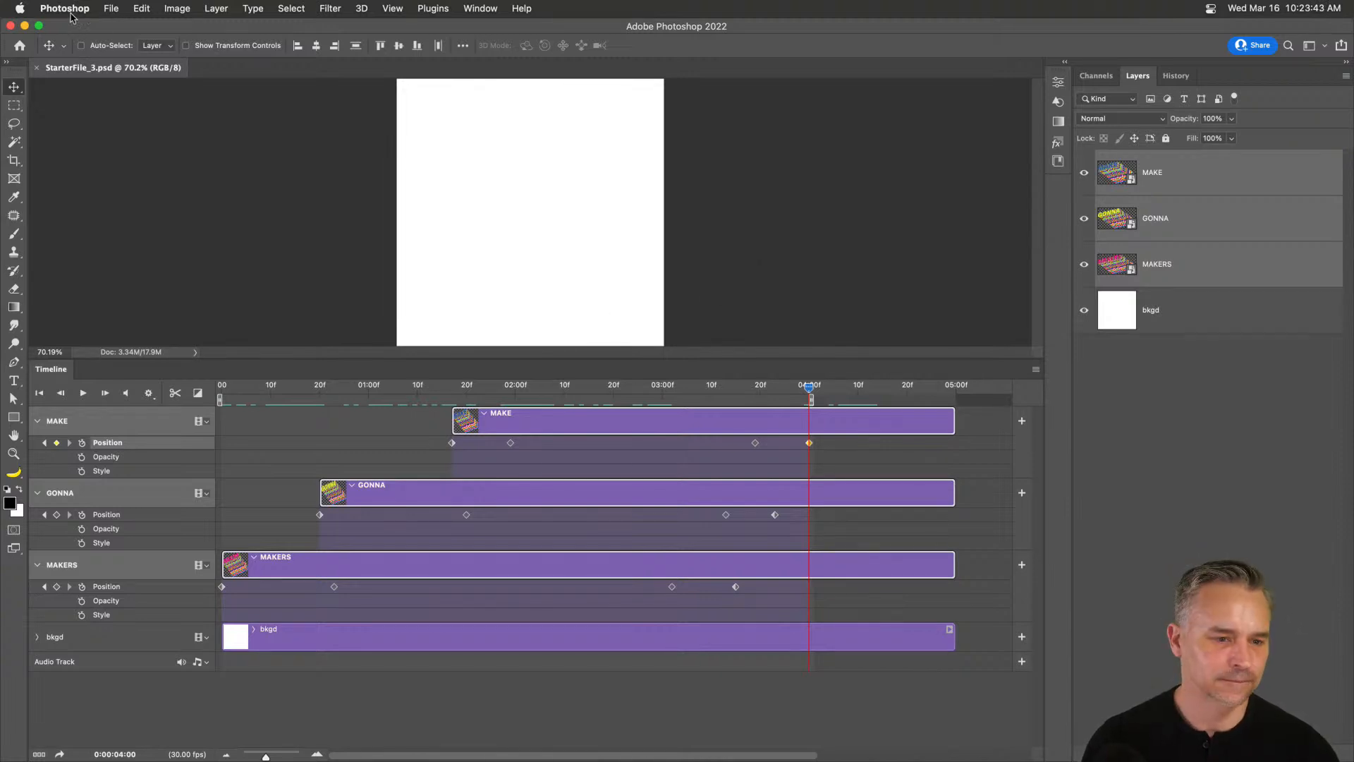
Clear the desktop of Photoshop, Illustrator, Finder and browser windows and open StarterFile_3.mp4.
left_click(26, 25)
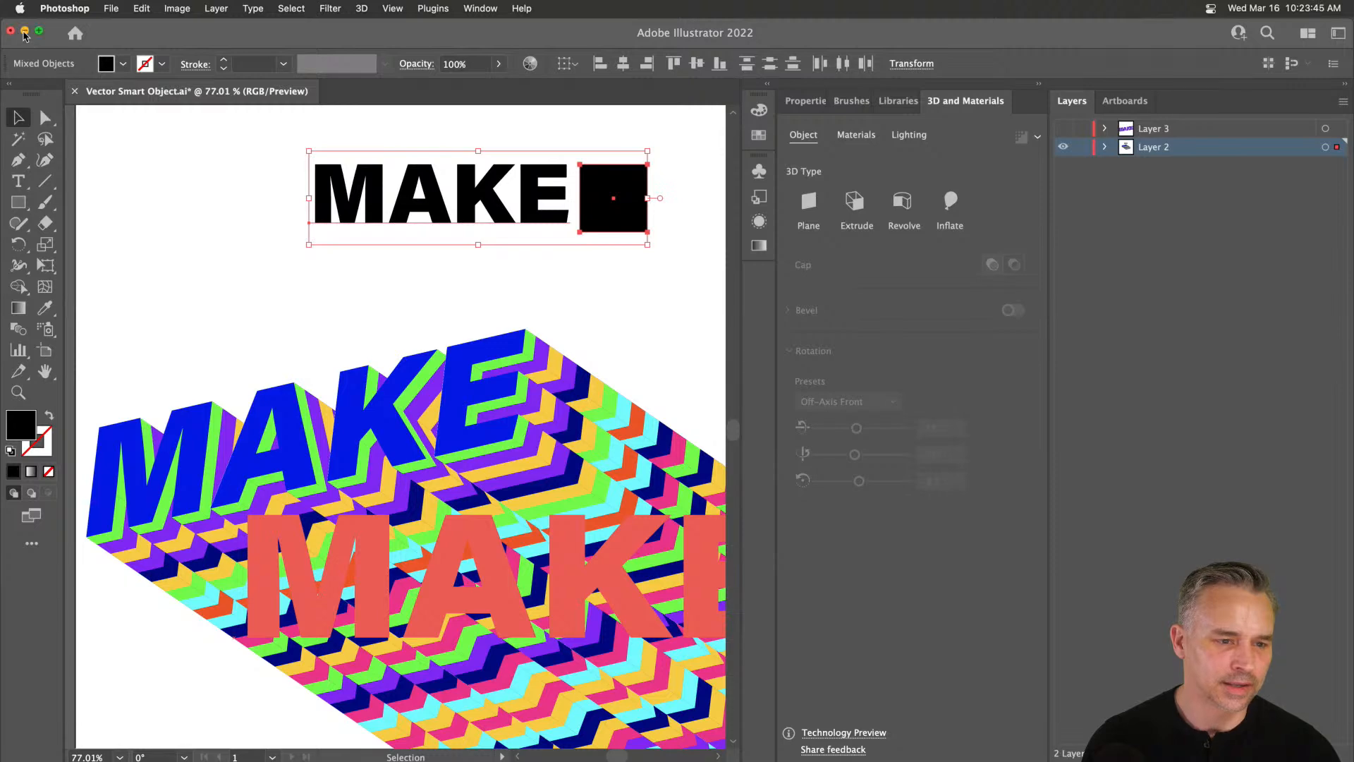
left_click(24, 32)
left_click(221, 72)
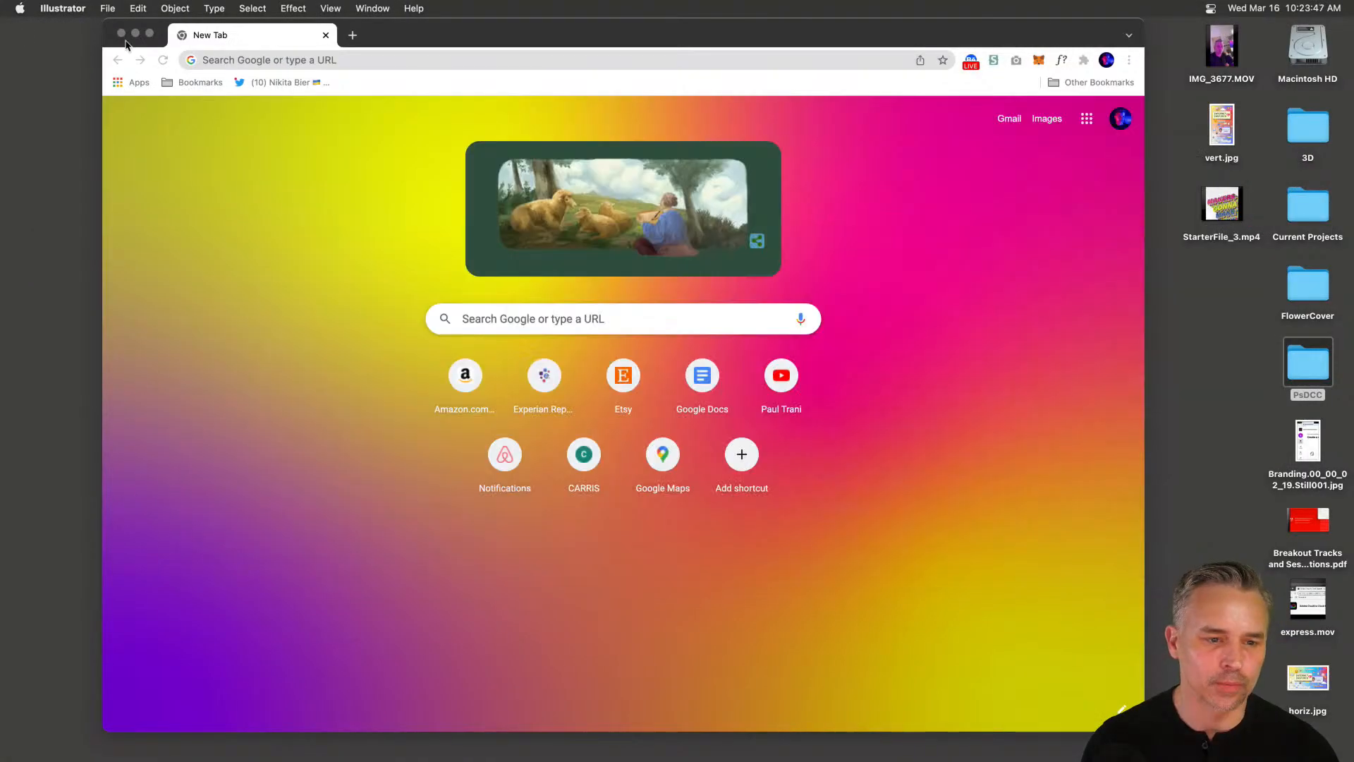
left_click(121, 33)
double_click(1216, 212)
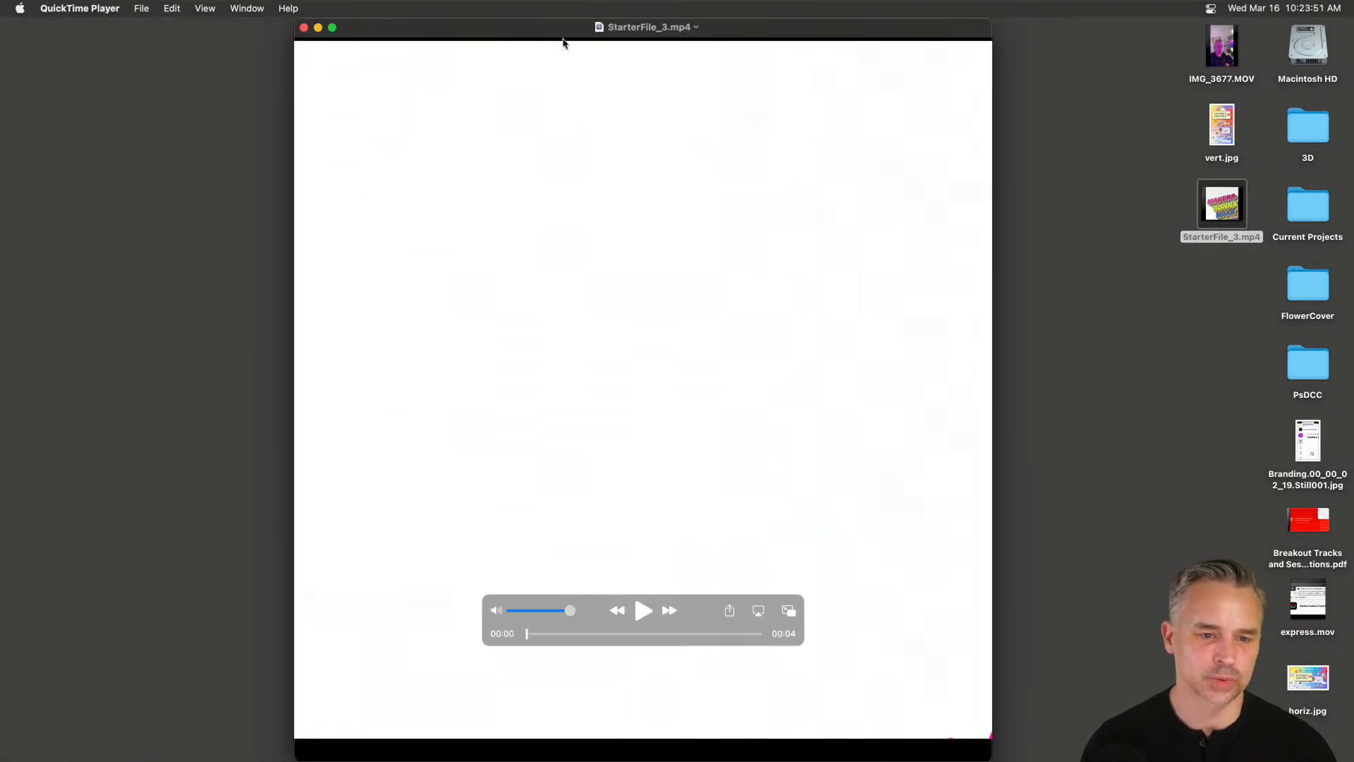
left_click_drag(563, 43, 574, 43)
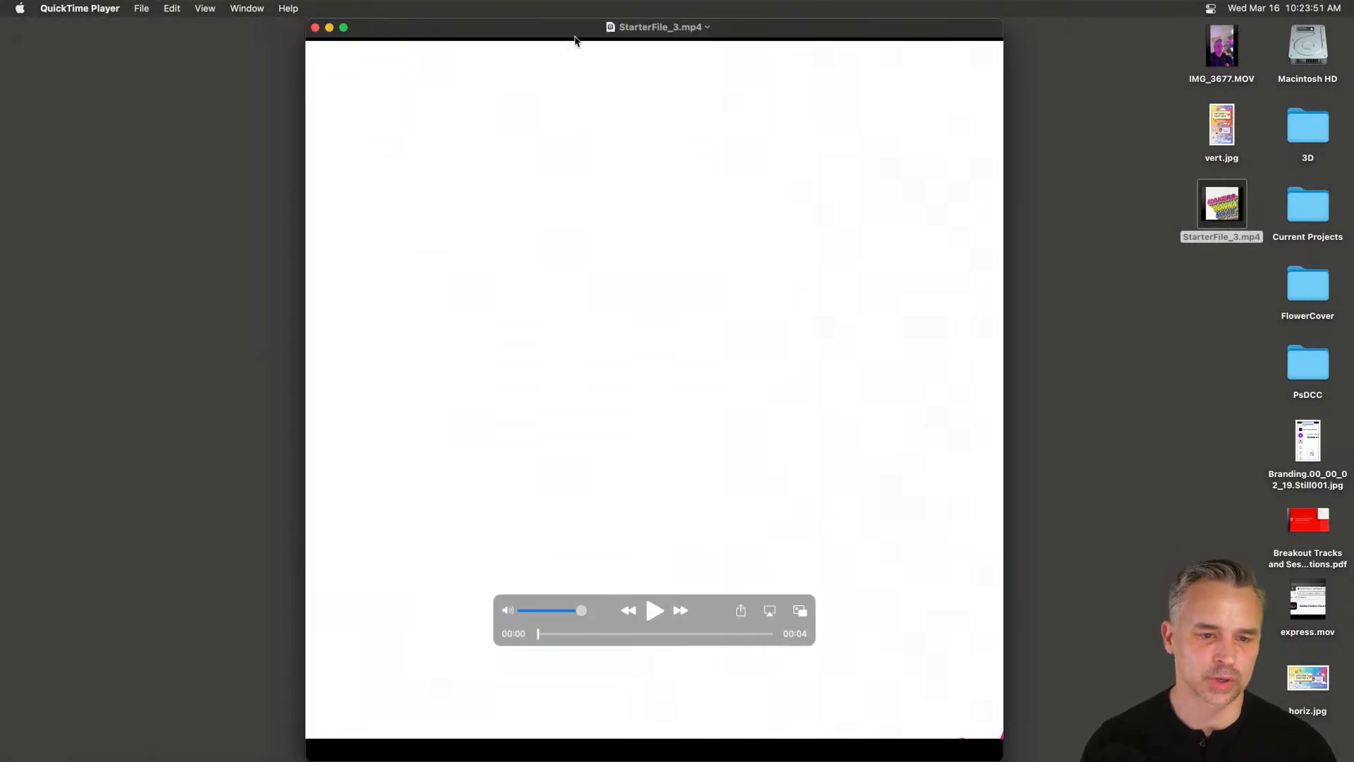
Watch the video looping in full screen, then exit and close its window.
left_click(171, 8)
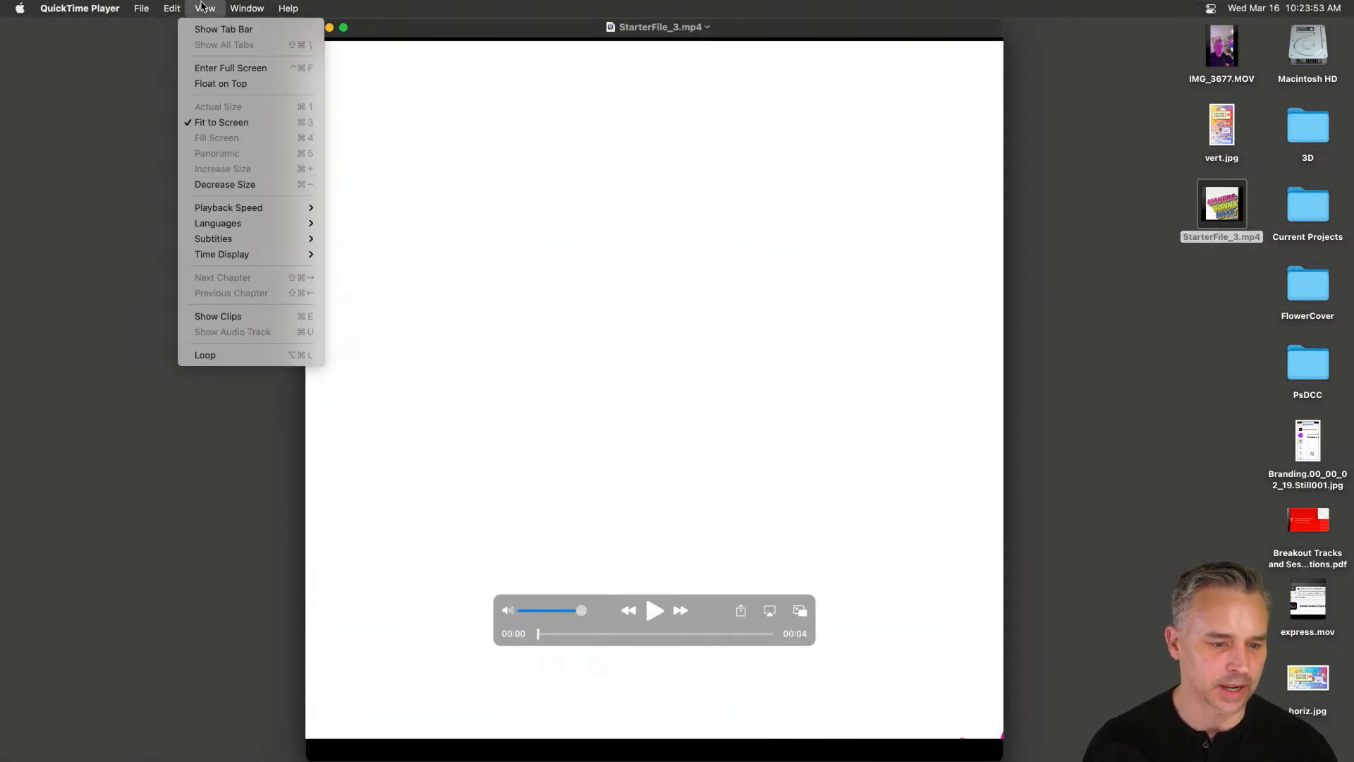
left_click(292, 355)
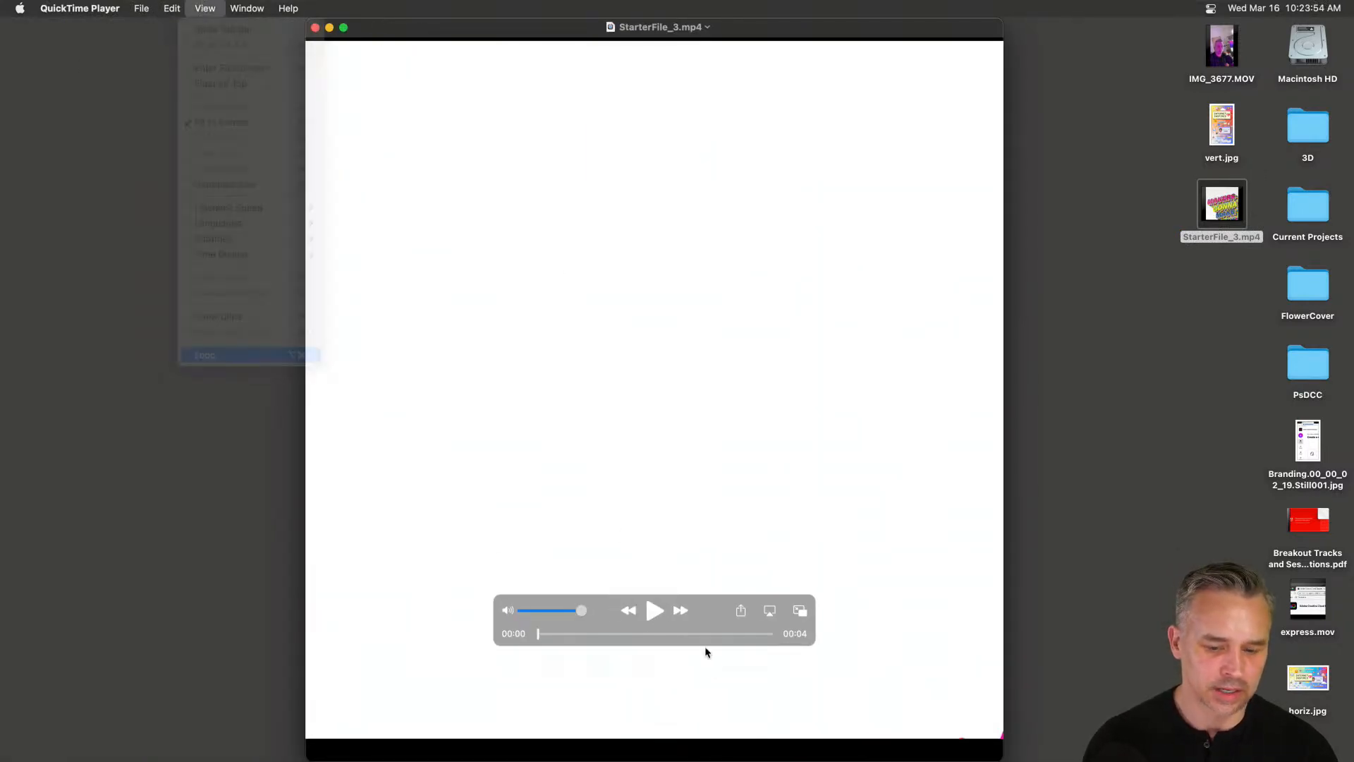
left_click(343, 29)
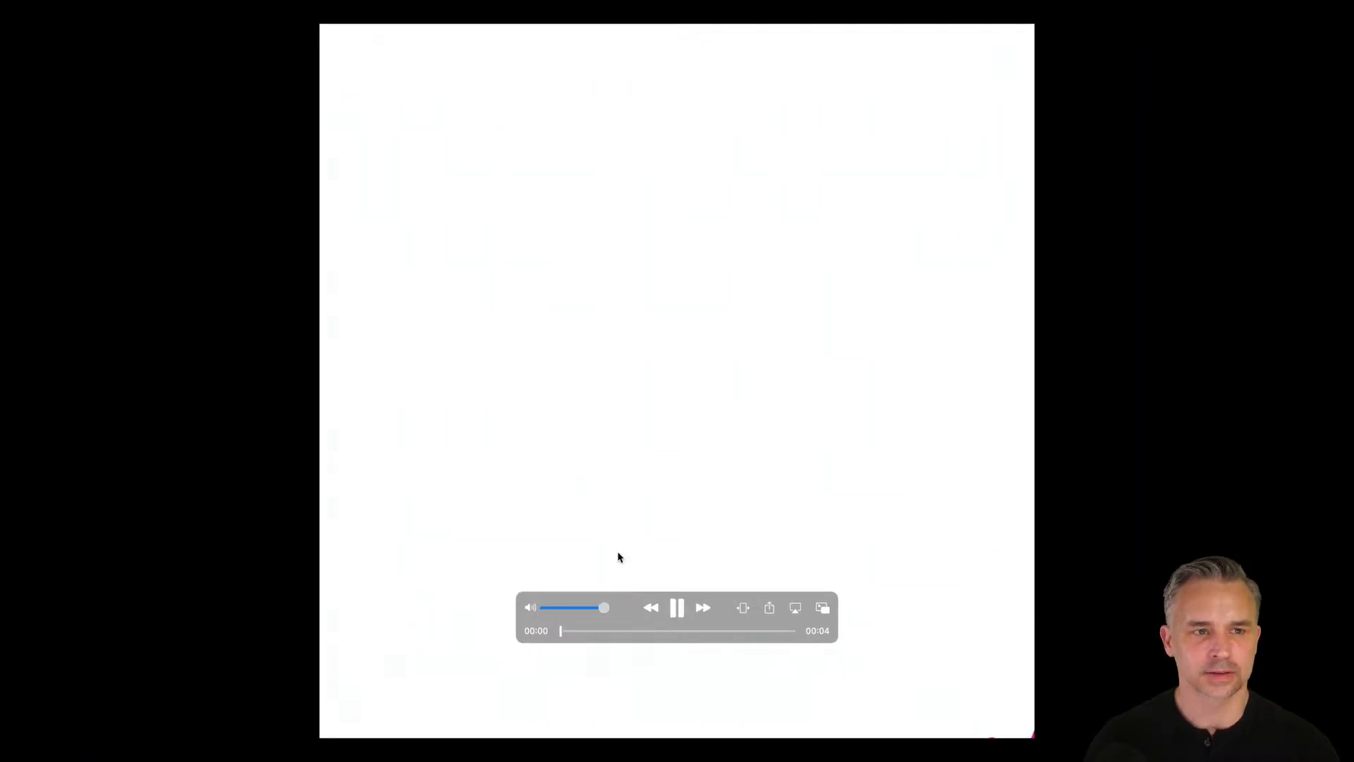
left_click_drag(630, 616, 119, 721)
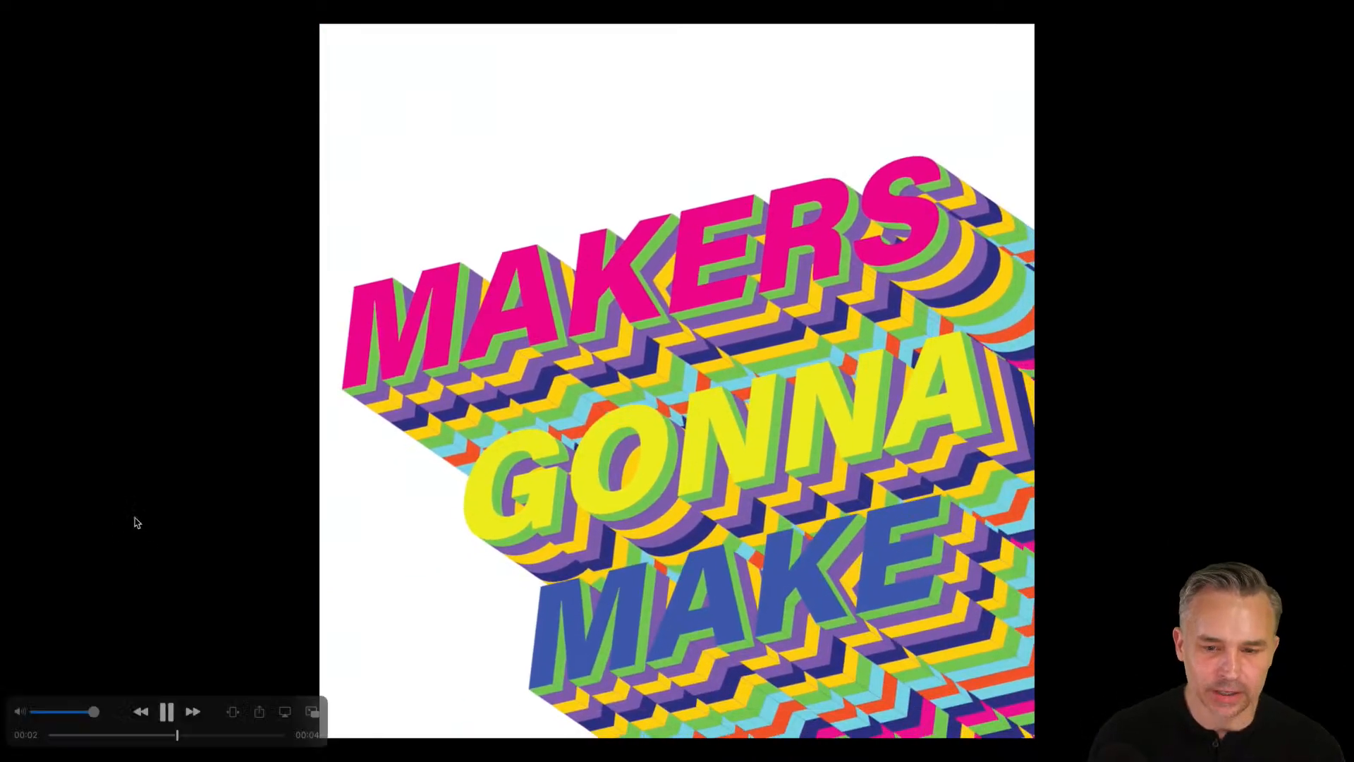
key("Escape")
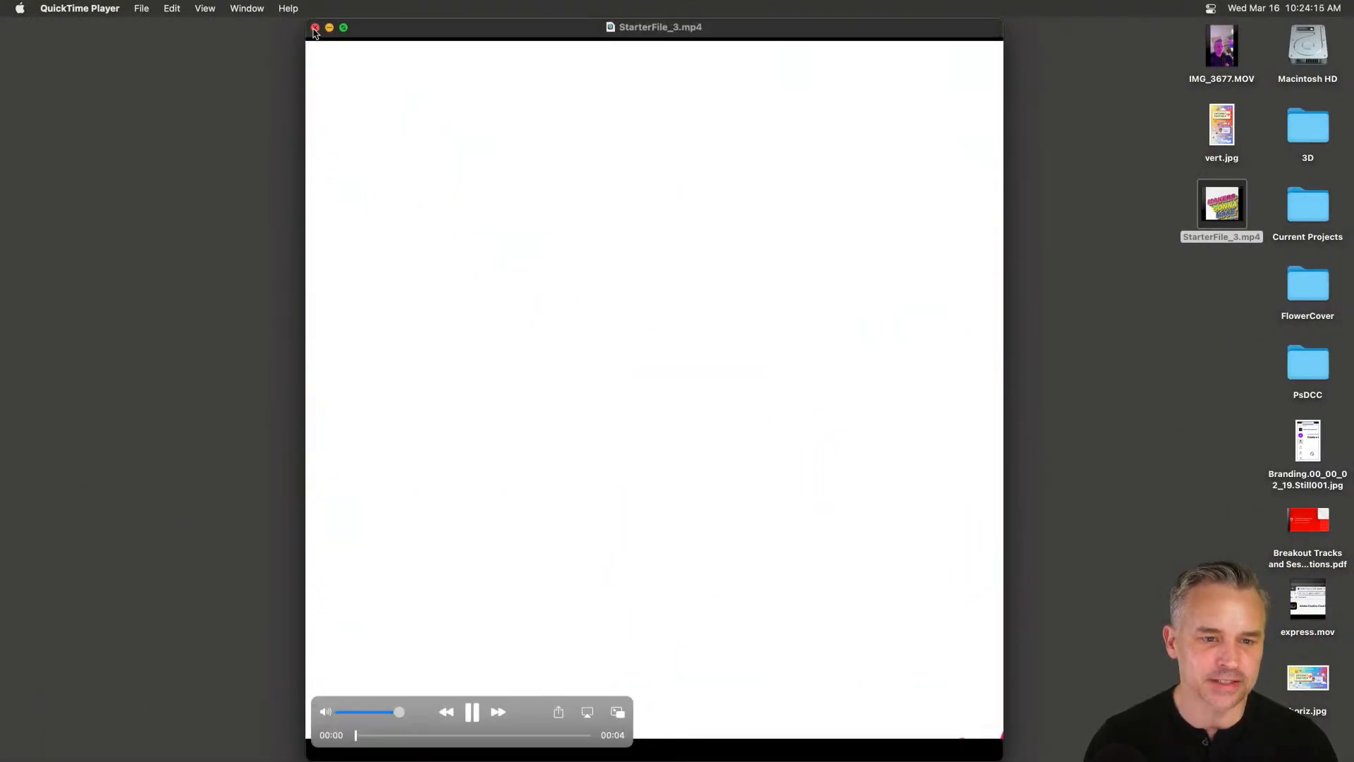
left_click(315, 27)
Back in Photoshop, add a magenta-cyan Gradient Fill layer above the bkgd layer.
mouse_move(557, 751)
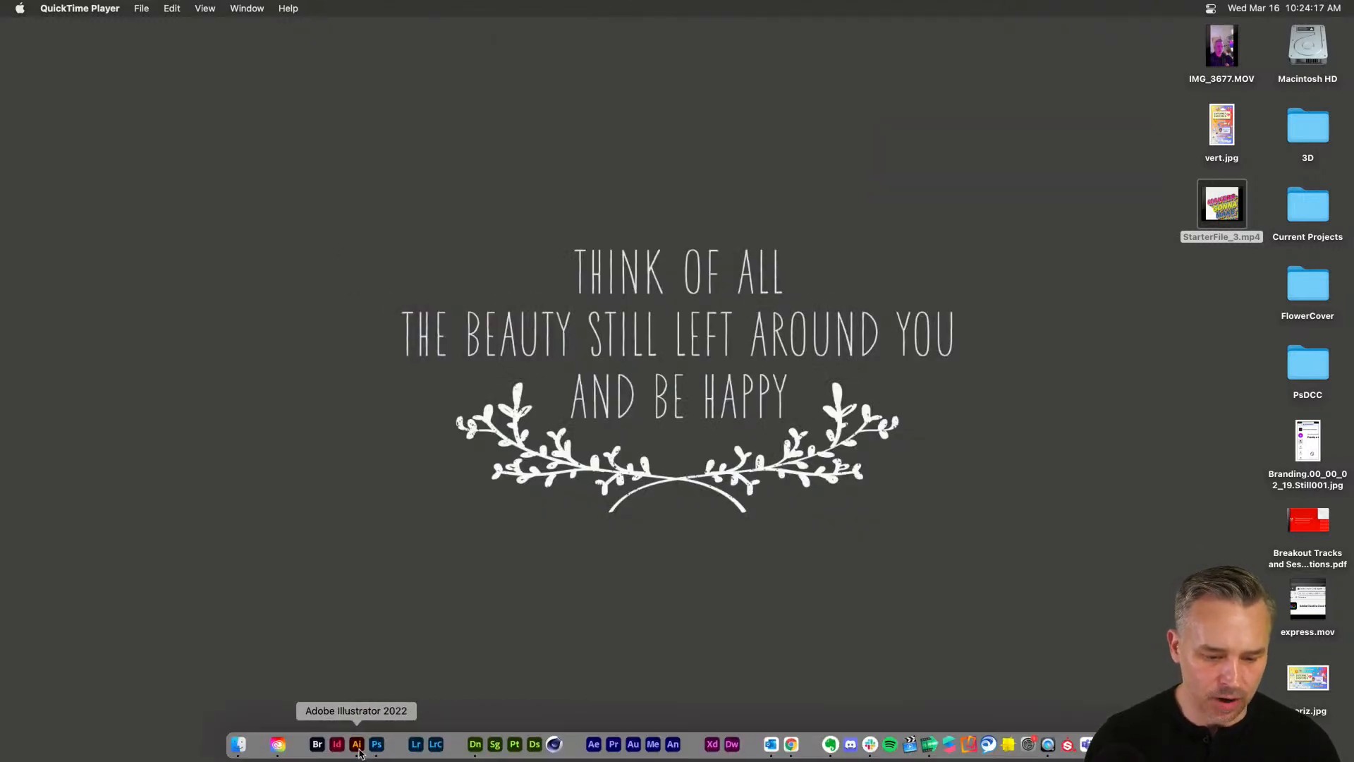
left_click(357, 748)
left_click(377, 748)
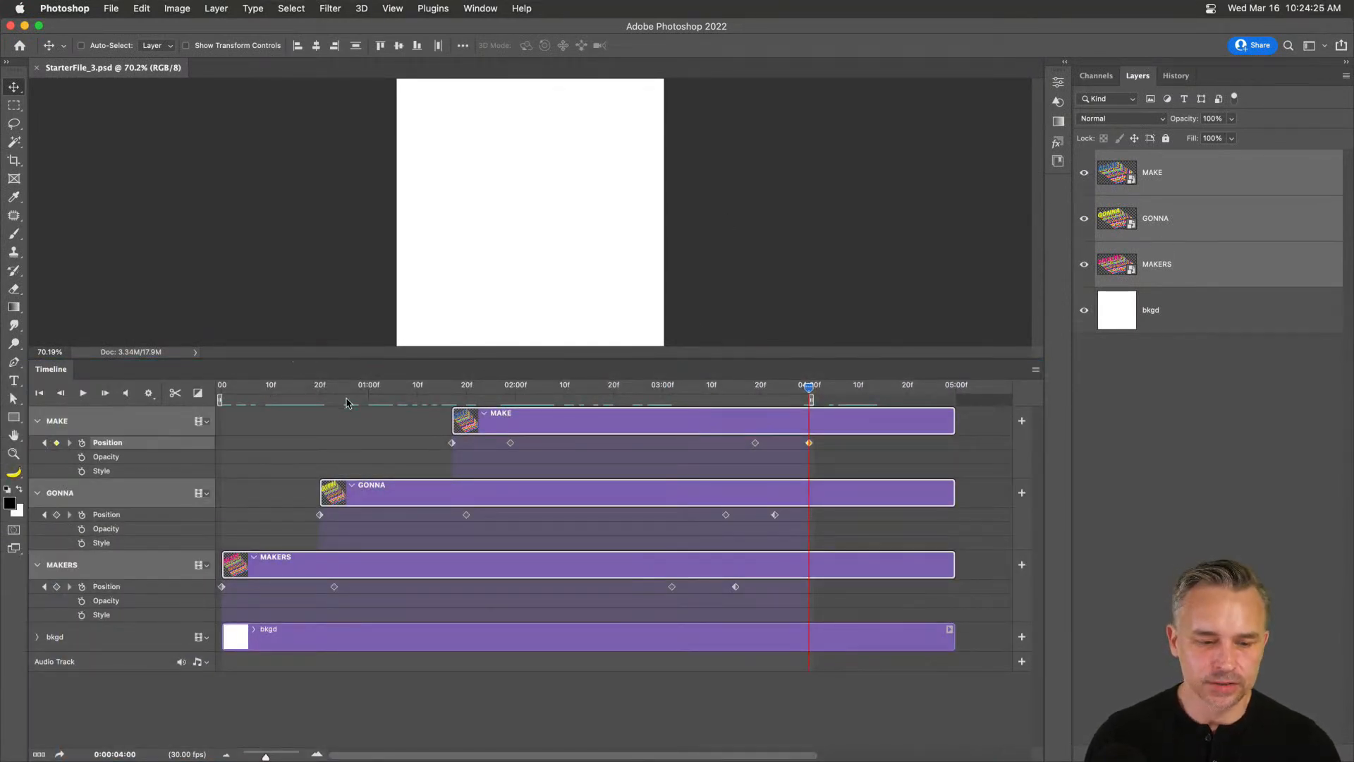
left_click_drag(219, 392, 510, 409)
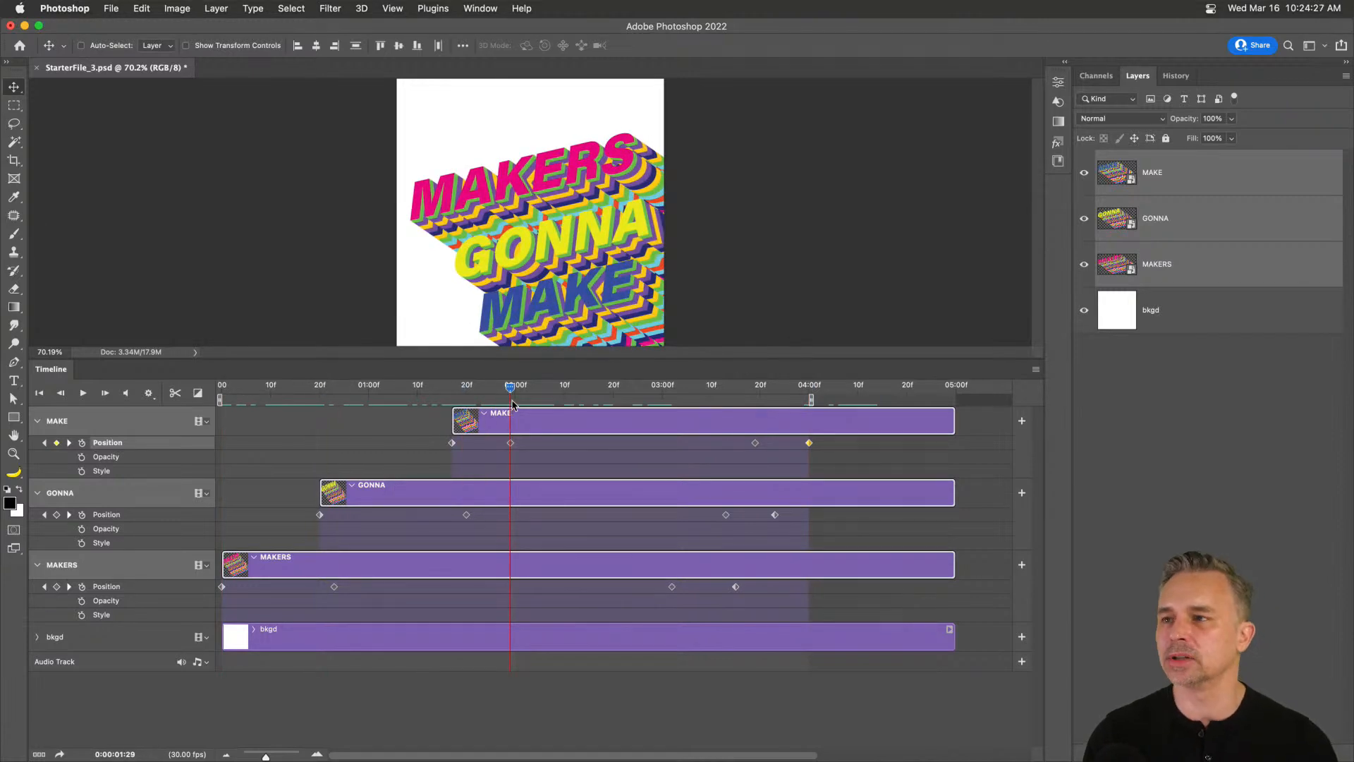
left_click(1167, 336)
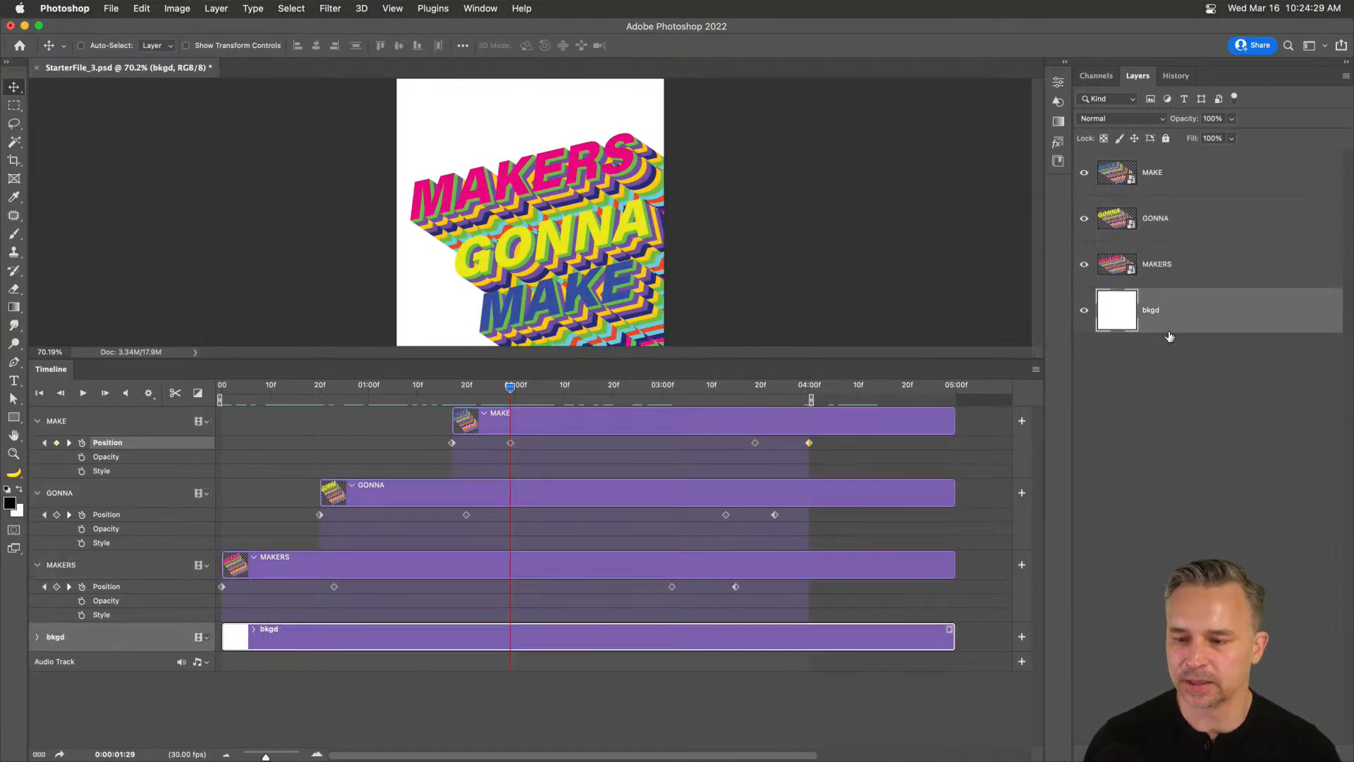
left_click(1067, 64)
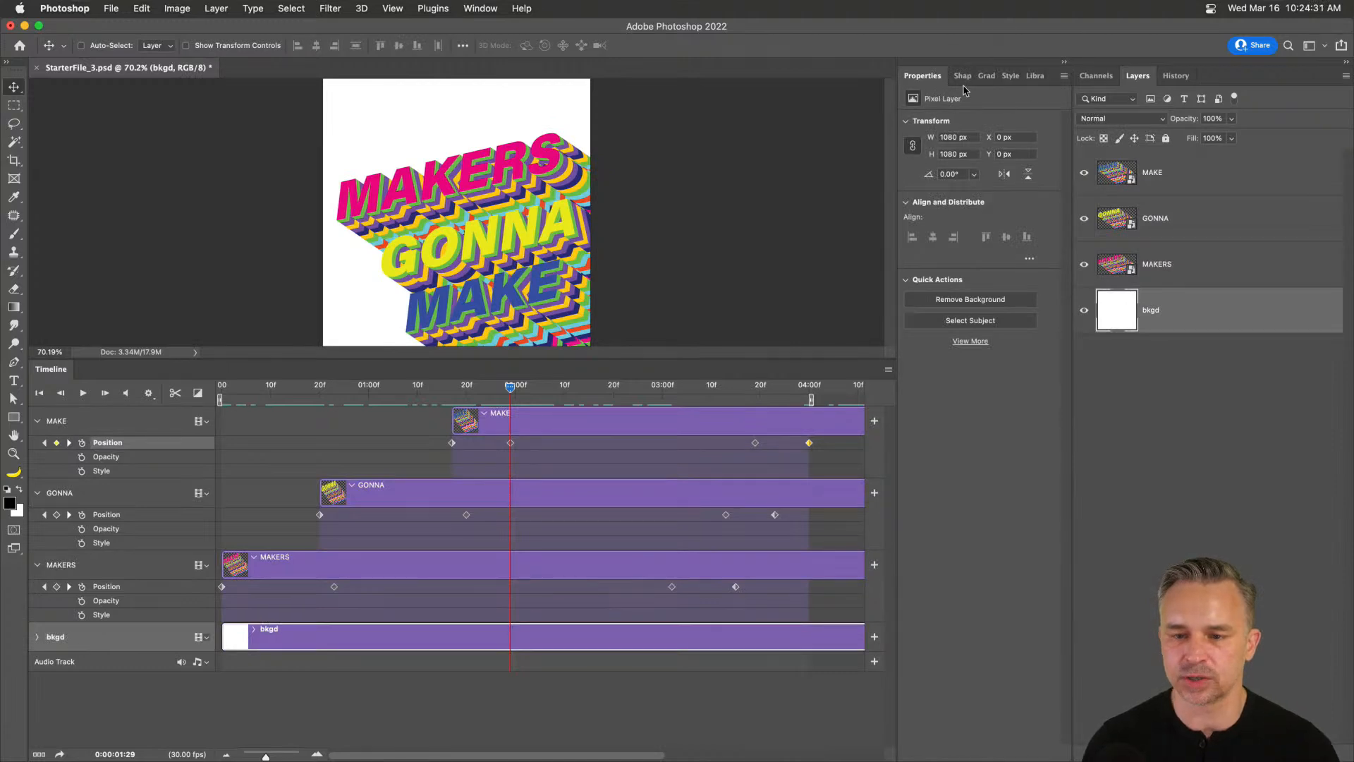
left_click(986, 75)
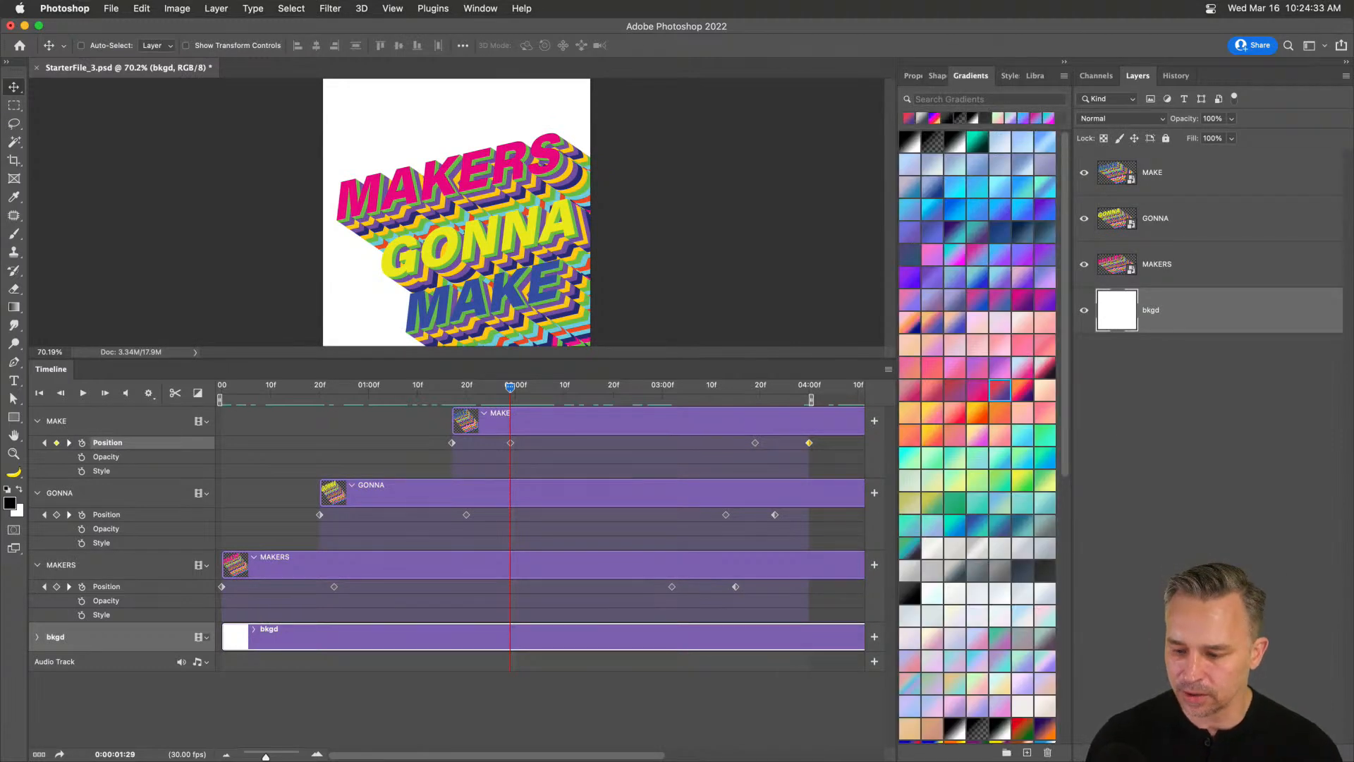
left_click(963, 262)
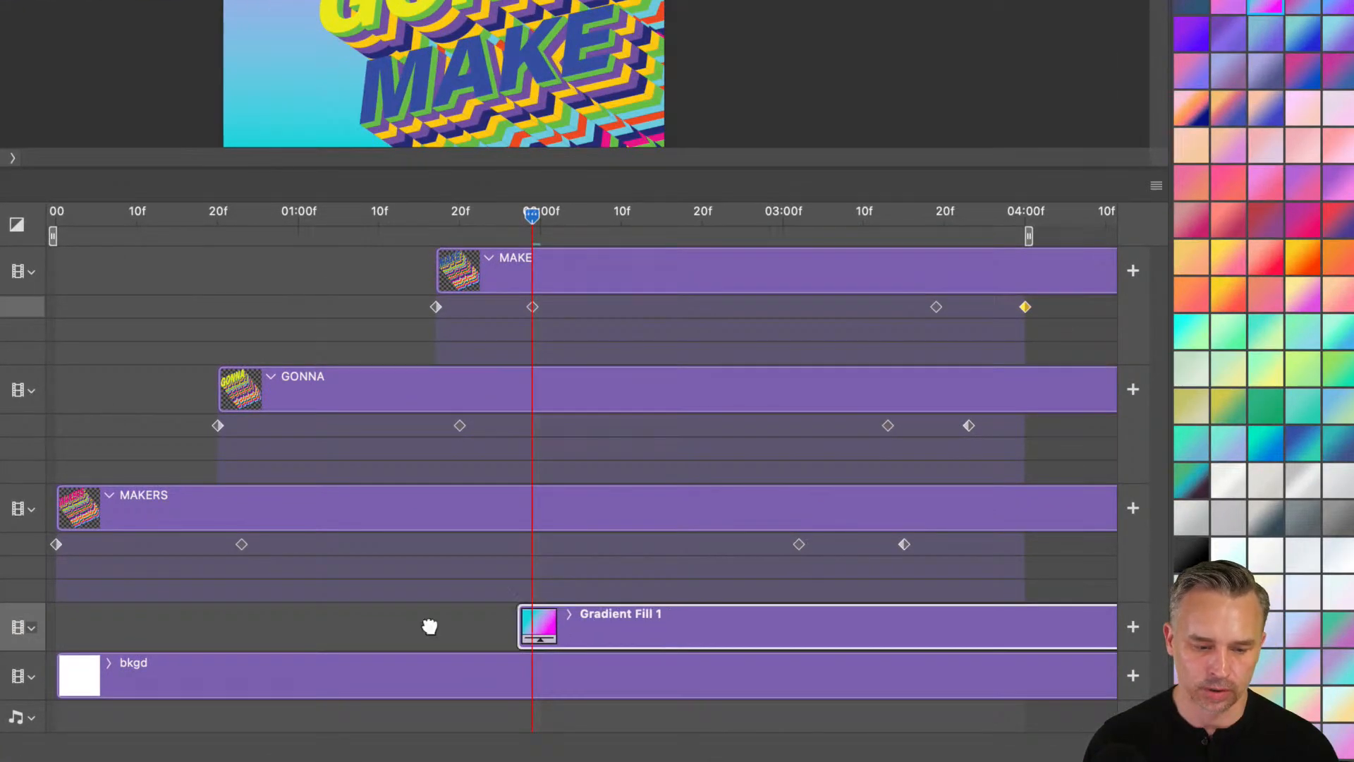
Start the Gradient Fill 1 clip at the timeline's beginning and switch it to yellow-to-mint.
left_click_drag(525, 622, 151, 638)
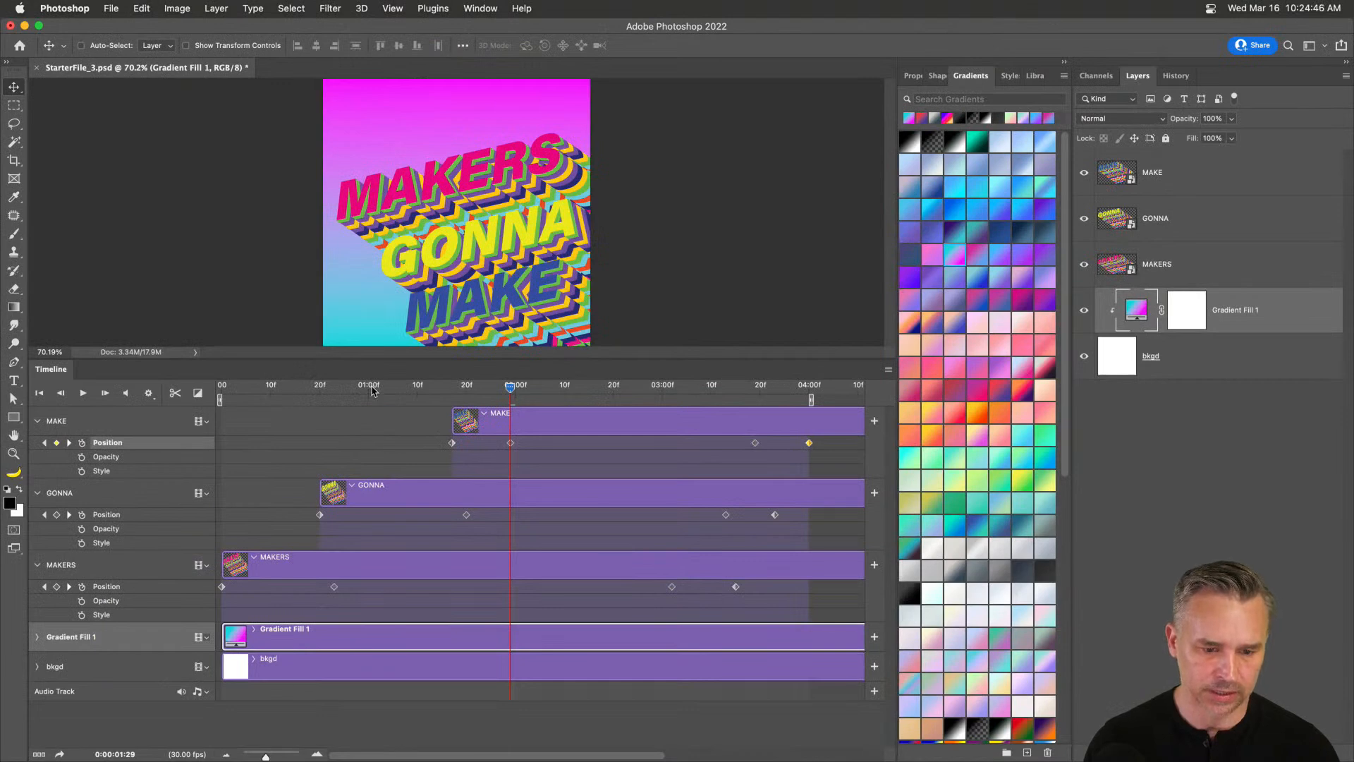
left_click_drag(372, 391, 90, 443)
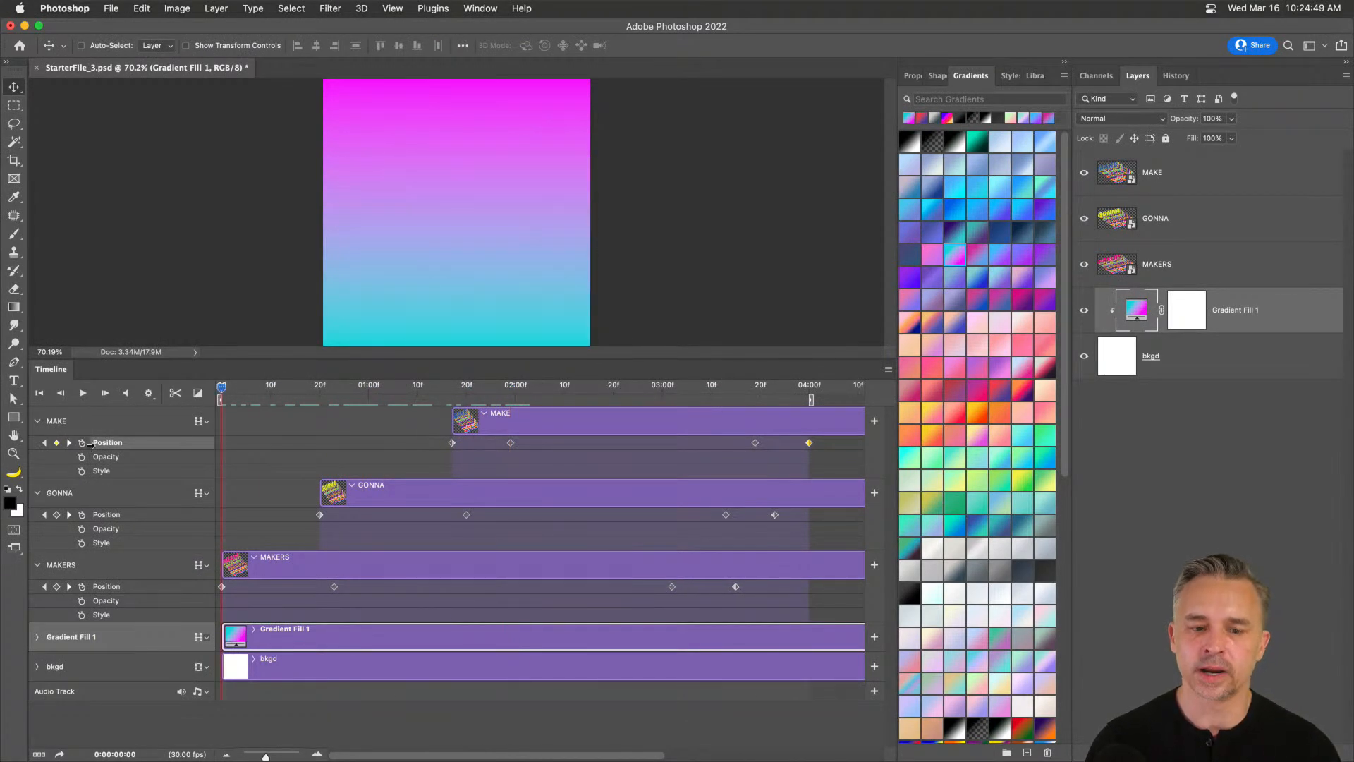
left_click(956, 486)
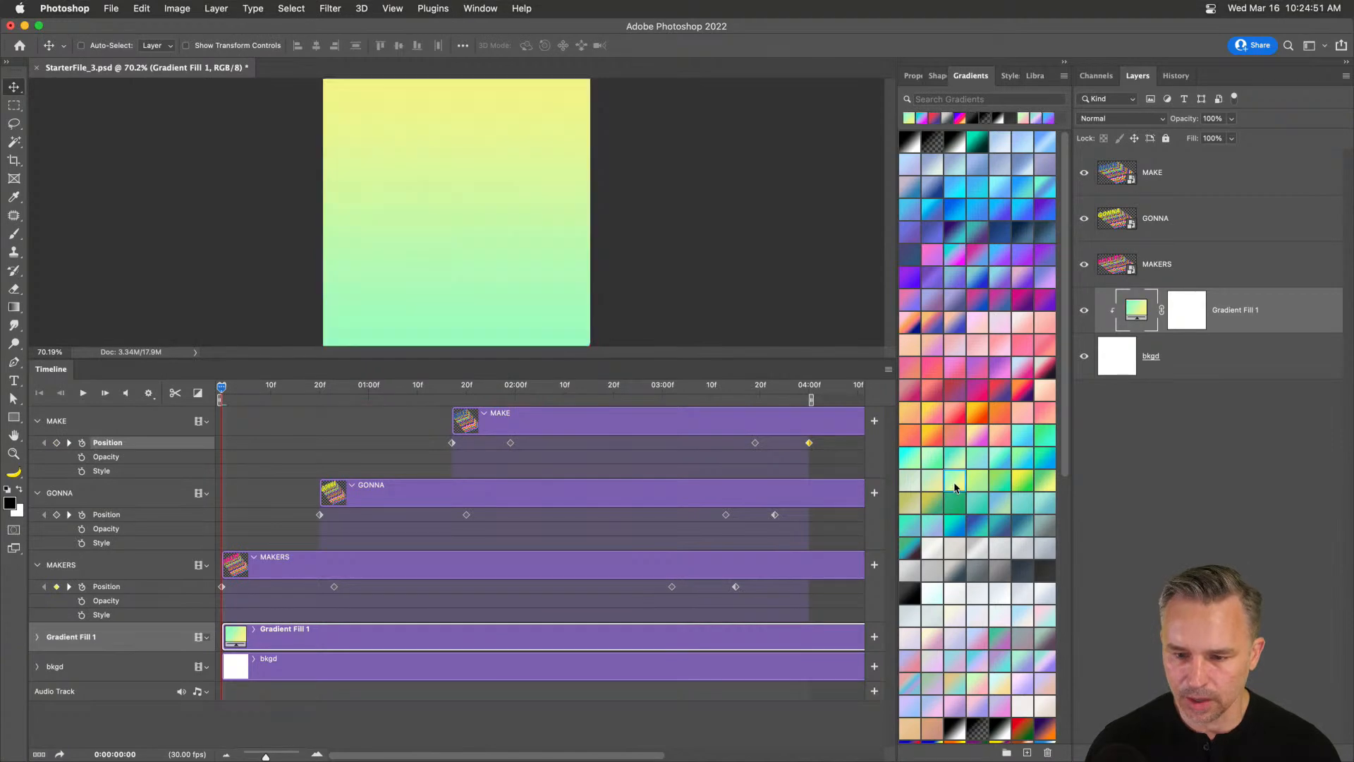
left_click_drag(265, 395, 584, 424)
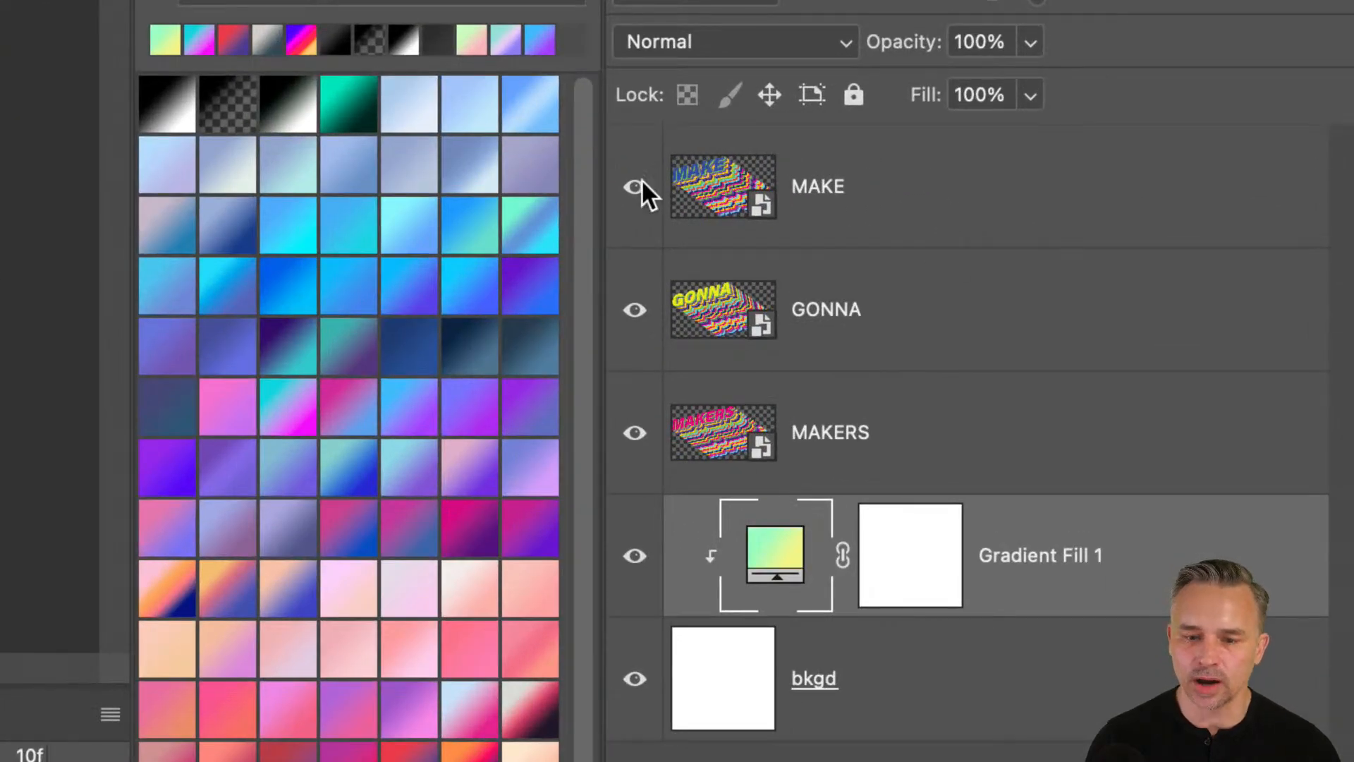
left_click(840, 197)
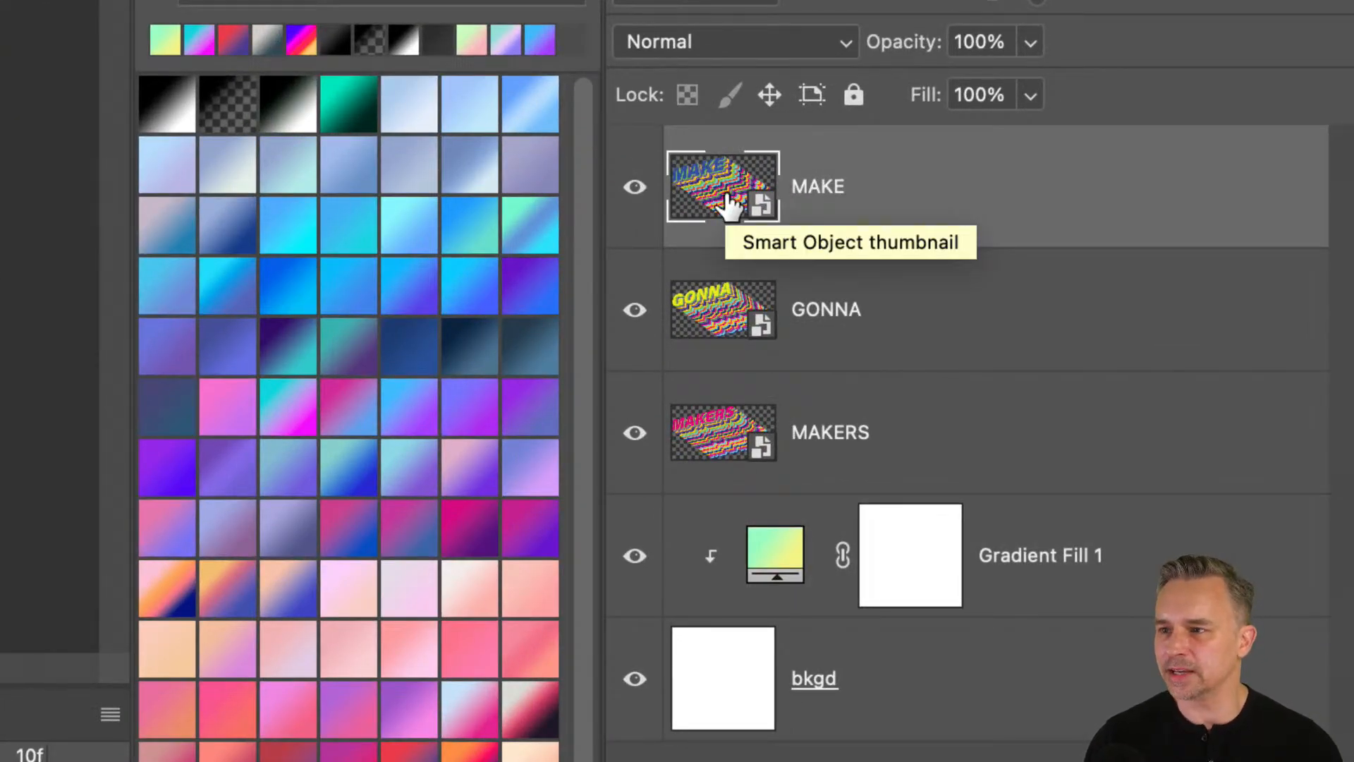
In the MAKE smart object, delete the flat black MAKE text and black square.
left_click(689, 315)
left_click(706, 190)
double_click(707, 191)
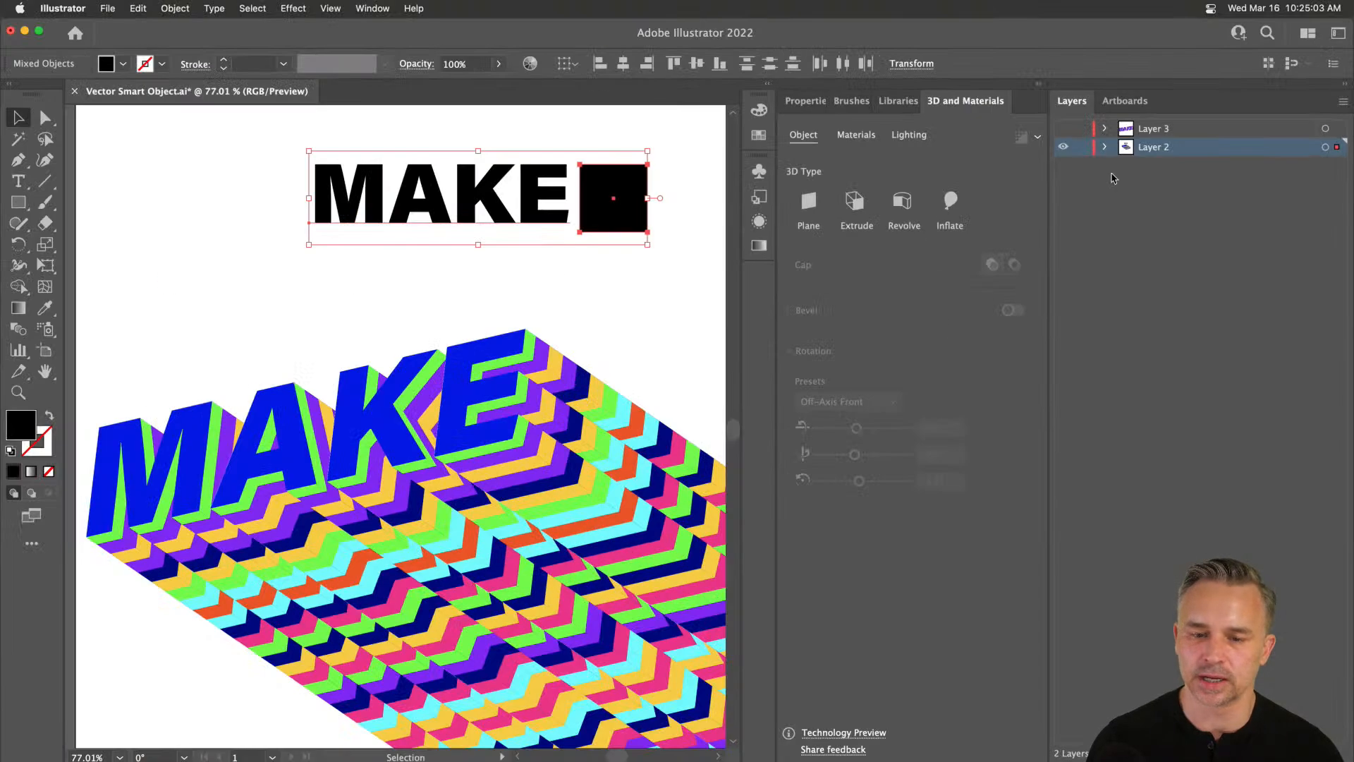
left_click_drag(245, 163, 579, 261)
key("Delete")
key("space")
left_click_drag(284, 364, 299, 230)
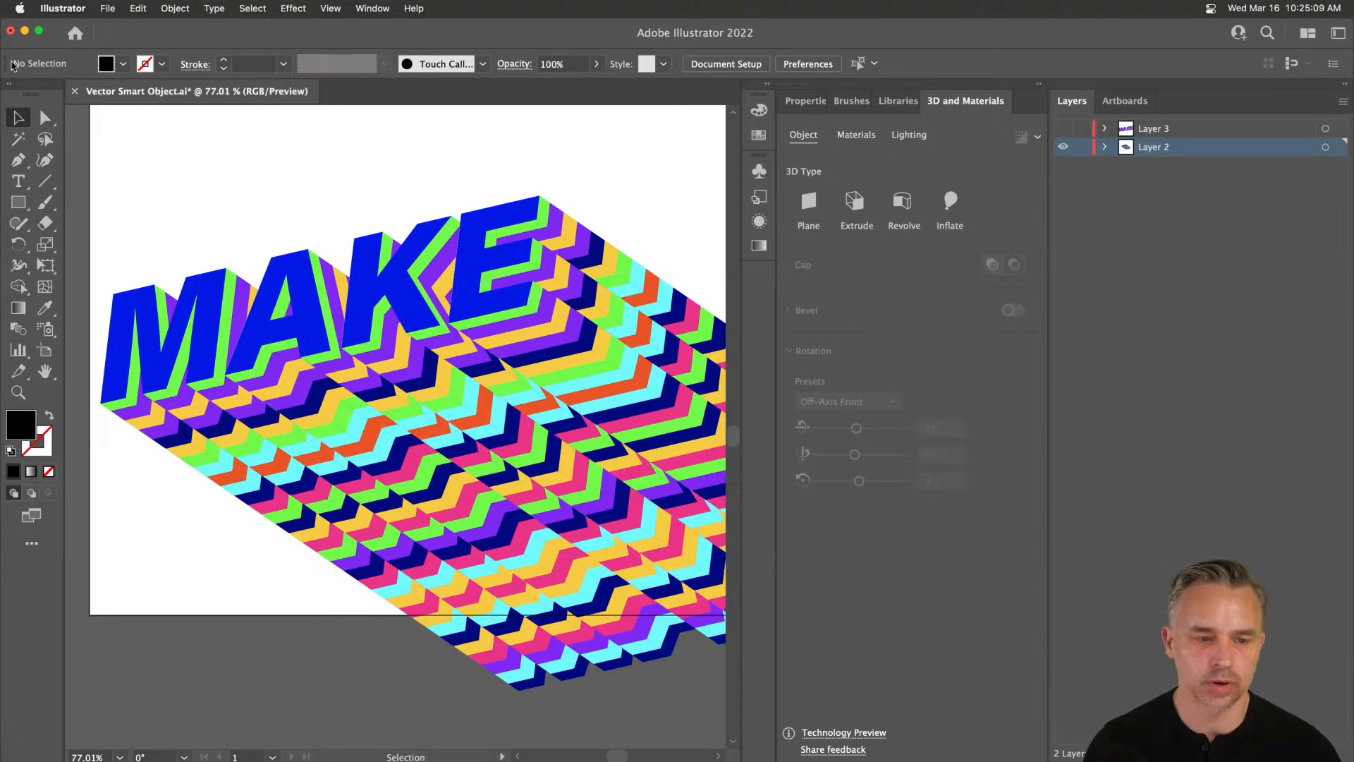
Return to Photoshop, collapse the timeline and save the document.
left_click(25, 30)
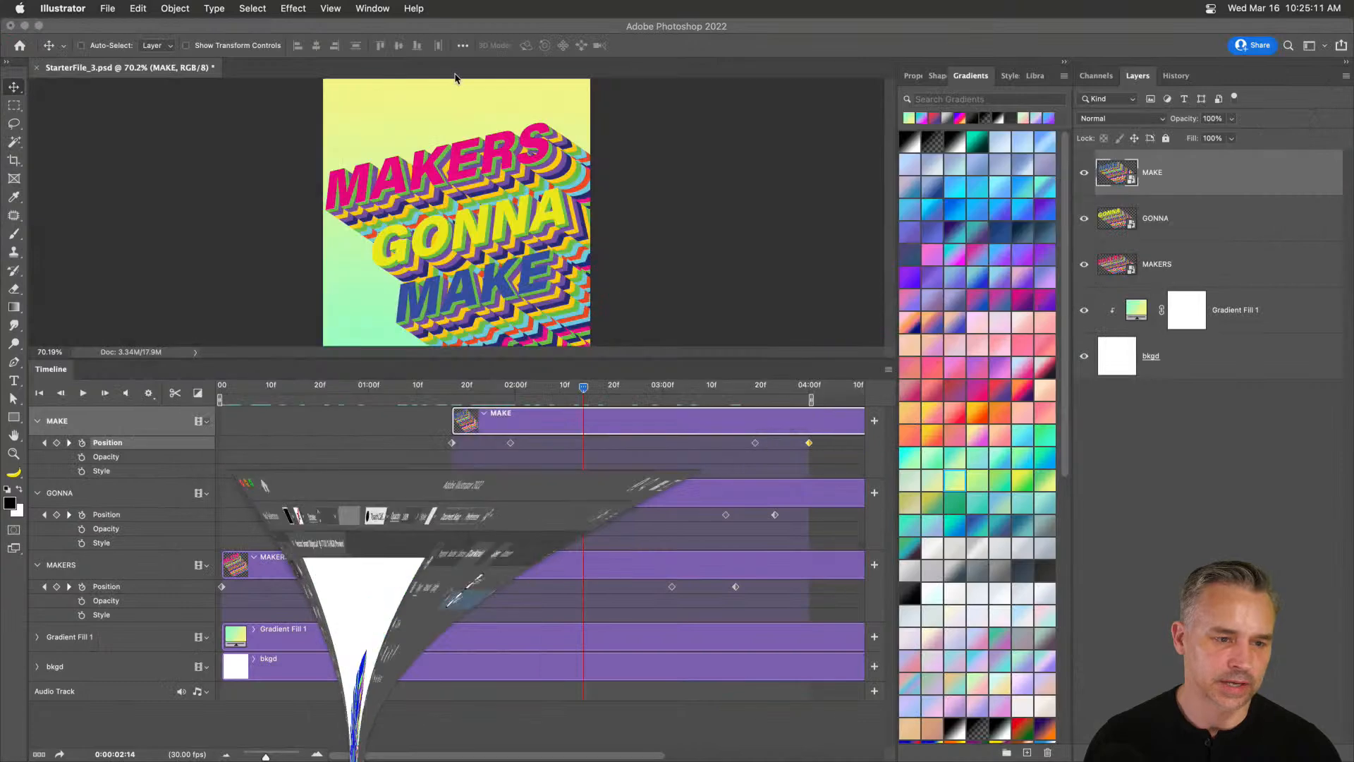
double_click(706, 372)
key("super+s")
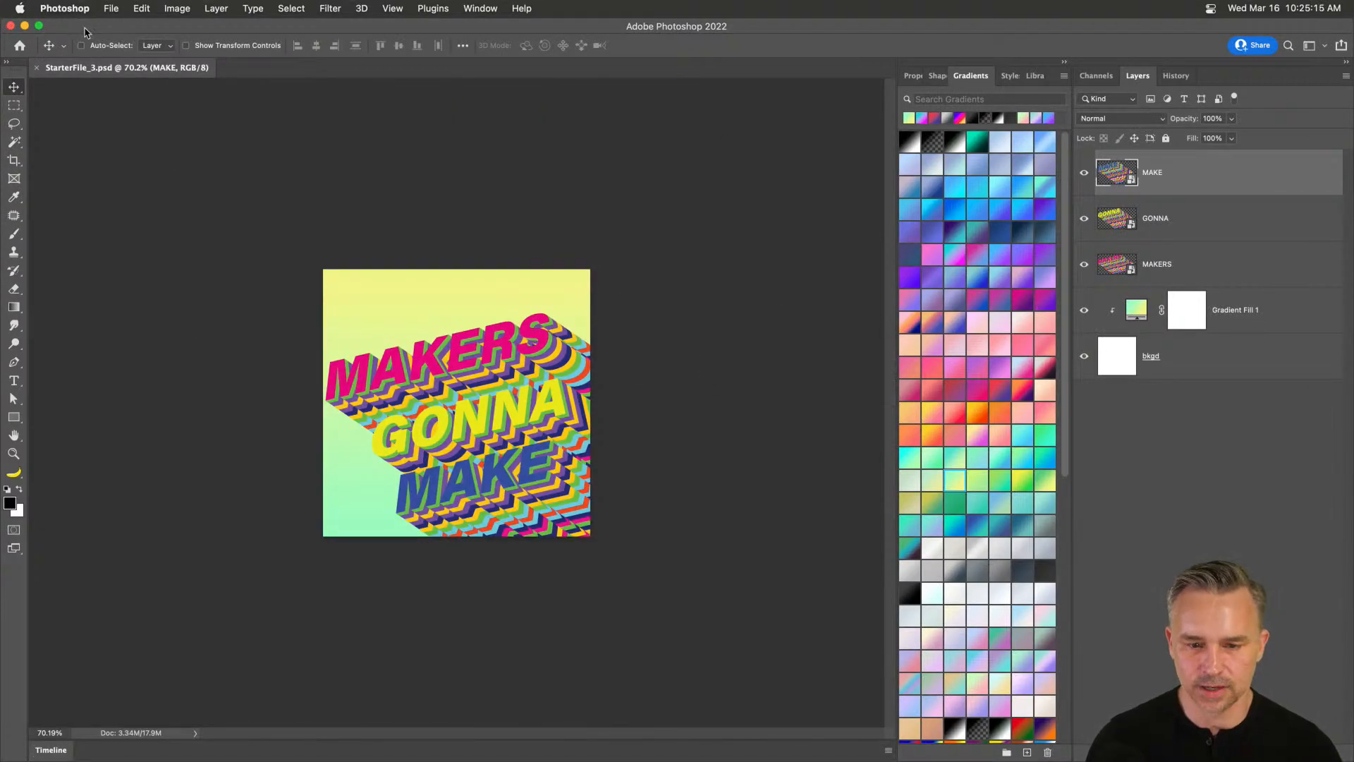
Re-render the video as StarterFile_3.mp4, replacing the existing file.
left_click(110, 8)
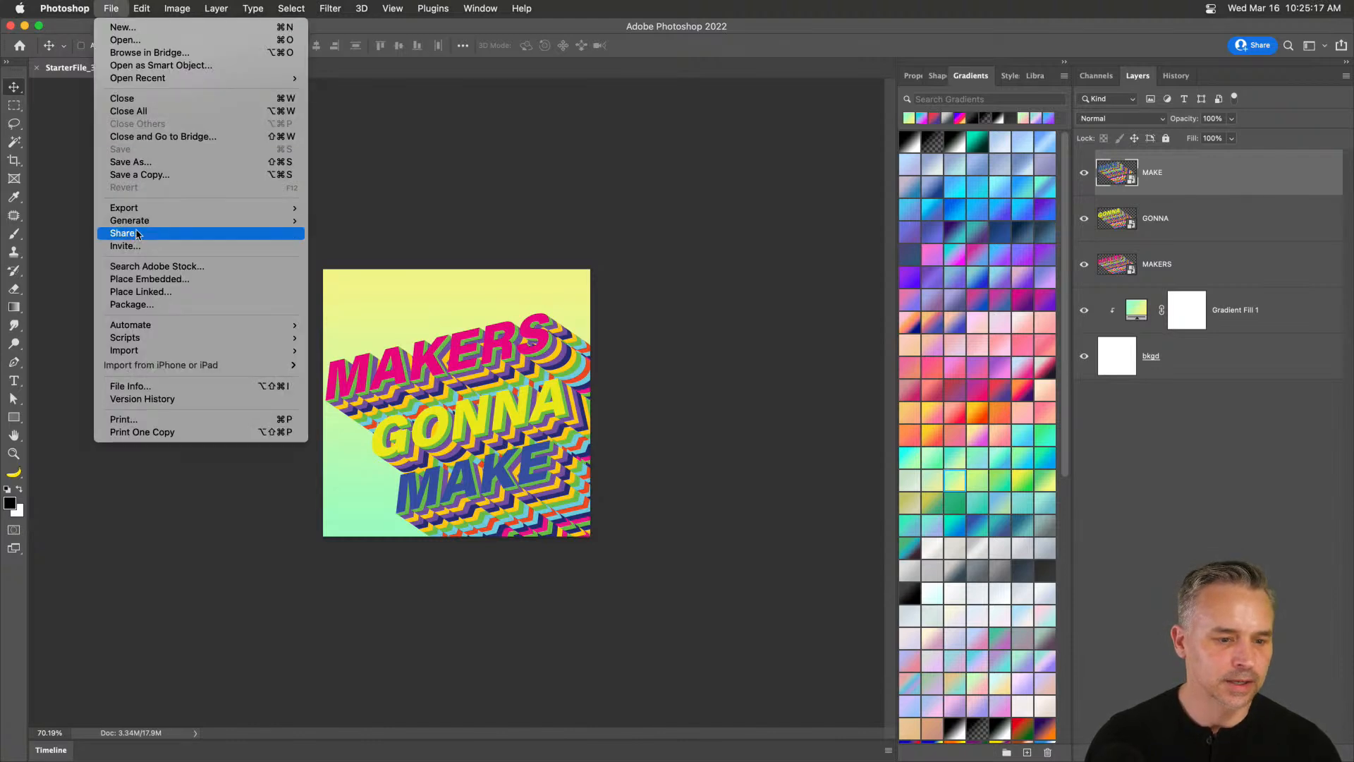
mouse_move(141, 207)
left_click(414, 417)
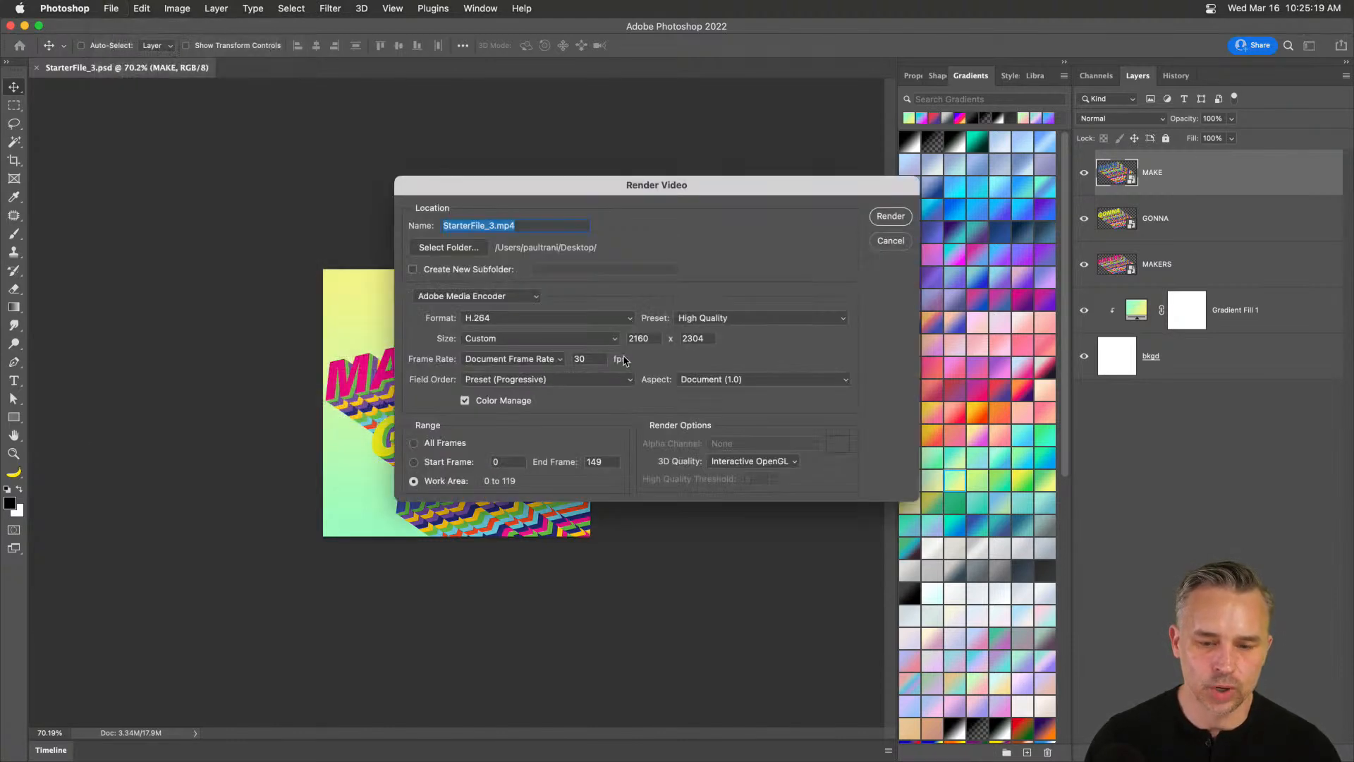
left_click(888, 217)
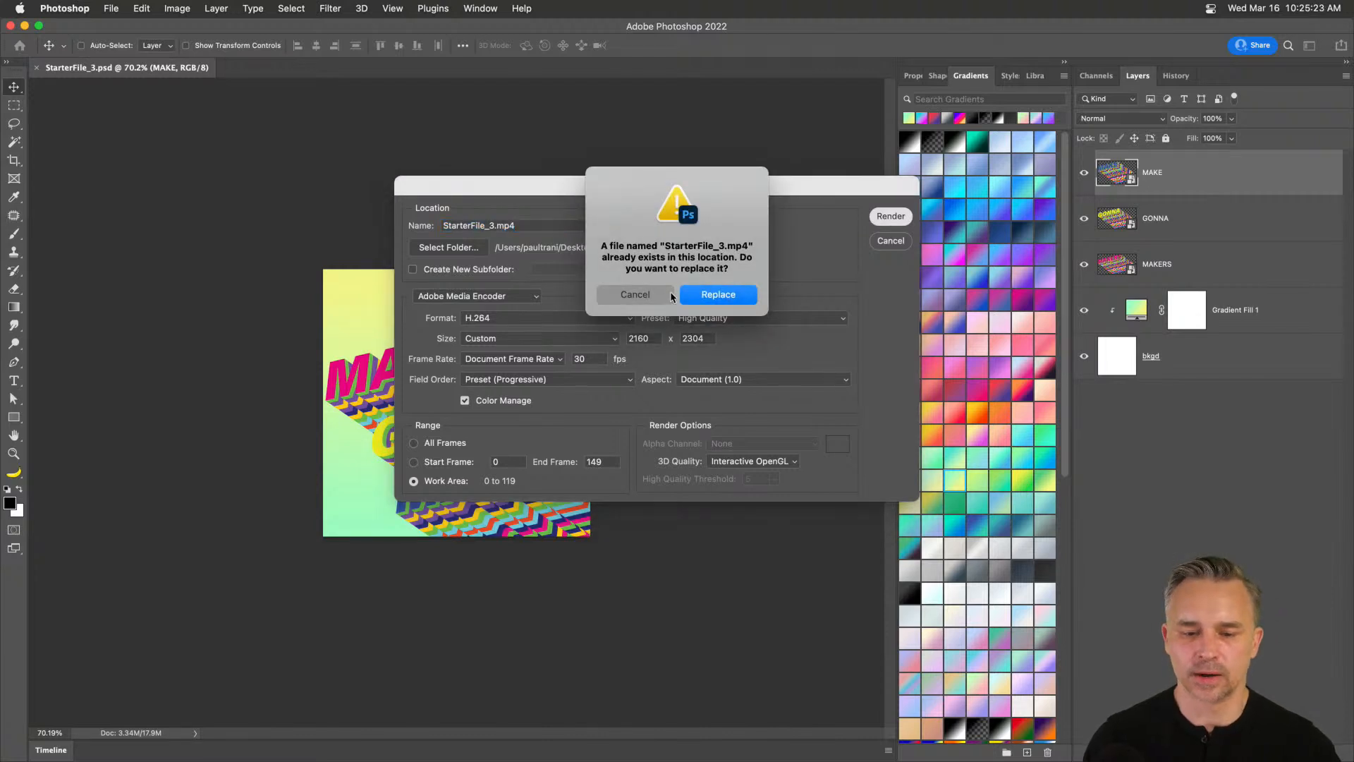
left_click(713, 294)
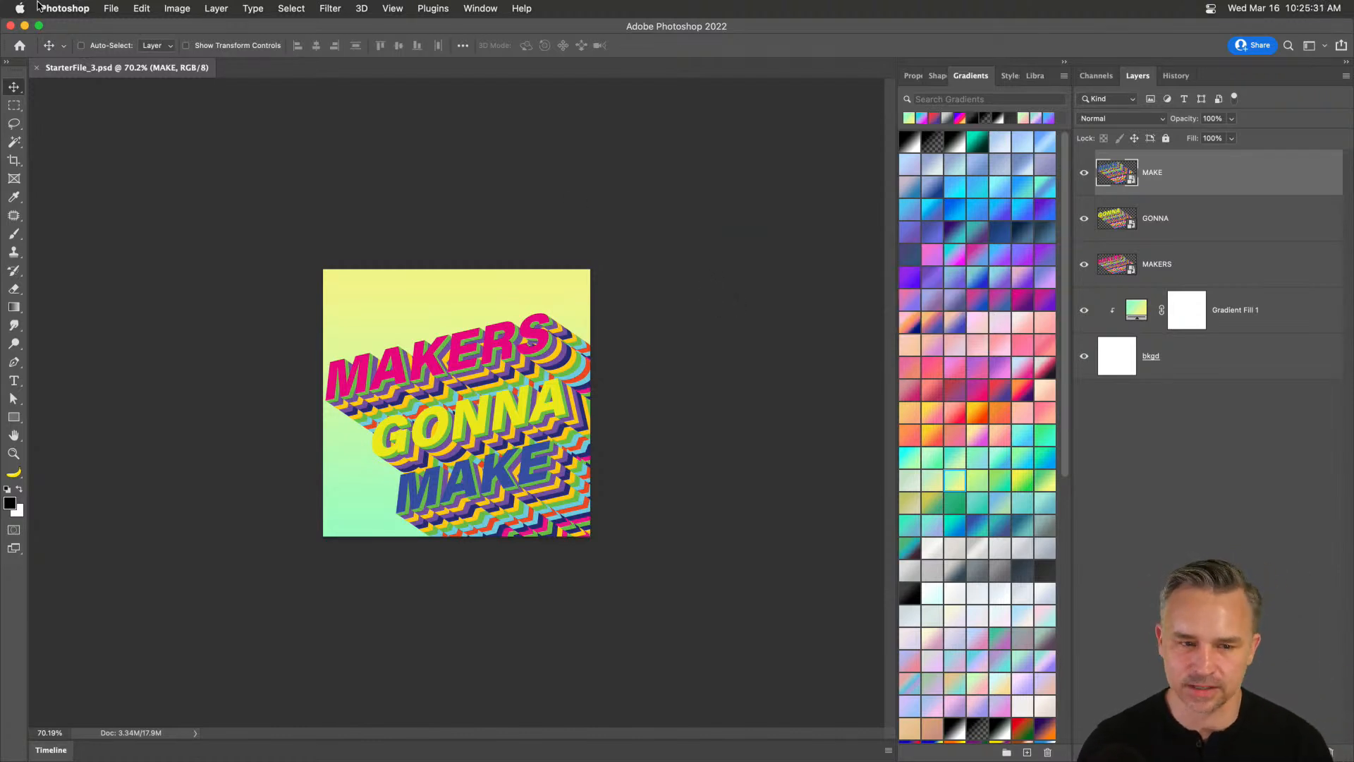
Open the re-rendered StarterFile_3.mp4 from the desktop in full screen, controls moved aside.
left_click(25, 26)
left_click(1208, 216)
double_click(1209, 217)
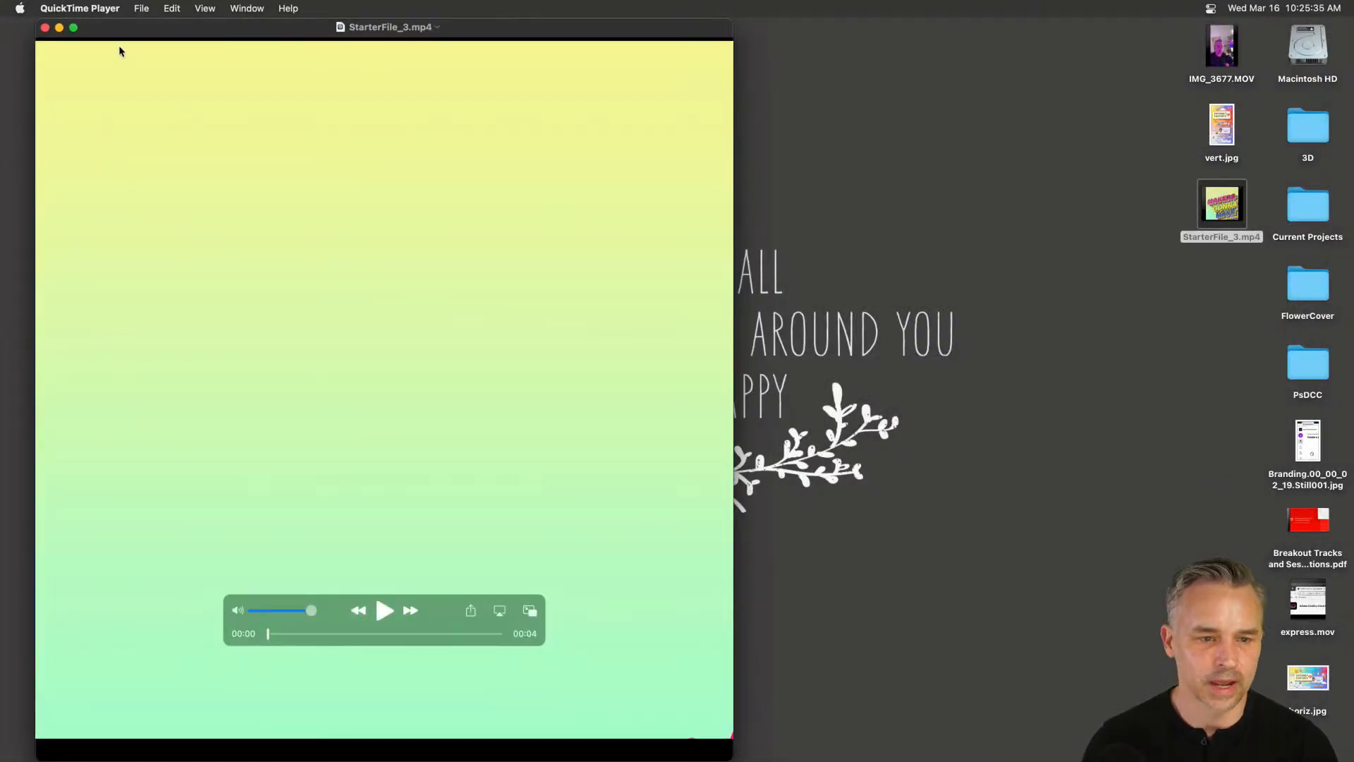
left_click(73, 28)
left_click_drag(733, 620, 180, 710)
Play the video, set it to loop, then leave full screen.
left_click(167, 706)
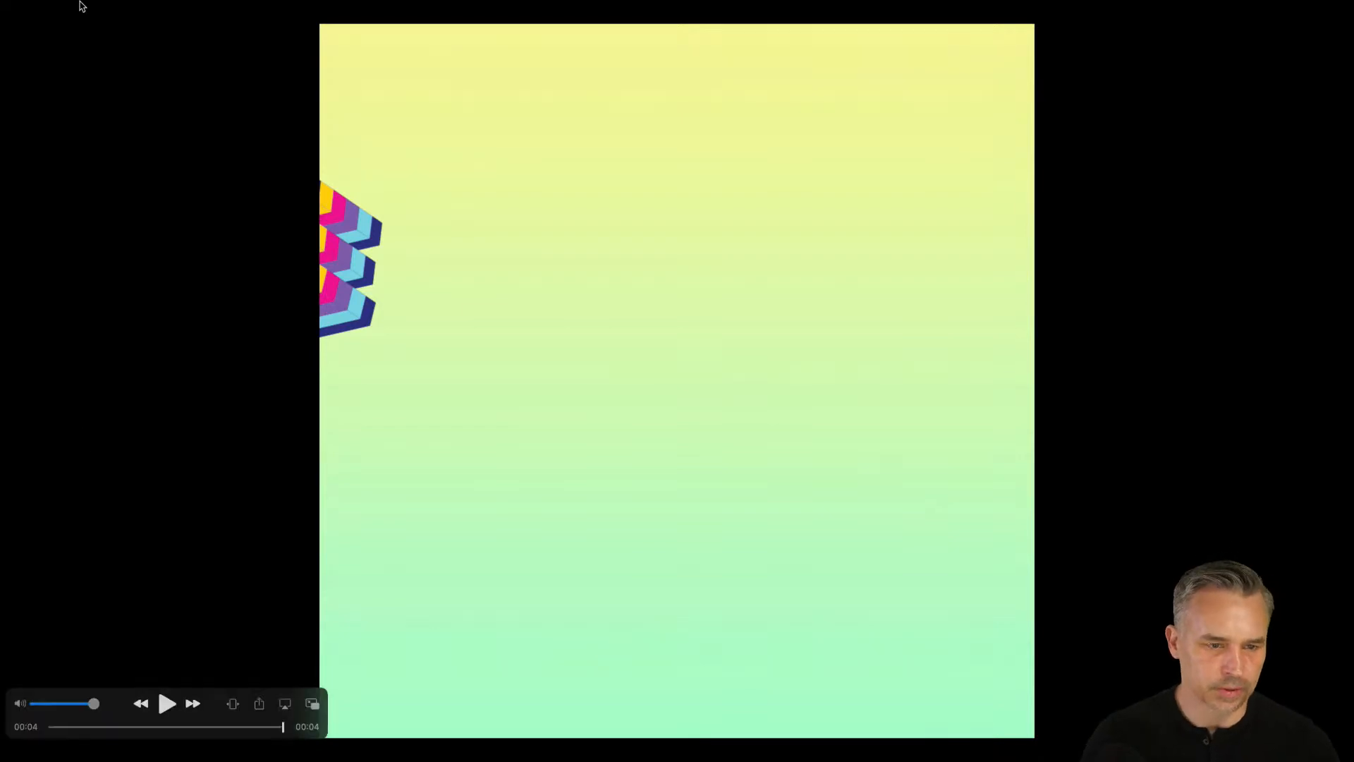
left_click(201, 8)
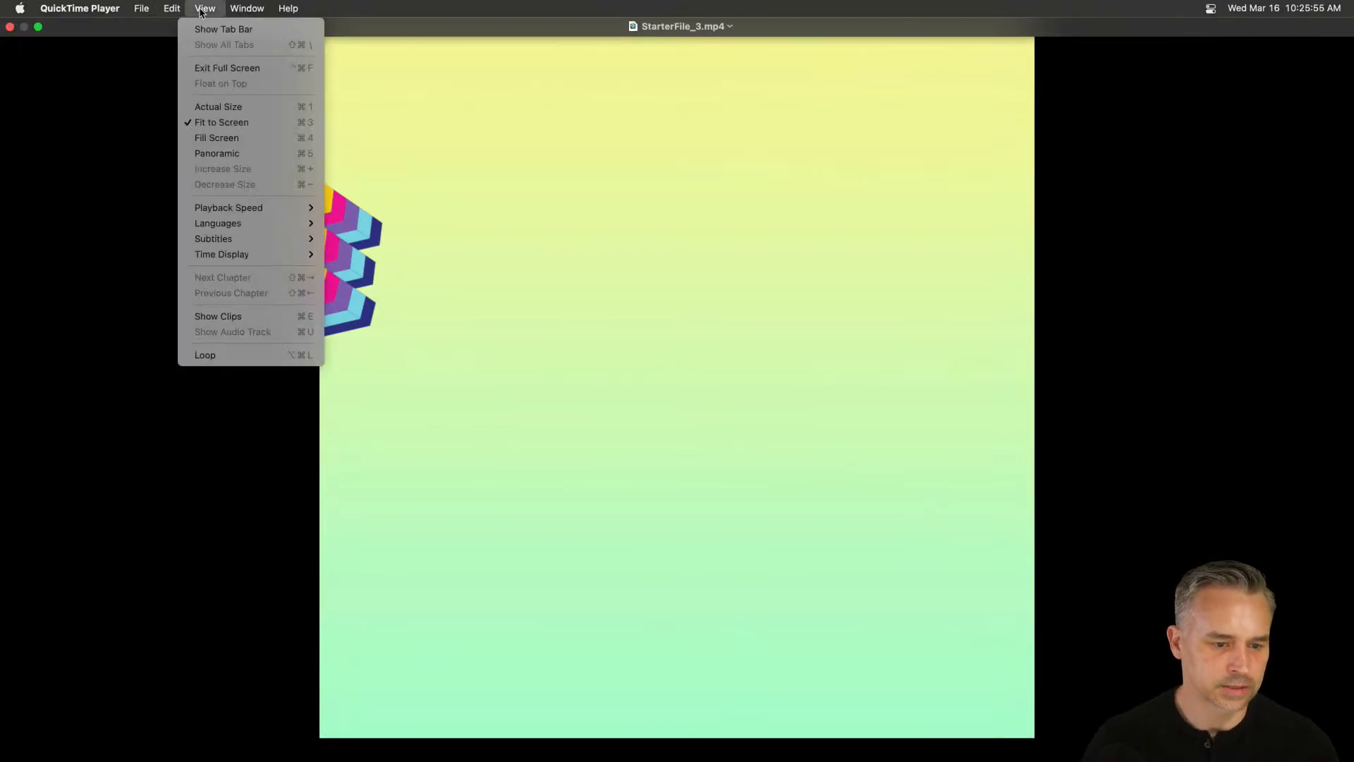
left_click(220, 359)
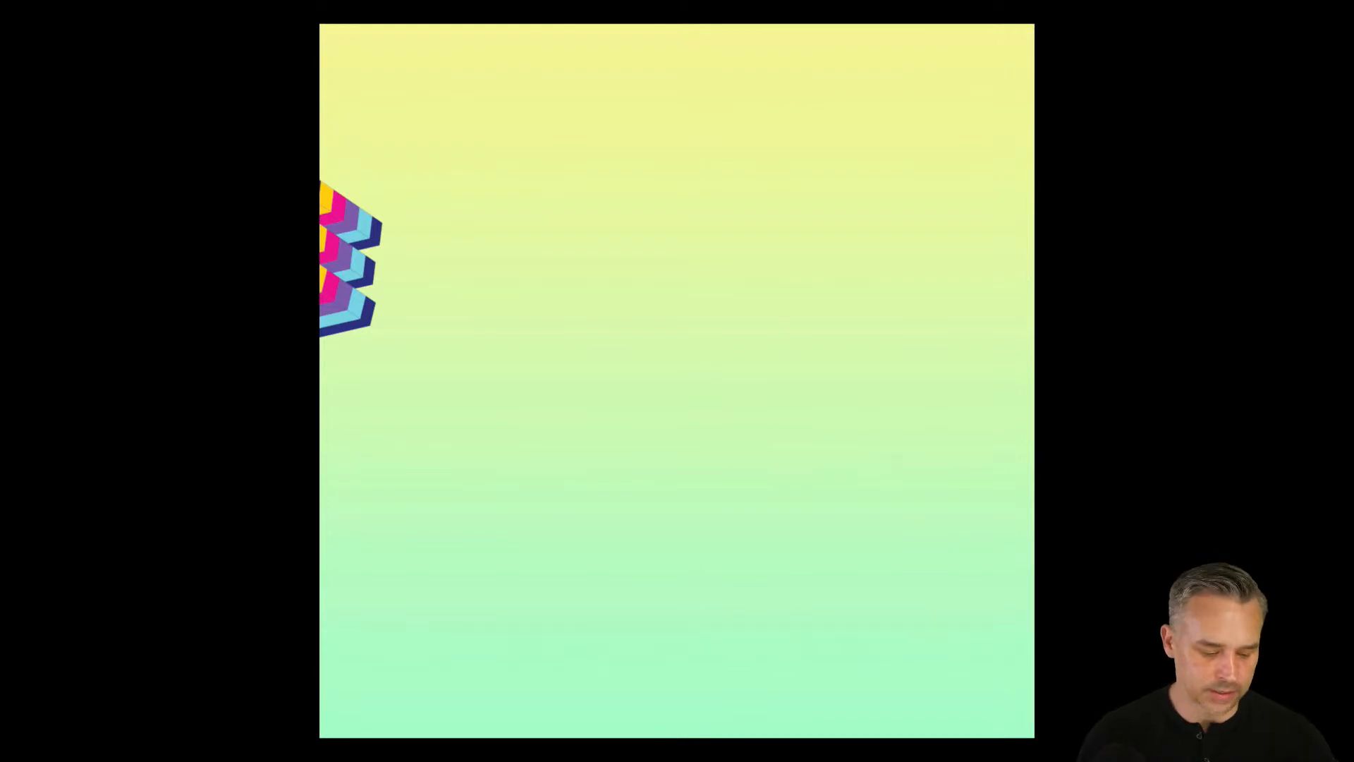
key("Escape")
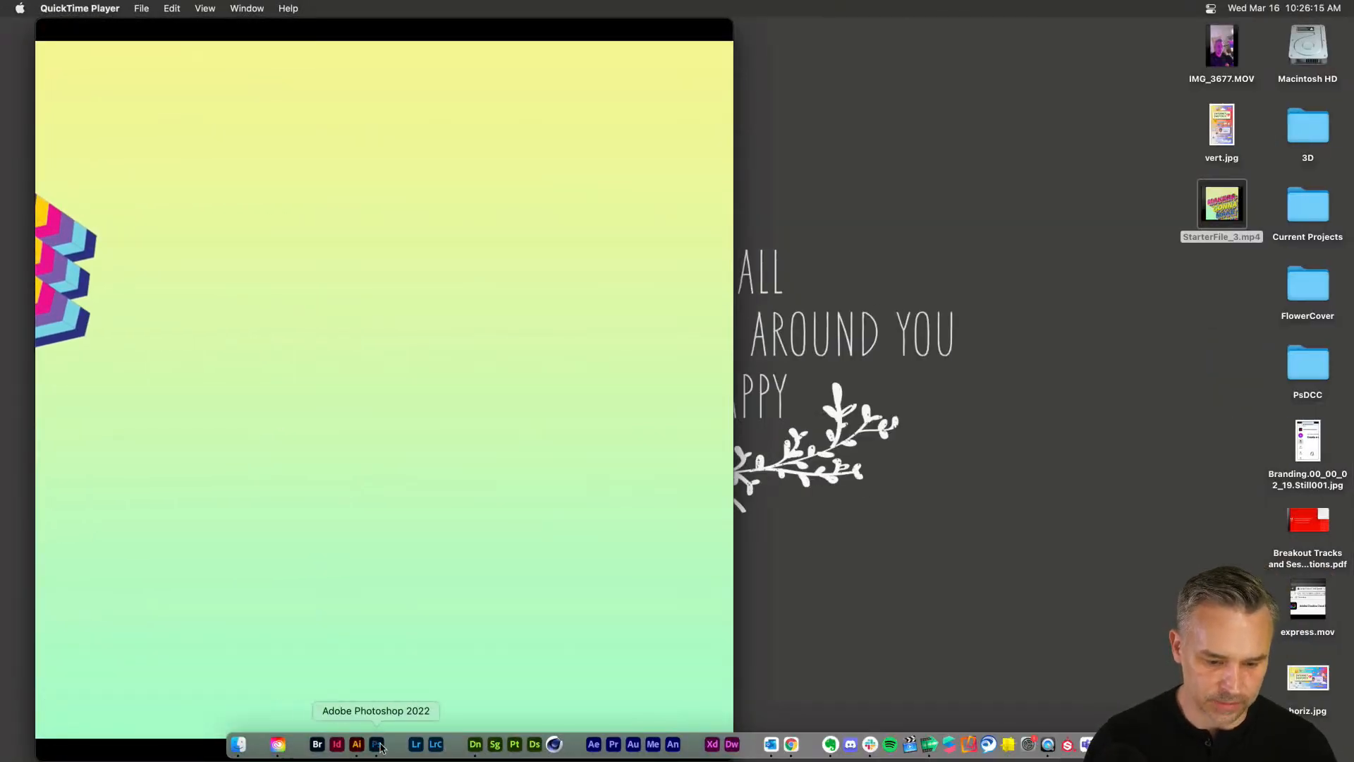
Bring Photoshop back to the front and dismiss the MAKE layer's context menu.
left_click(377, 744)
right_click(1123, 176)
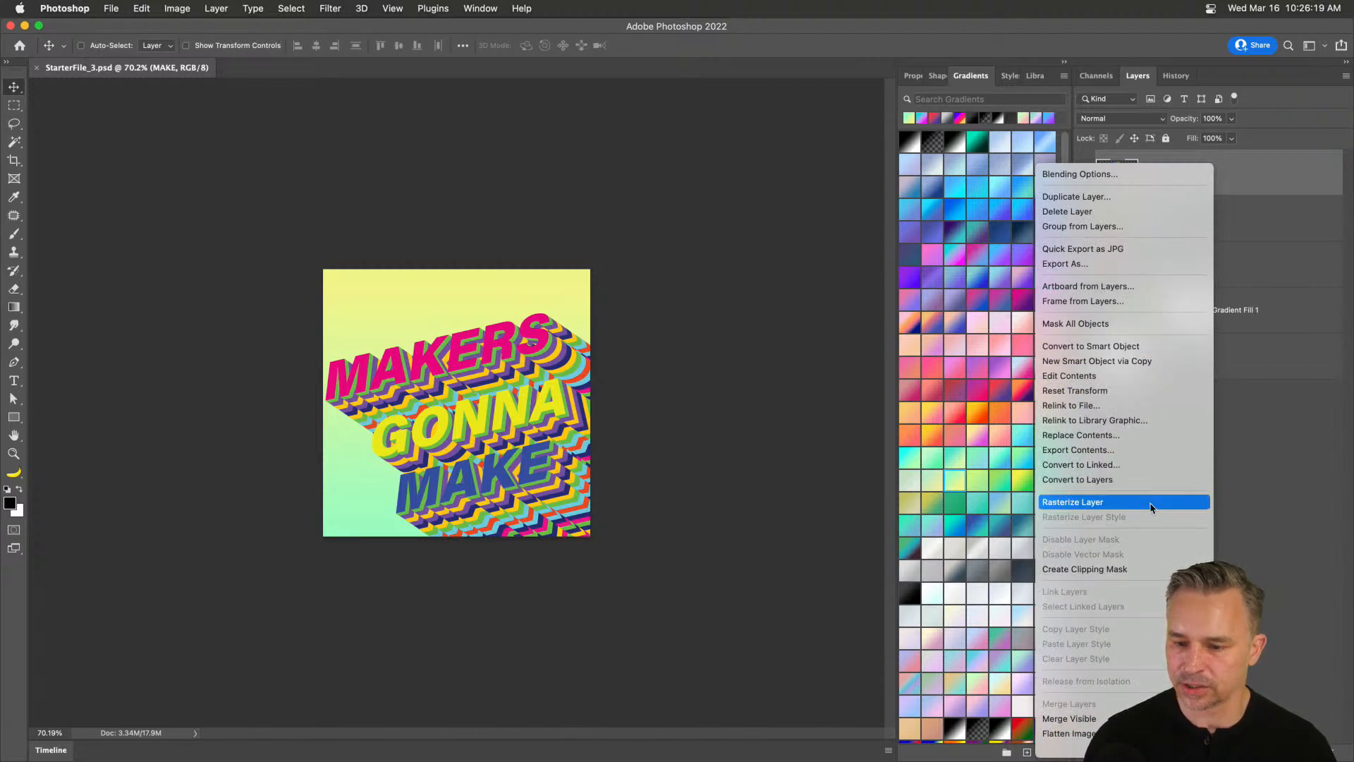
left_click(1297, 289)
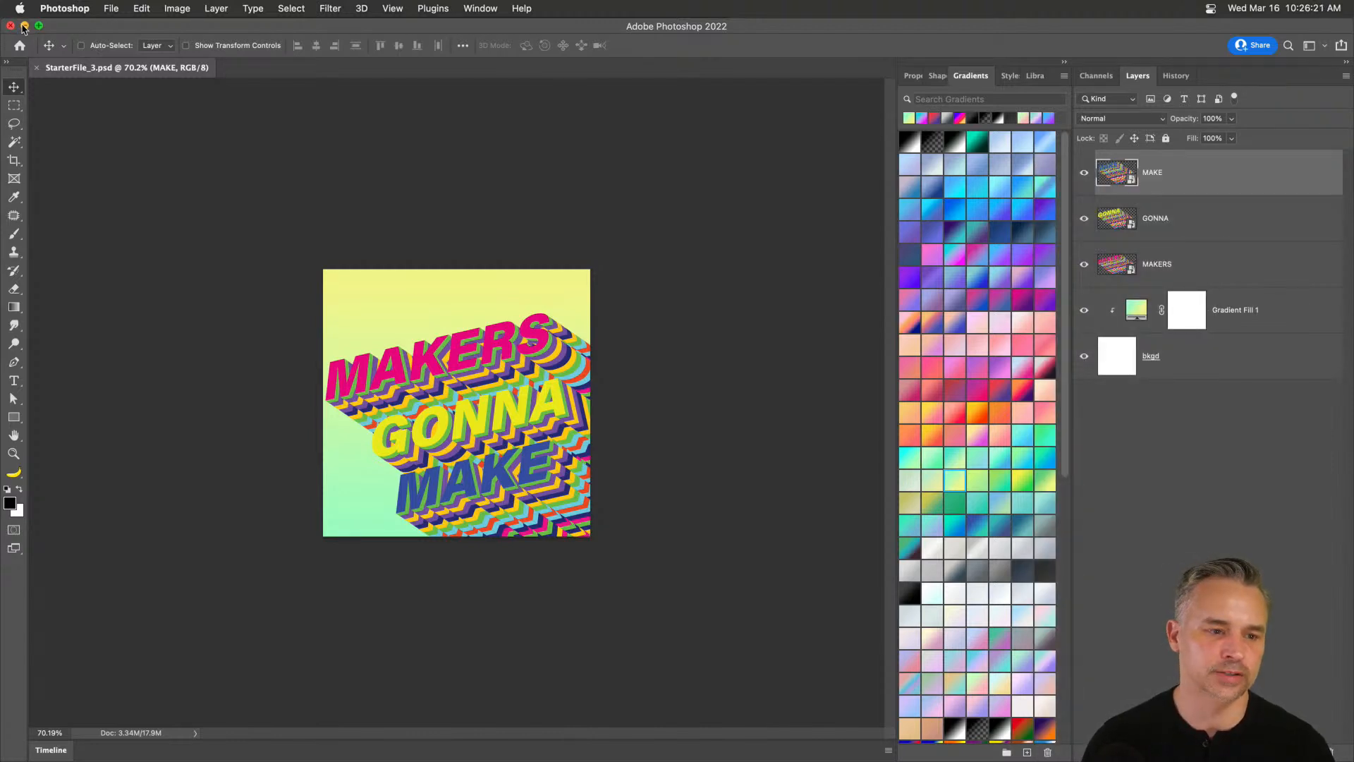